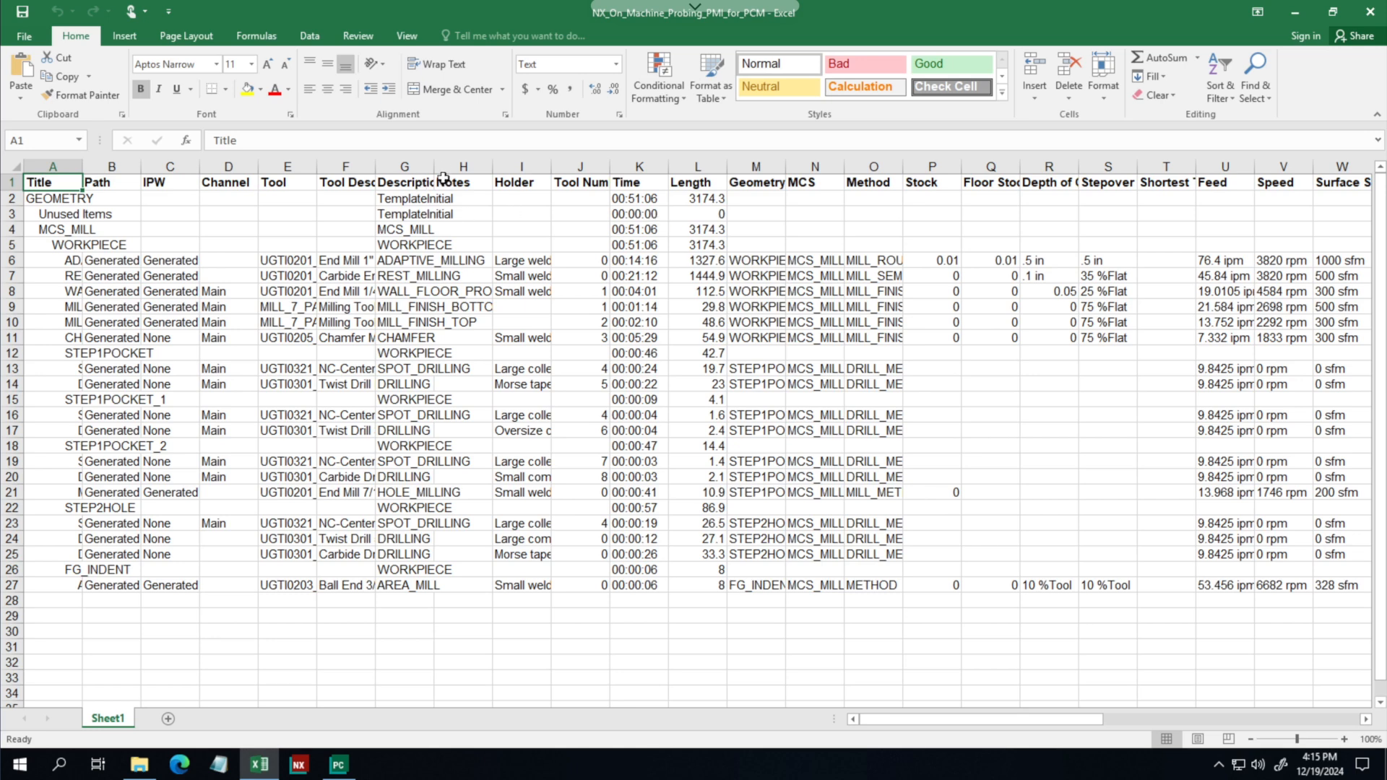
# Step: Fit the Description, Length and Tool Number column widths to their contents in the exported operations sheet
pyautogui.doubleClick(435, 165)
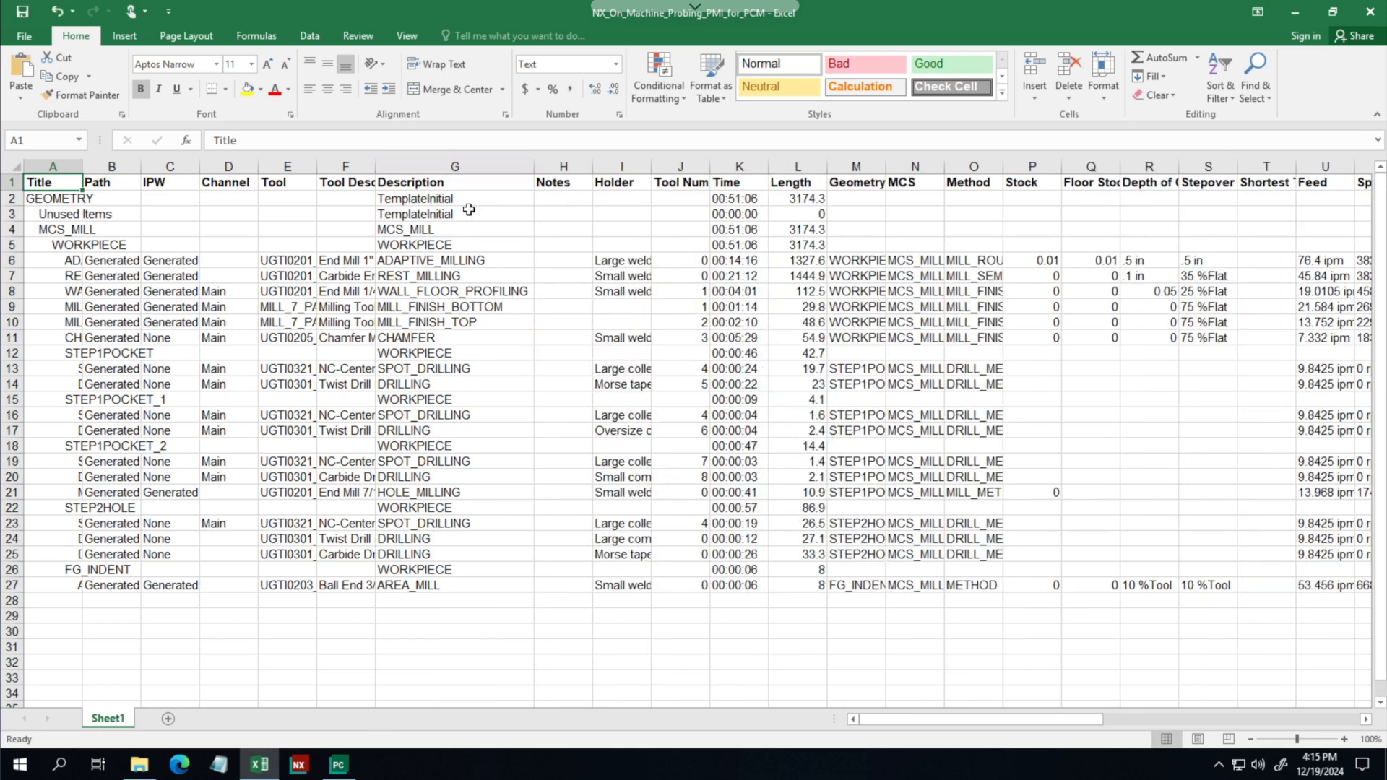
pyautogui.doubleClick(768, 165)
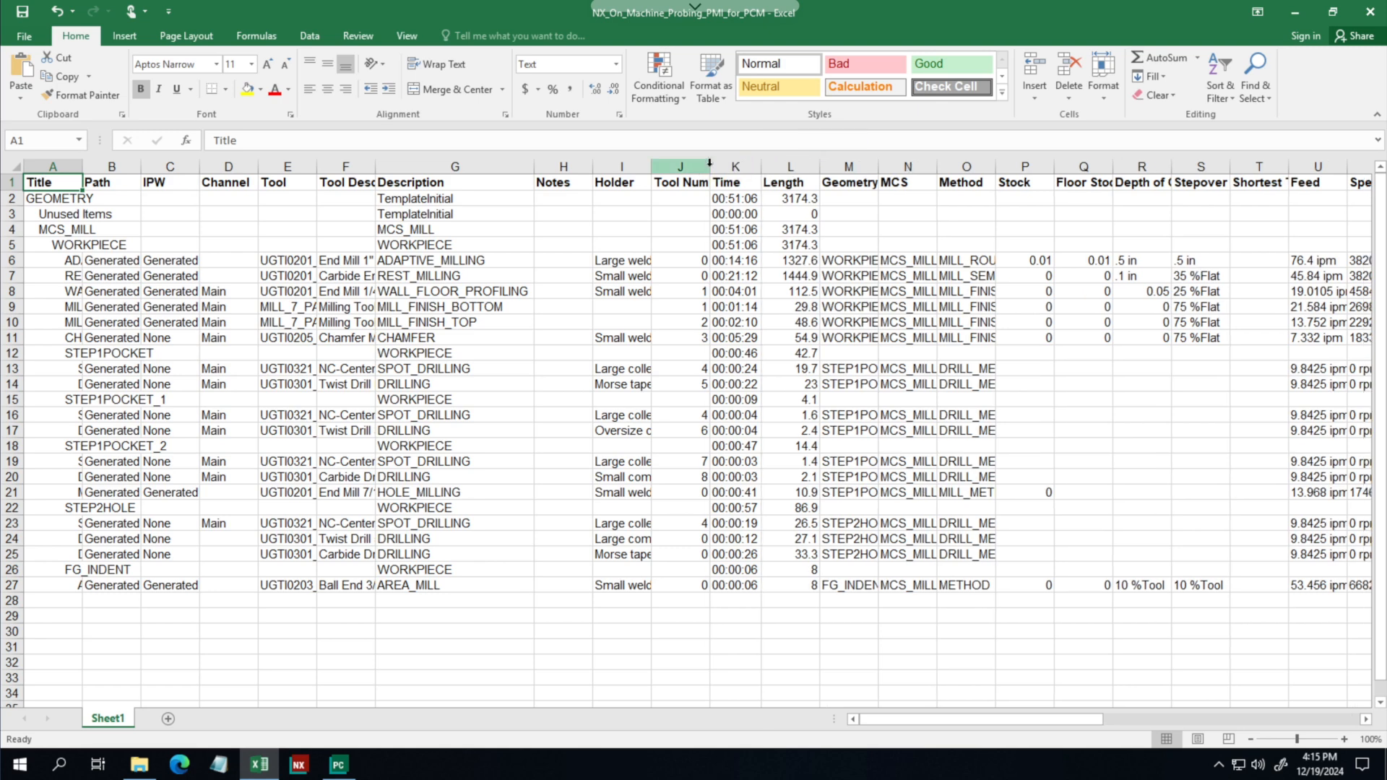
pyautogui.doubleClick(707, 165)
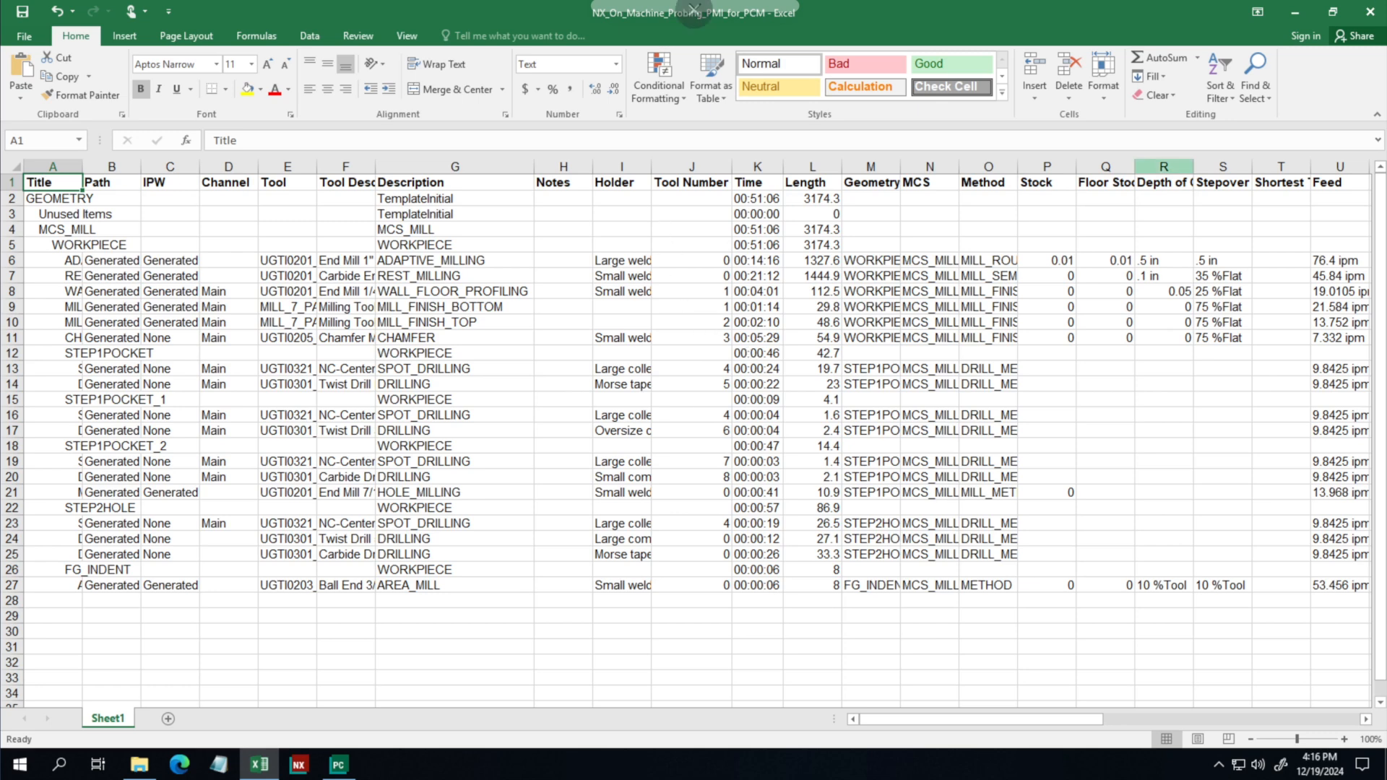
# Step: Close the exported workbook and open the PCM Import template from the Import folder of Costing Workflow
pyautogui.click(1373, 20)
pyautogui.click(693, 402)
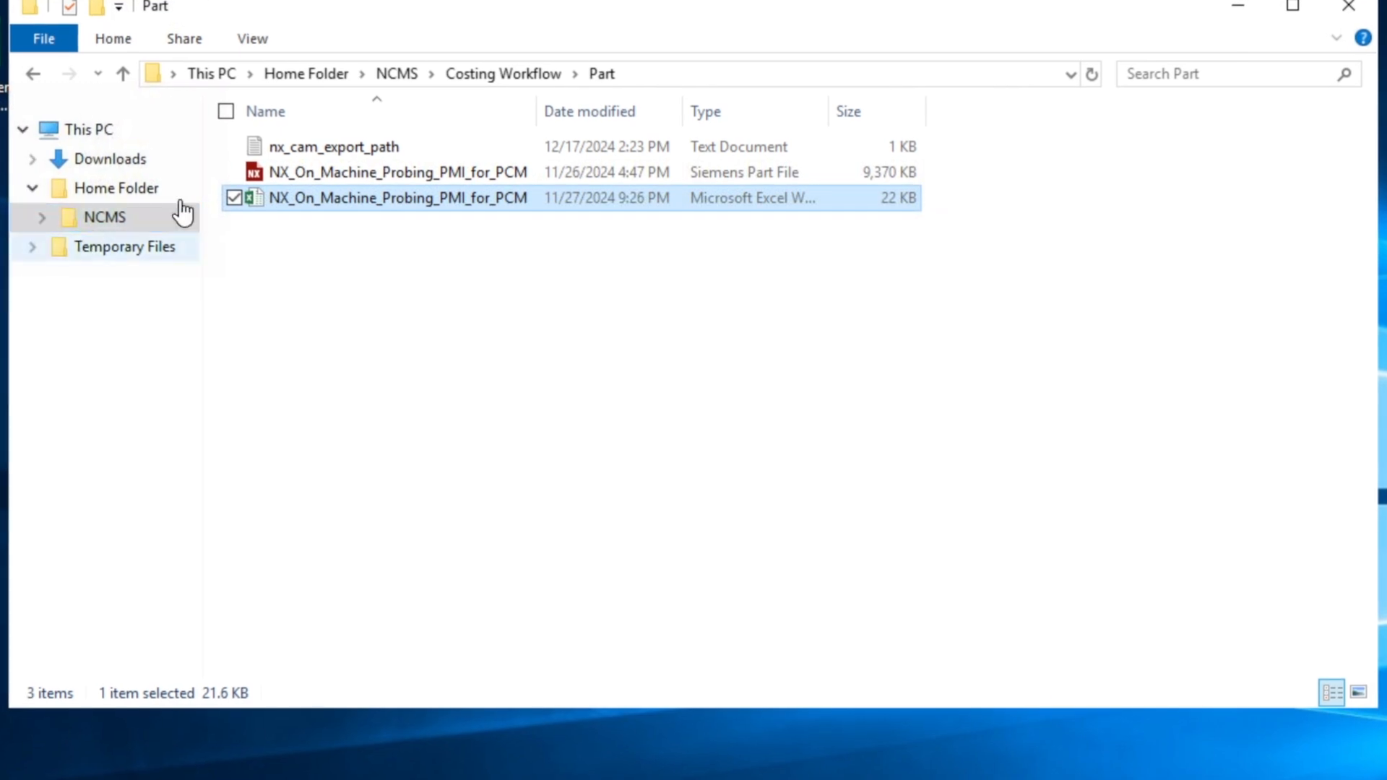
pyautogui.click(474, 78)
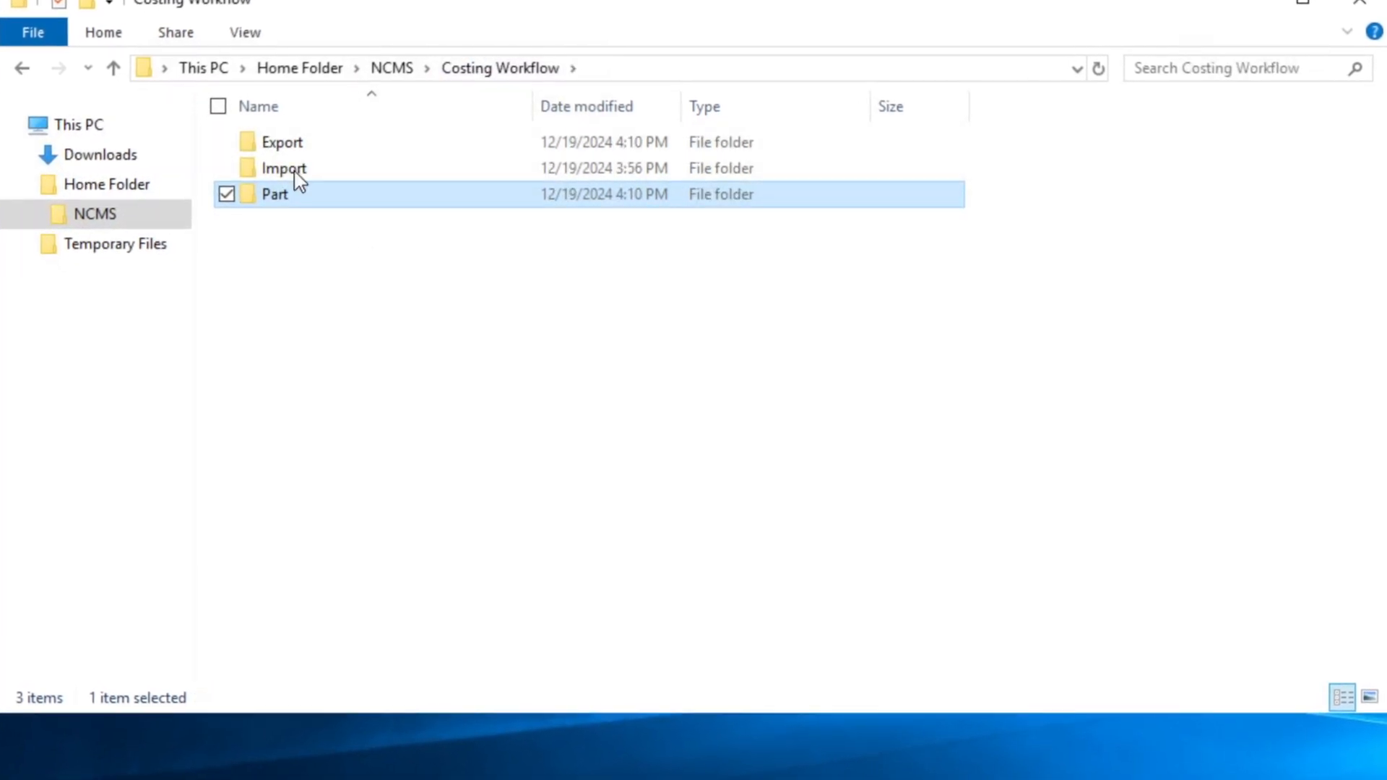
pyautogui.doubleClick(299, 171)
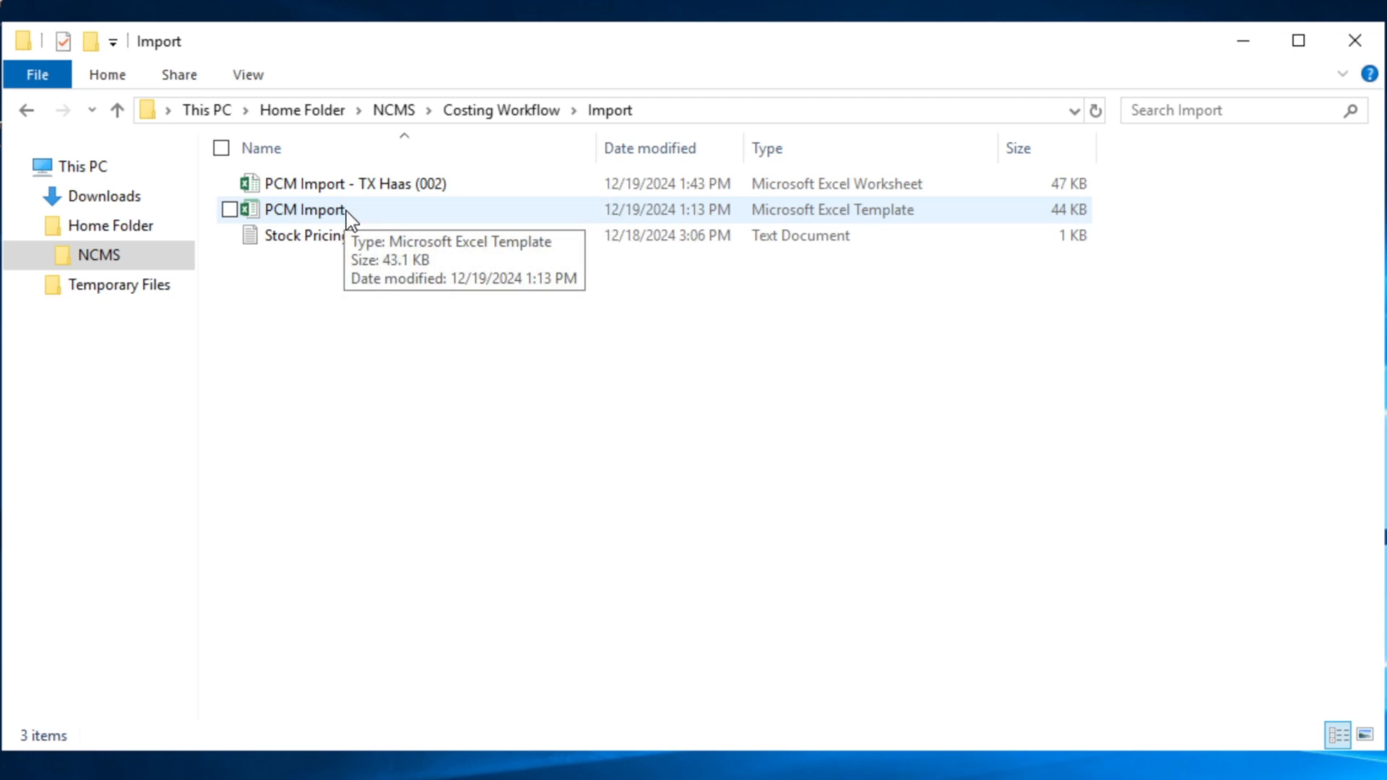
pyautogui.doubleClick(304, 210)
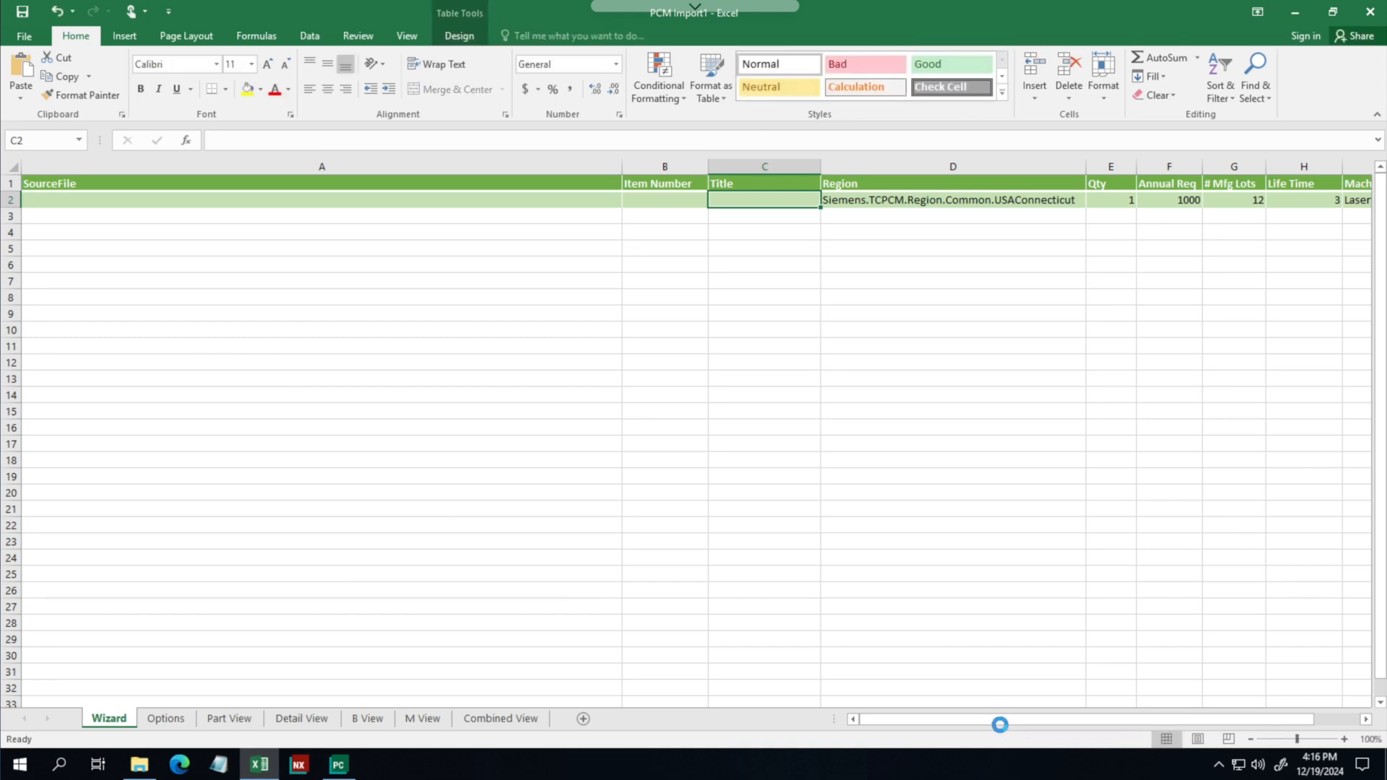
pyautogui.moveTo(999, 721); pyautogui.dragTo(967, 732)
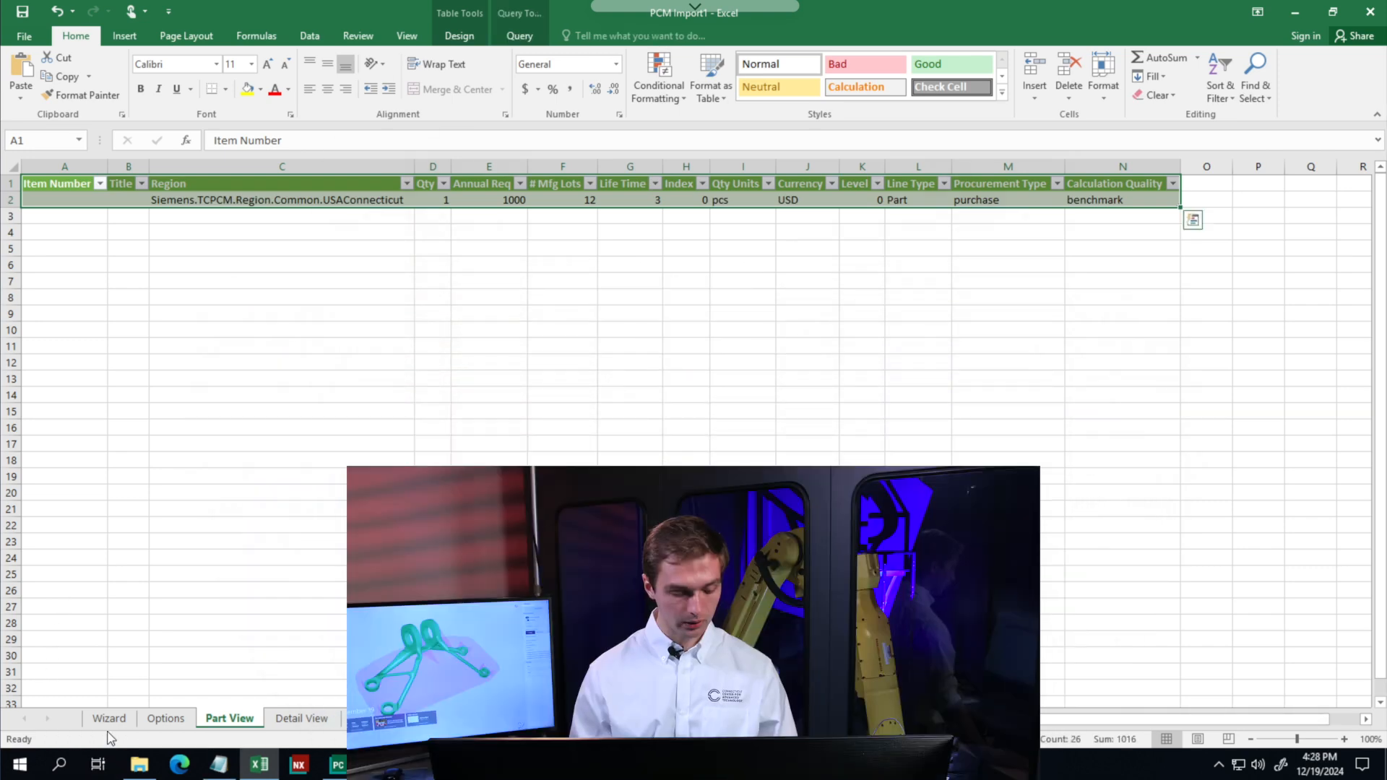
# Step: Copy the workbook path from the open nx_cam_export_path text file into the SourceFile cell of the Wizard sheet, as text only
pyautogui.click(109, 719)
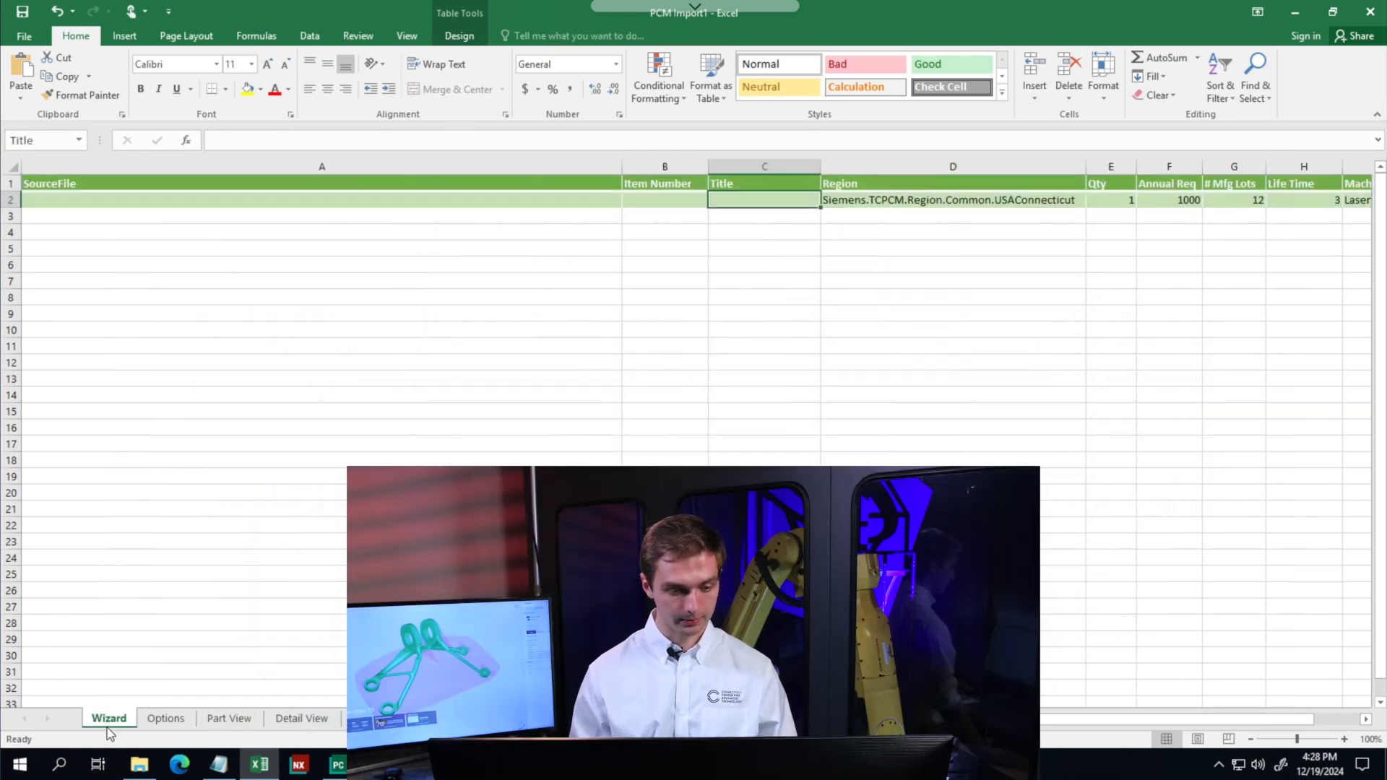
pyautogui.click(133, 200)
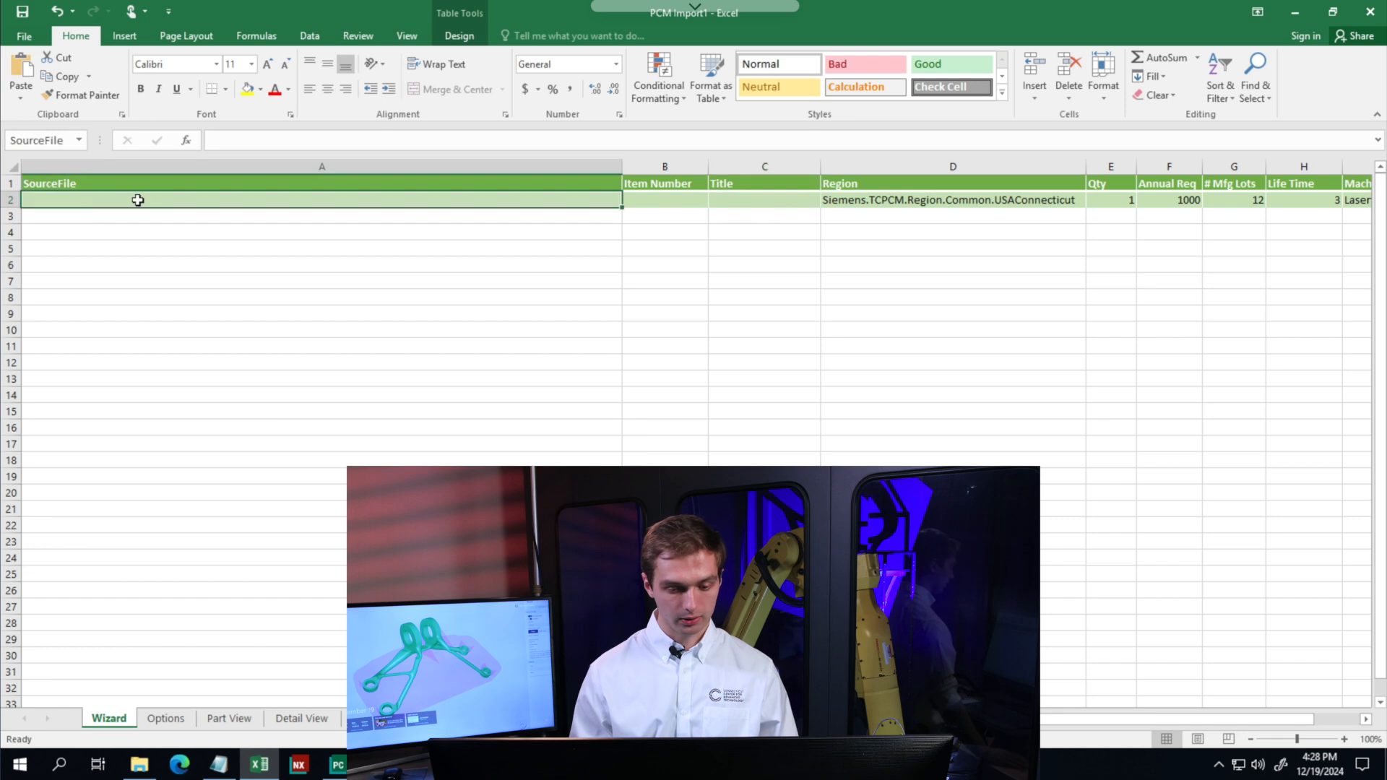
pyautogui.moveTo(1069, 722); pyautogui.dragTo(1036, 722)
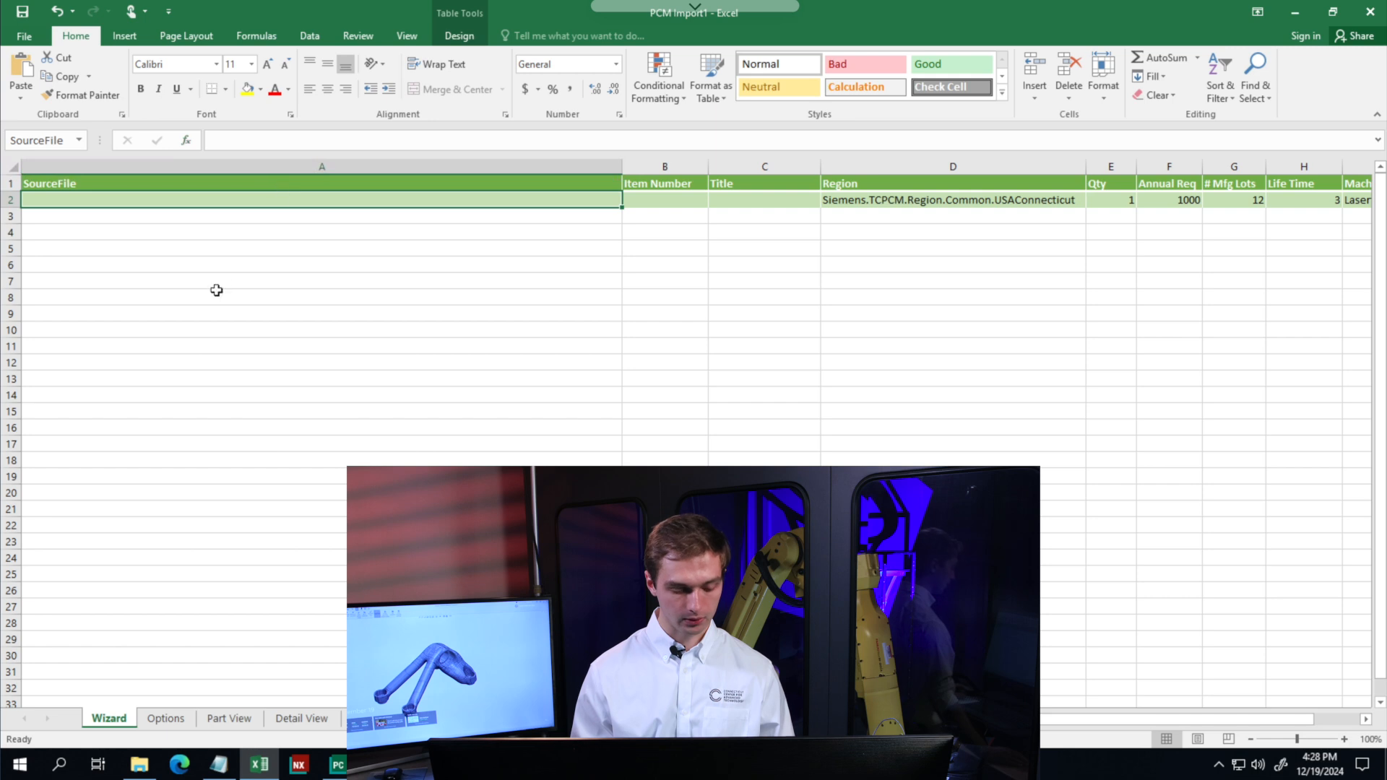
pyautogui.click(225, 770)
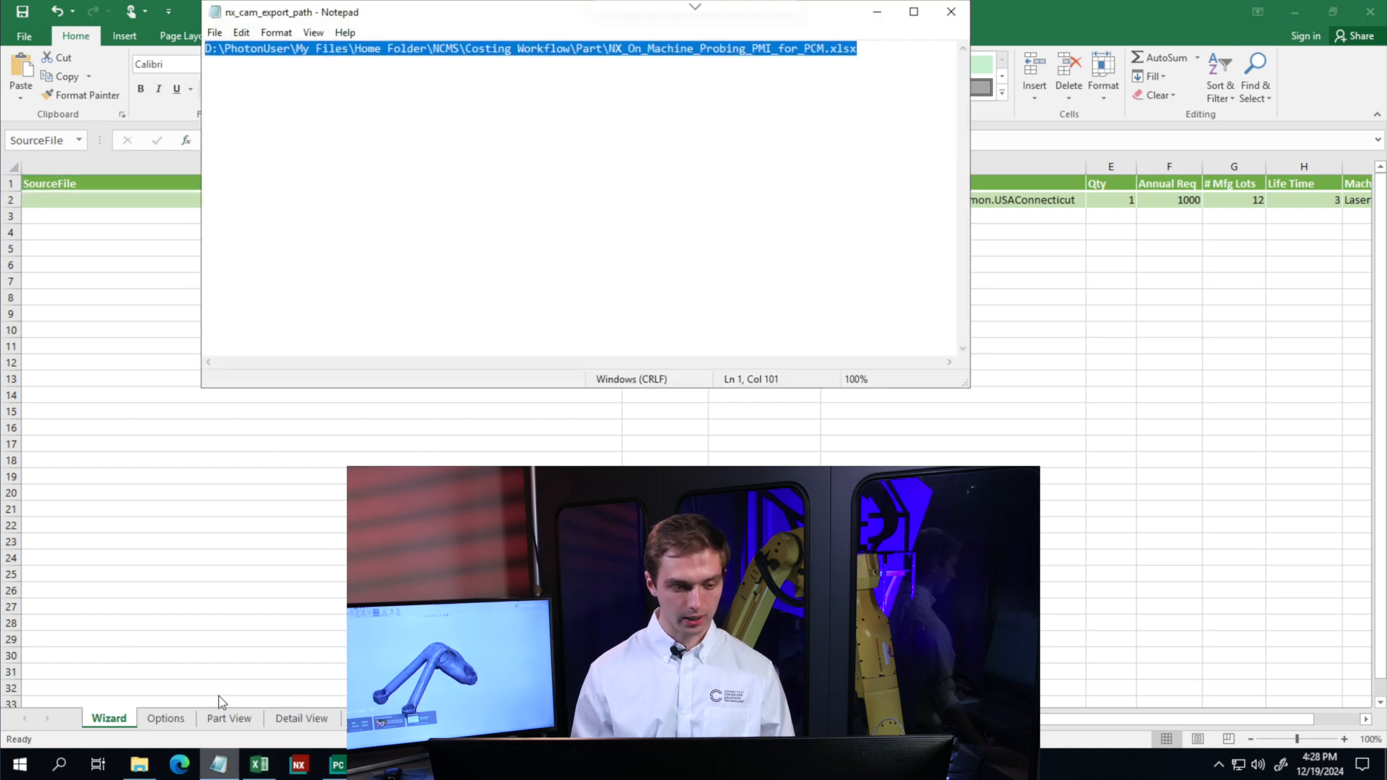
pyautogui.moveTo(536, 25); pyautogui.dragTo(901, 176)
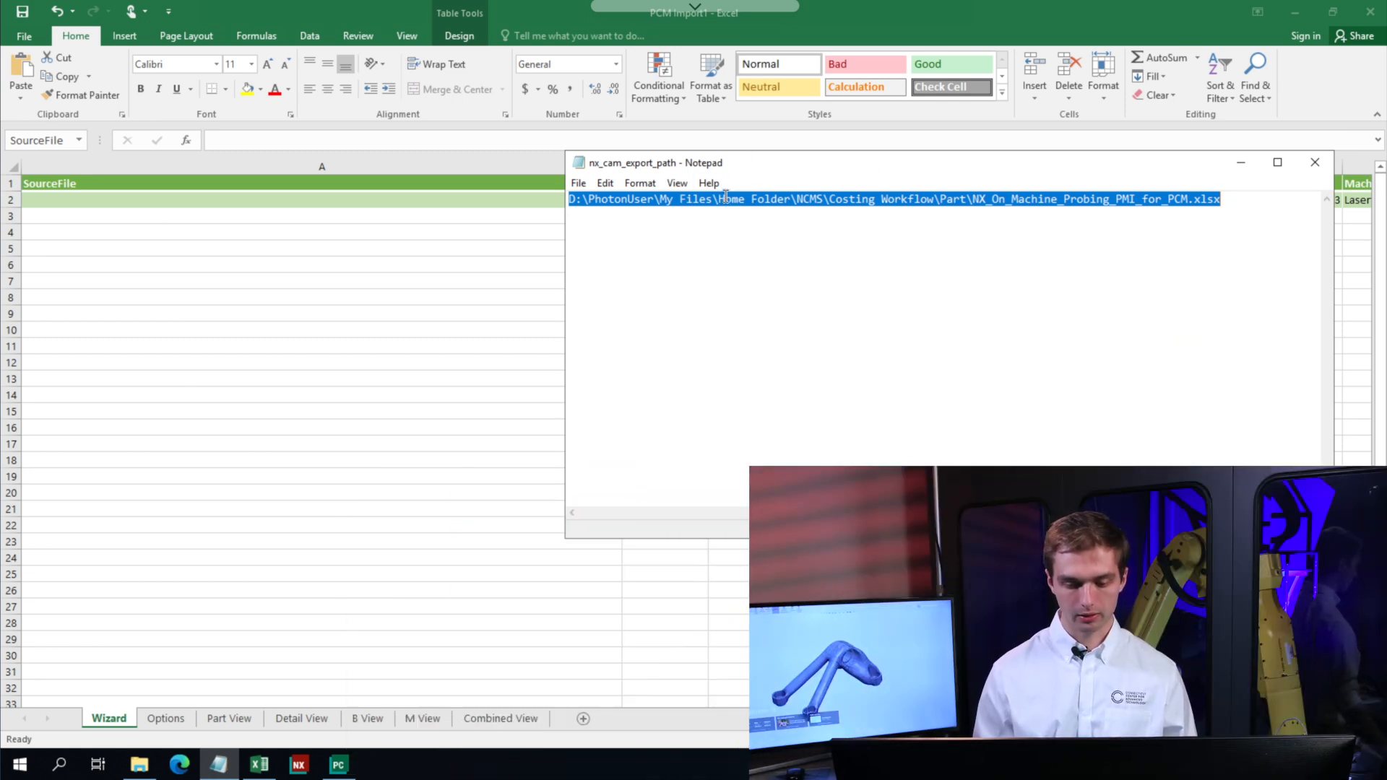
pyautogui.rightClick(725, 197)
pyautogui.click(585, 242)
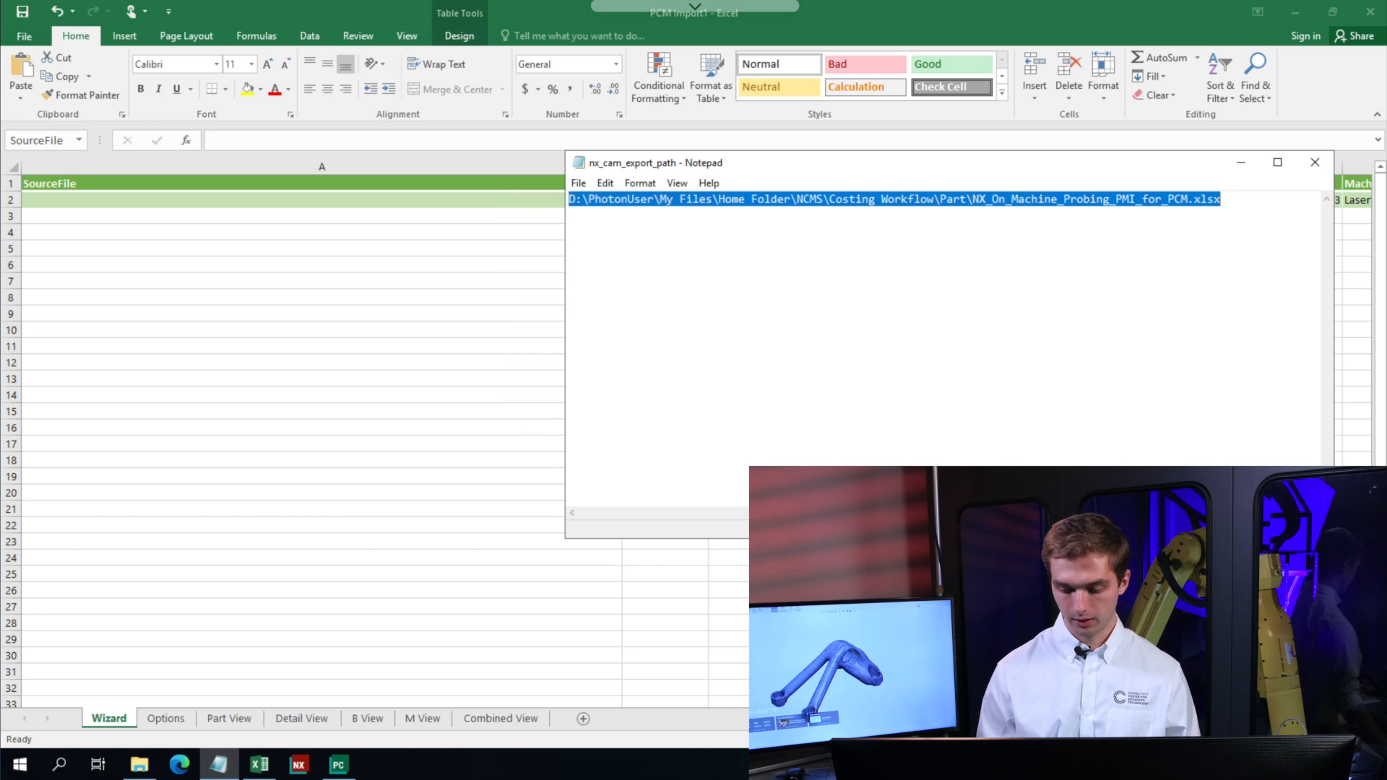
pyautogui.click(1241, 162)
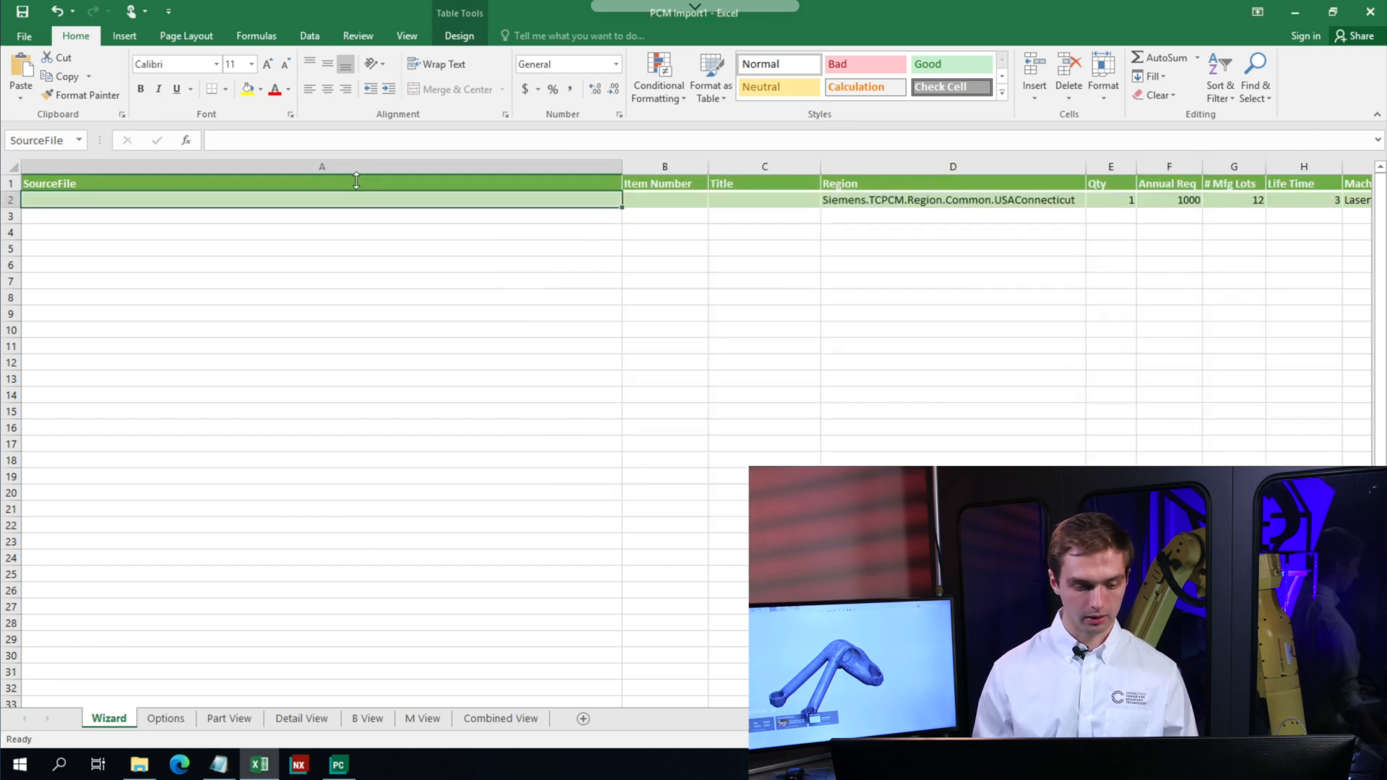
pyautogui.rightClick(387, 202)
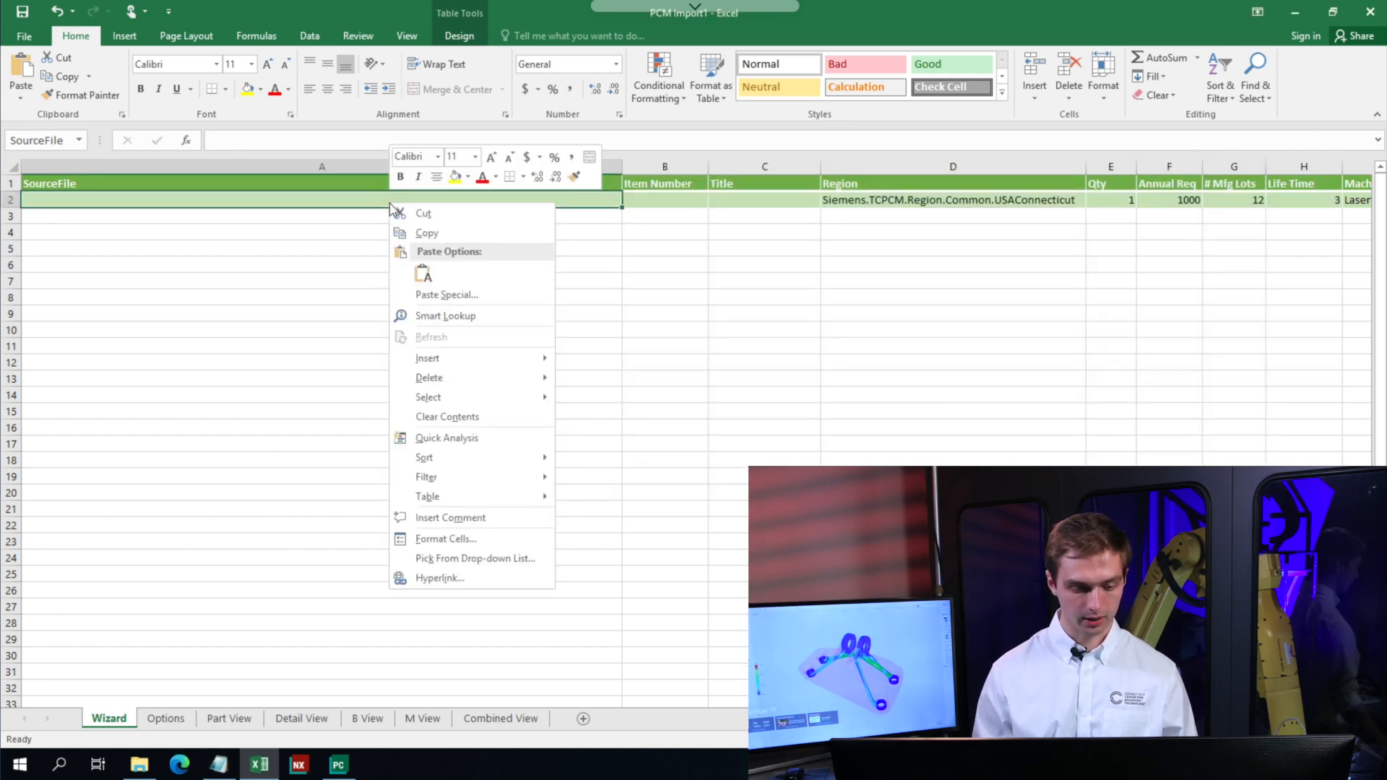
pyautogui.click(423, 274)
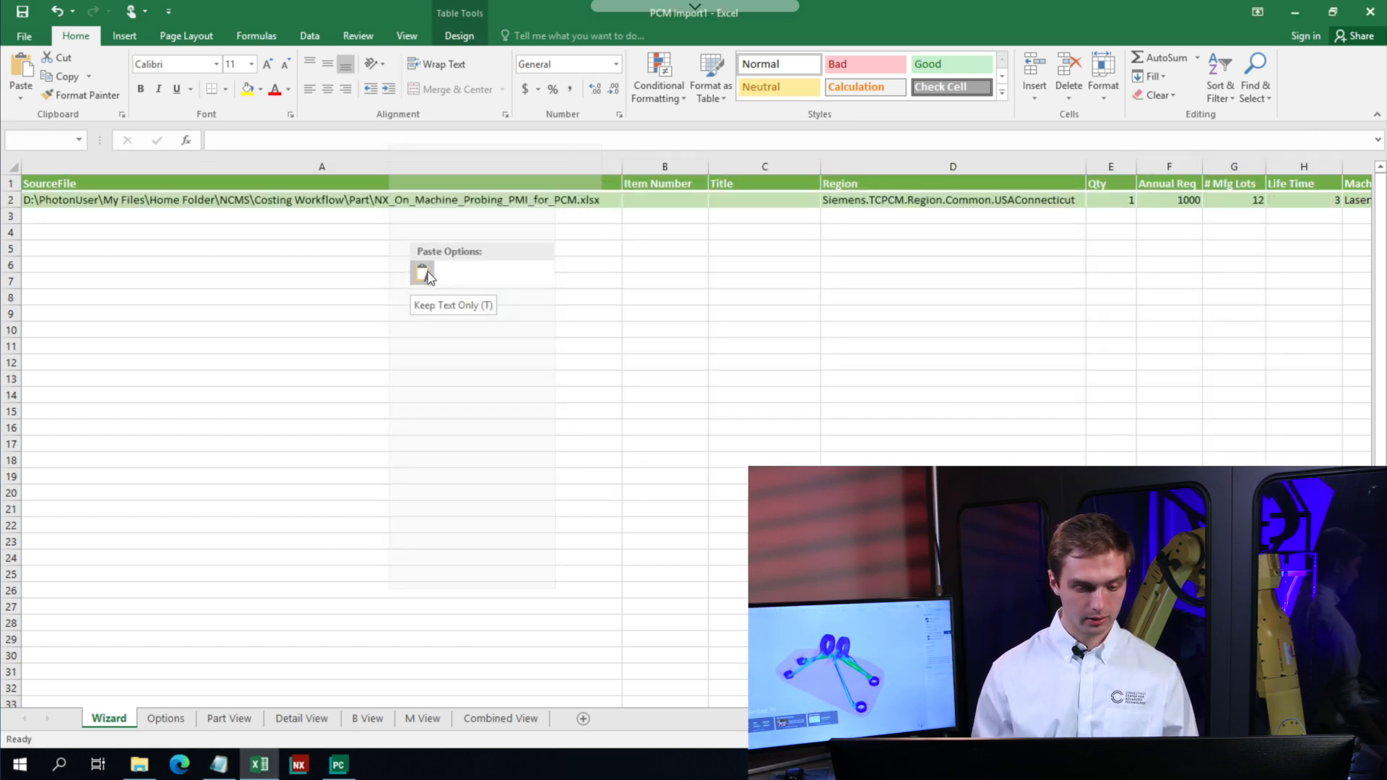
pyautogui.click(634, 203)
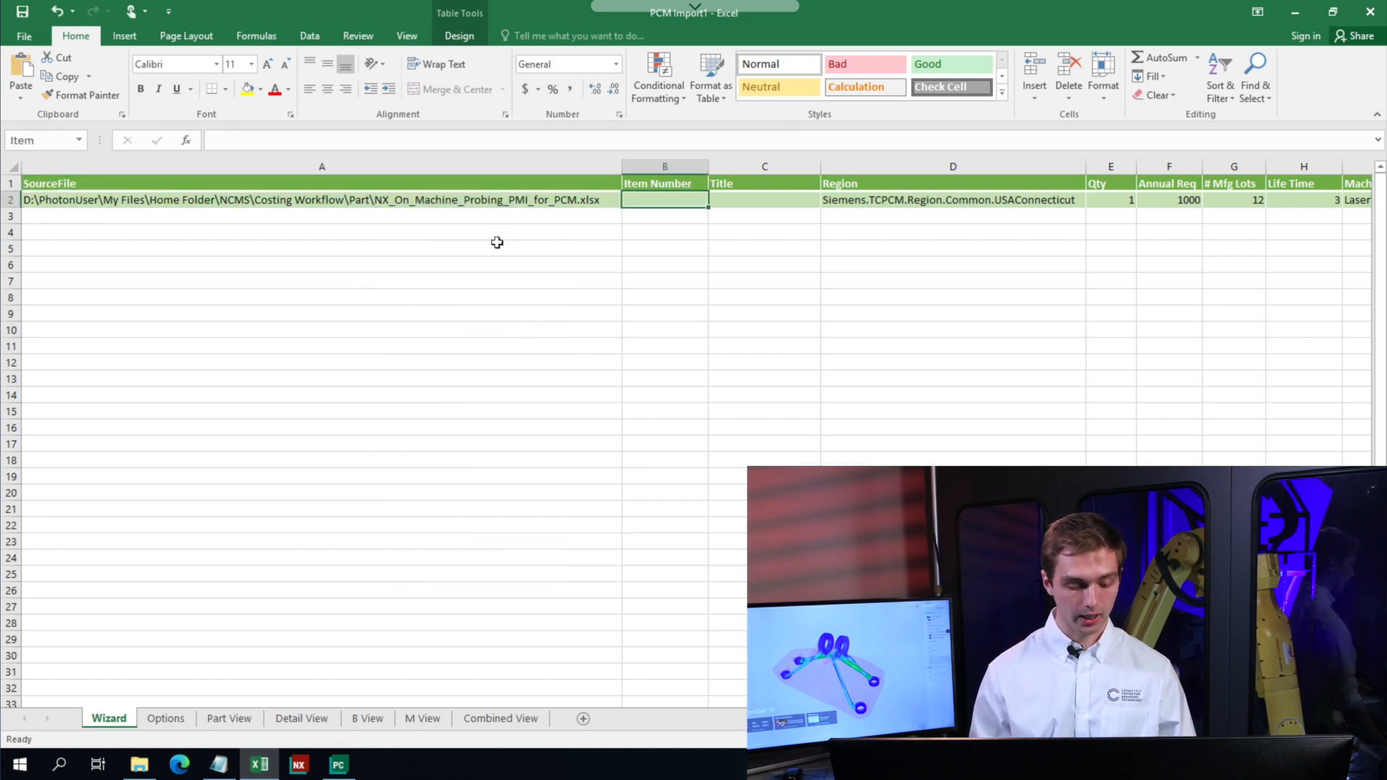
# Step: Check the location of the NX_On_Machine_Probing_PMI_for_PCM Excel workbook in its file properties in the Part folder
pyautogui.click(140, 764)
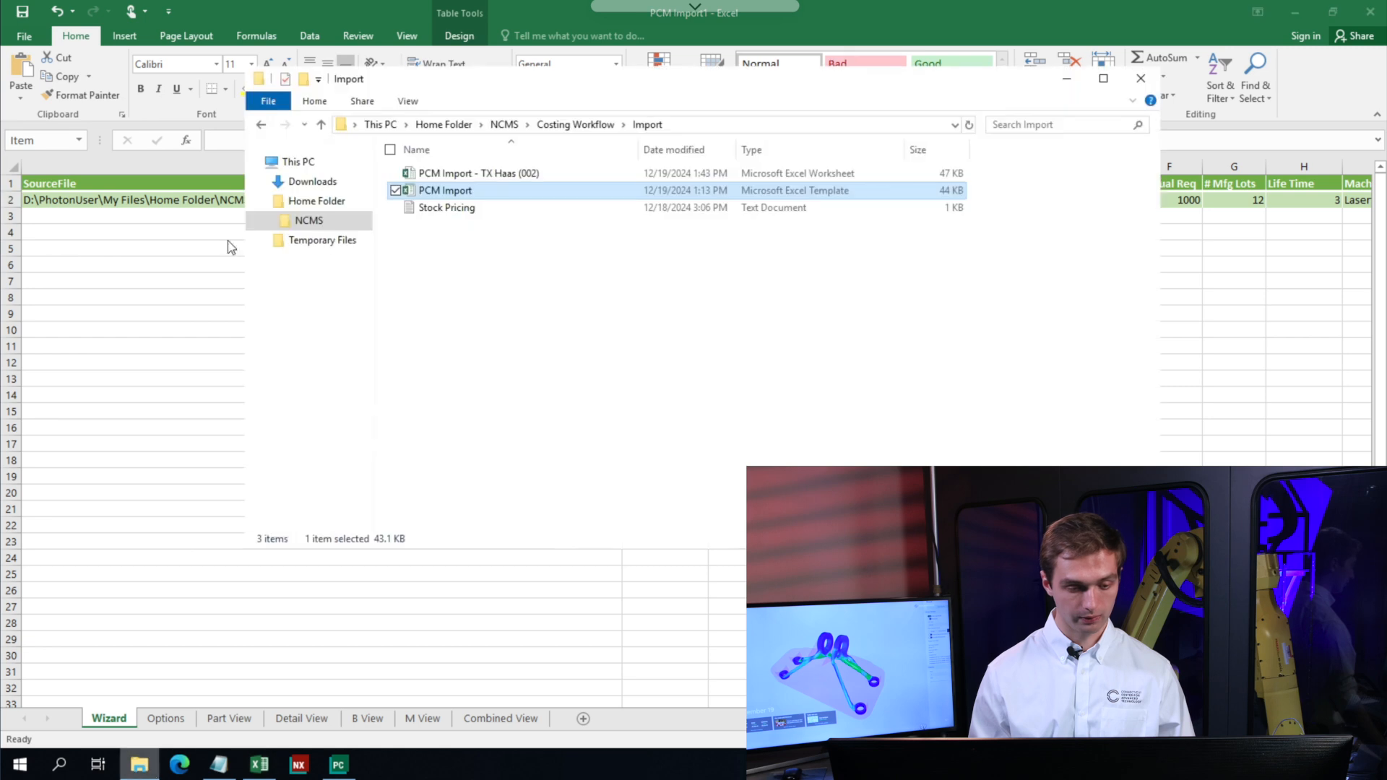
pyautogui.click(573, 127)
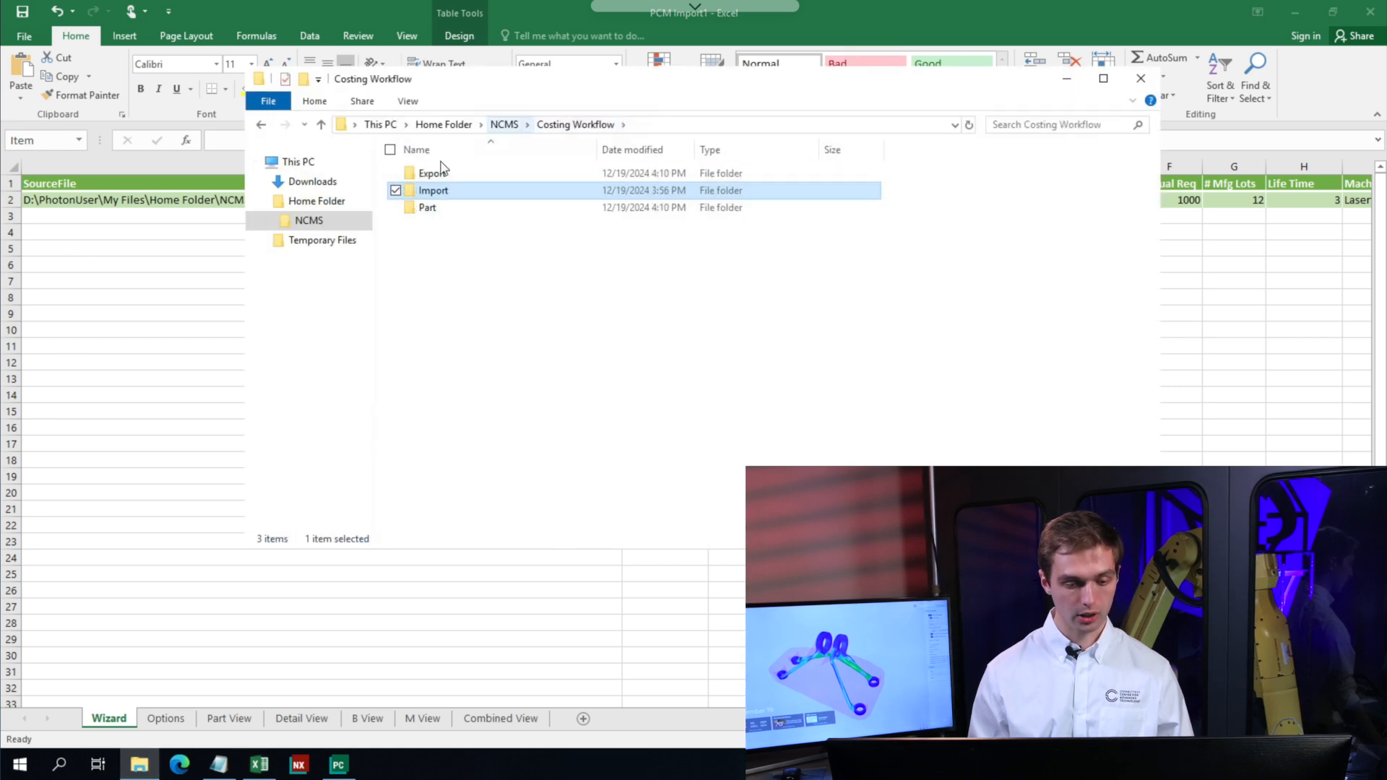
pyautogui.doubleClick(432, 209)
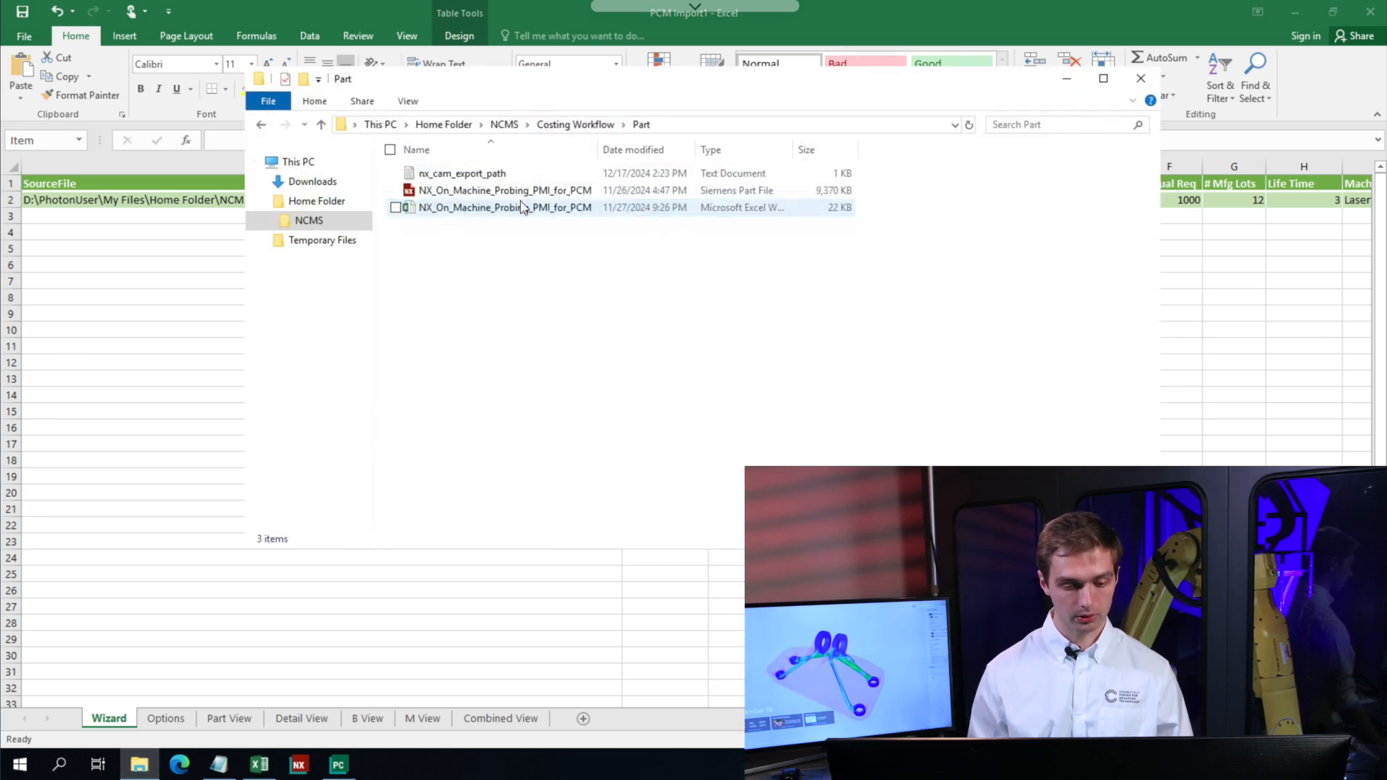
pyautogui.rightClick(519, 209)
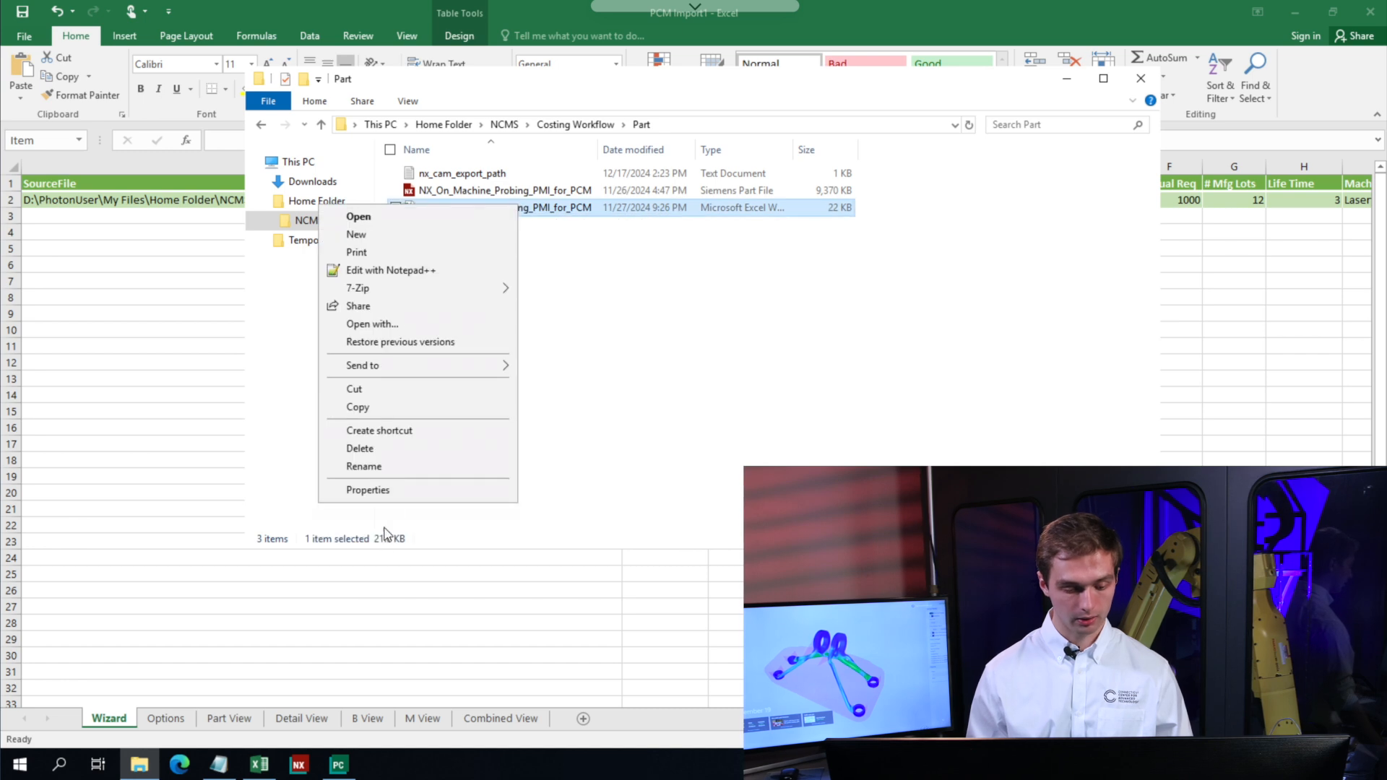
pyautogui.click(389, 491)
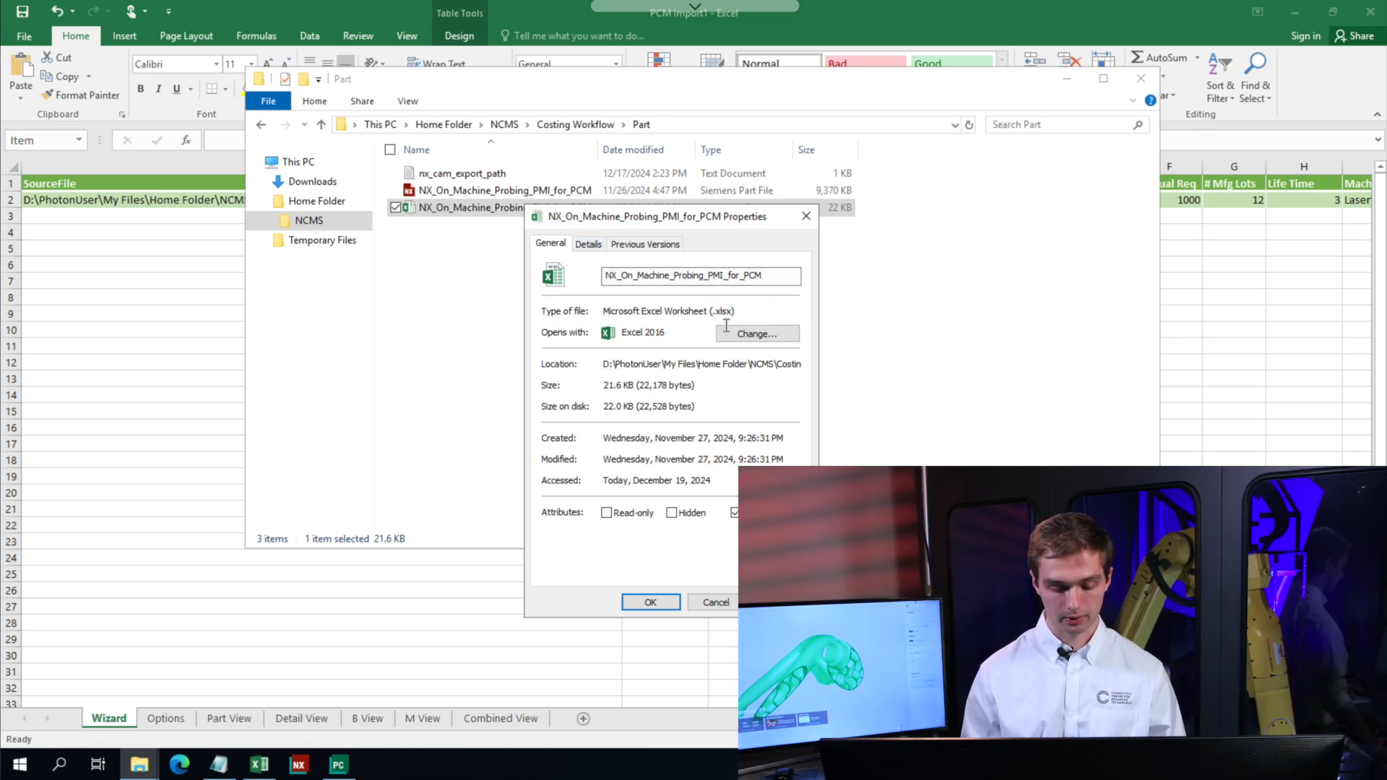
pyautogui.click(719, 604)
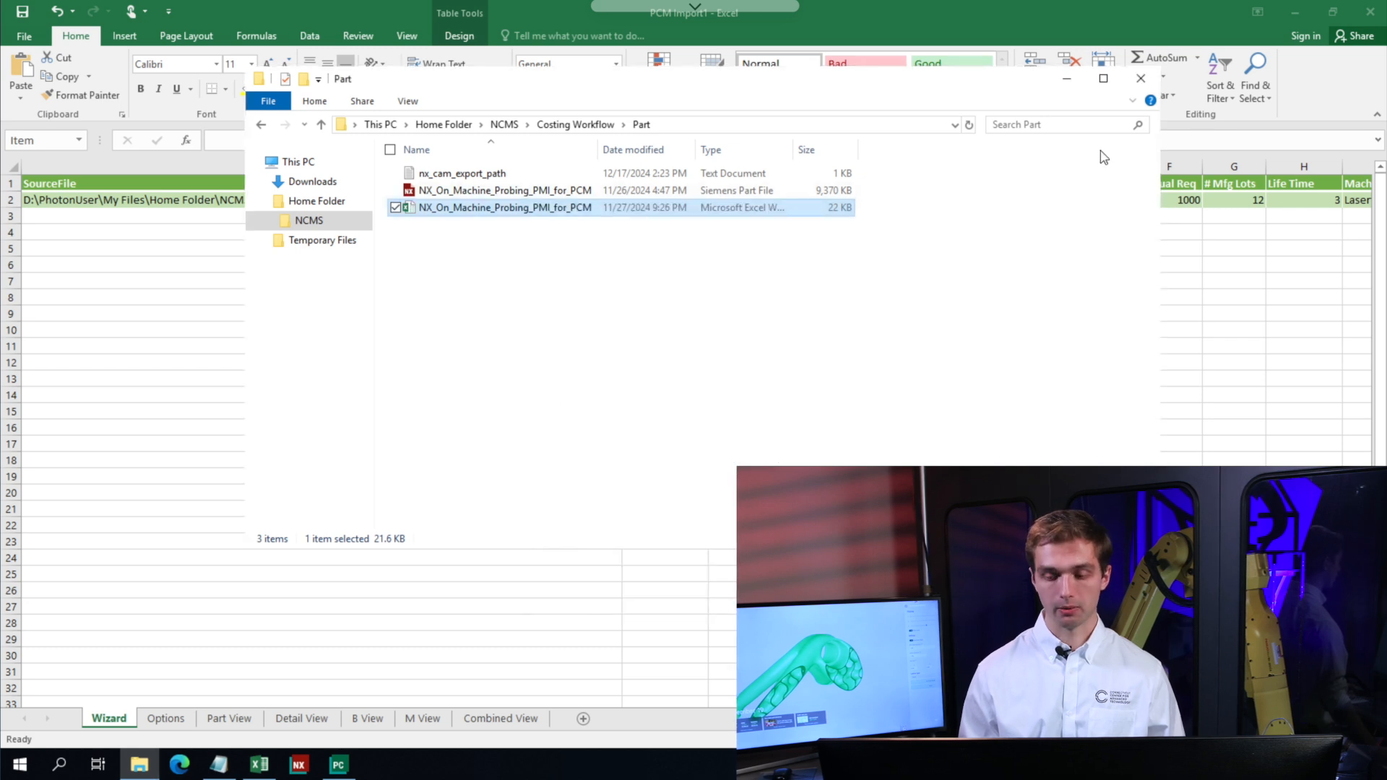
pyautogui.click(1147, 89)
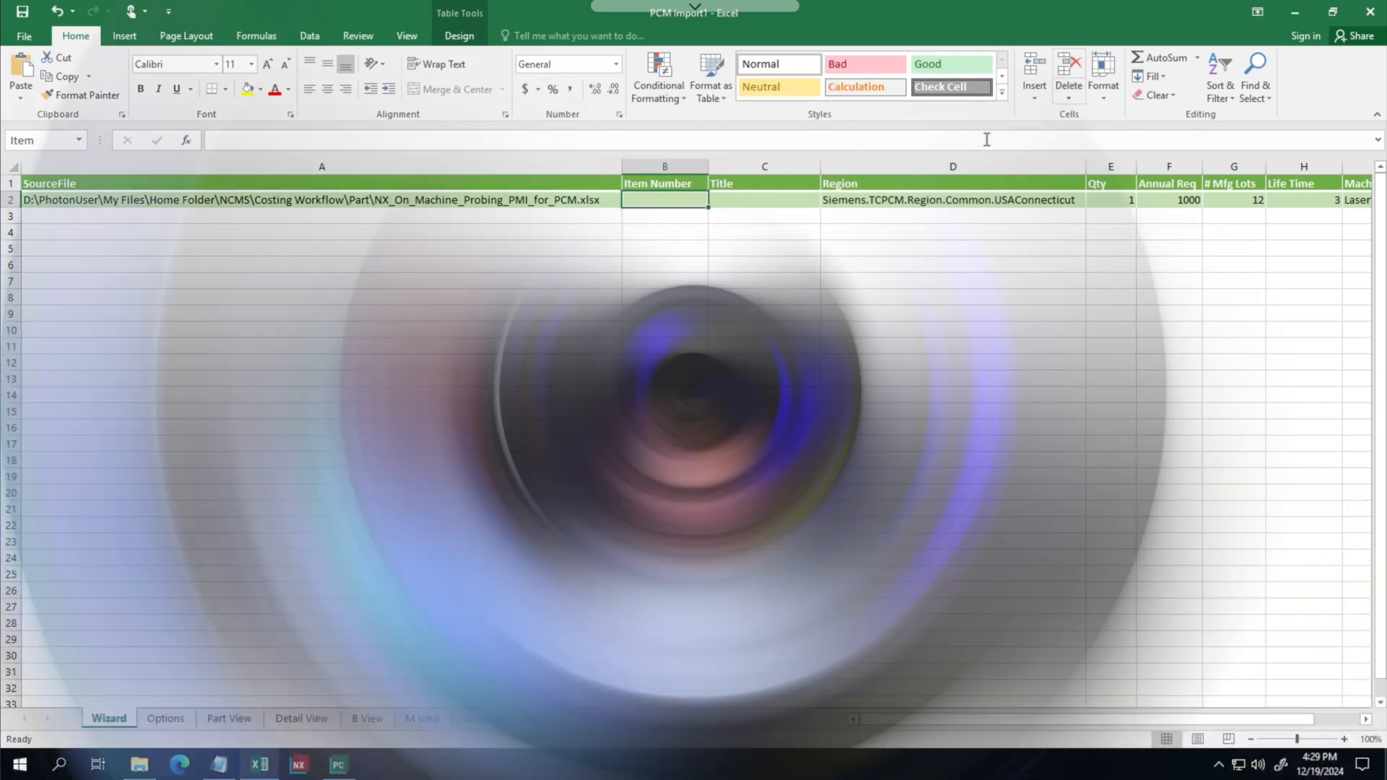
# Step: Enter 001 as the Item Number and Test-Part-CT-DMG as the Title in the Wizard table
pyautogui.click(603, 145)
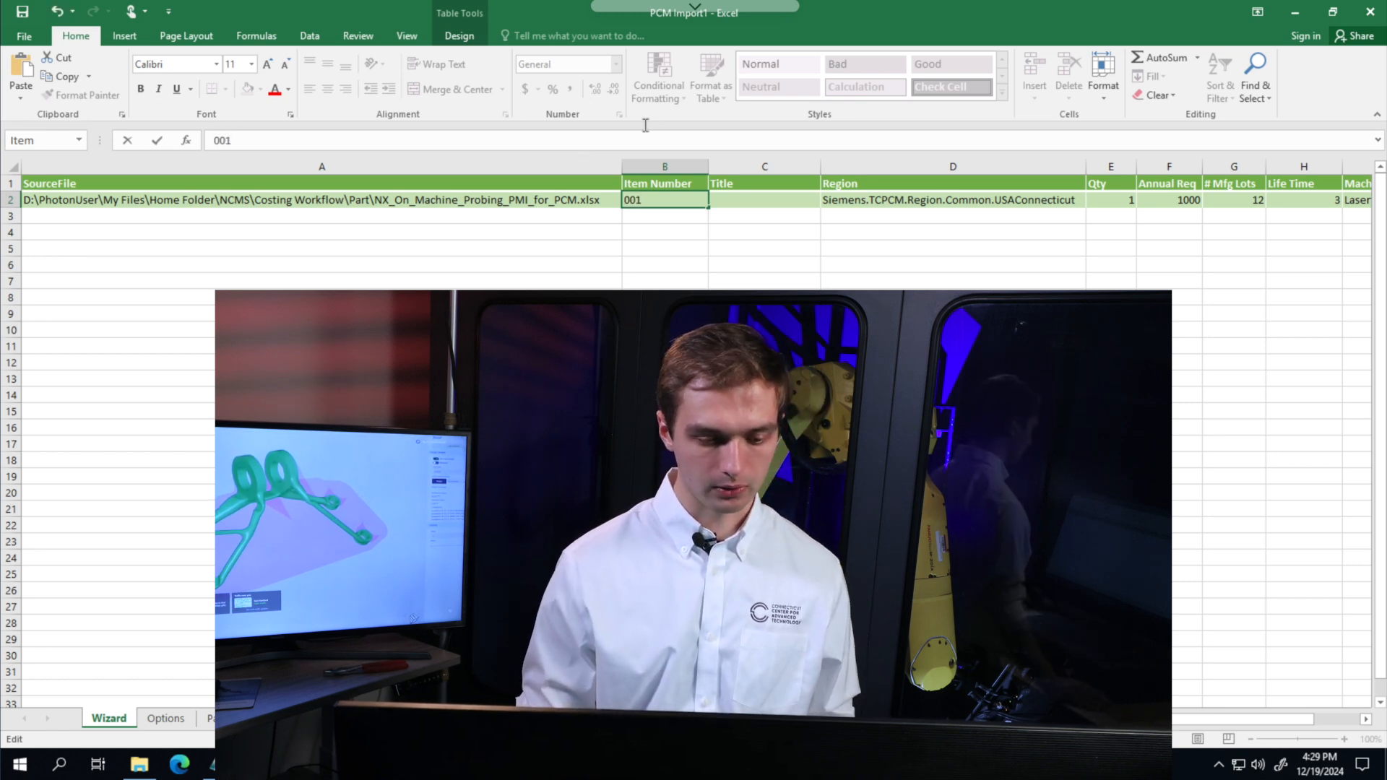
pyautogui.click(736, 208)
pyautogui.click(615, 147)
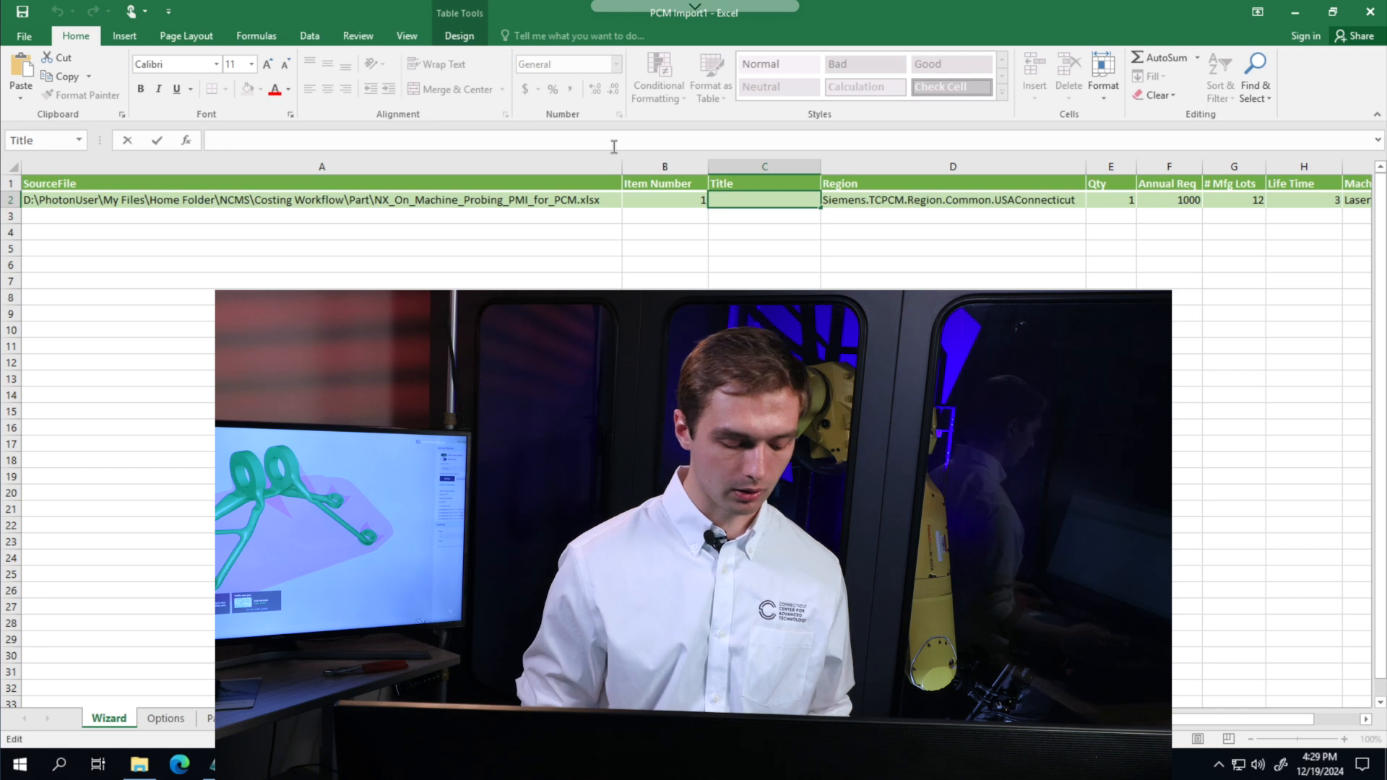
pyautogui.write('Test')
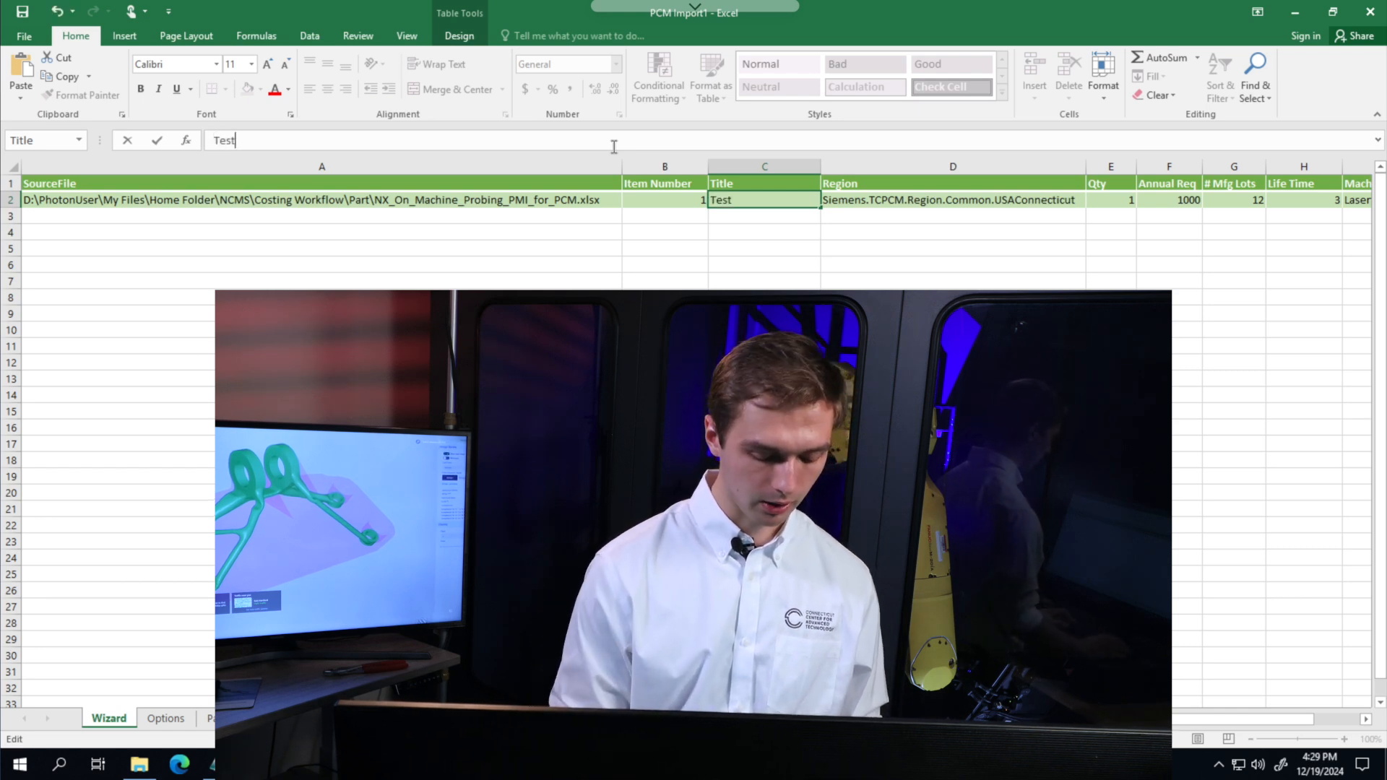
pyautogui.write('-Part-')
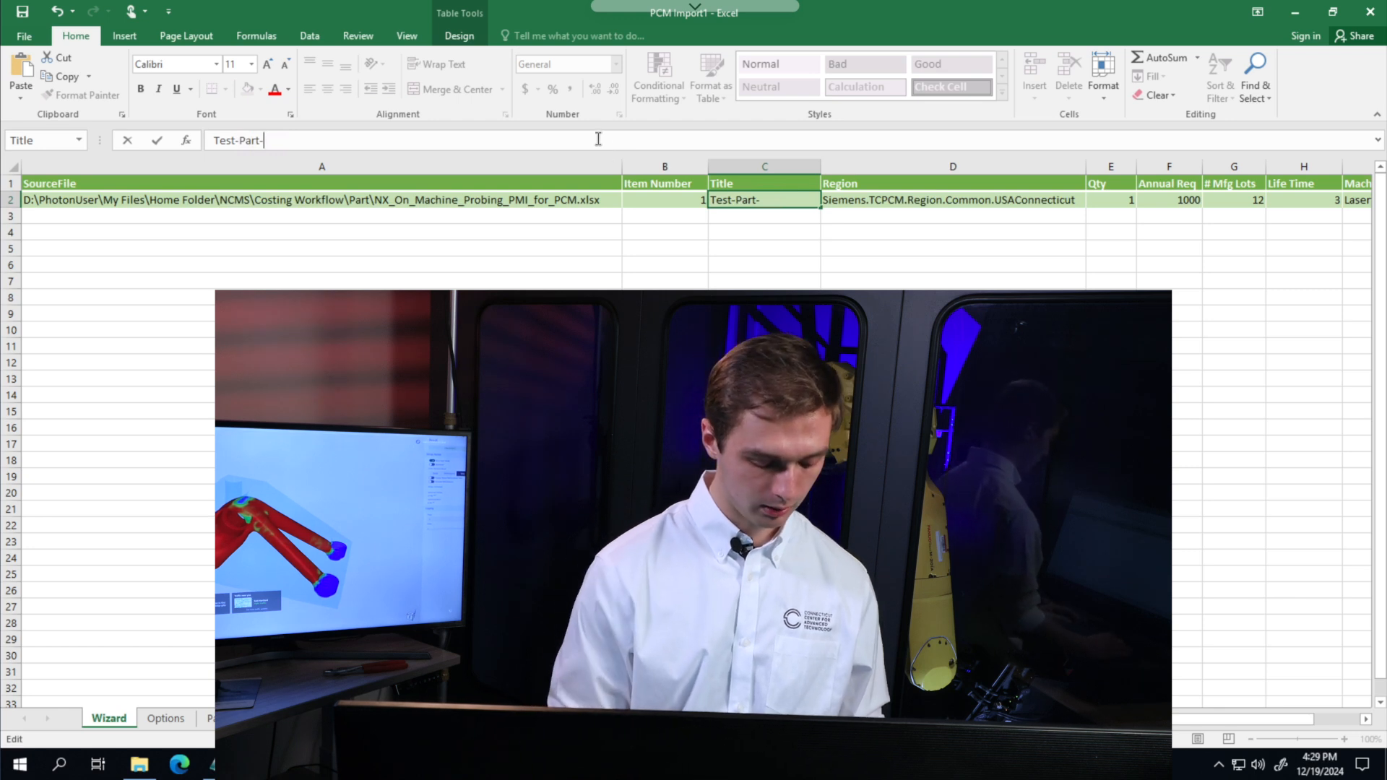
pyautogui.write('CT-')
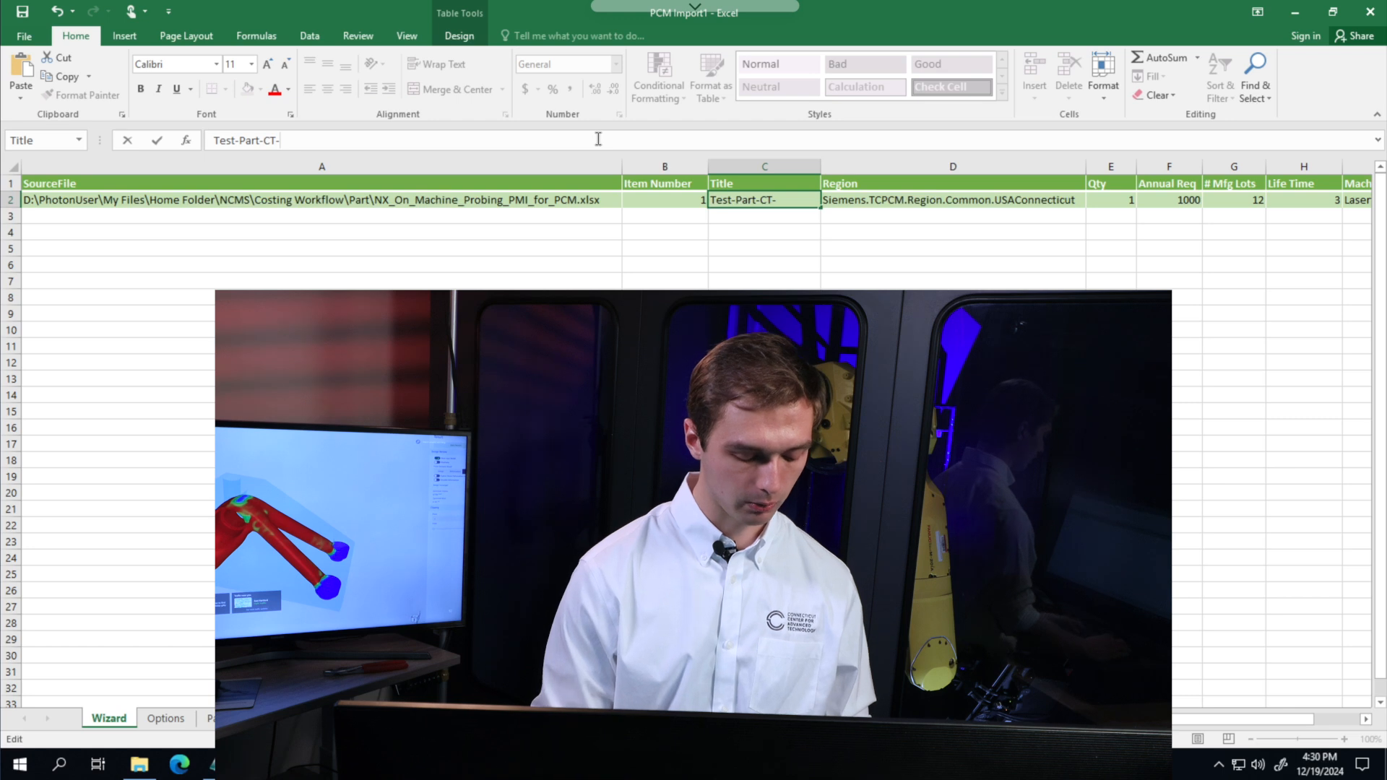
pyautogui.write('D')
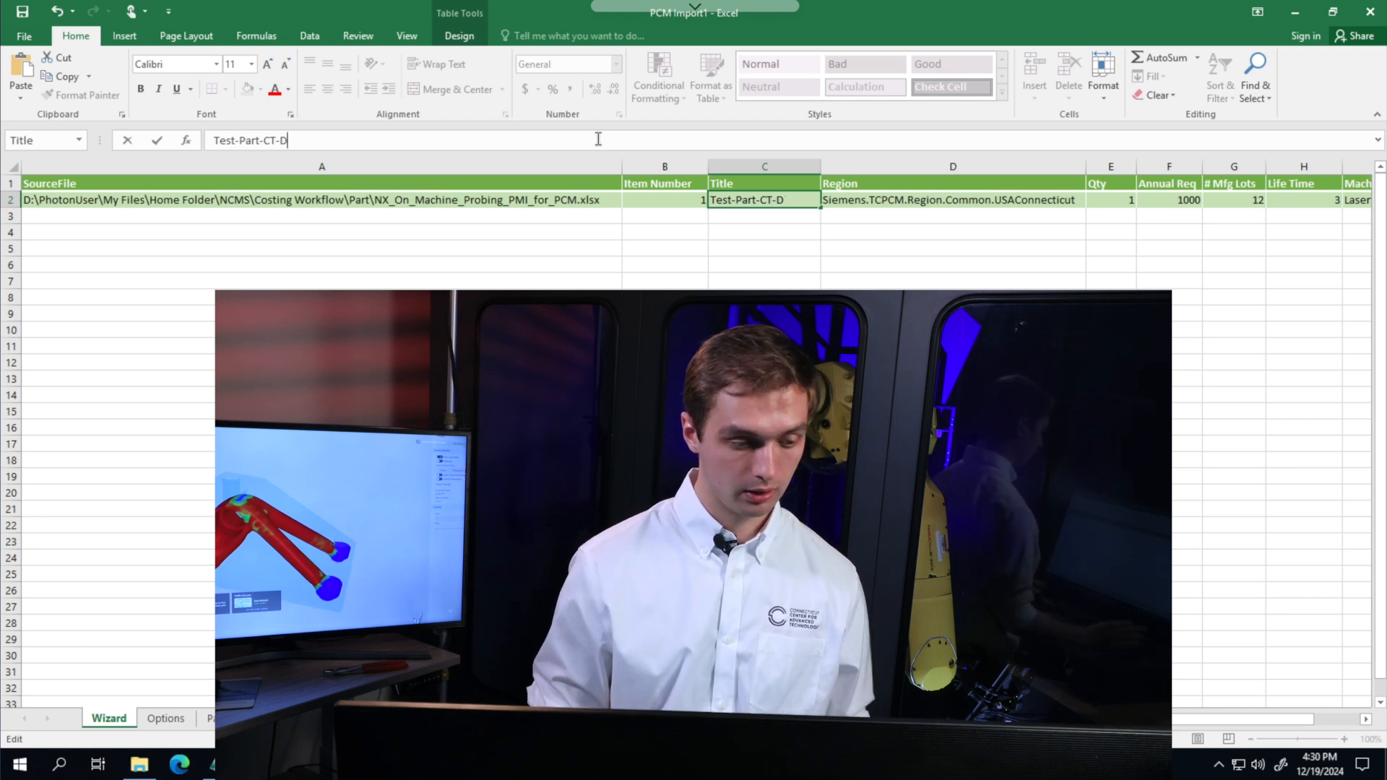
pyautogui.write('MG')
pyautogui.press('Tab')
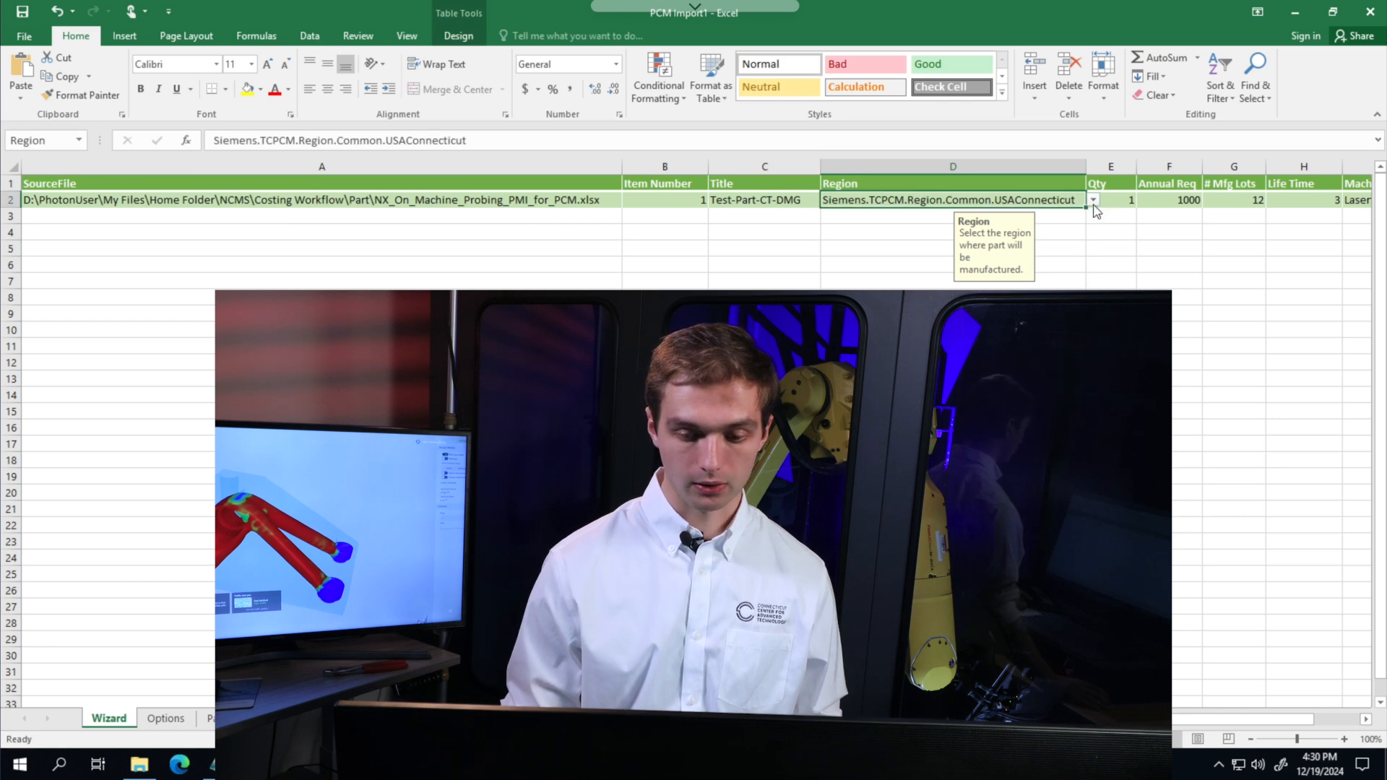
# Step: Choose Siemens.TCPCM.Region.Common.USAConnecticut as the part's manufacturing Region
pyautogui.click(1095, 200)
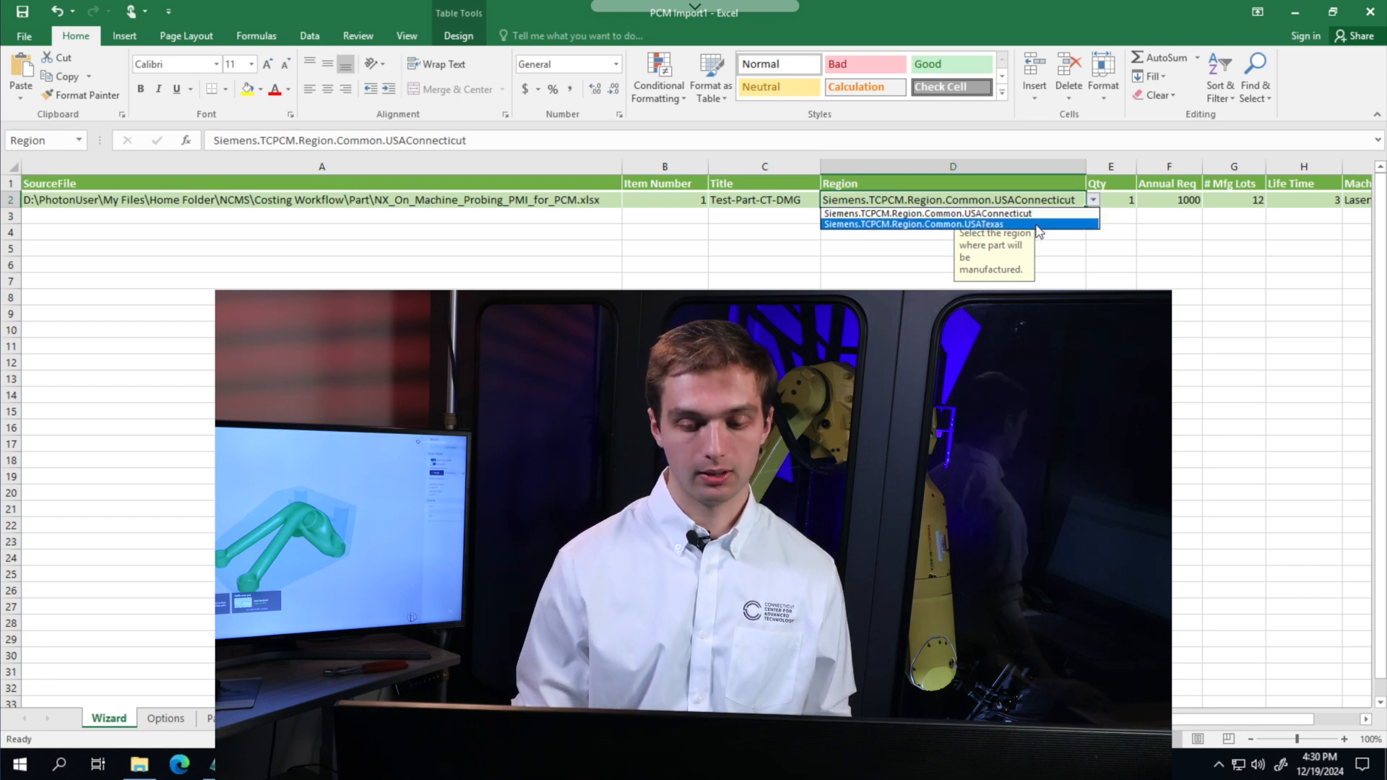
pyautogui.click(1055, 213)
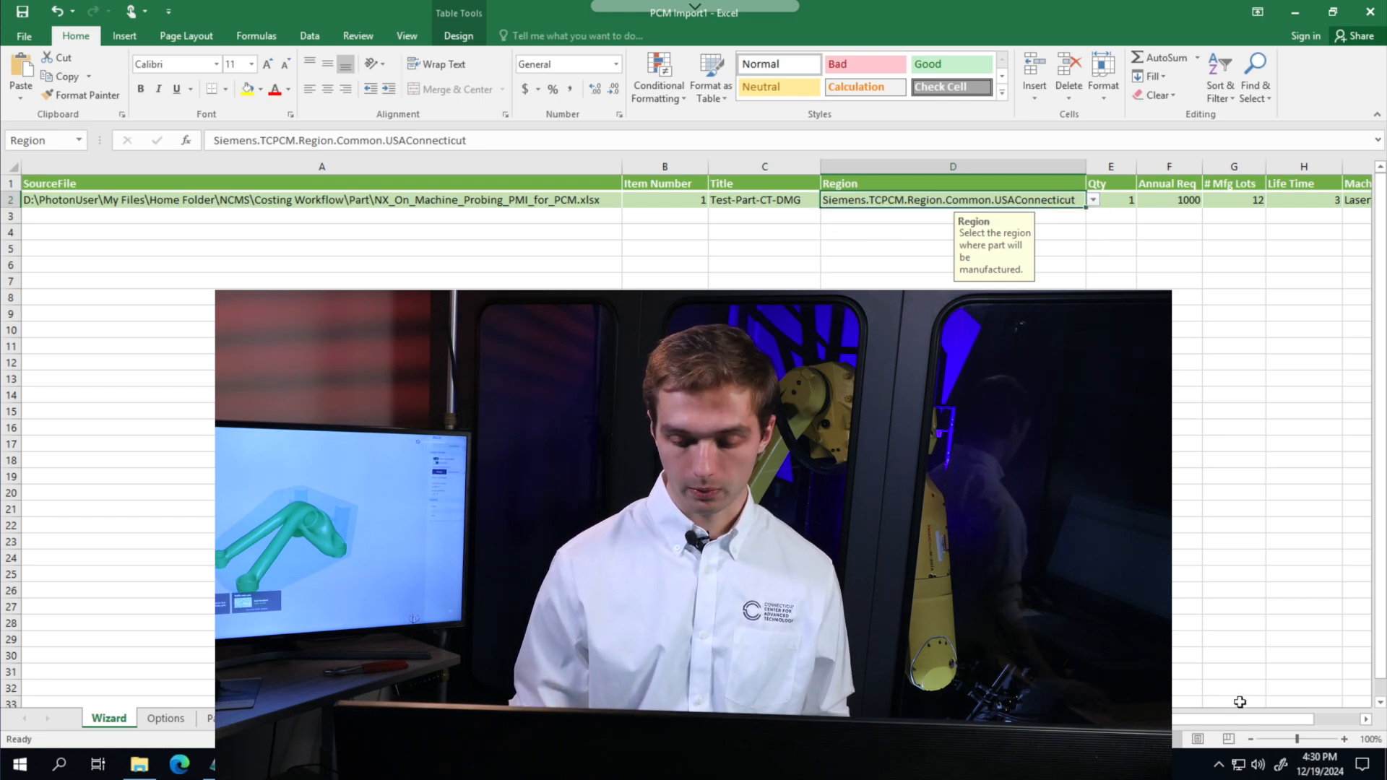
pyautogui.moveTo(1245, 722); pyautogui.dragTo(1257, 726)
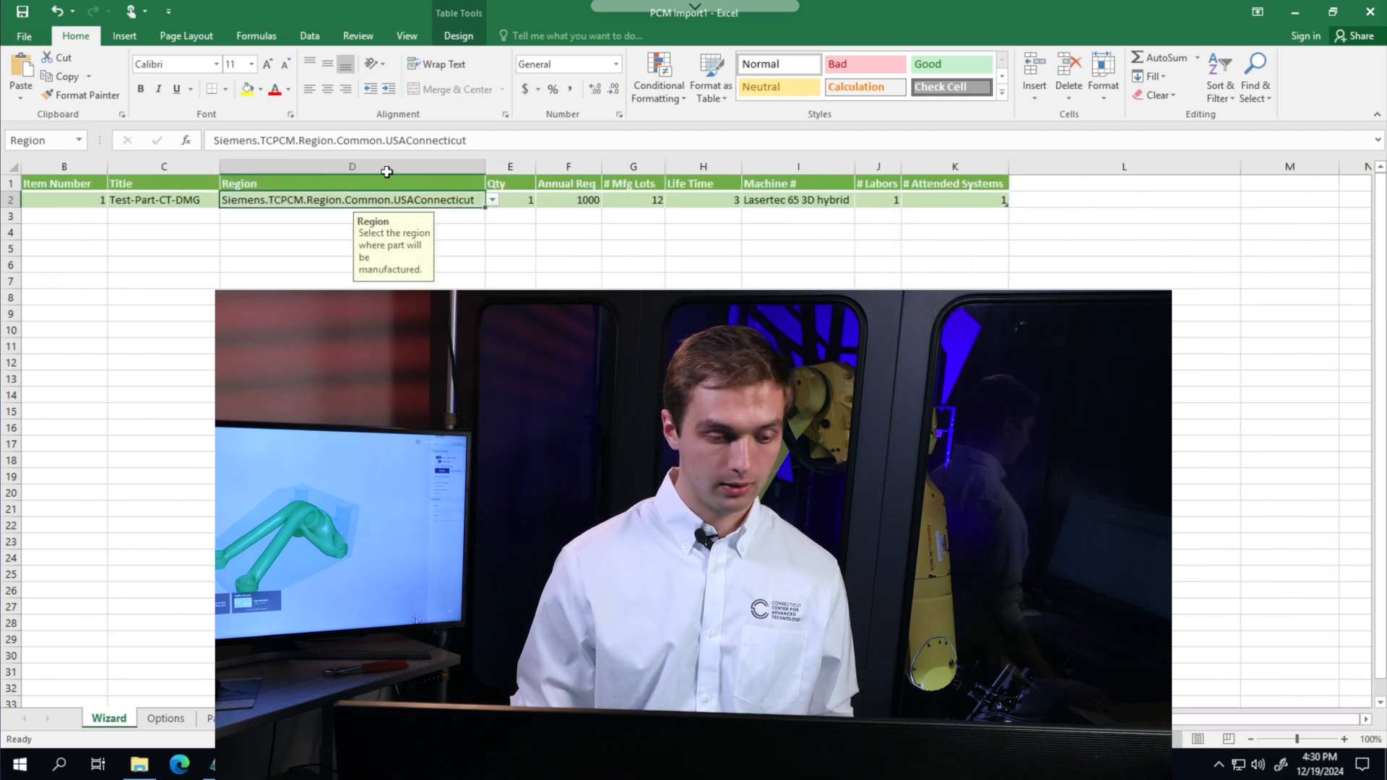
# Step: Check the Qty, Annual Req, # Mfg Lots and Life Time entries and their input notes in the Wizard table
pyautogui.click(526, 204)
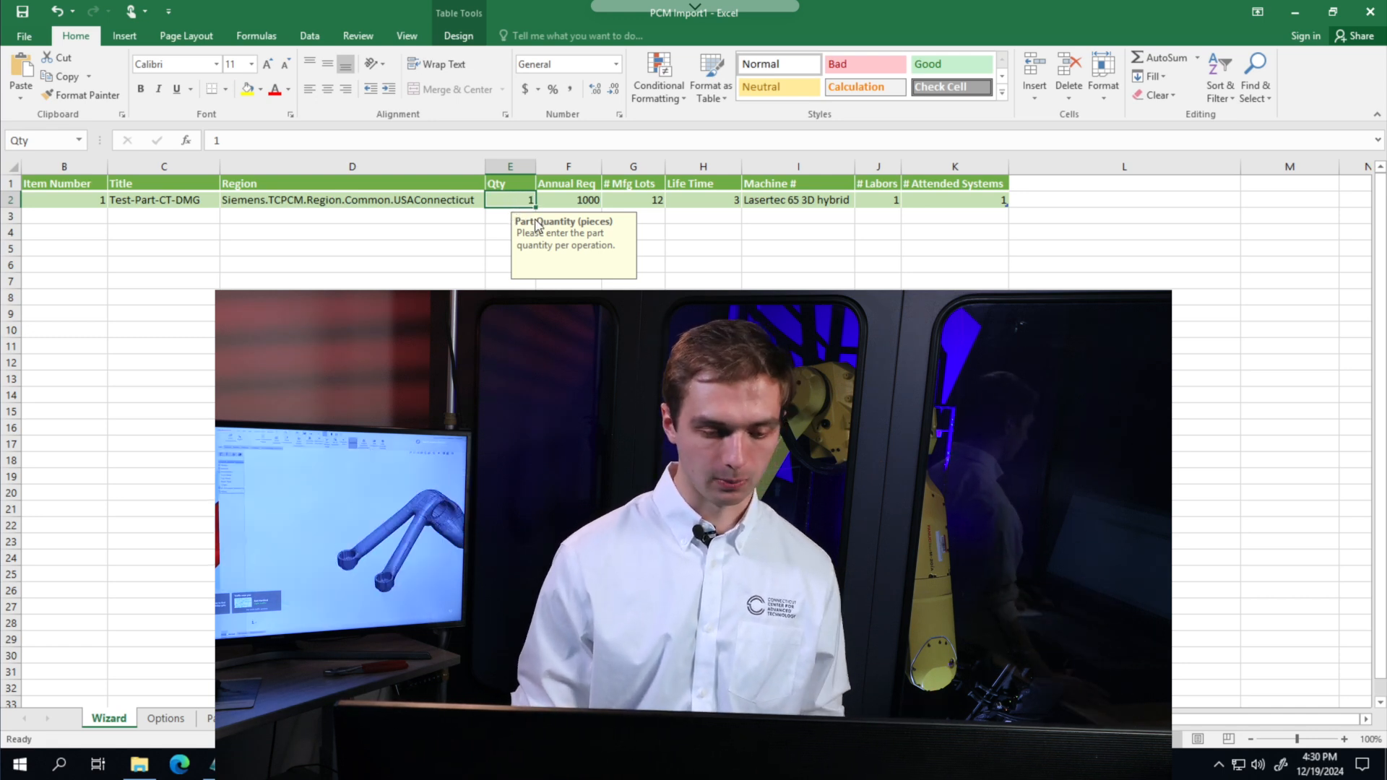
pyautogui.click(589, 204)
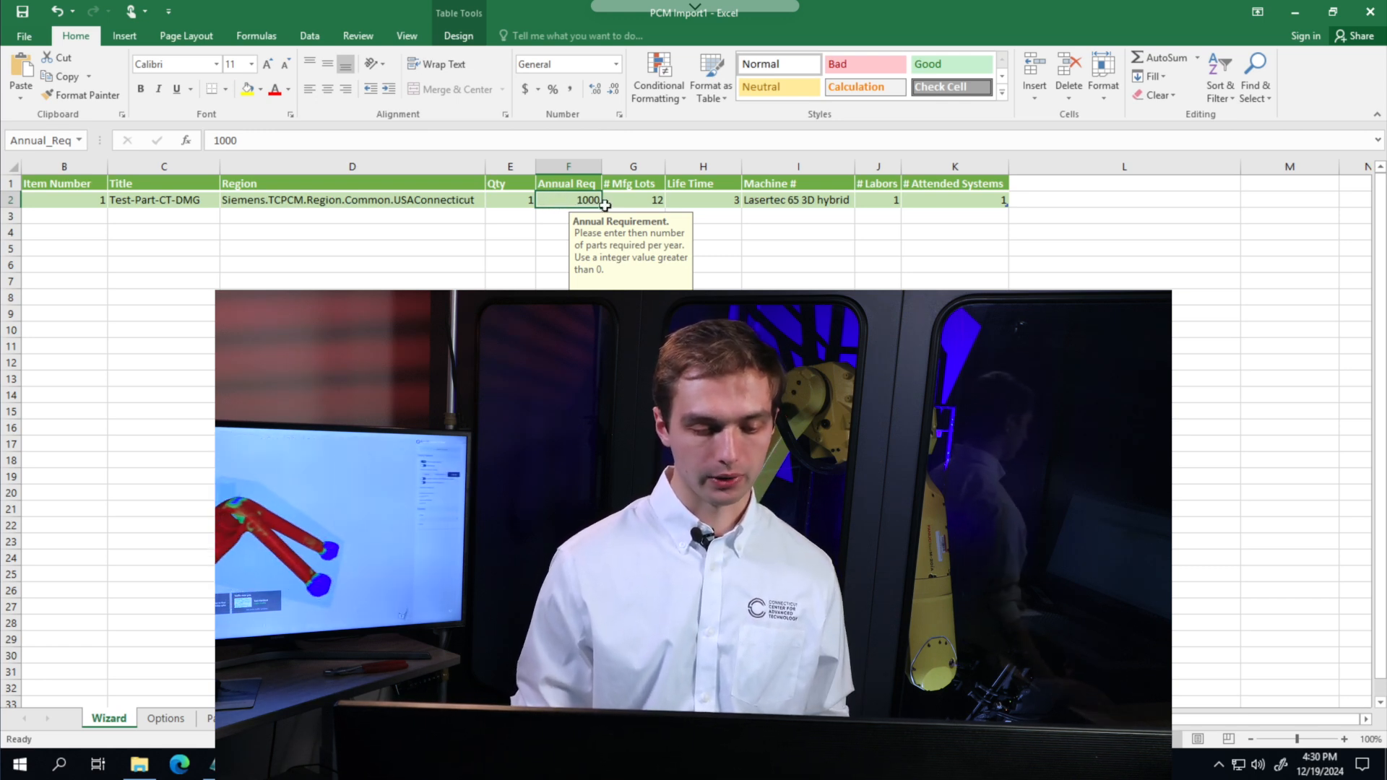
pyautogui.click(642, 199)
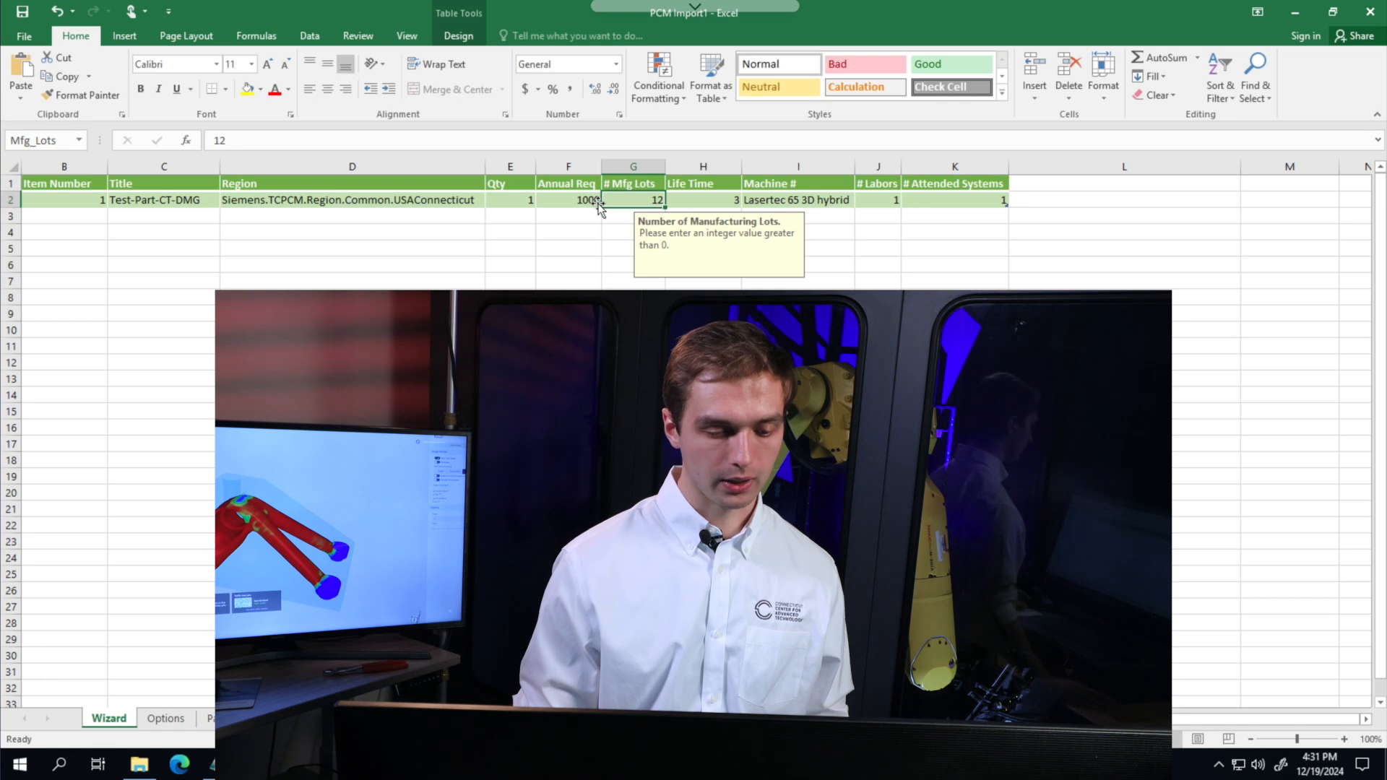
pyautogui.click(707, 196)
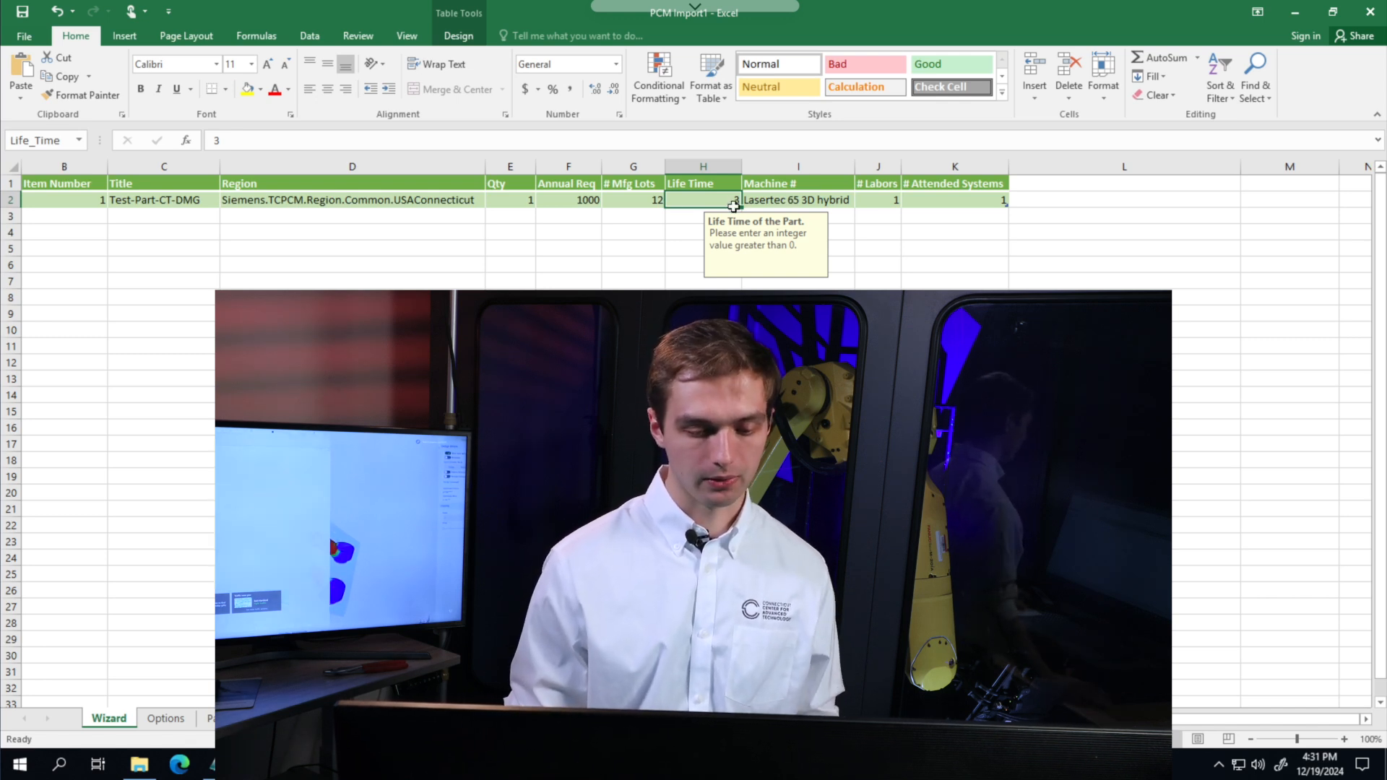
# Step: Choose Lasertec 65 3D hybrid as the part's Machine # in the Wizard table
pyautogui.click(774, 202)
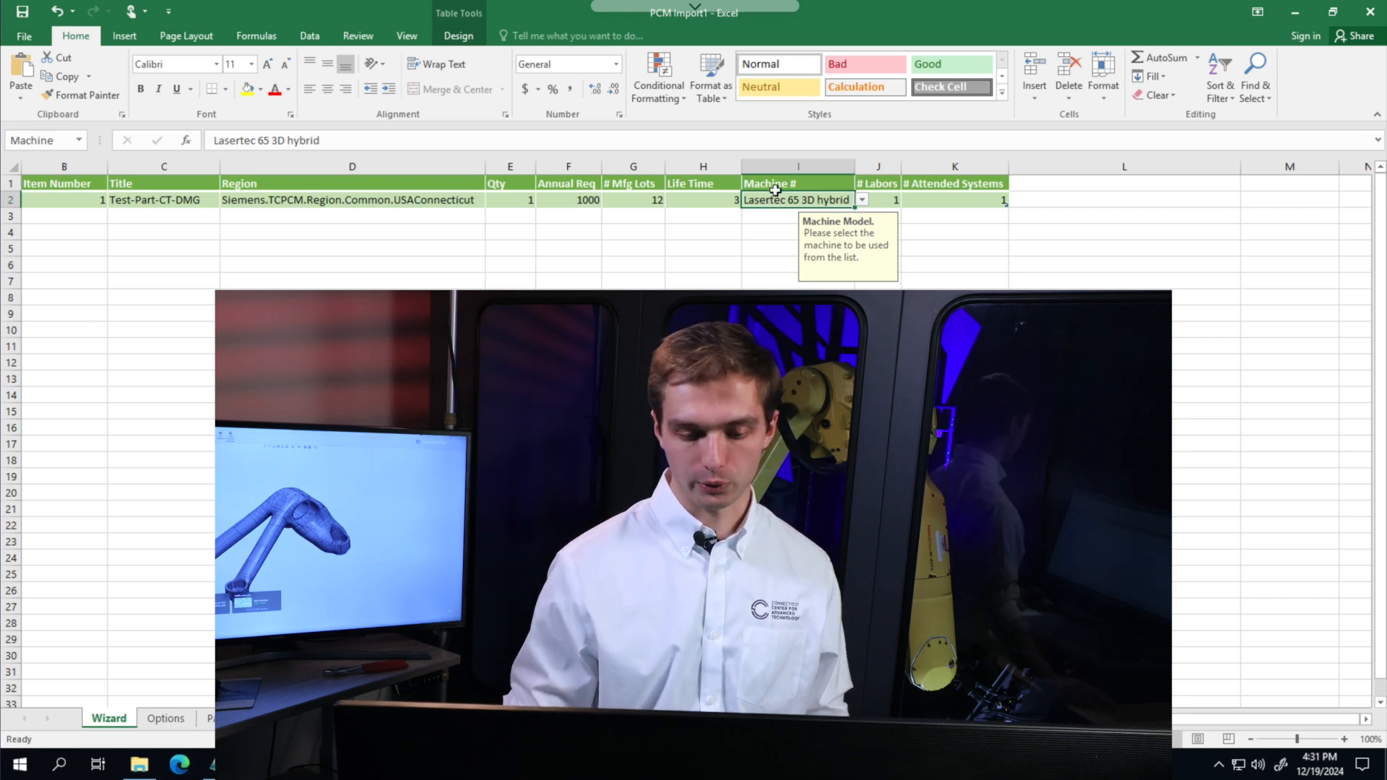
pyautogui.click(859, 202)
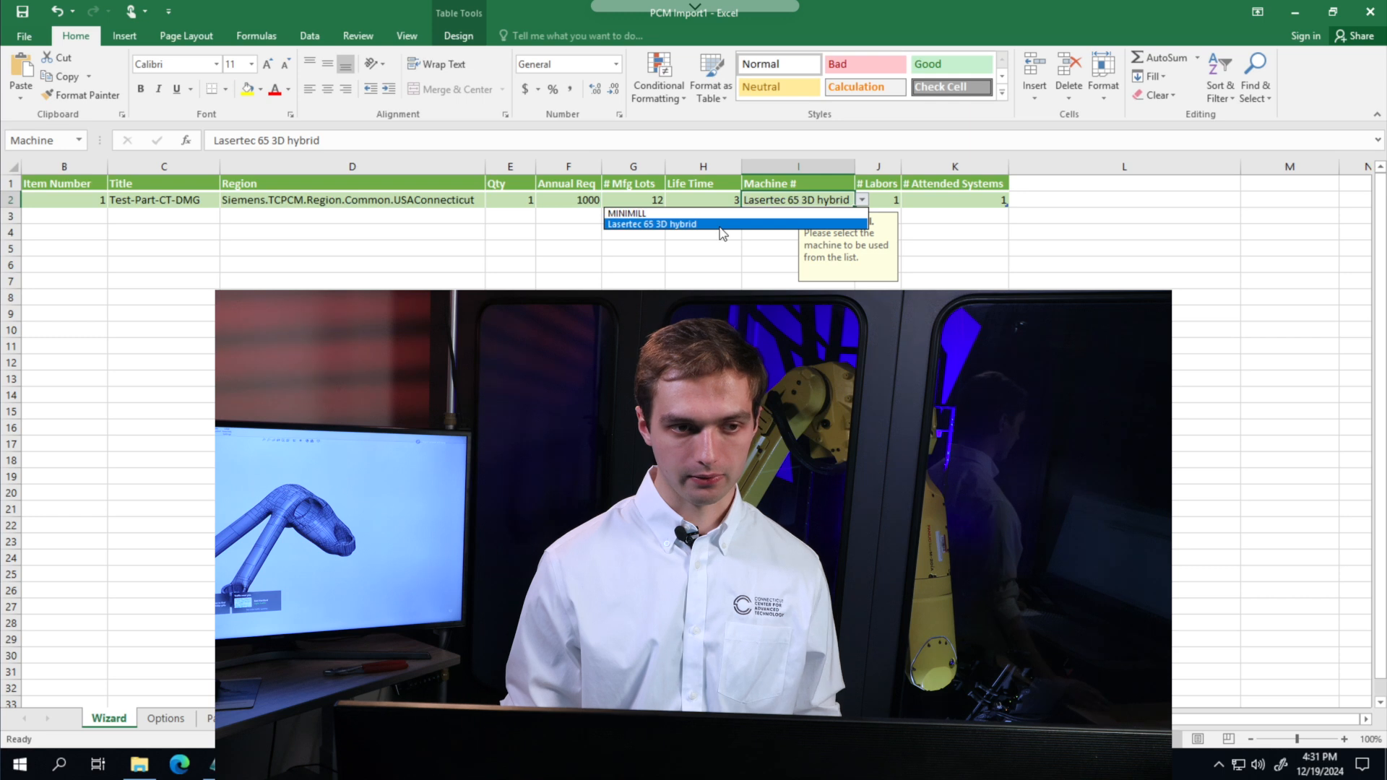
pyautogui.click(722, 224)
# Step: Check the # Labors and # Attended Systems entries, and refresh all of the workbook's data queries
pyautogui.click(880, 199)
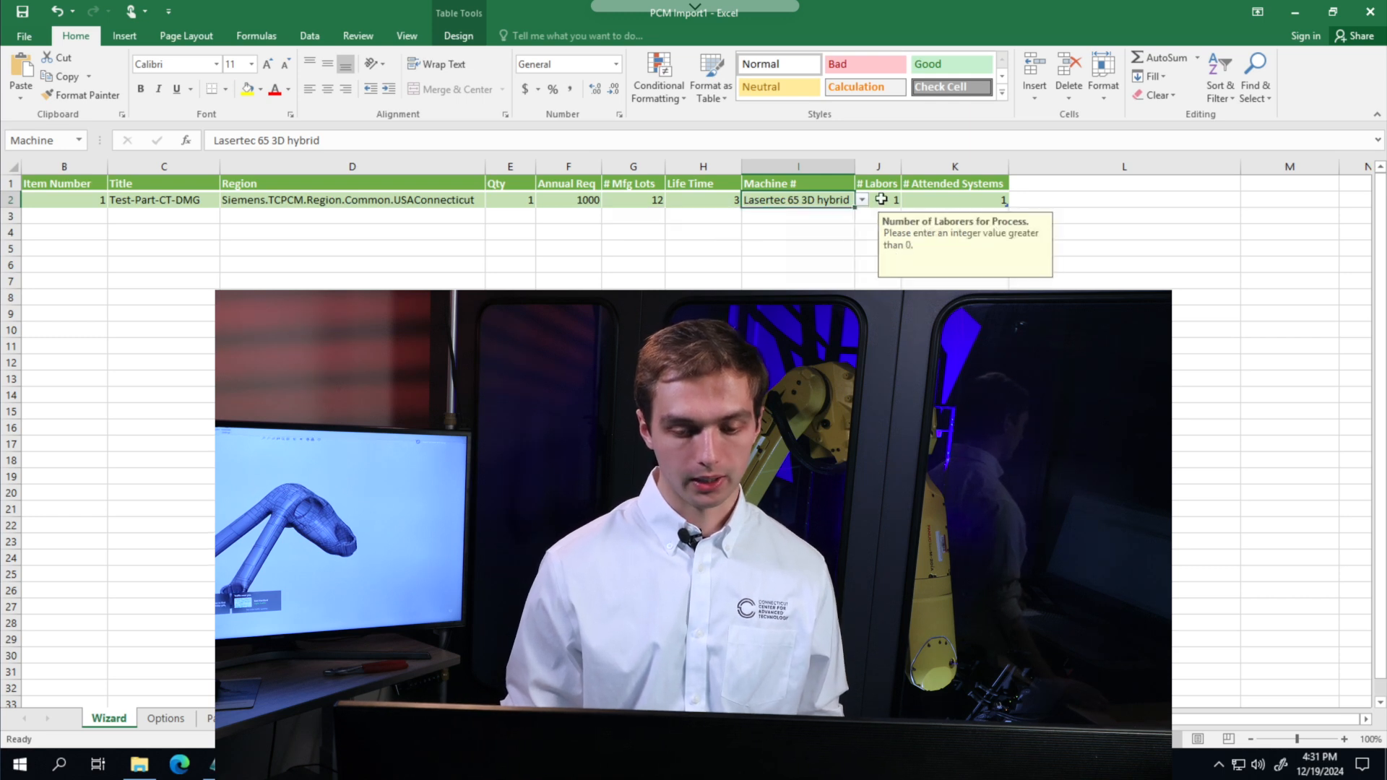
pyautogui.click(960, 195)
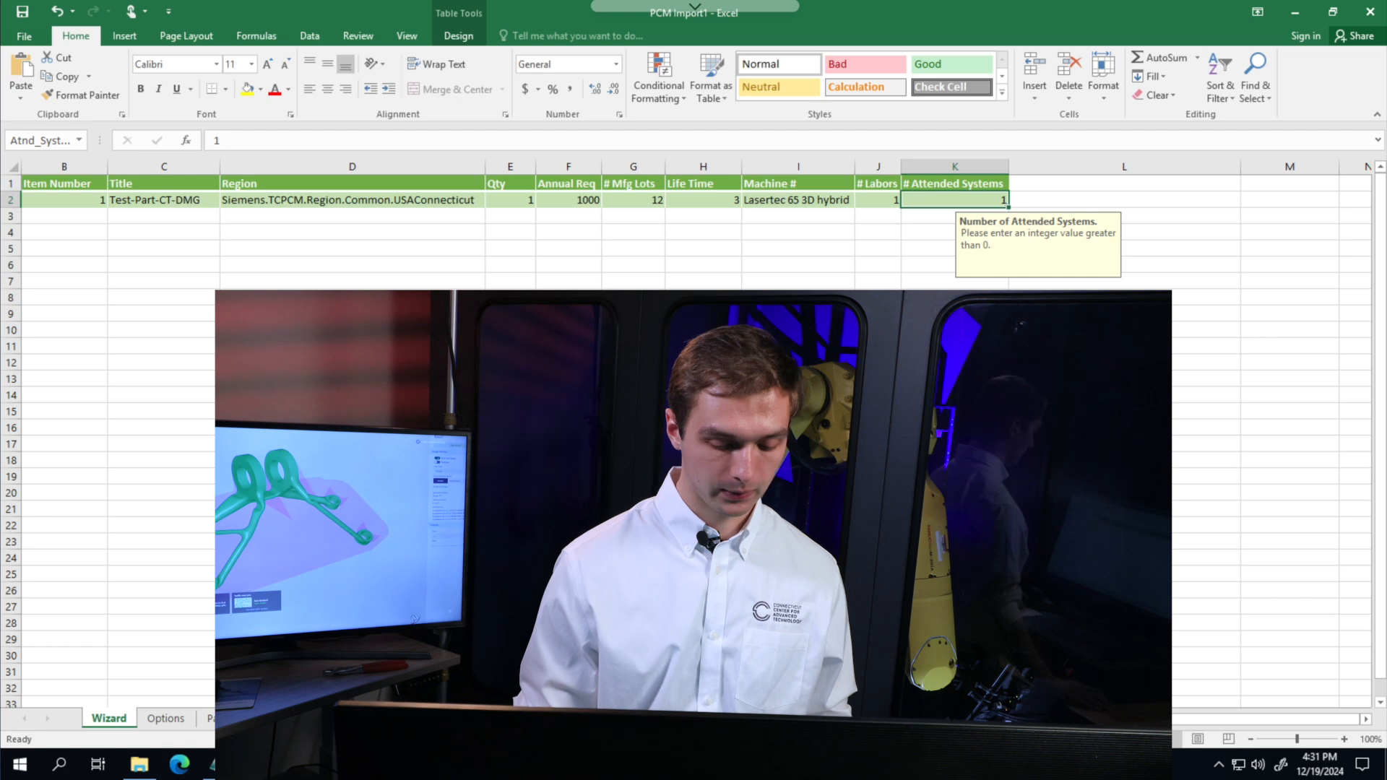
pyautogui.hscroll(-1, 292, 283)
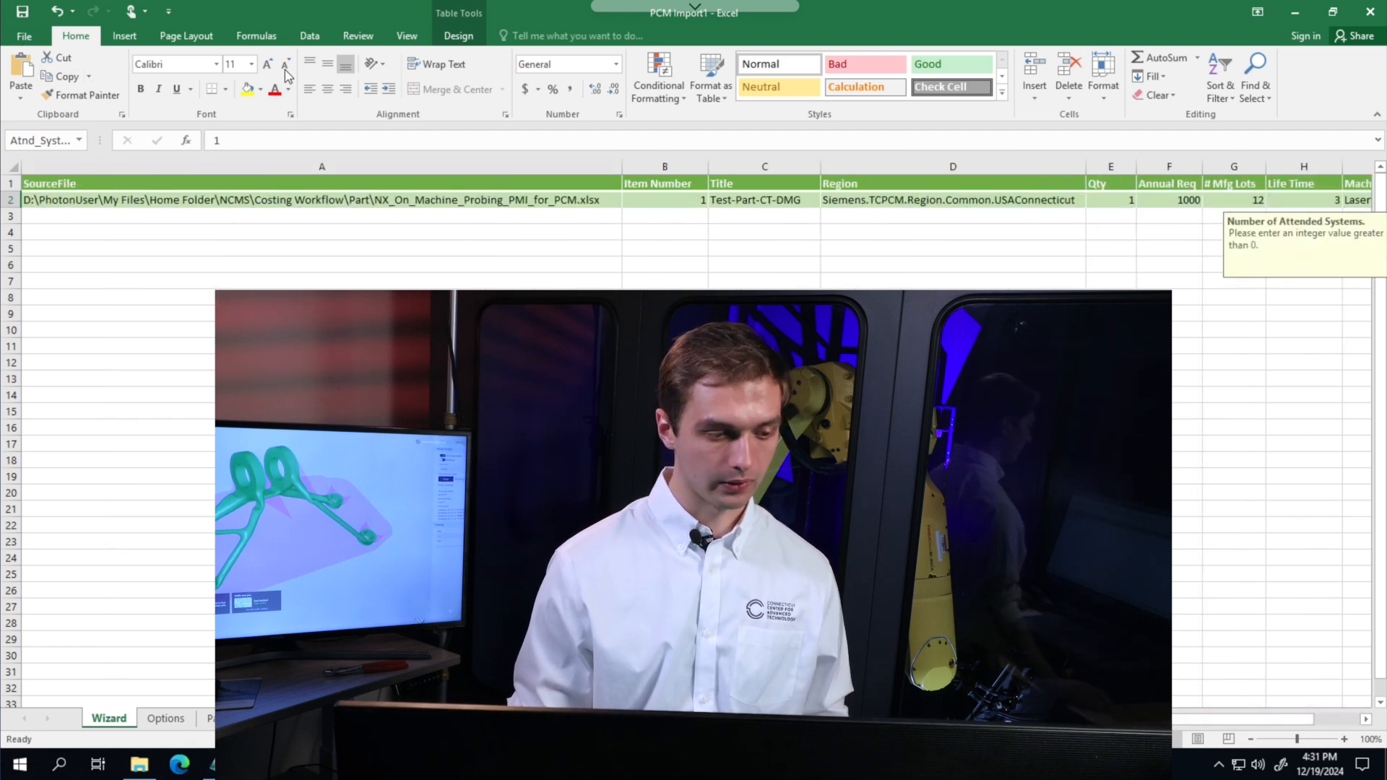
pyautogui.click(309, 35)
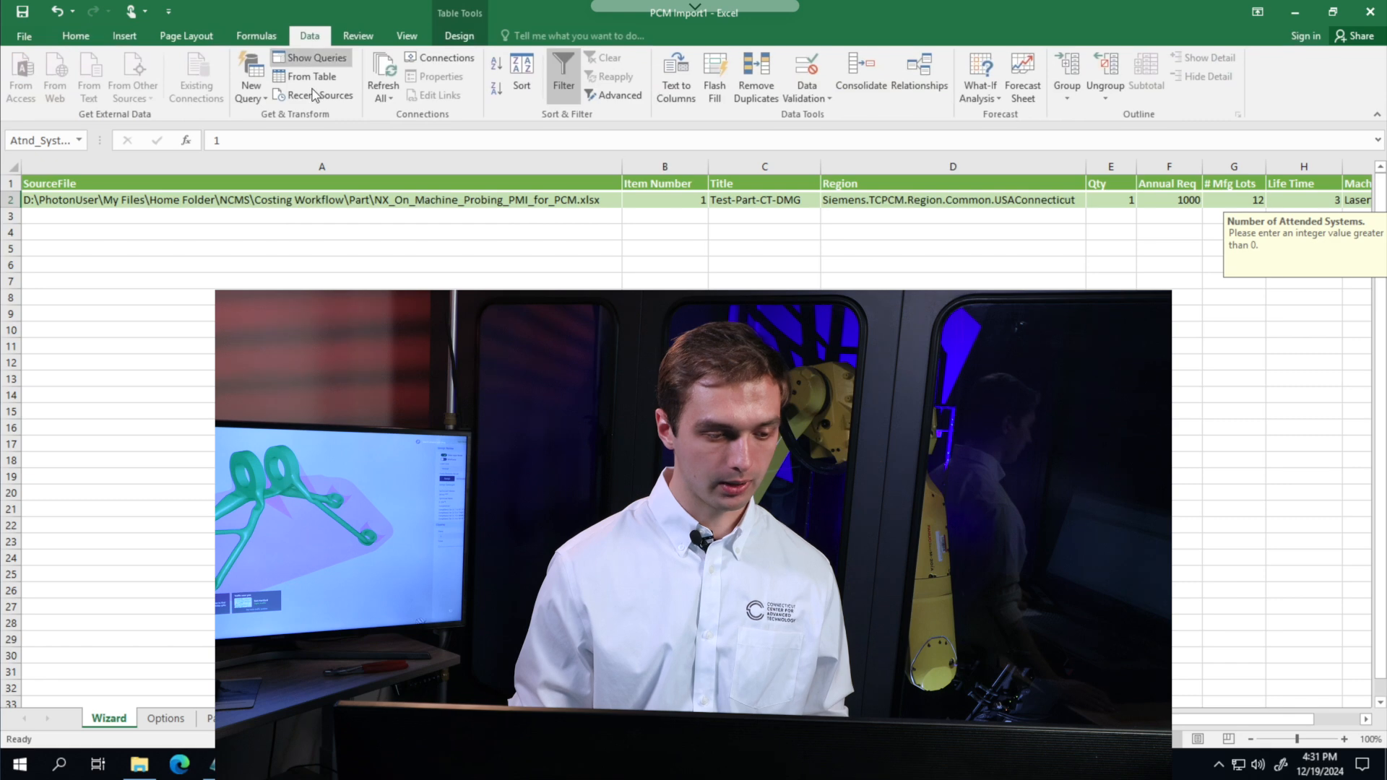
pyautogui.click(387, 68)
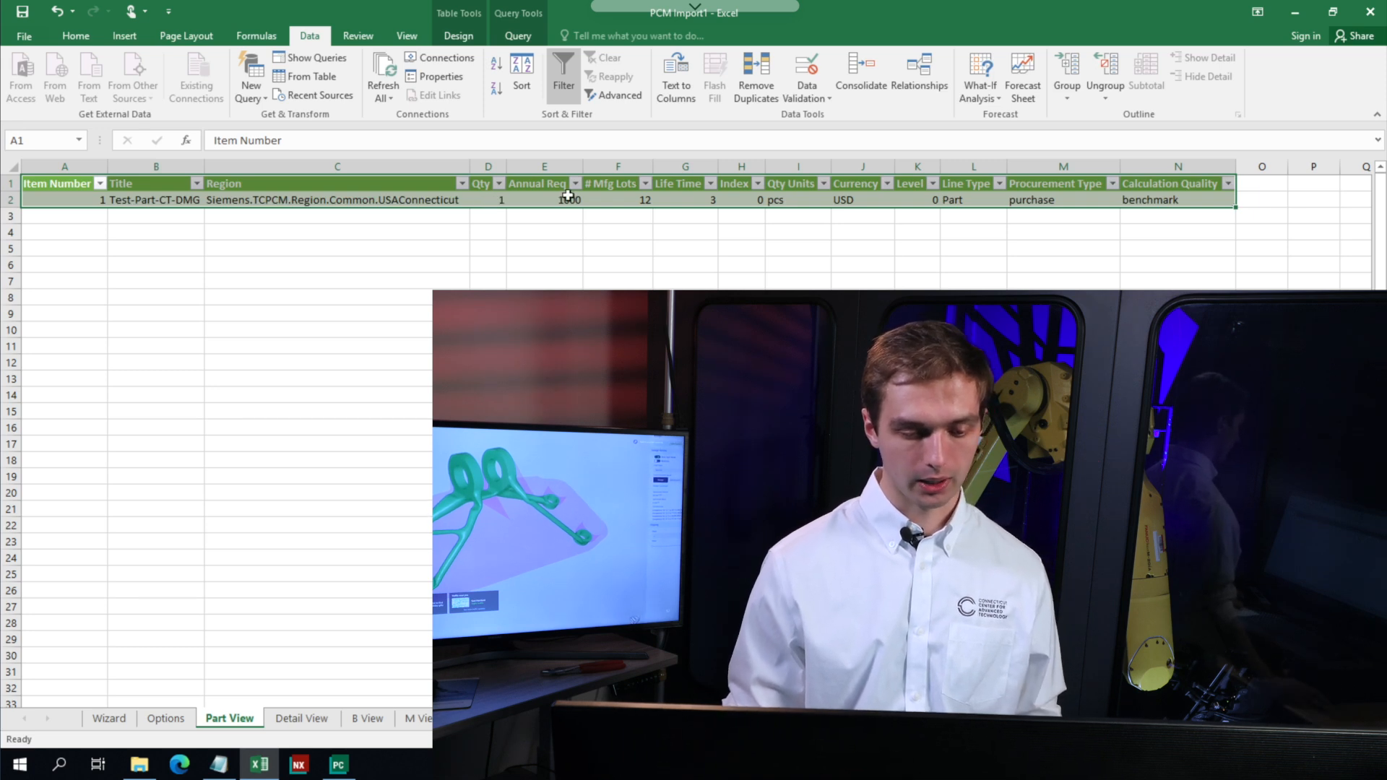
# Step: Review the part's quantity units, currency, level, line type, procurement type and calculation quality in the Part View sheet
pyautogui.click(795, 197)
pyautogui.click(860, 197)
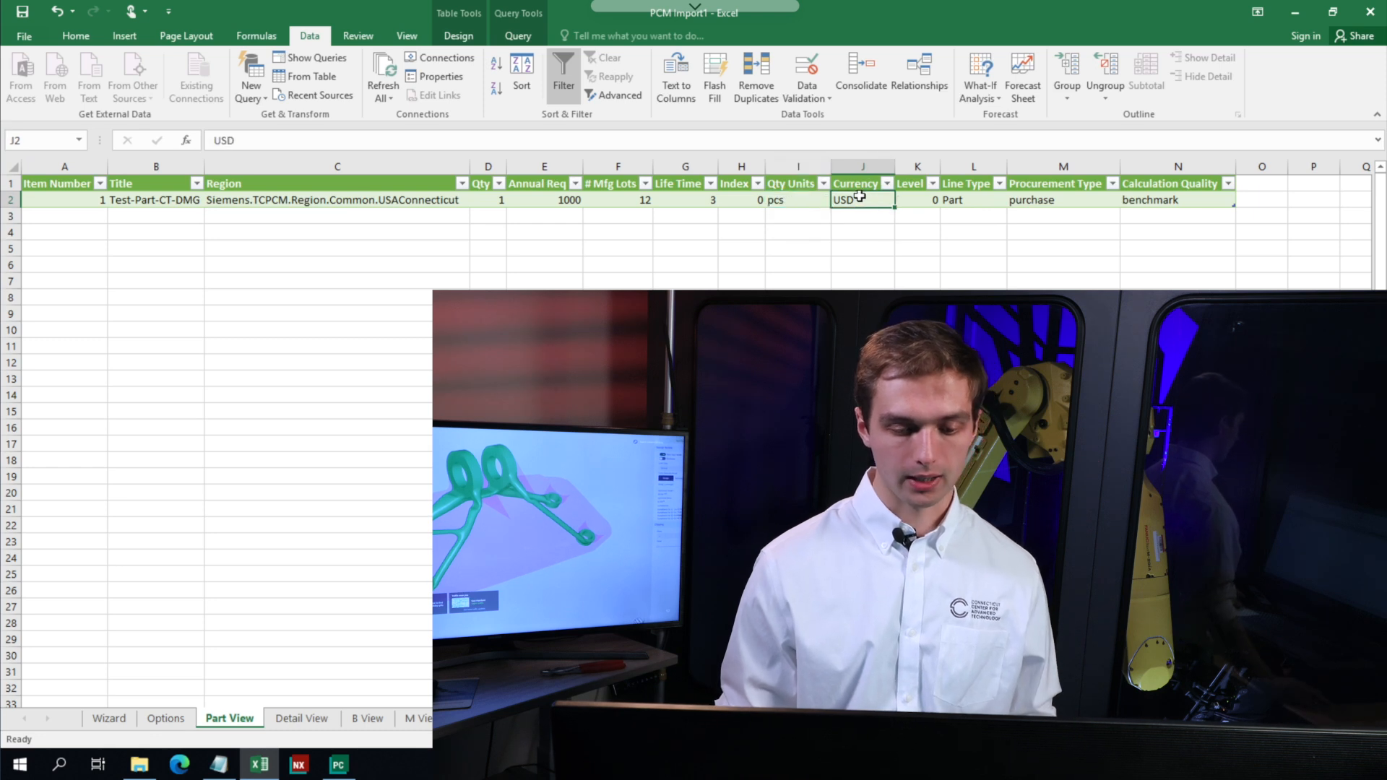
pyautogui.click(806, 211)
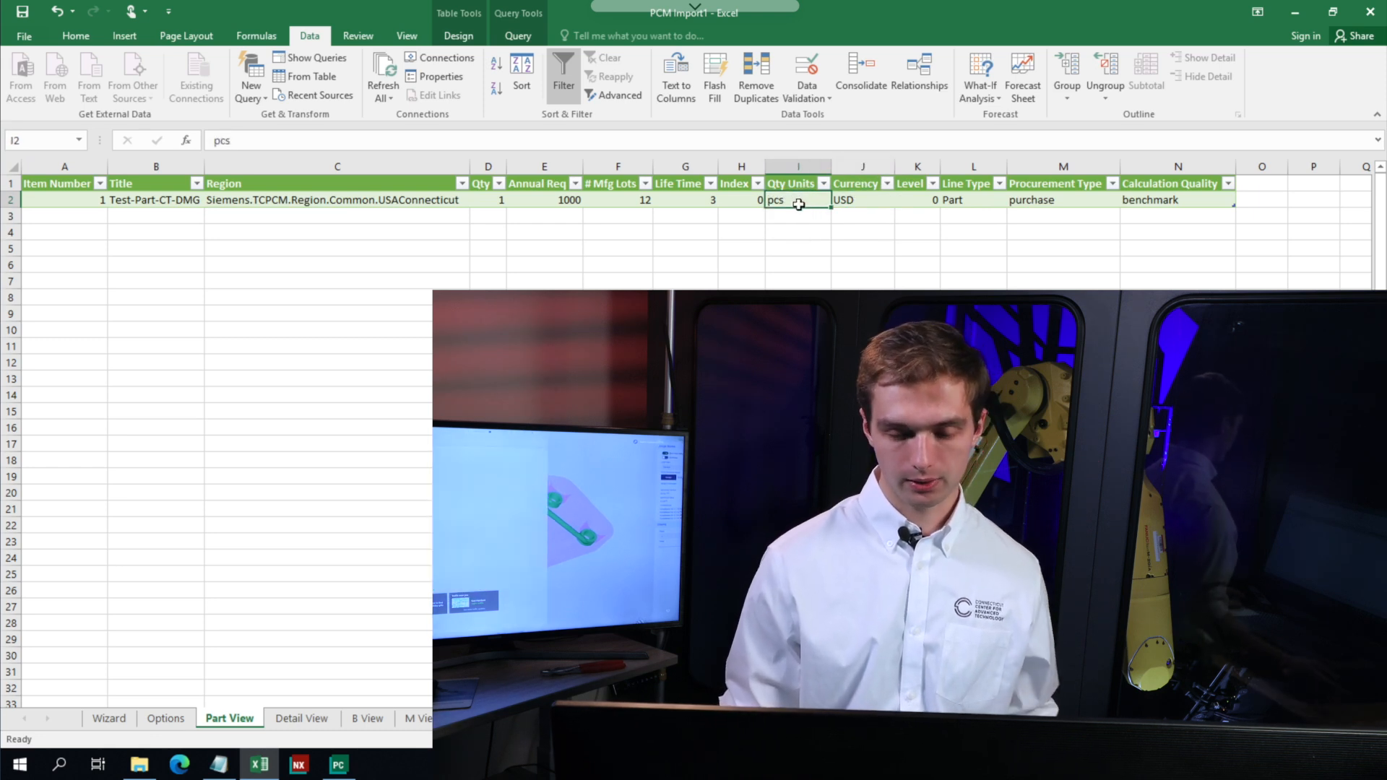
pyautogui.click(864, 205)
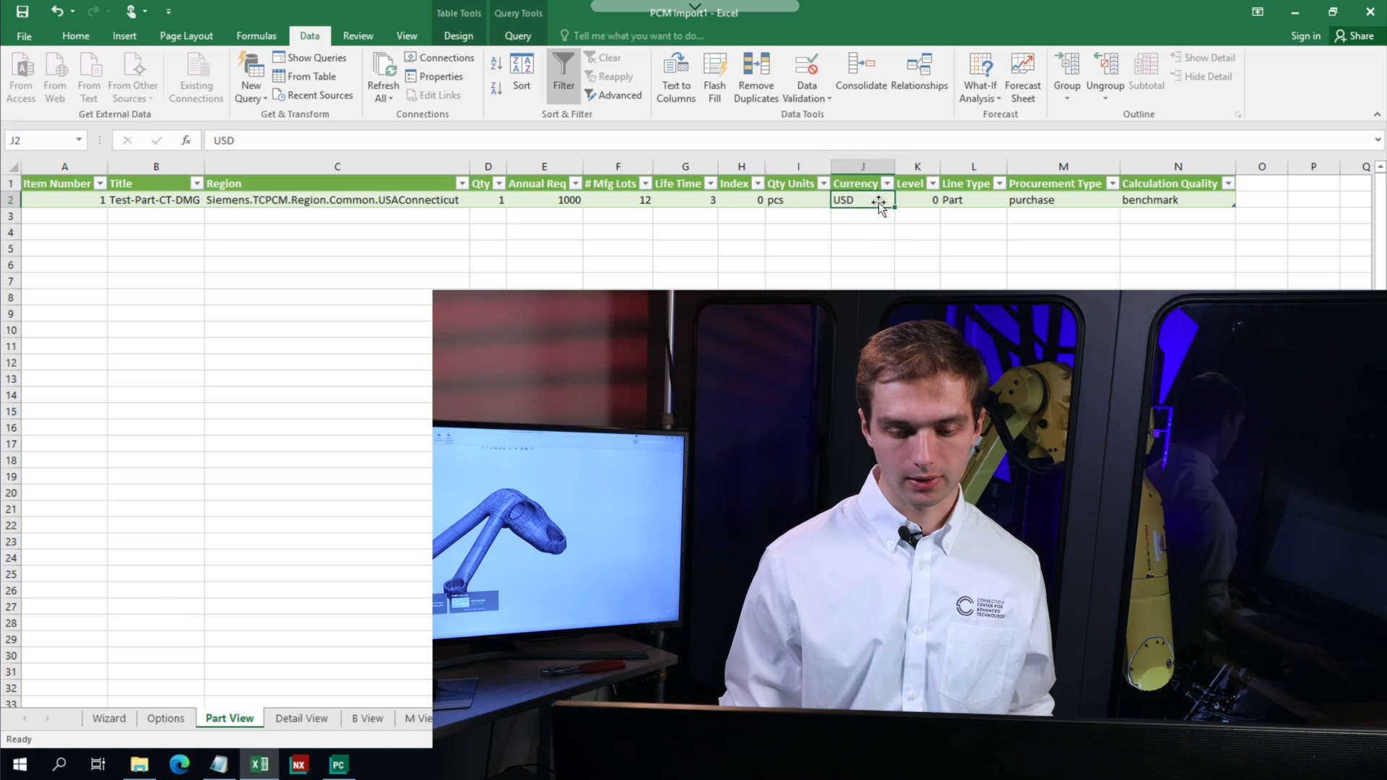
pyautogui.click(921, 201)
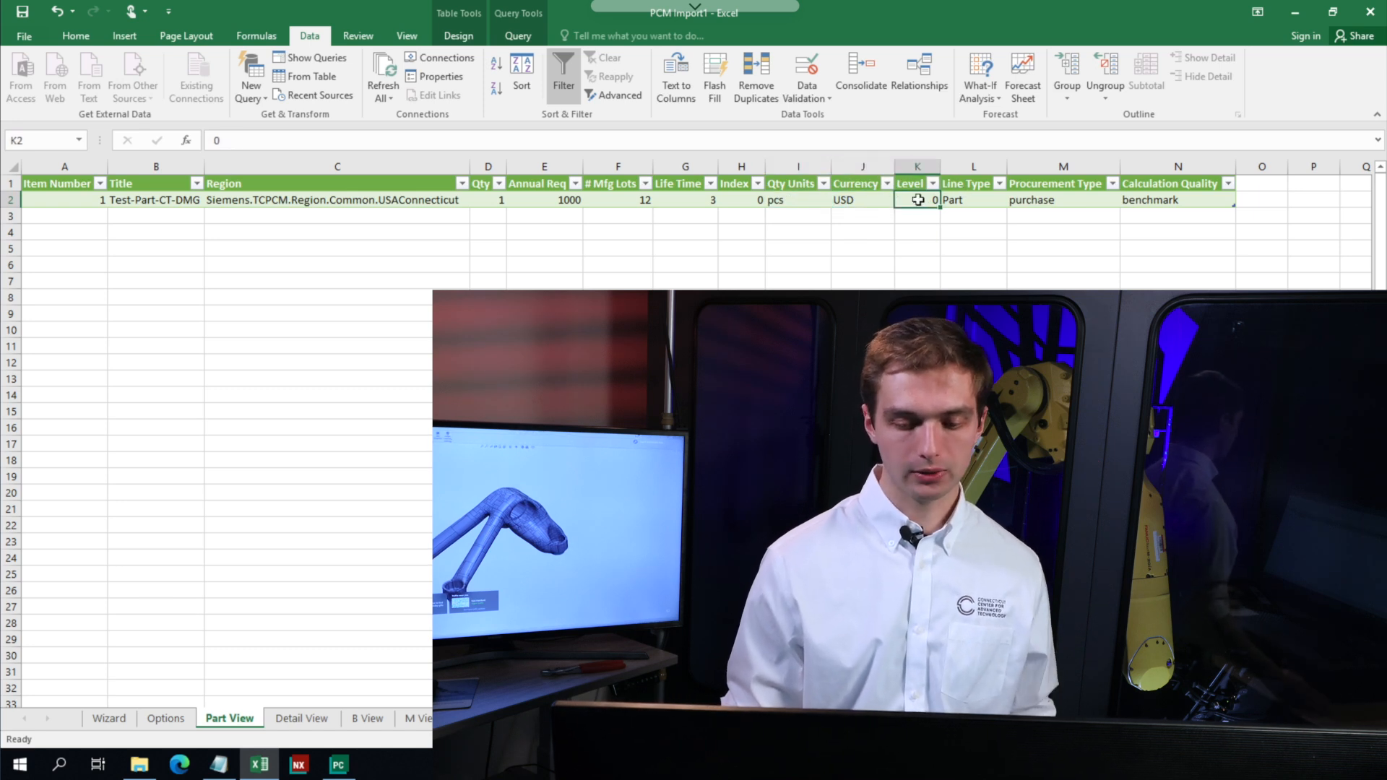
pyautogui.click(967, 204)
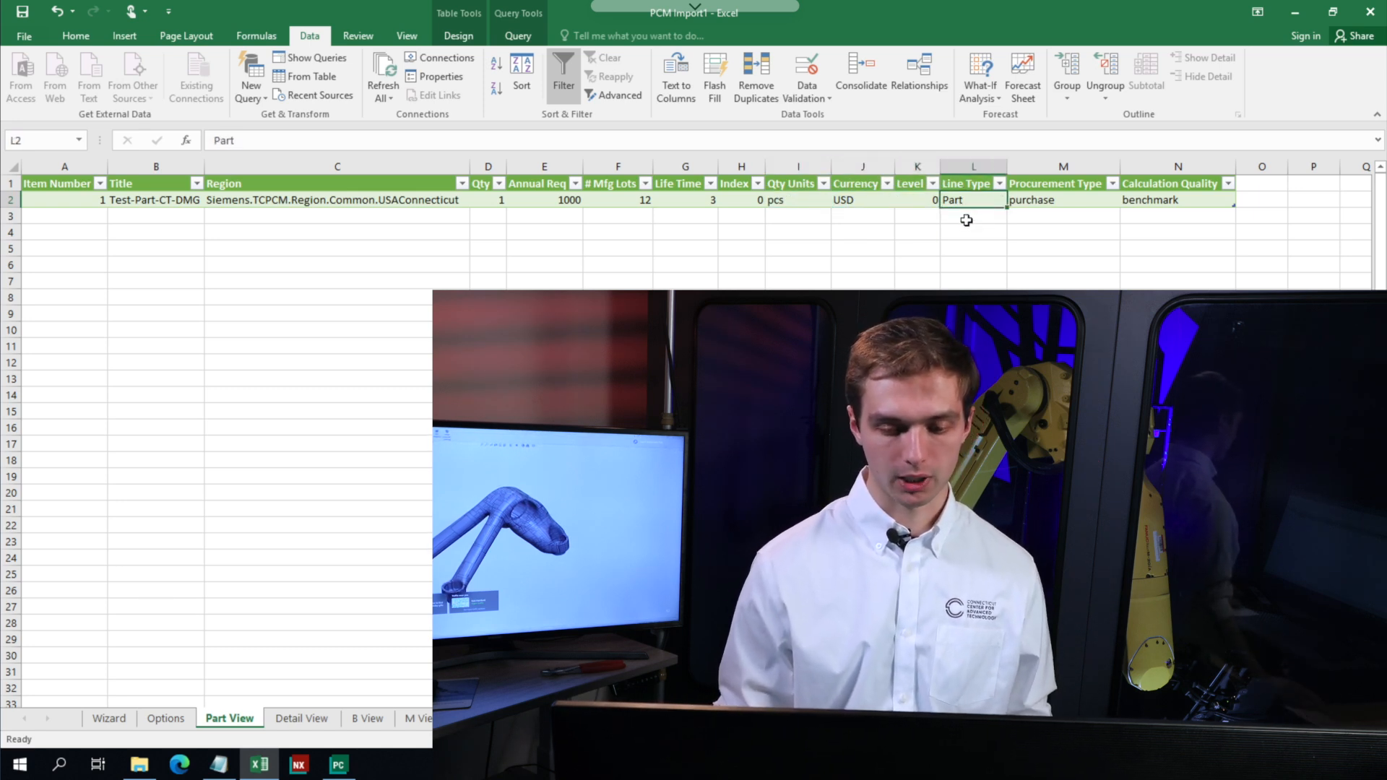
pyautogui.click(1096, 203)
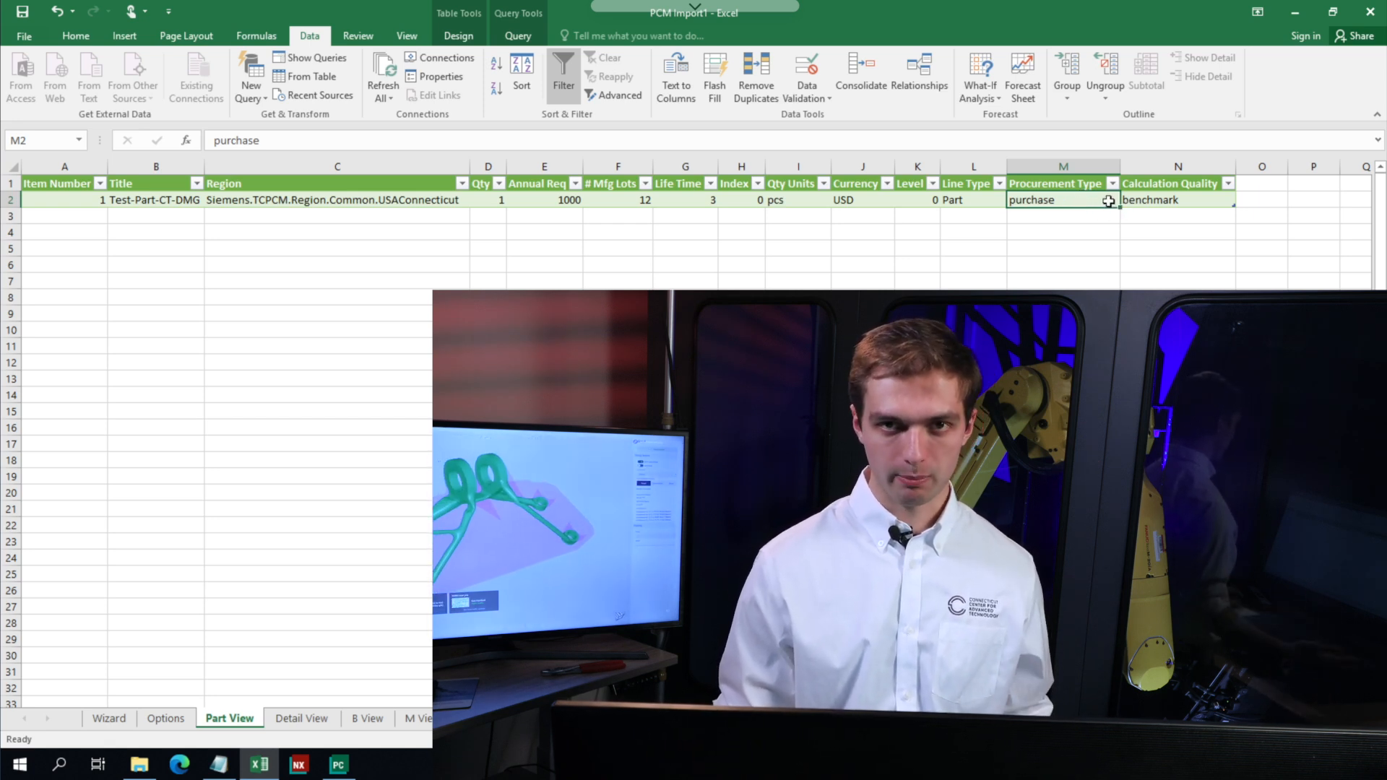
pyautogui.click(1164, 204)
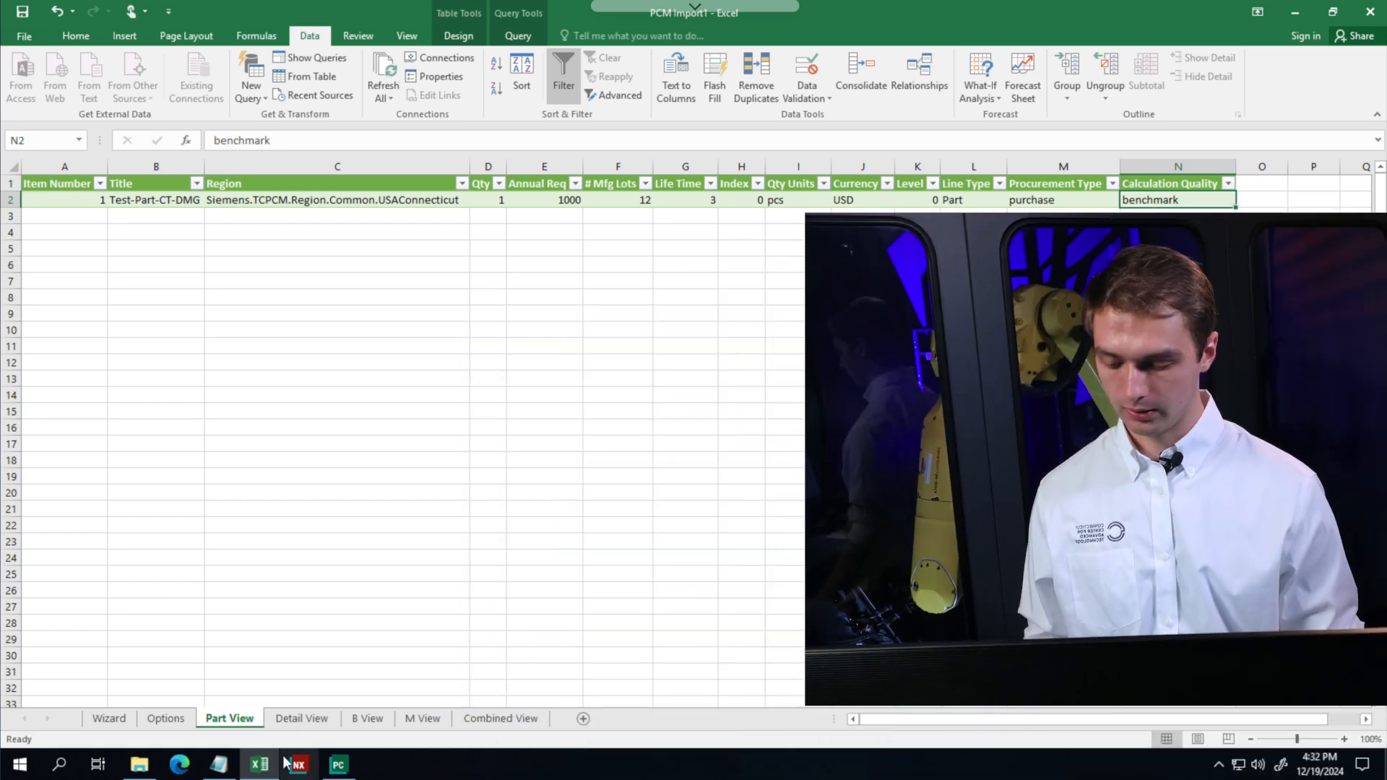
# Step: Open the Detail View sheet and examine the titles and index numbers of the machining operations
pyautogui.click(304, 720)
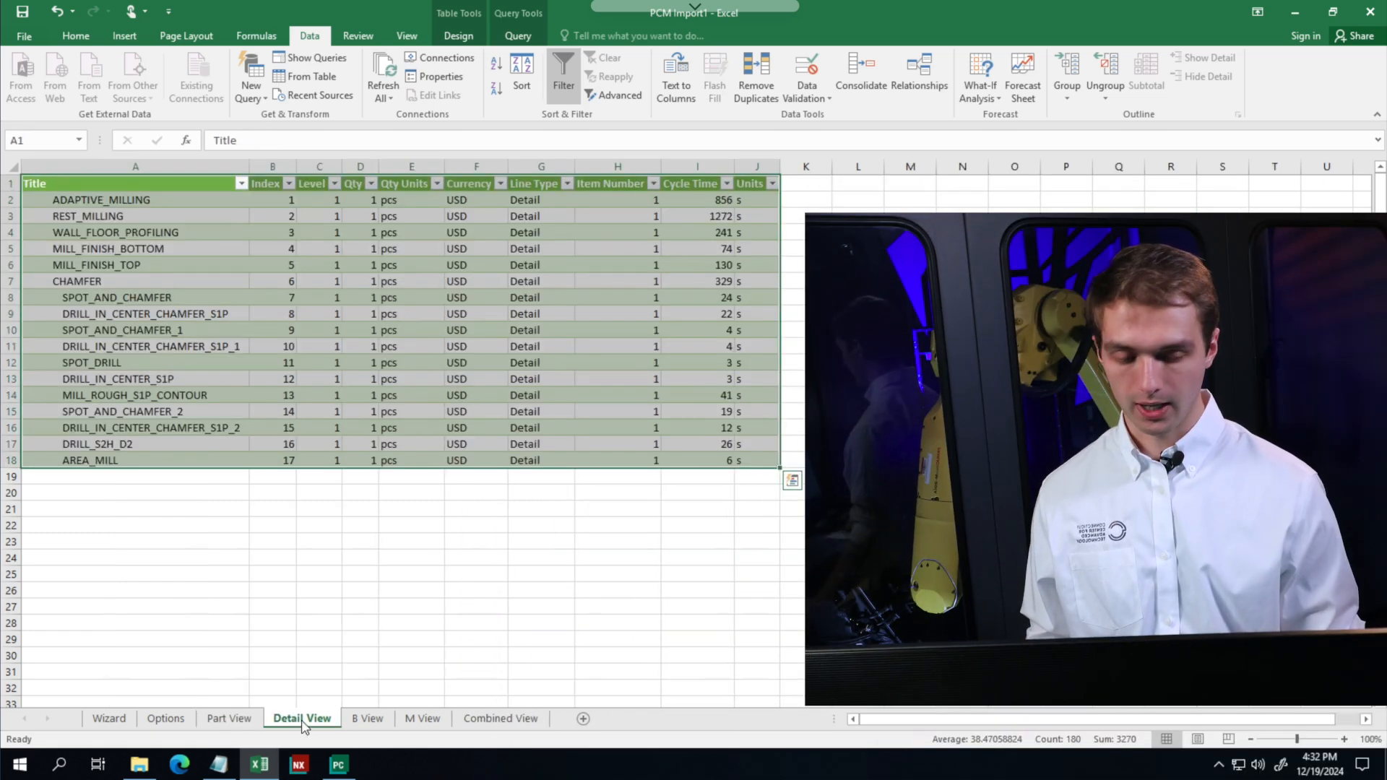
pyautogui.click(595, 347)
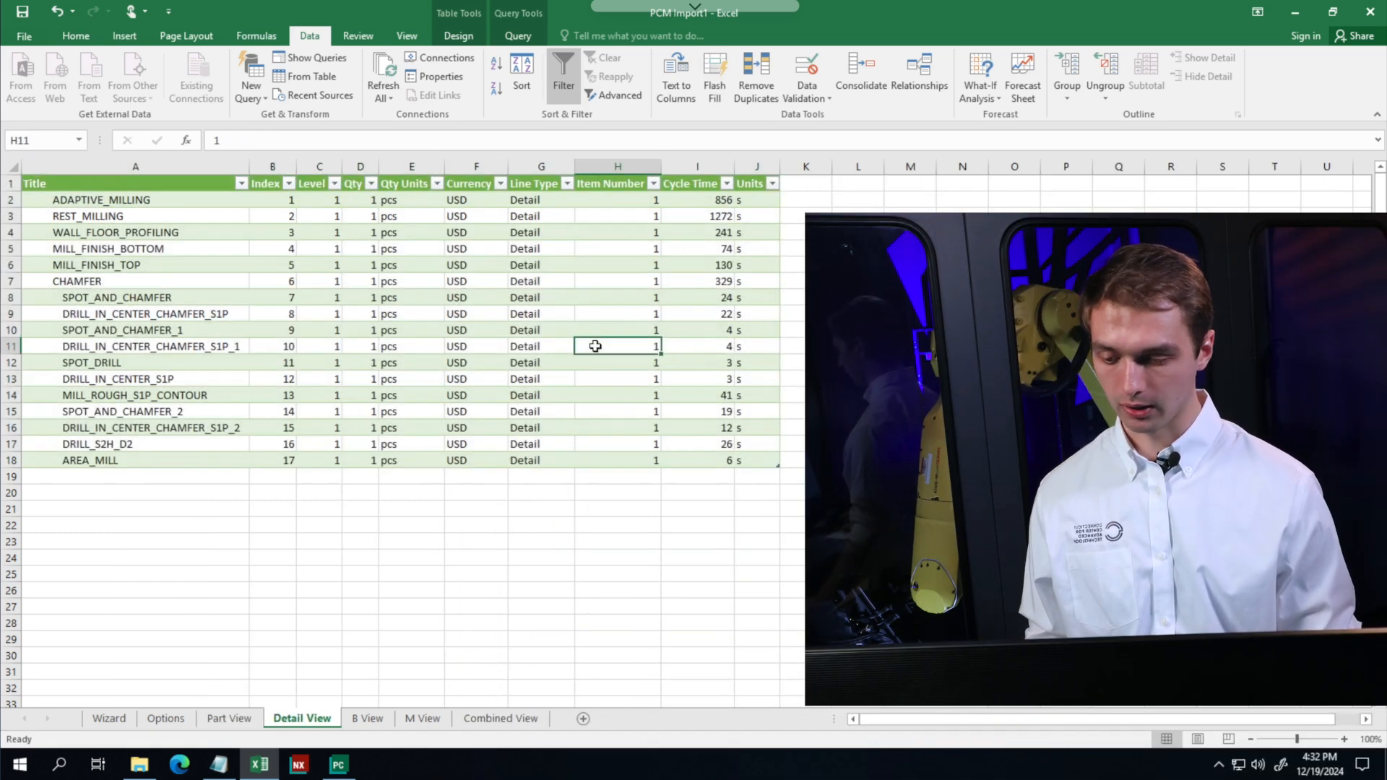
pyautogui.click(284, 204)
pyautogui.click(205, 214)
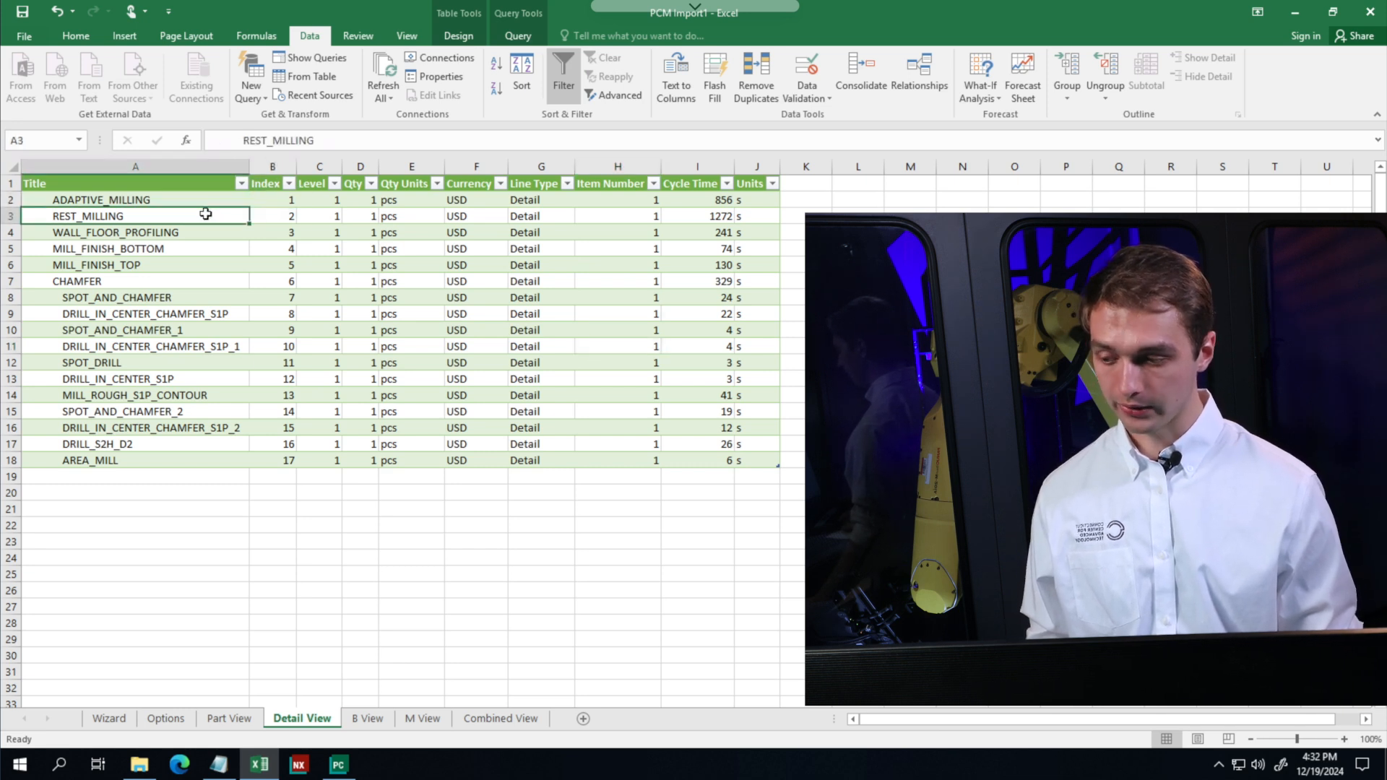
pyautogui.click(209, 203)
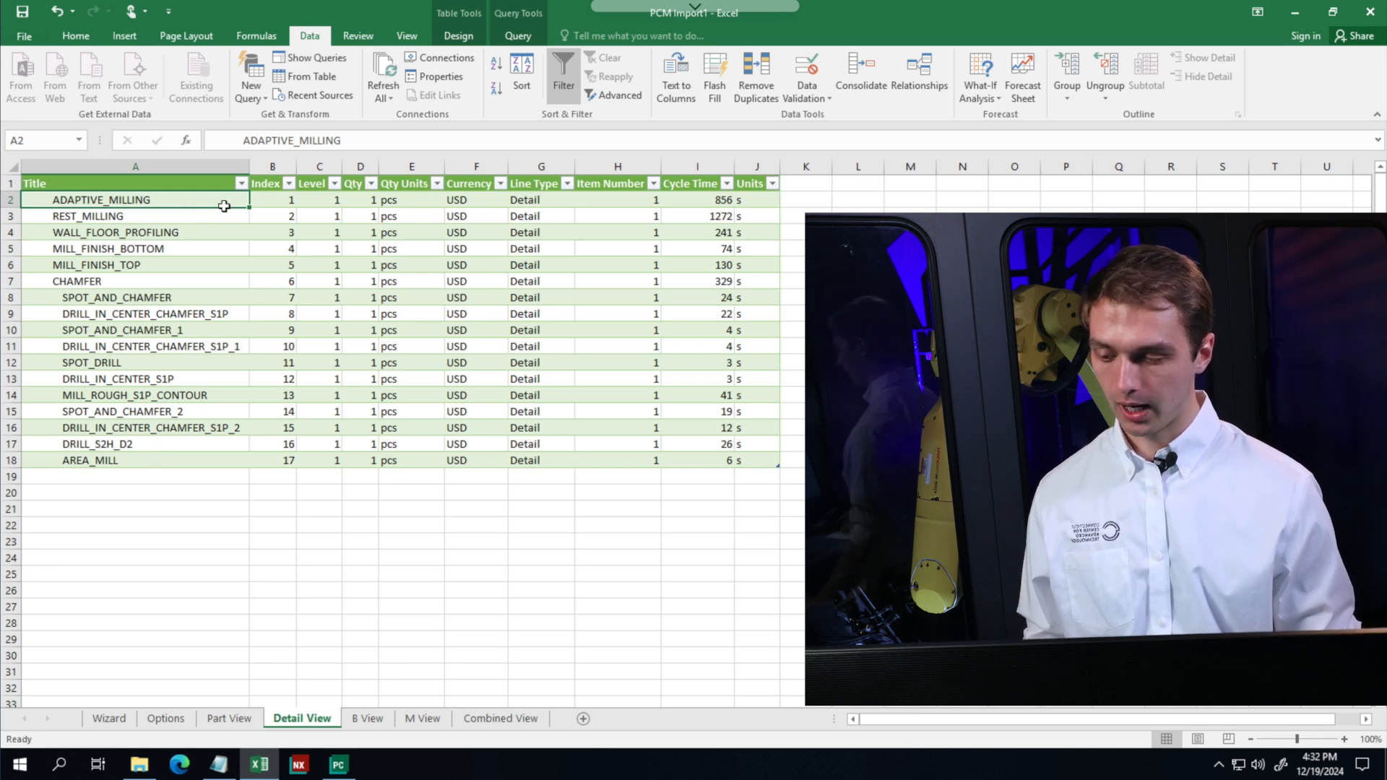
pyautogui.click(293, 201)
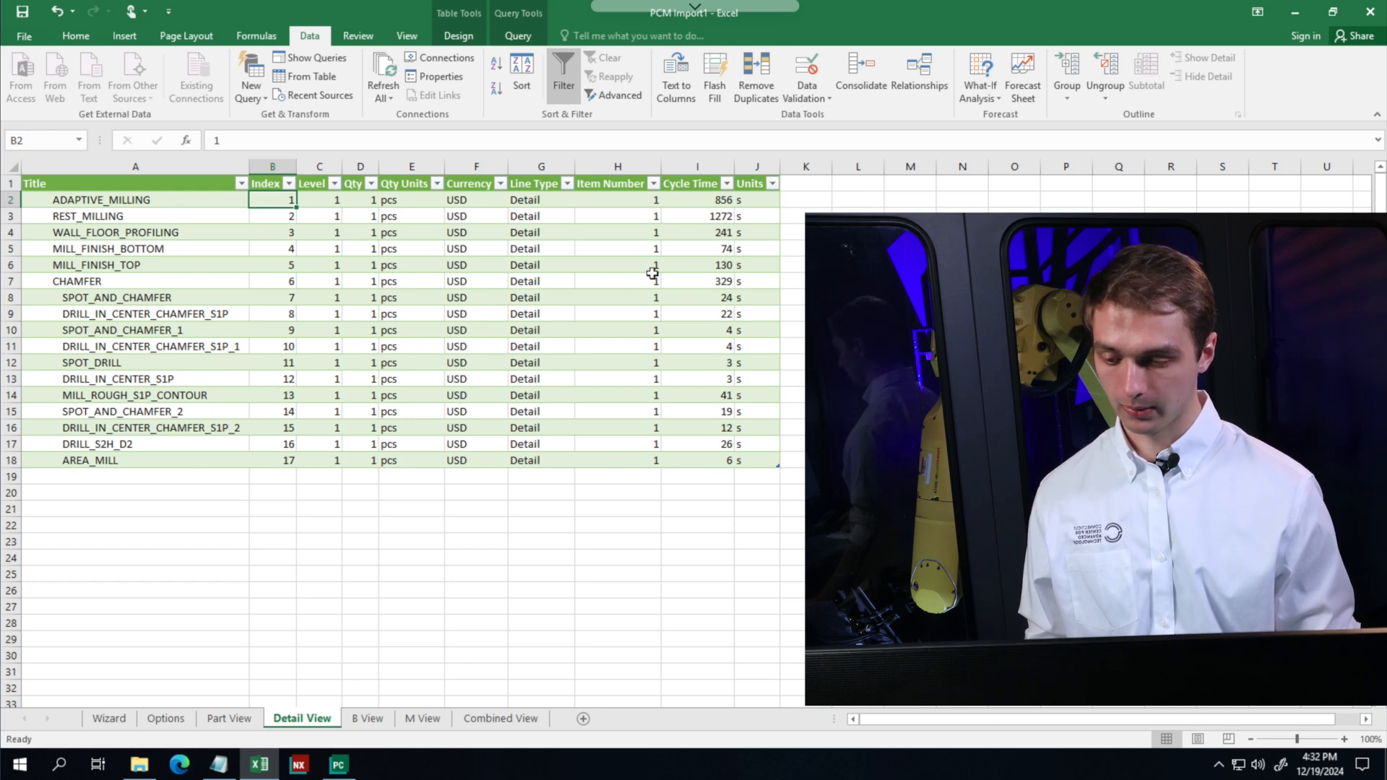
# Step: Examine the level, quantity, line type, item number, cycle time and time units of the first operation in Detail View
pyautogui.press('Right')
pyautogui.press('Right')
pyautogui.press('Right')
pyautogui.press('Right')
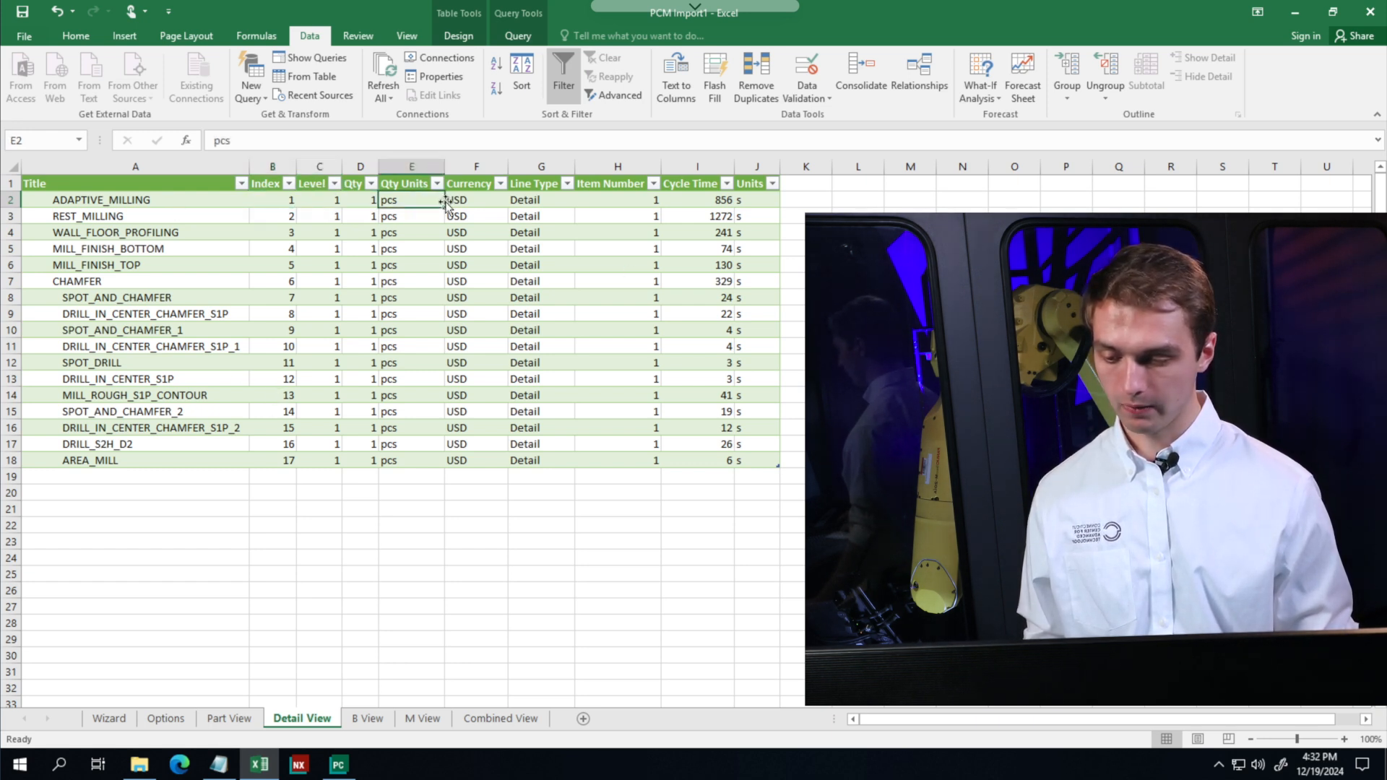
pyautogui.click(327, 208)
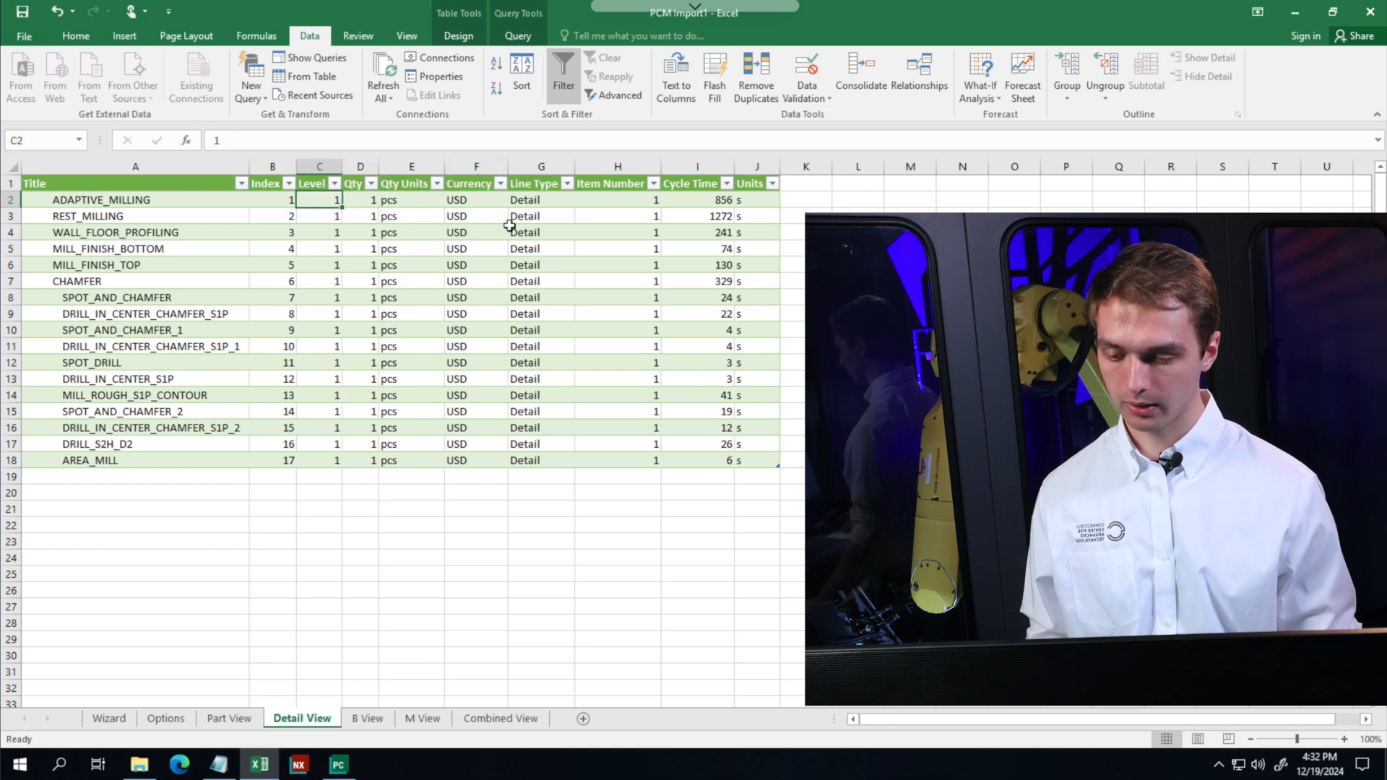
pyautogui.click(542, 199)
pyautogui.click(635, 201)
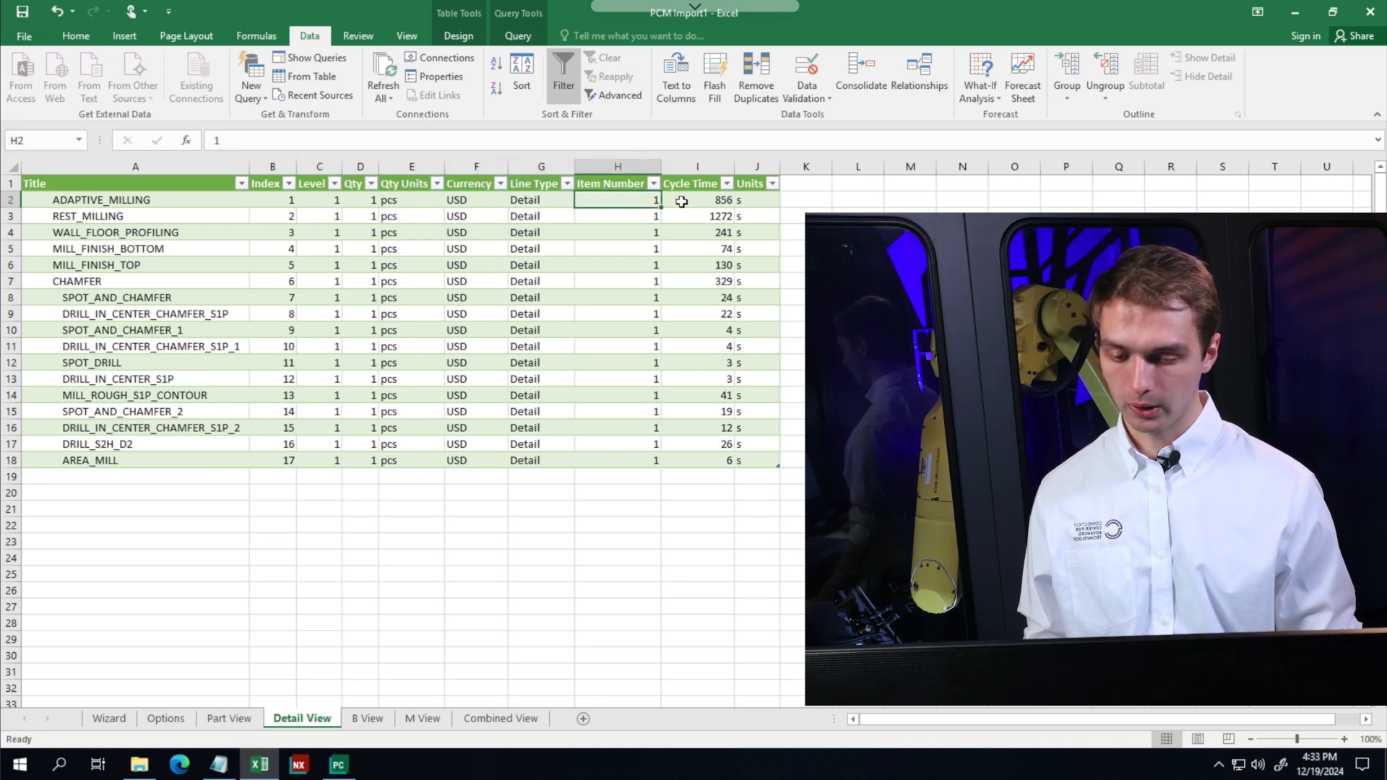
pyautogui.click(682, 201)
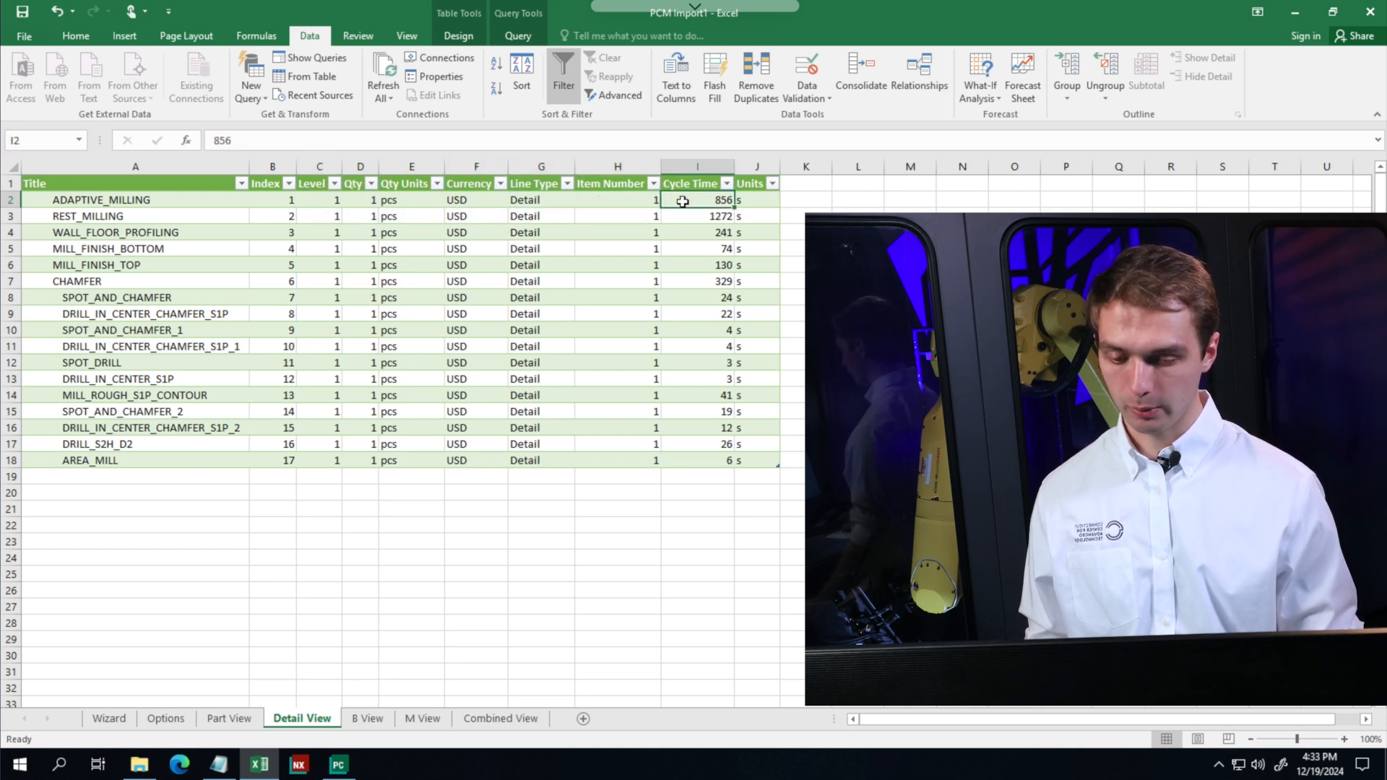
pyautogui.click(723, 215)
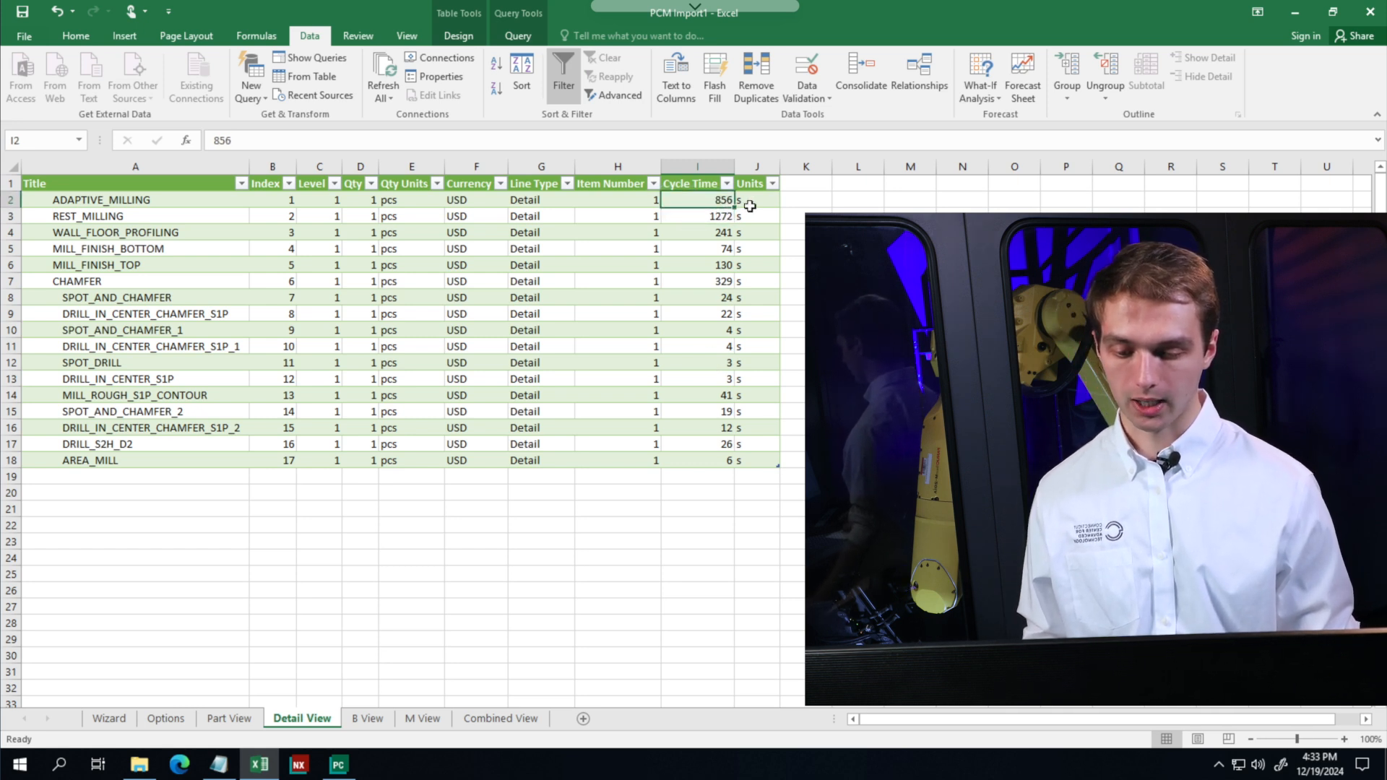
pyautogui.click(750, 204)
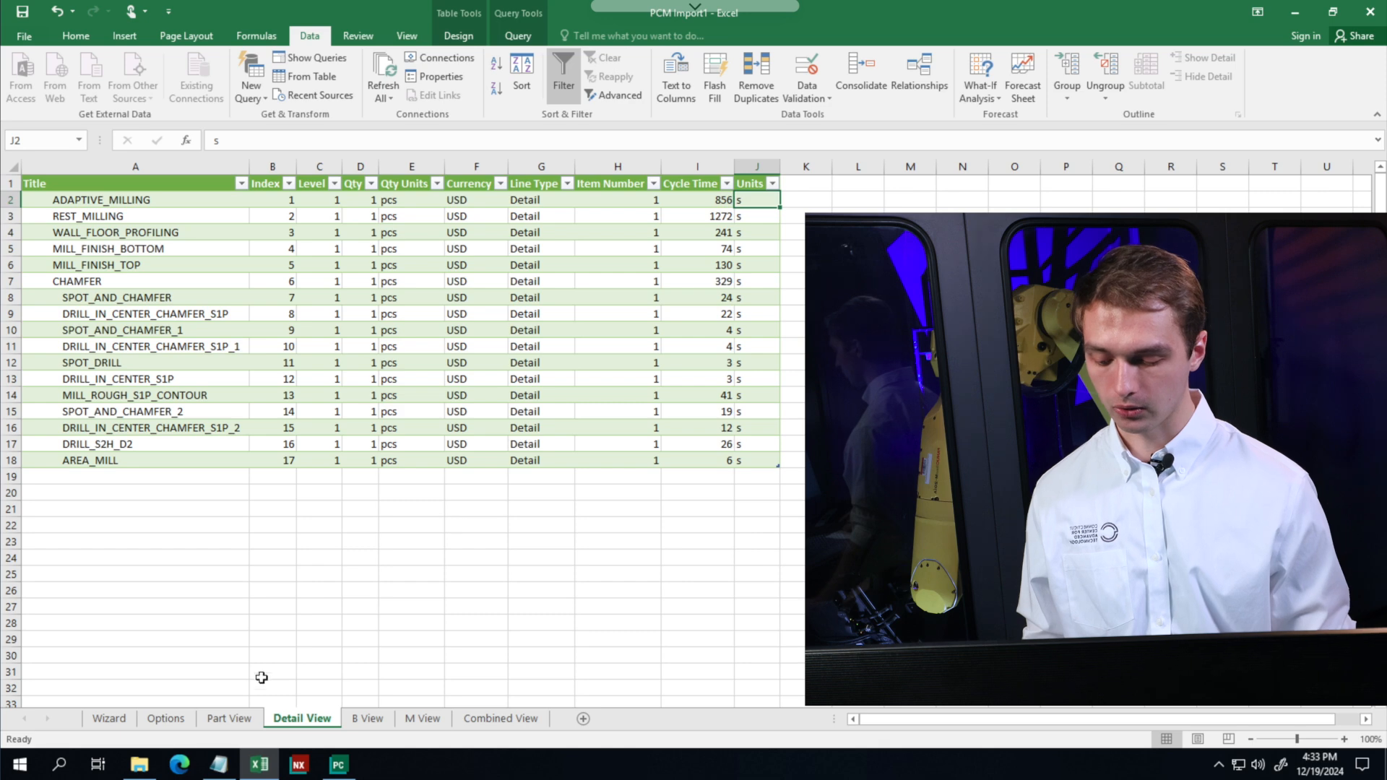
# Step: Open the B View sheet and examine the operation titles, labor qualification, labor name, # Labors and # Attended Systems
pyautogui.click(369, 719)
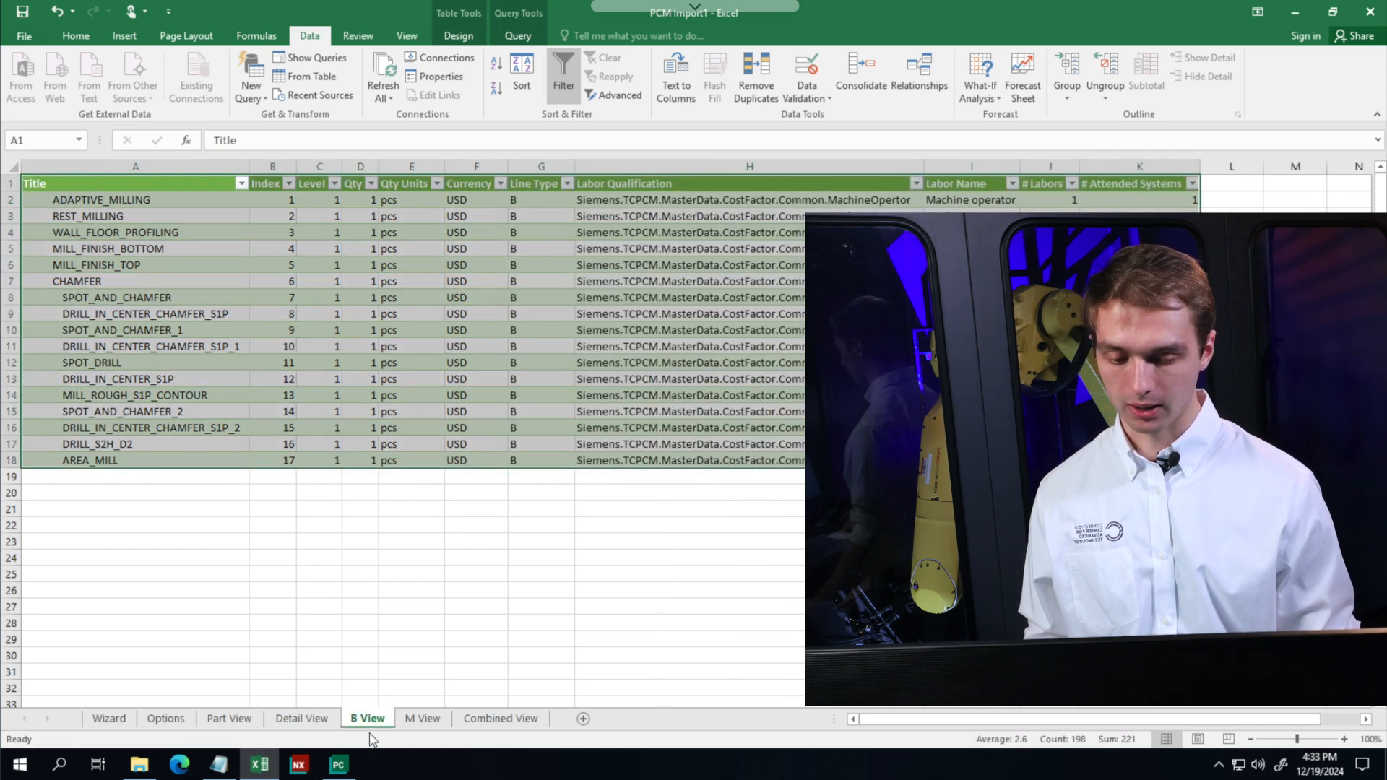
pyautogui.click(145, 263)
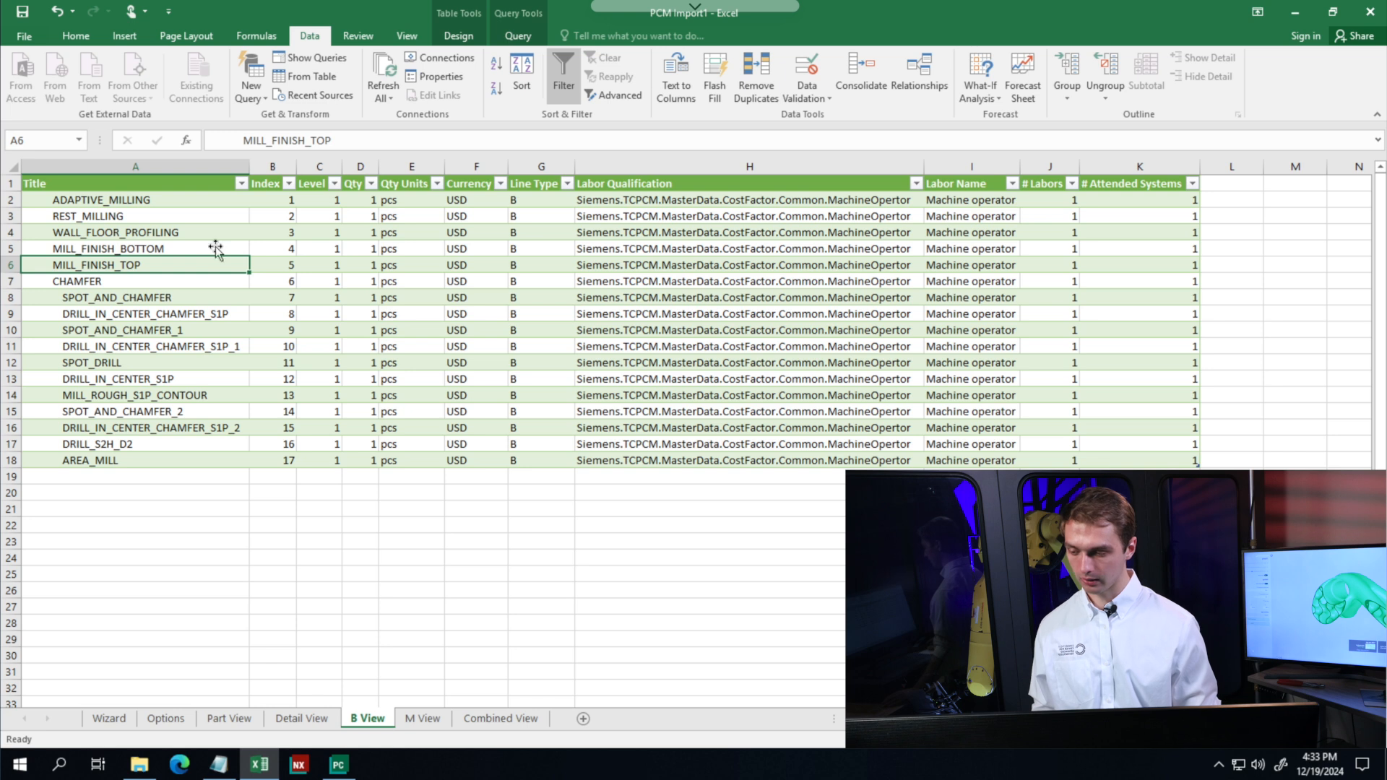
pyautogui.click(217, 204)
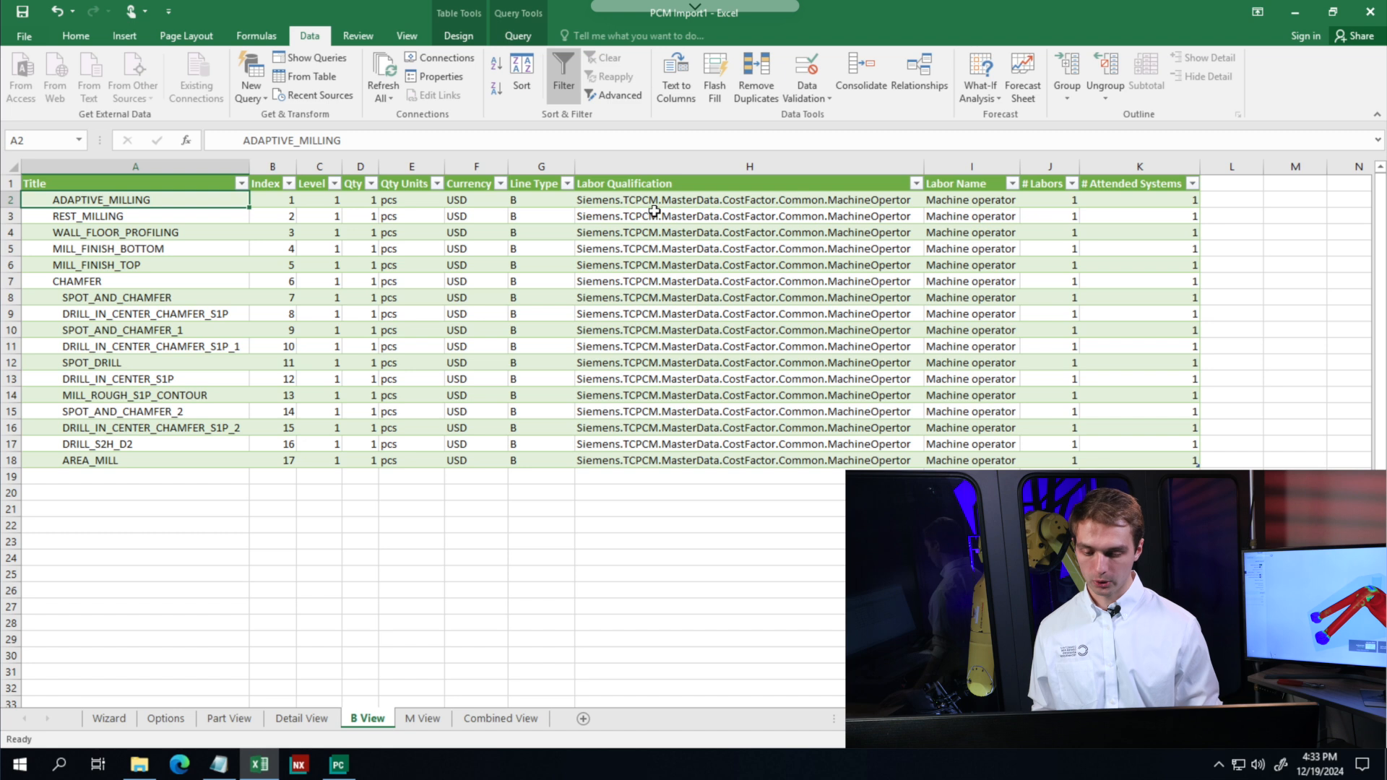
pyautogui.click(683, 201)
pyautogui.click(1015, 206)
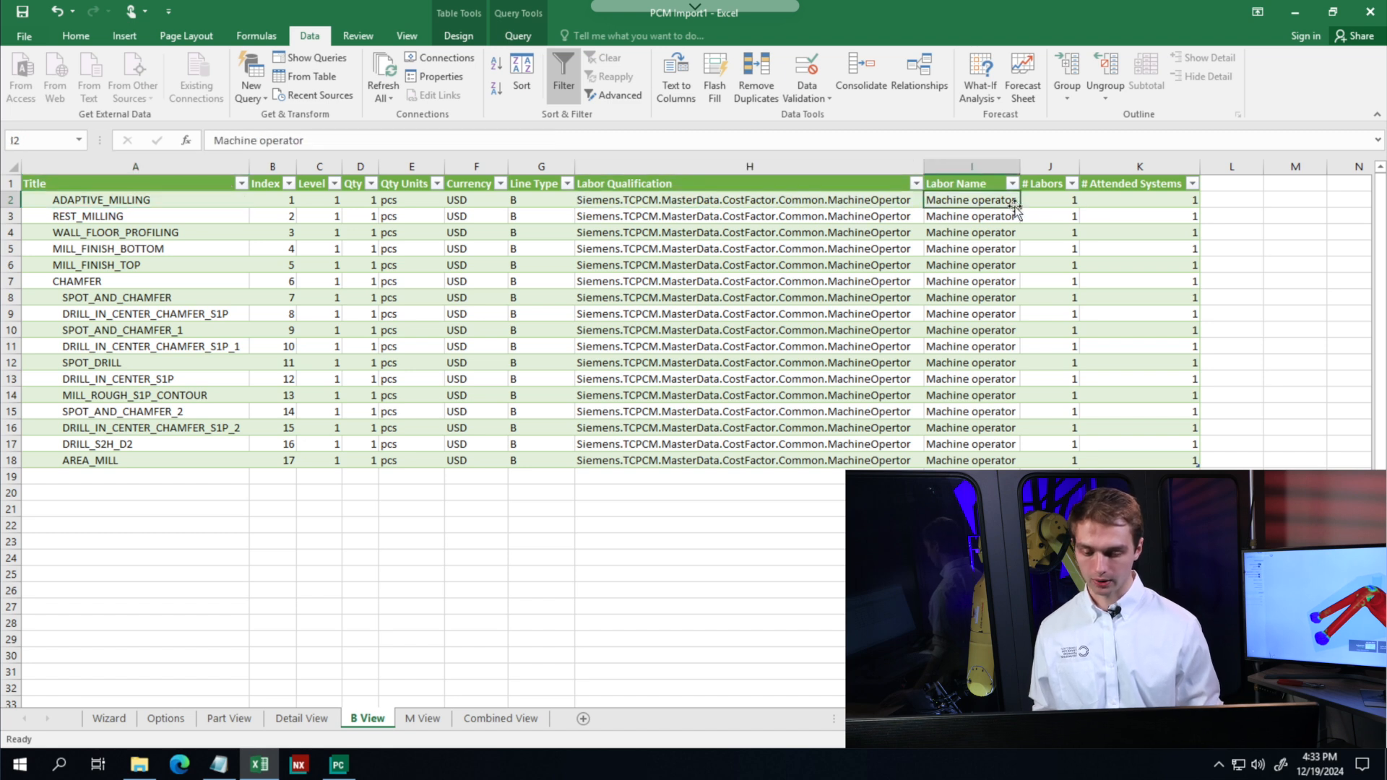
pyautogui.click(760, 207)
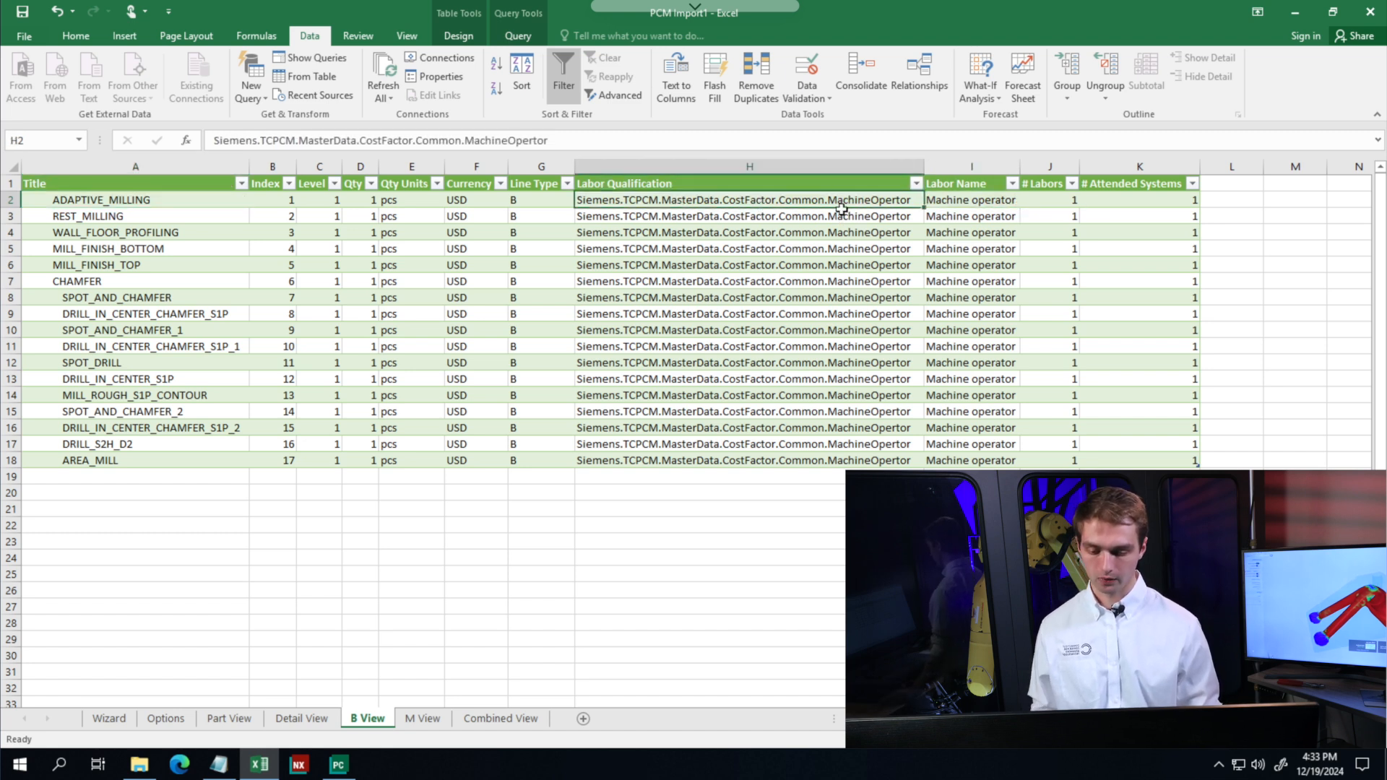
pyautogui.click(967, 205)
pyautogui.click(1067, 198)
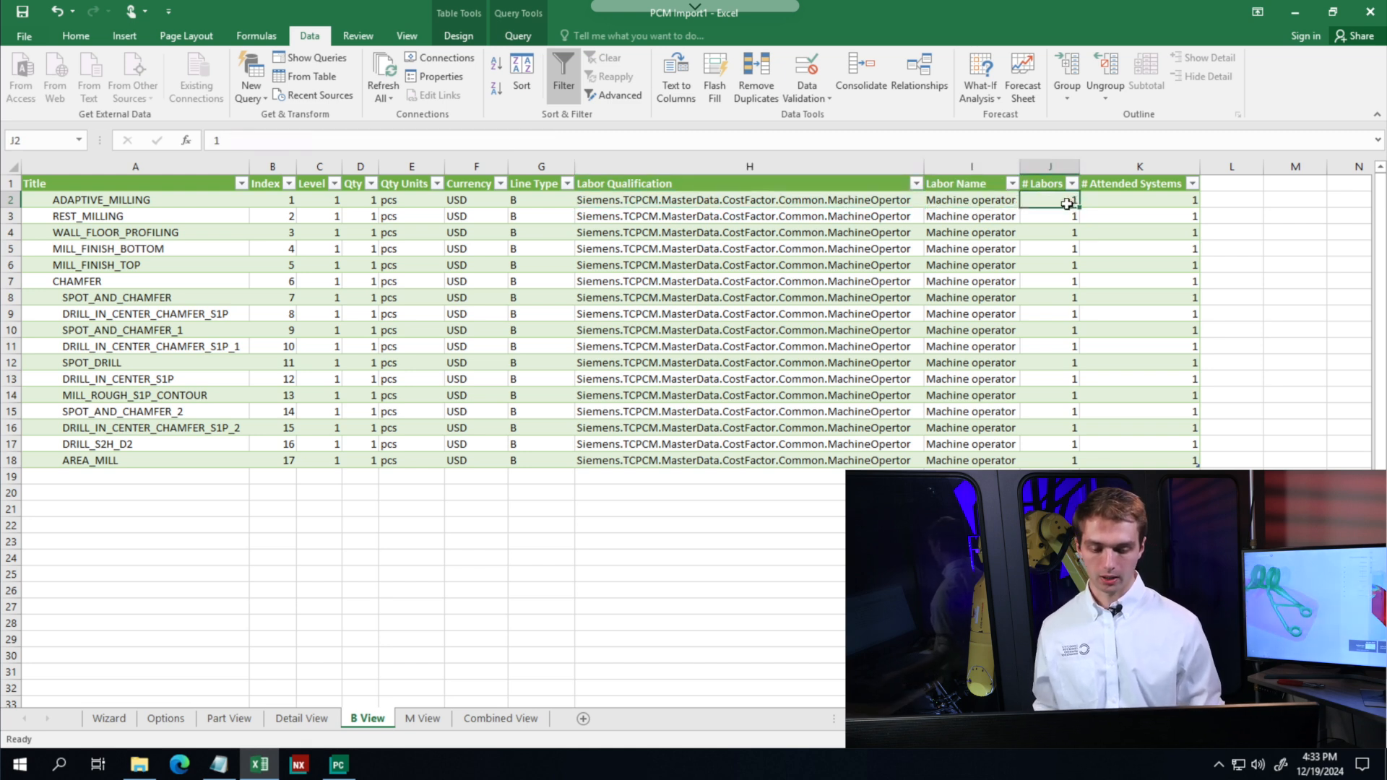
pyautogui.click(1111, 203)
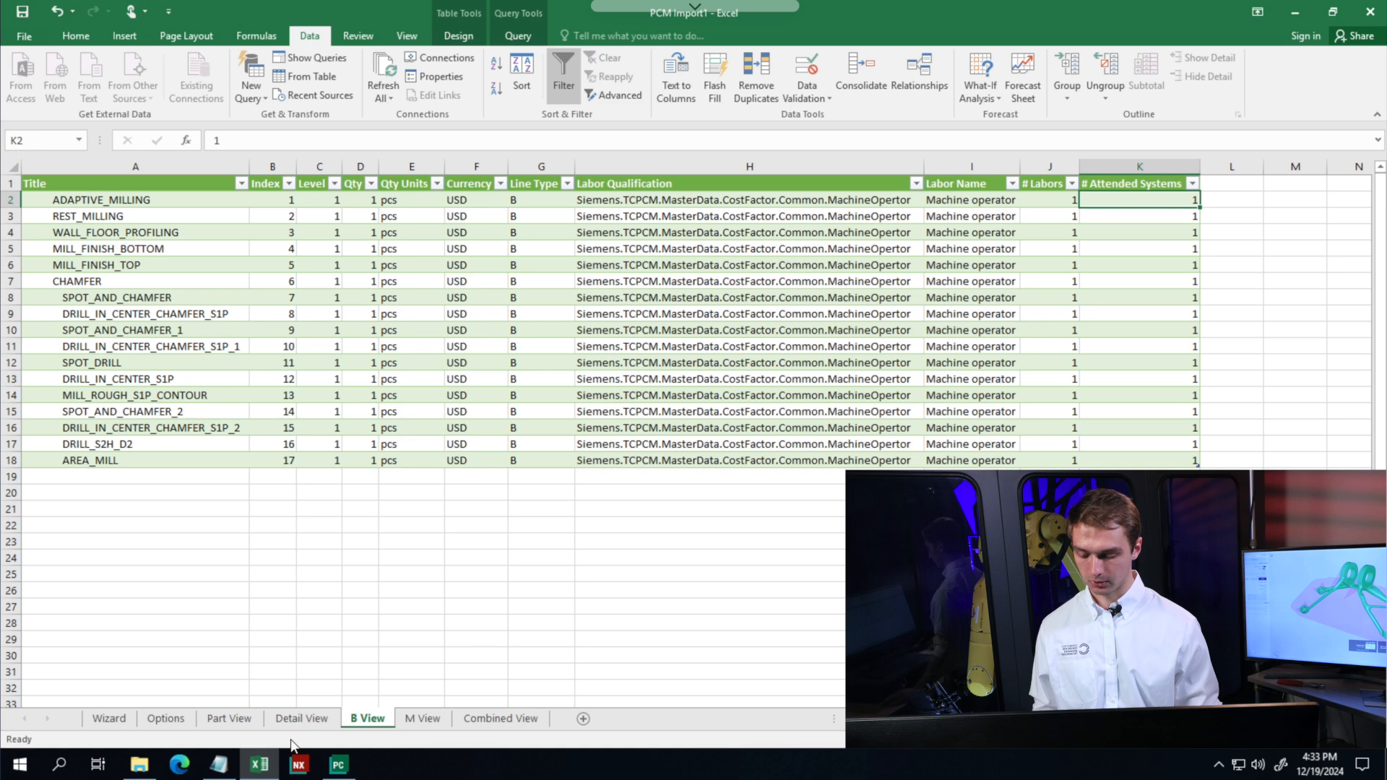
# Step: Open the M View sheet and examine the first operation's title, currency, line type and assigned machine
pyautogui.click(422, 718)
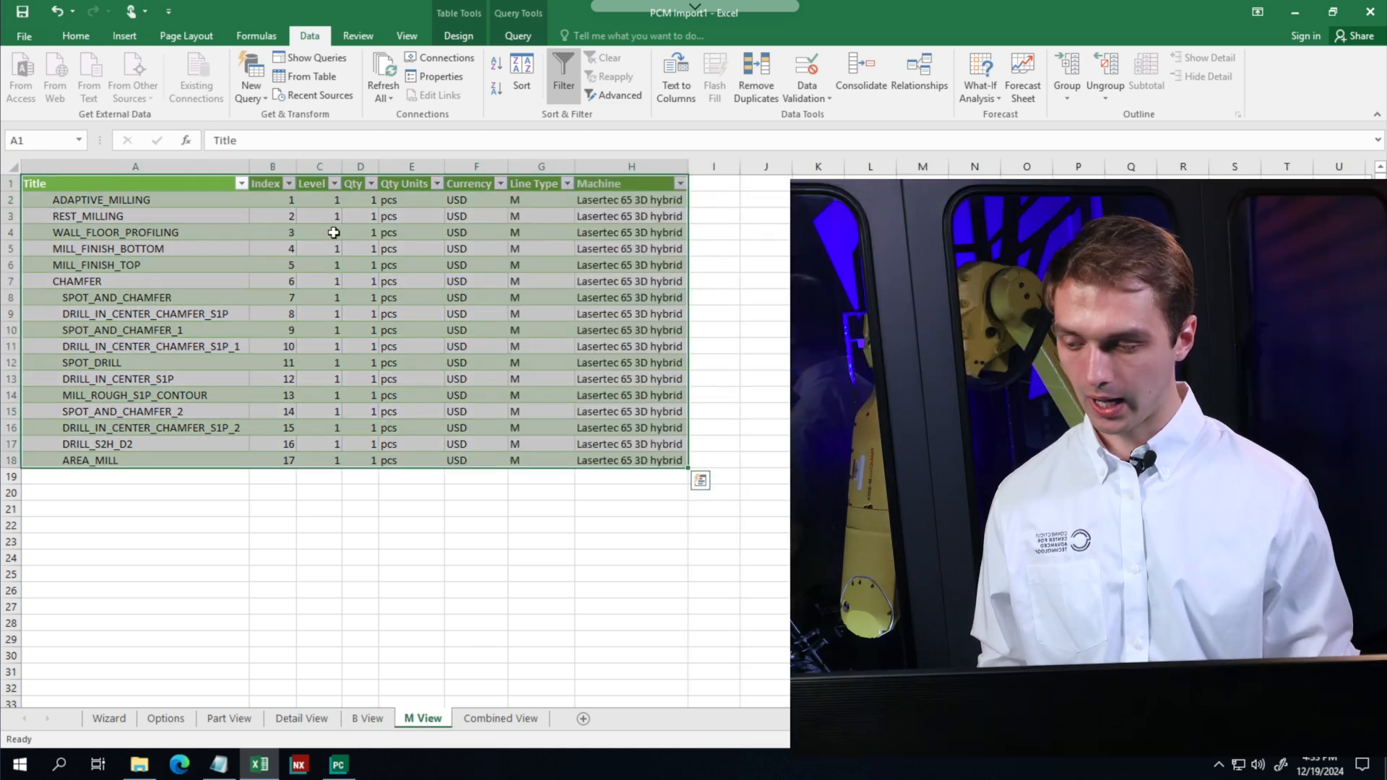
pyautogui.click(405, 297)
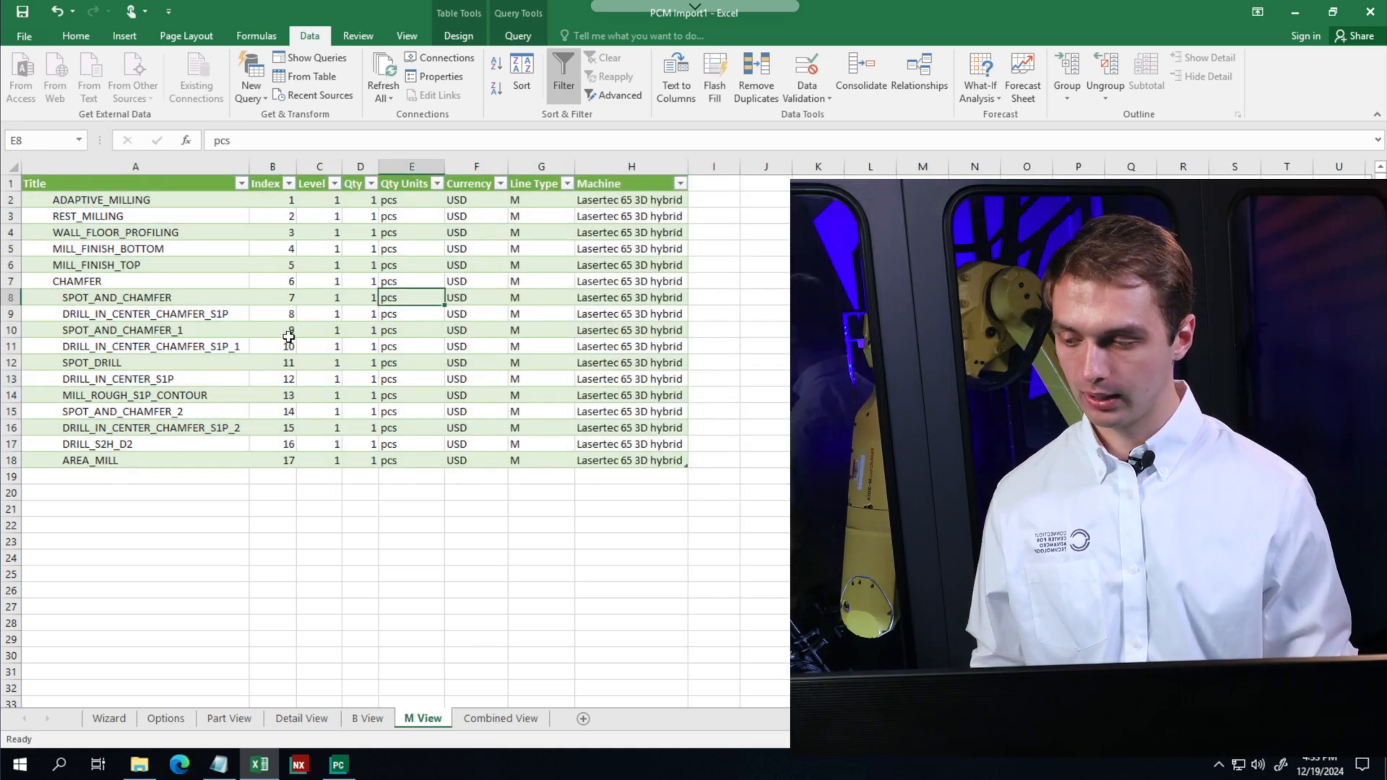
pyautogui.click(137, 200)
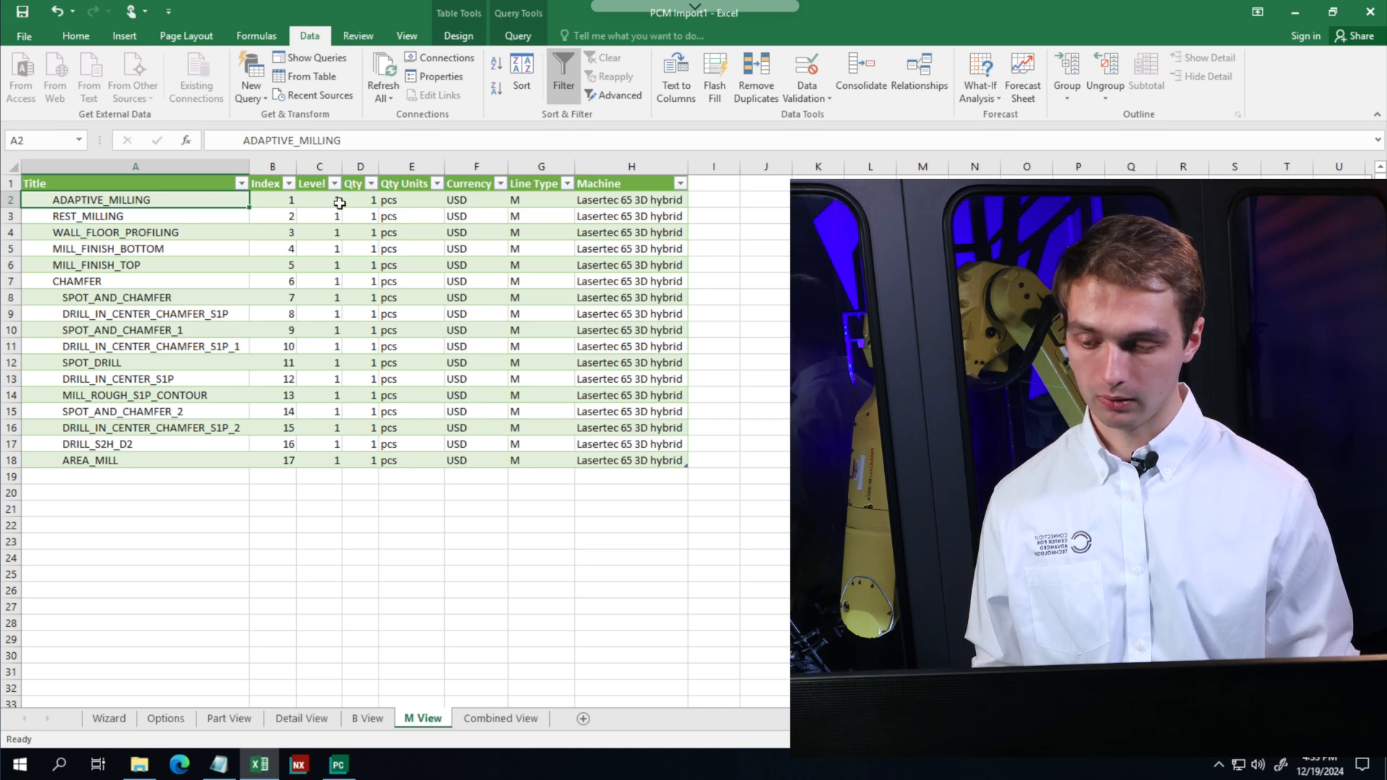
pyautogui.click(483, 204)
pyautogui.click(545, 203)
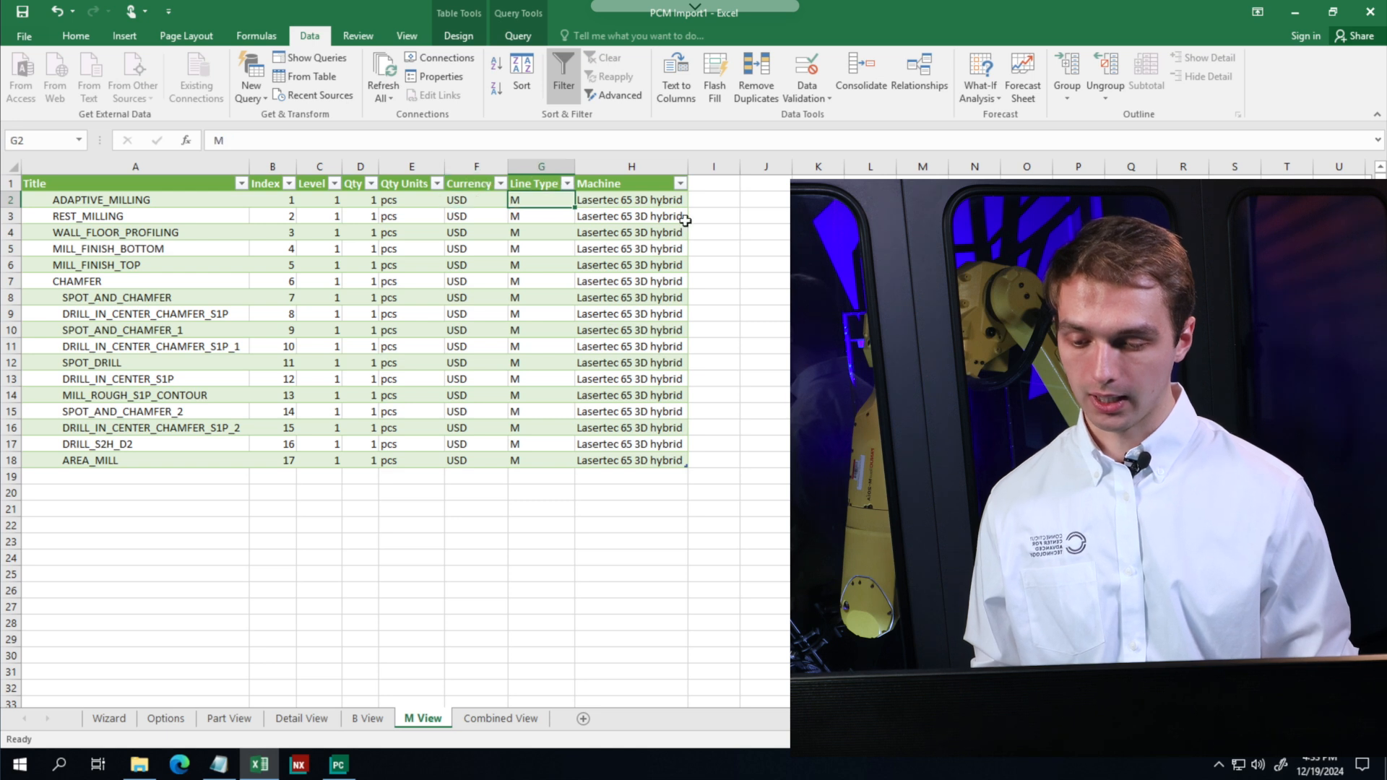
pyautogui.click(583, 203)
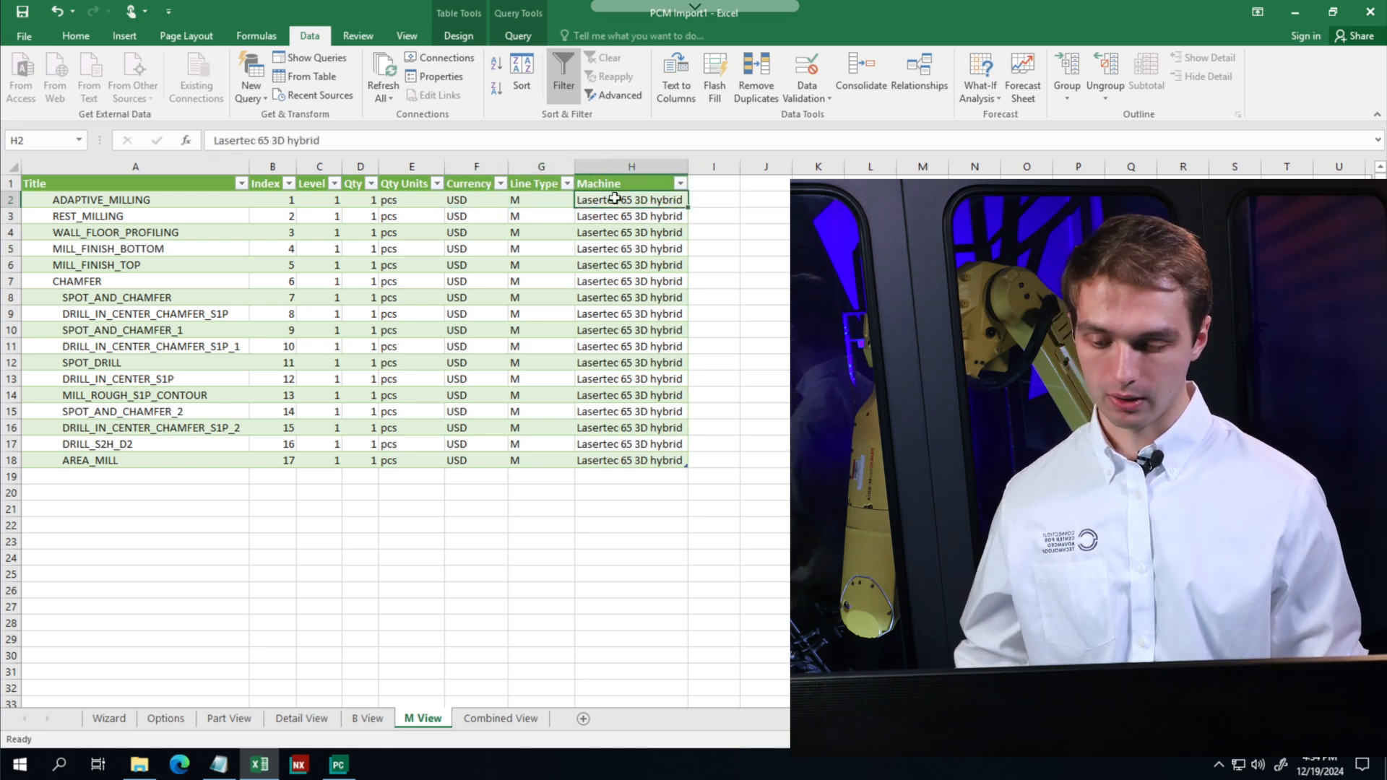
# Step: Open the Combined View sheet and review how the part, detail, machine and labor rows are merged, at 70% zoom
pyautogui.click(500, 722)
pyautogui.click(1251, 740)
pyautogui.click(1251, 740)
pyautogui.click(1251, 740)
pyautogui.click(1251, 740)
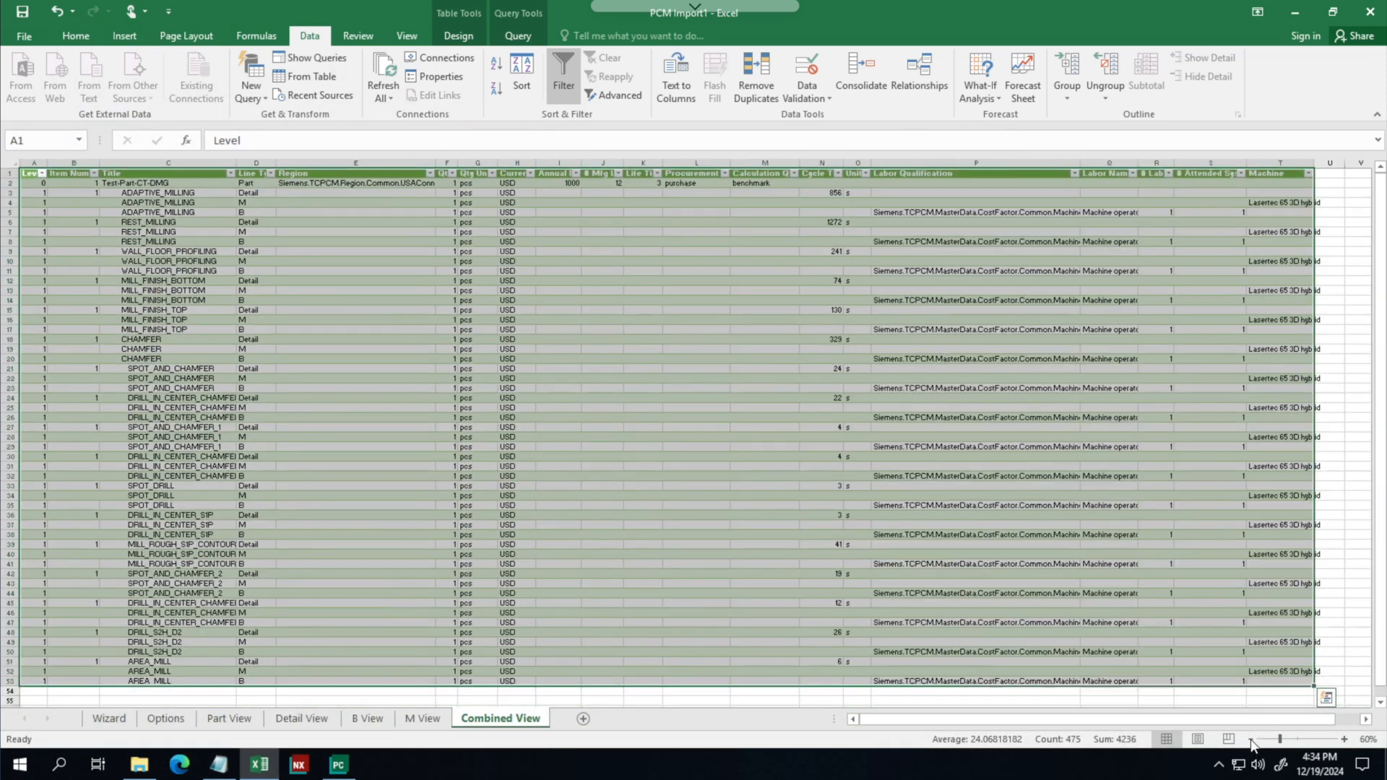
pyautogui.click(1251, 740)
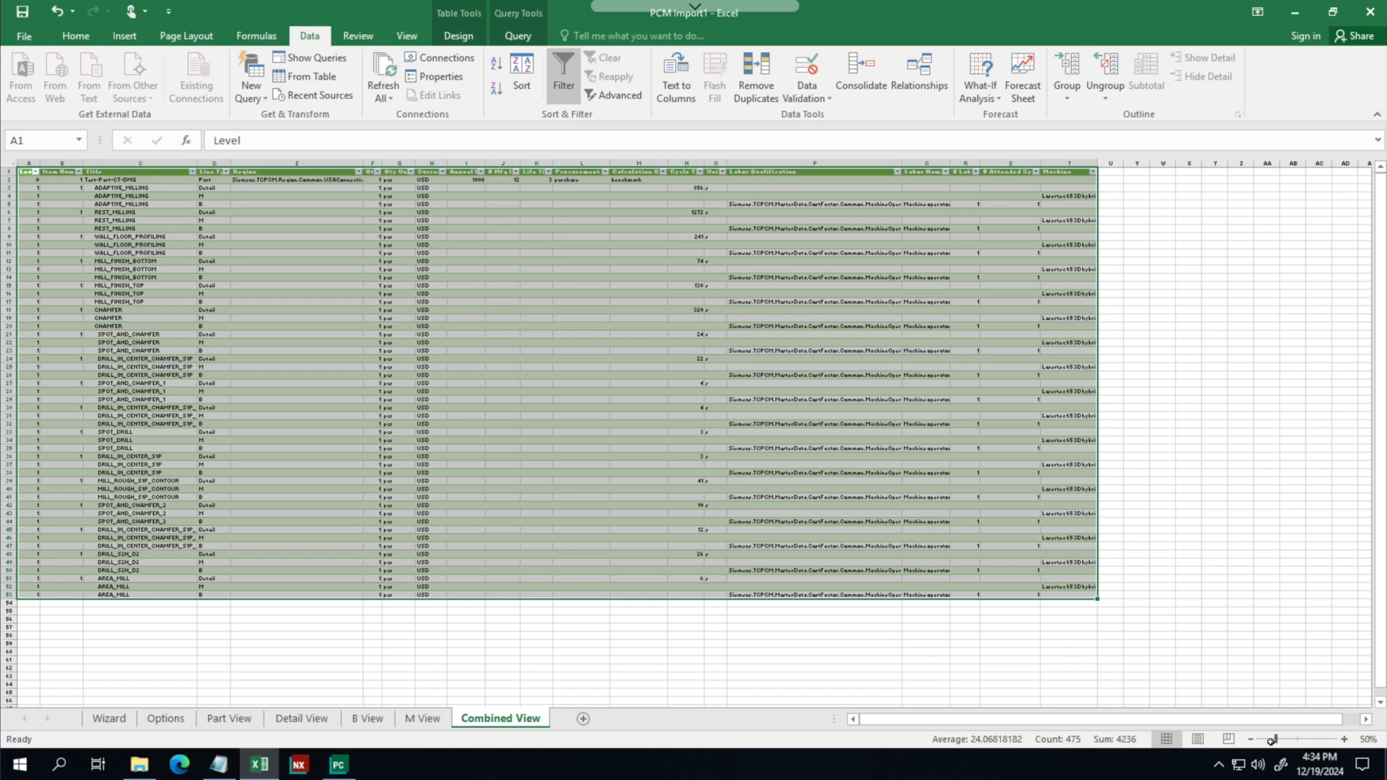
pyautogui.click(1344, 738)
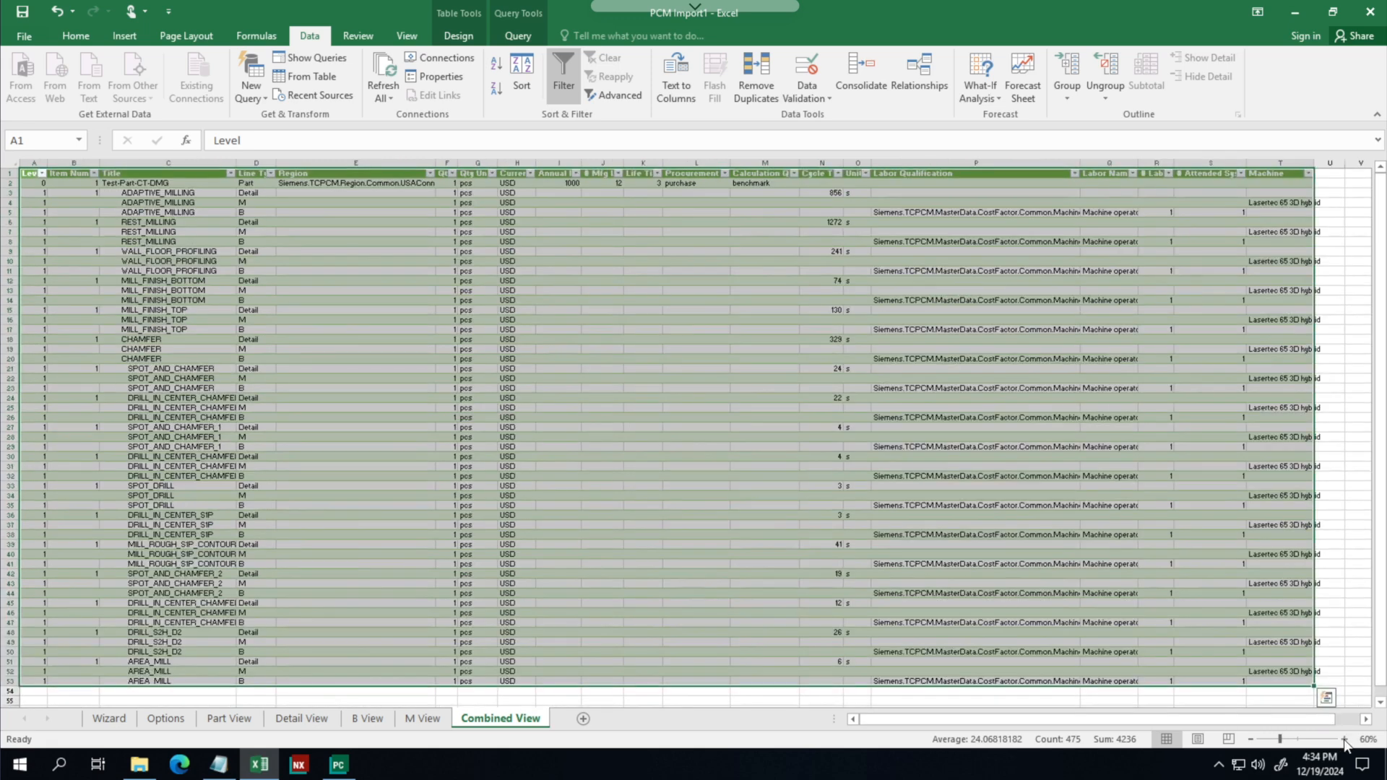
pyautogui.click(1344, 739)
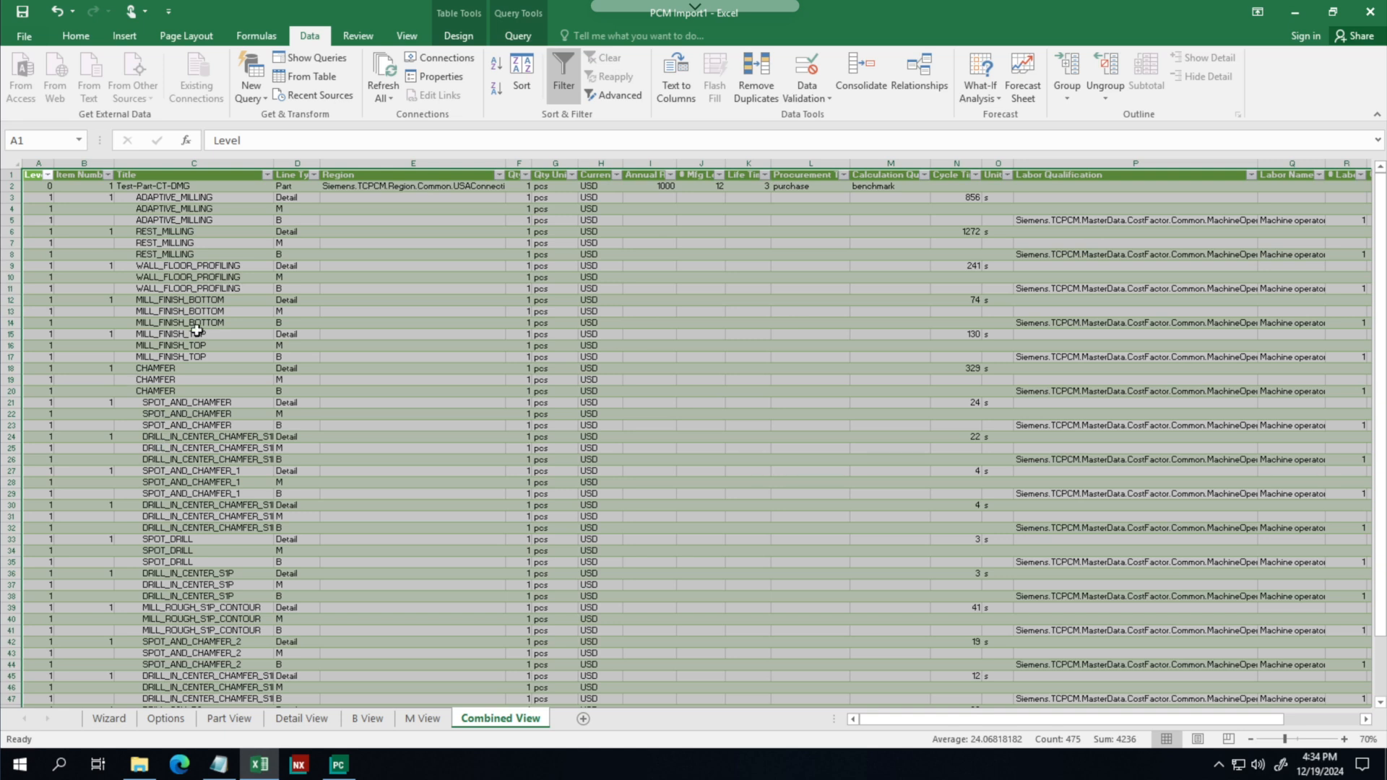
# Step: Save the workbook as PCM Import - CT DMG (001) in the Import folder of NCMS > Costing Workflow
pyautogui.click(24, 8)
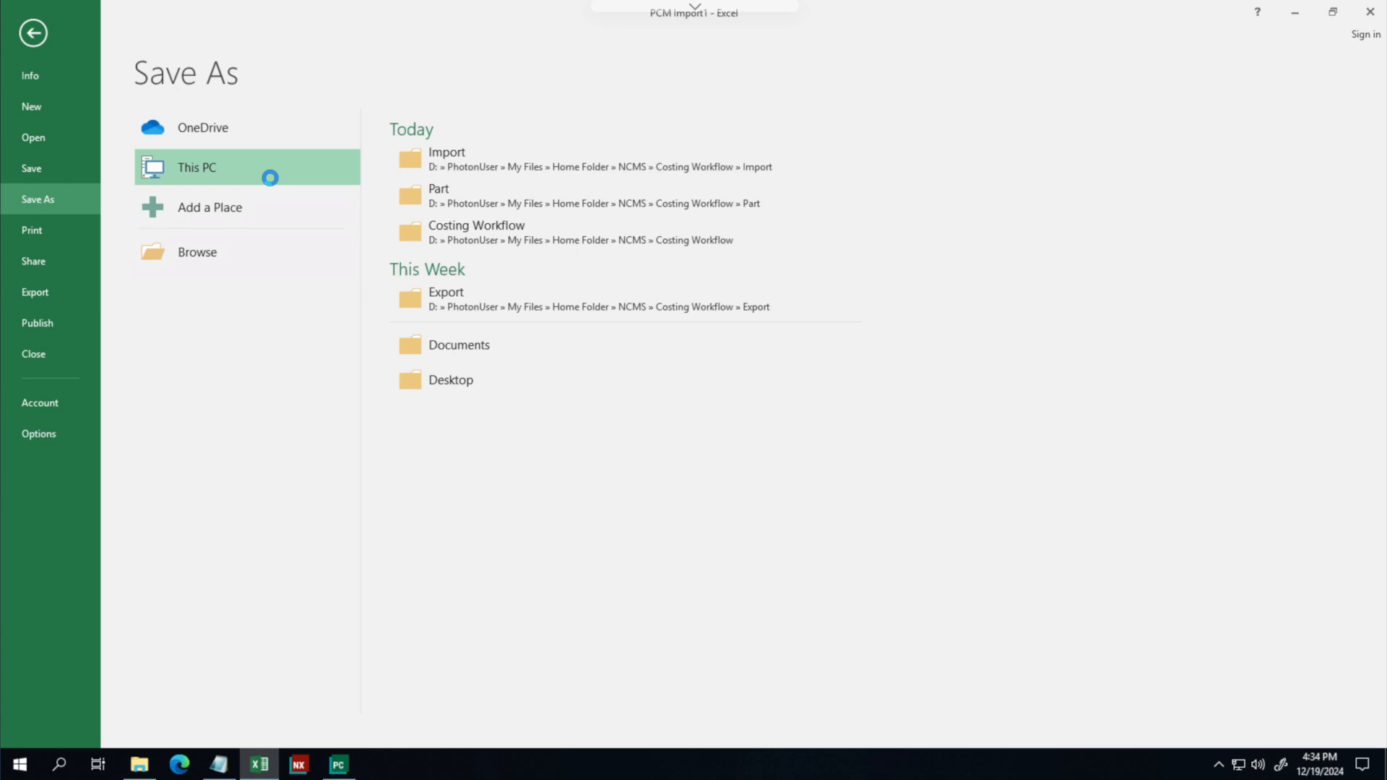
pyautogui.click(87, 166)
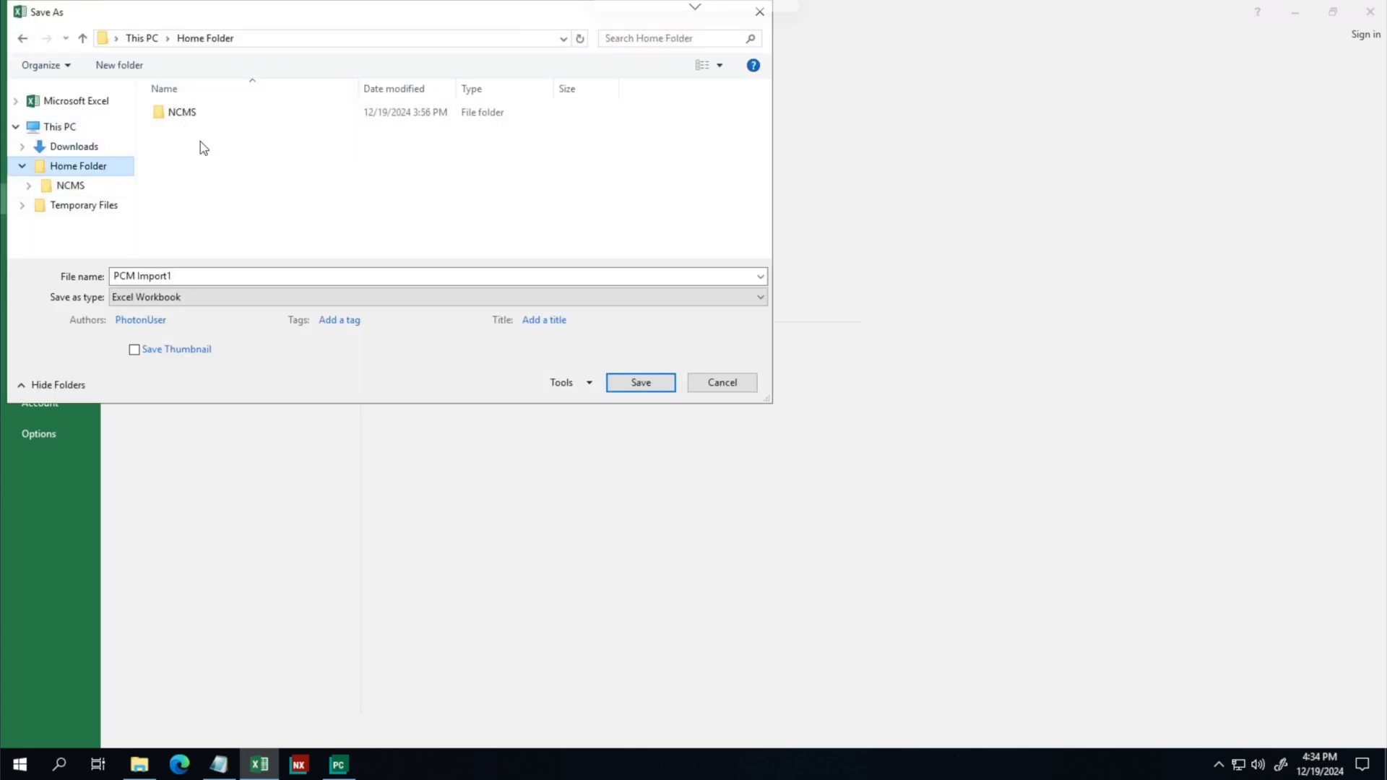
pyautogui.doubleClick(229, 108)
pyautogui.click(232, 113)
pyautogui.doubleClick(231, 113)
pyautogui.doubleClick(219, 129)
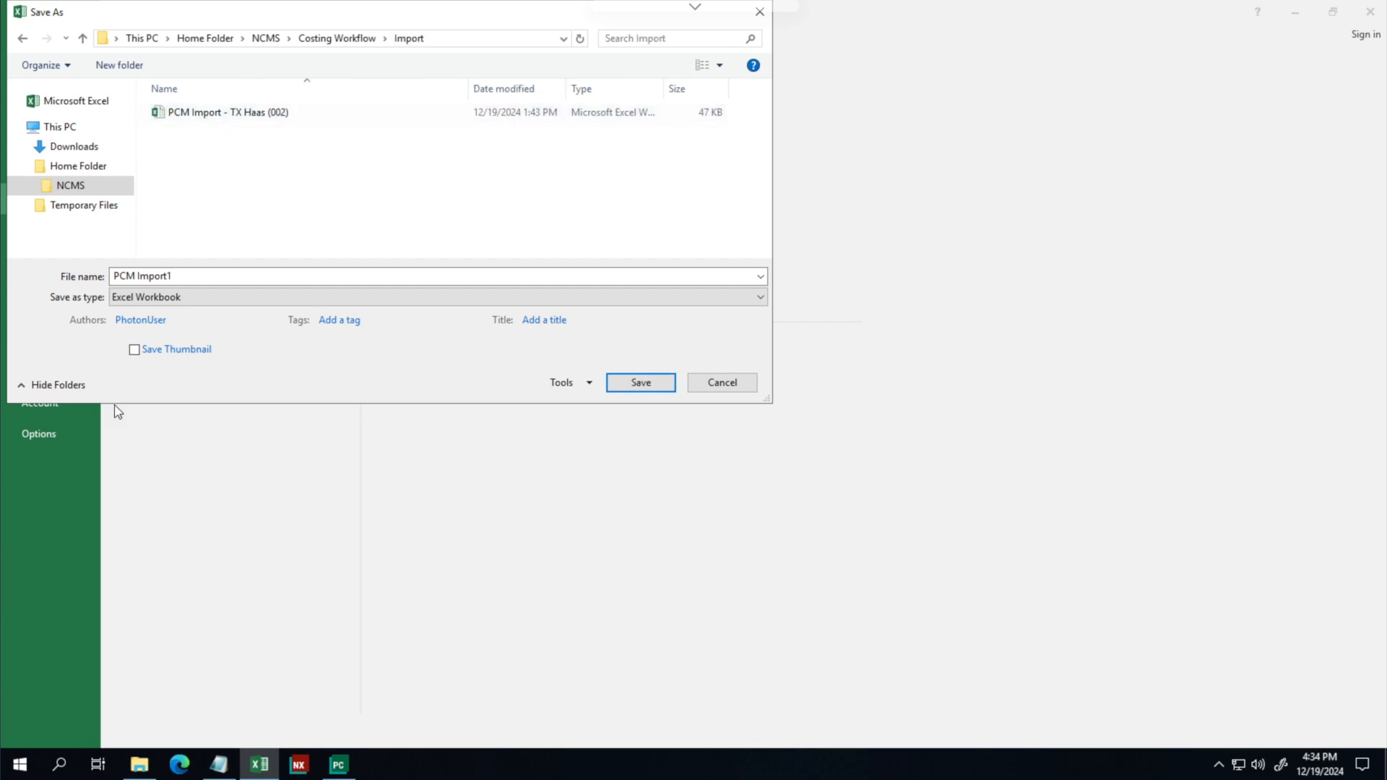
pyautogui.click(208, 274)
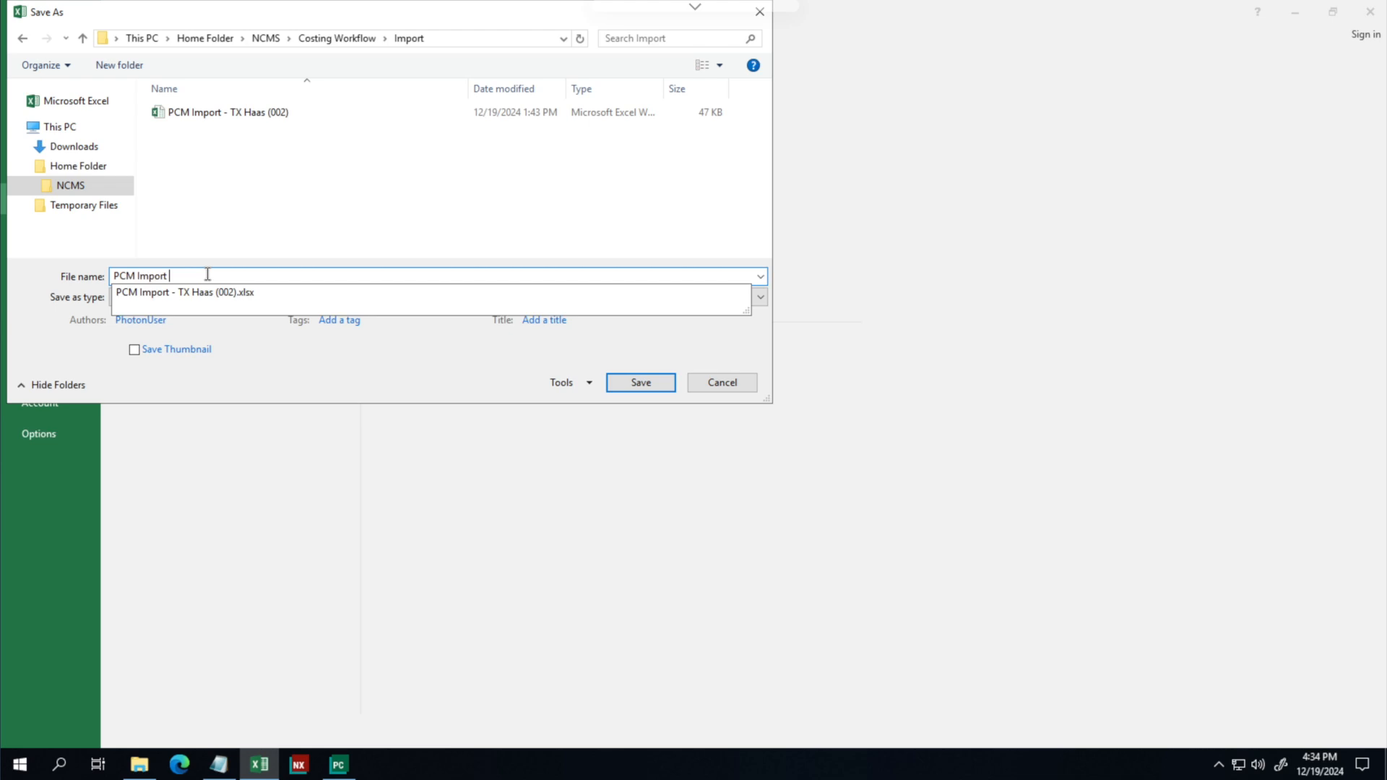
pyautogui.write('CT DMG (001')
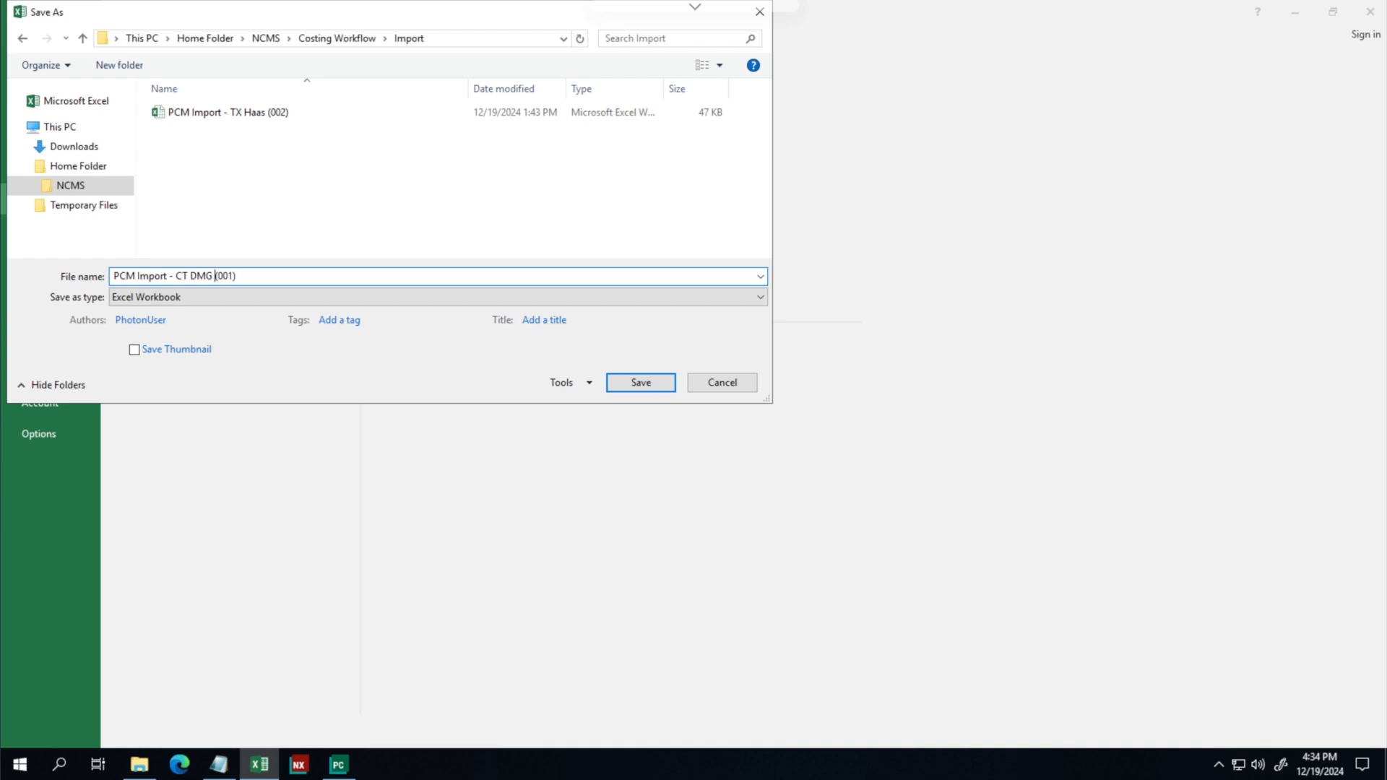
pyautogui.click(630, 388)
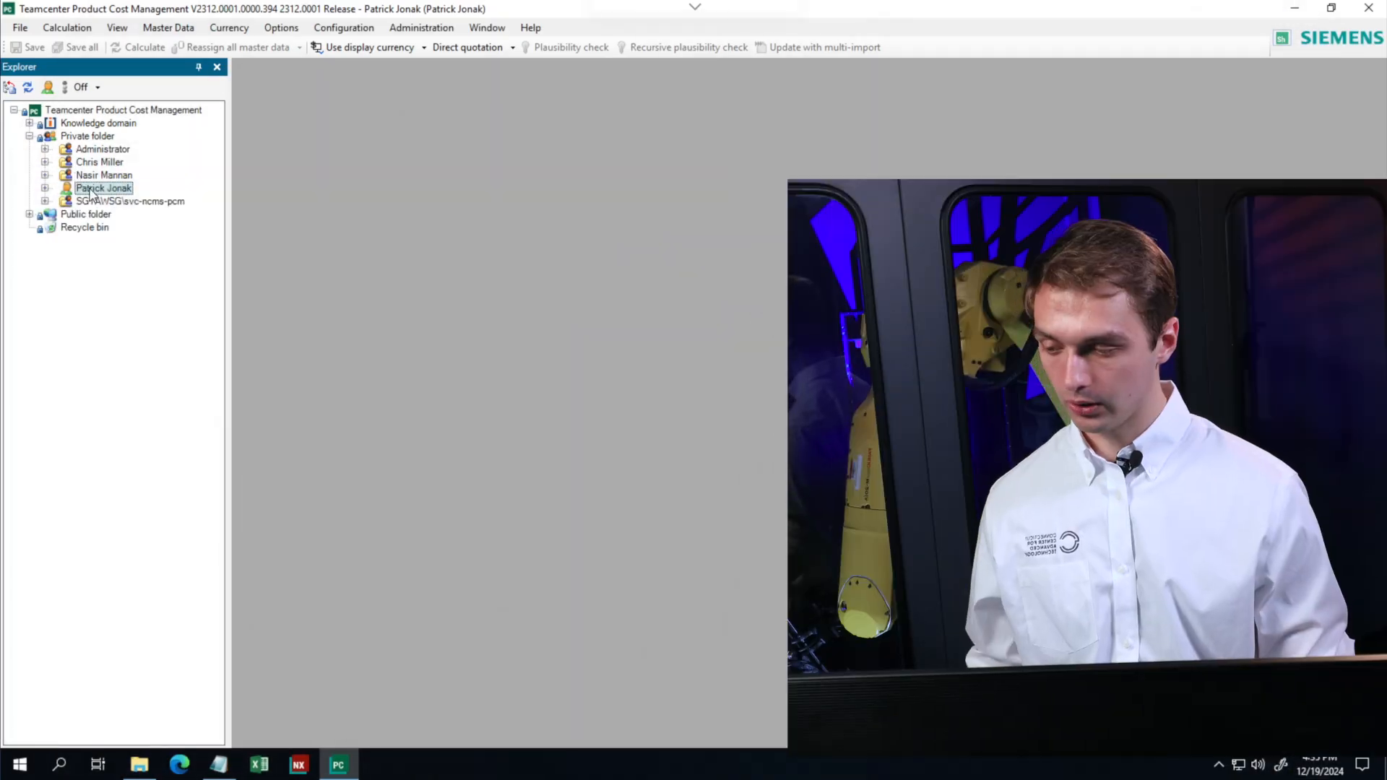
# Step: In Teamcenter Product Cost Management, start a spreadsheet BOM import into the user's private folder with the CCAT NC Tool Path Import w/Machine configuration
pyautogui.rightClick(110, 192)
pyautogui.moveTo(171, 311)
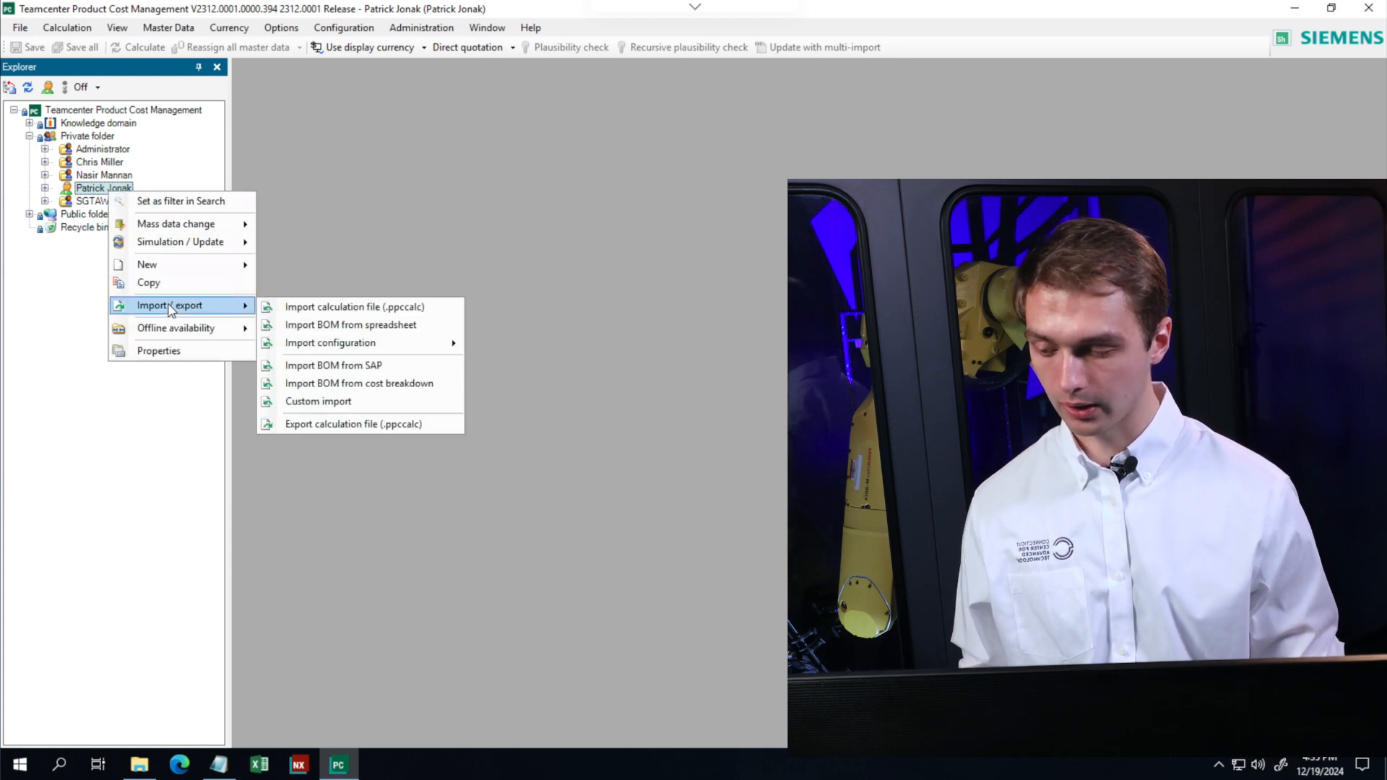
pyautogui.click(323, 326)
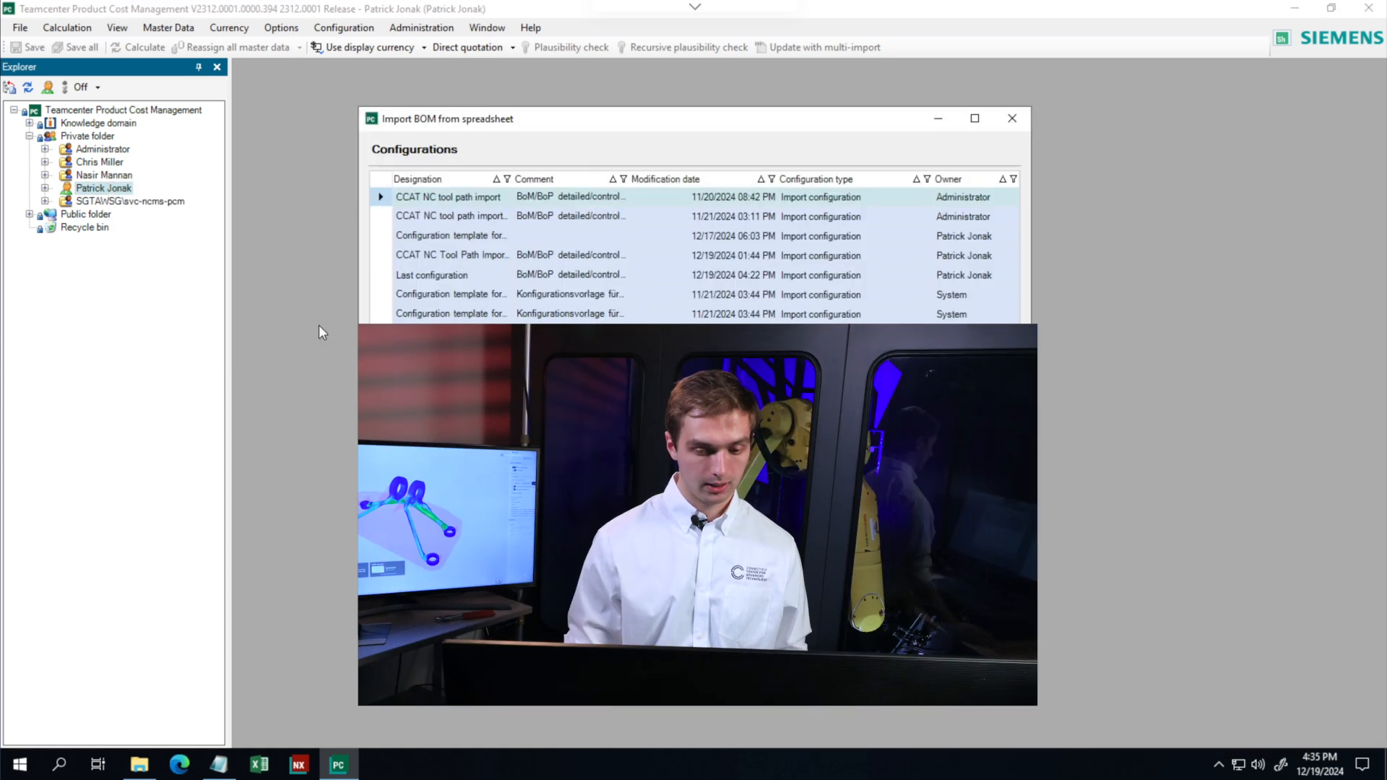
pyautogui.click(984, 127)
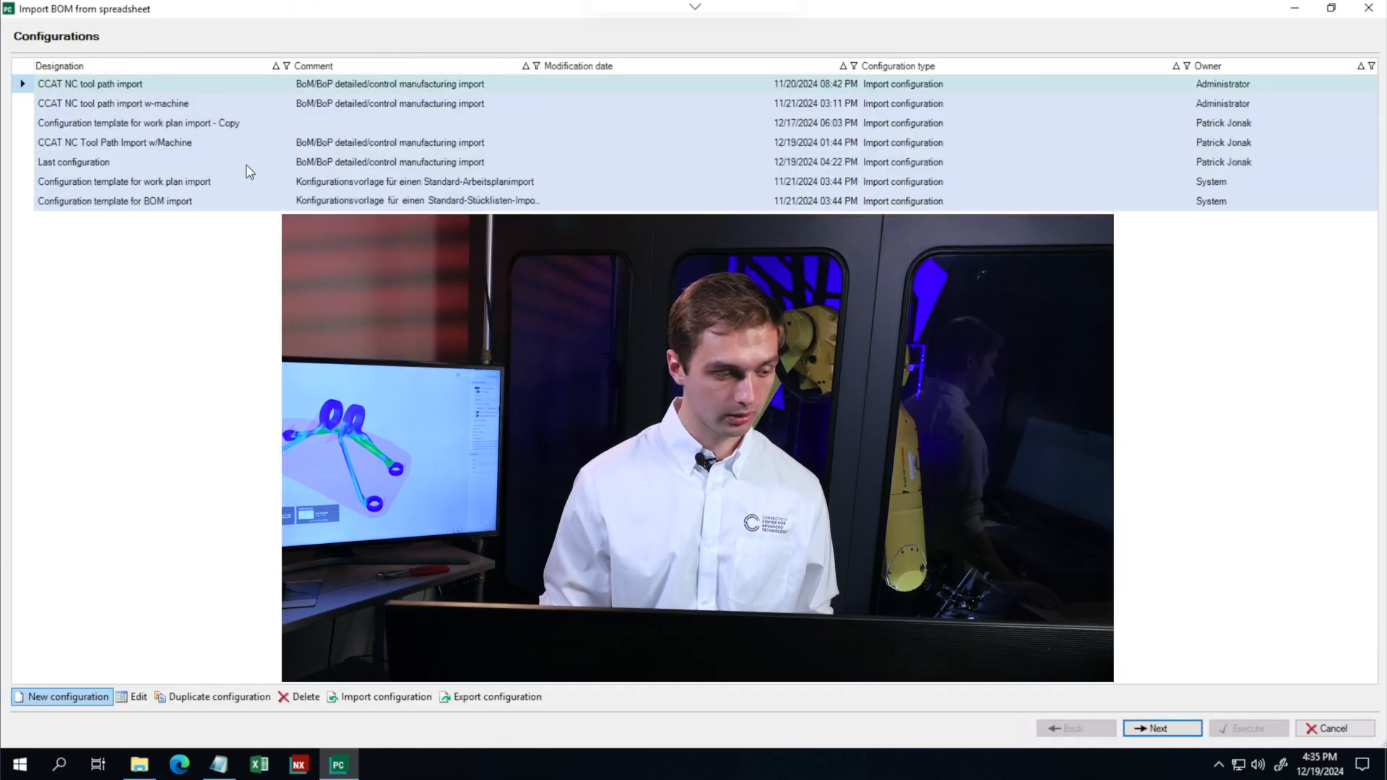
pyautogui.click(132, 143)
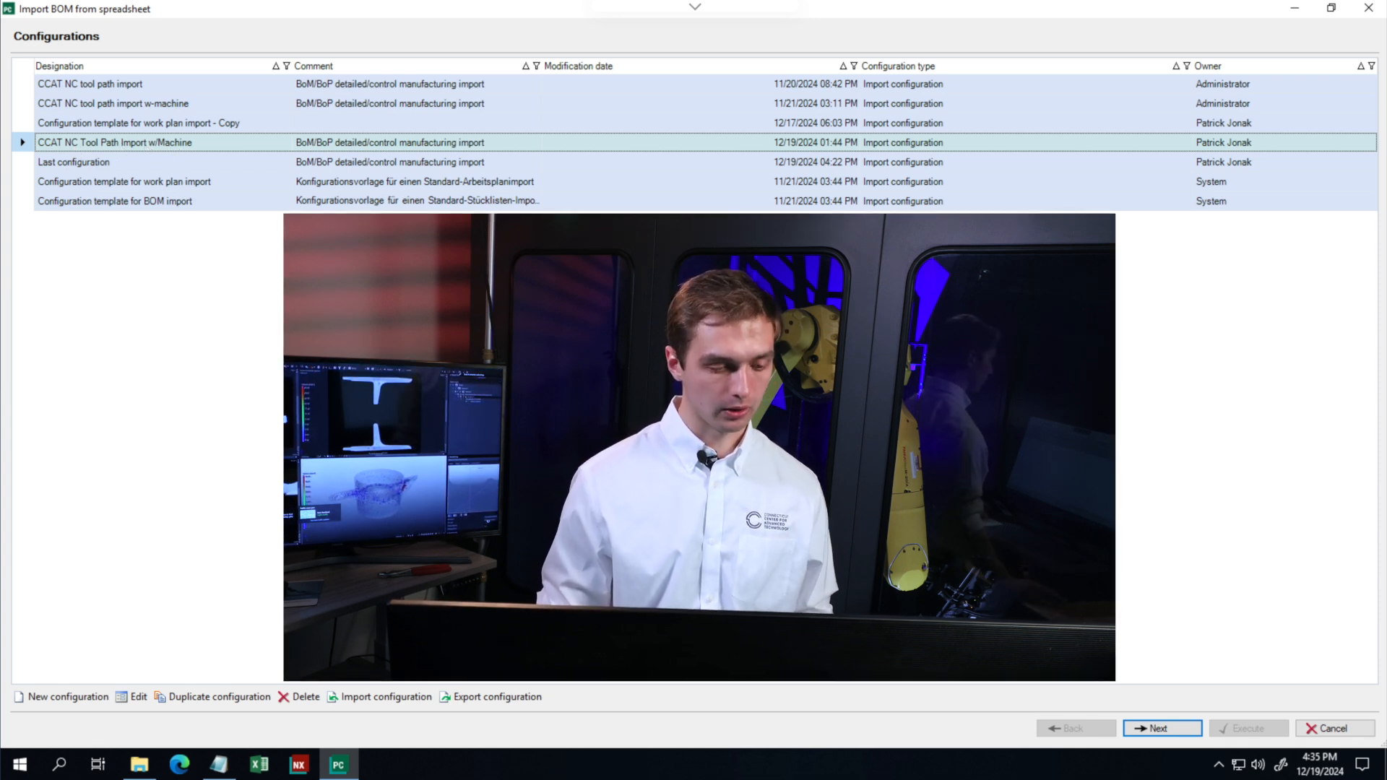
pyautogui.click(1182, 733)
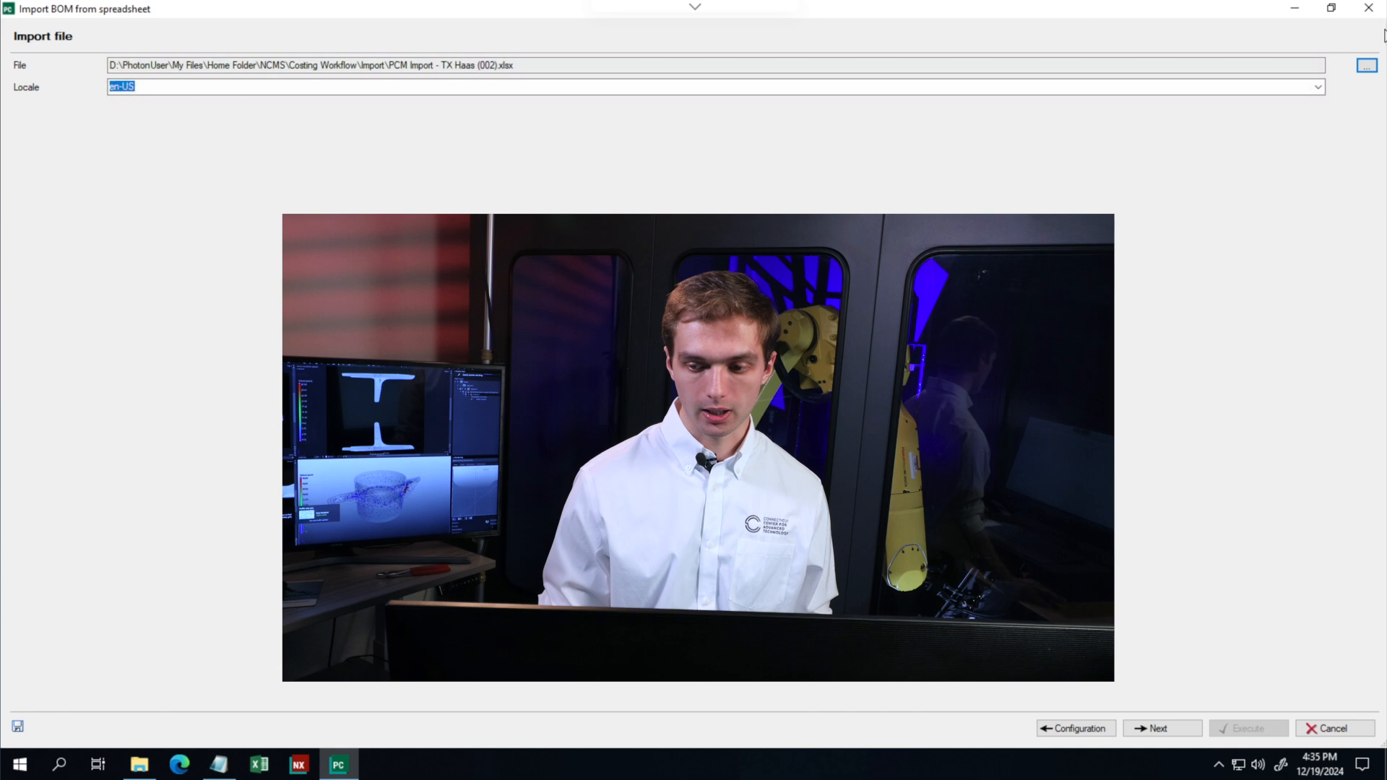
# Step: Choose PCM Import - CT DMG (001) from the Import folder as the import file and accept the en-US locale
pyautogui.click(1367, 66)
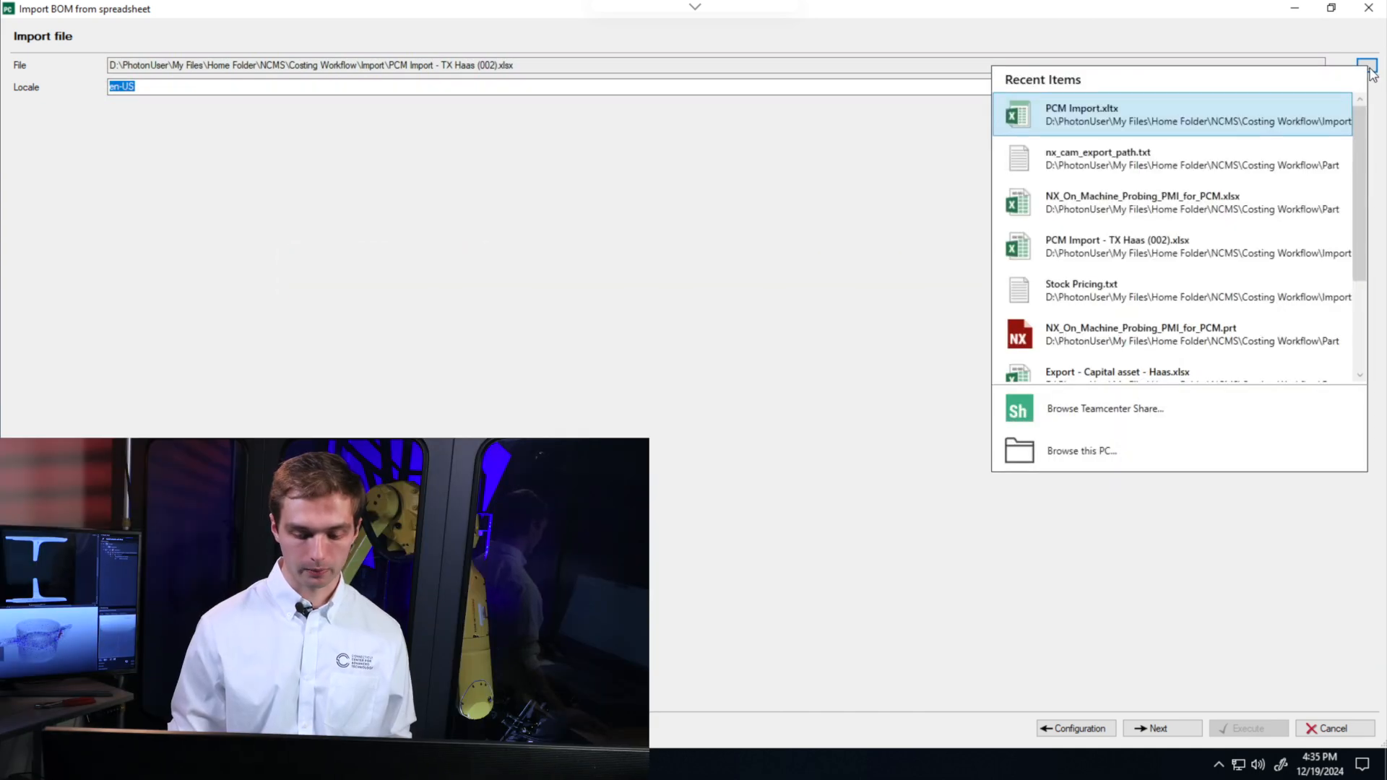
pyautogui.click(1082, 448)
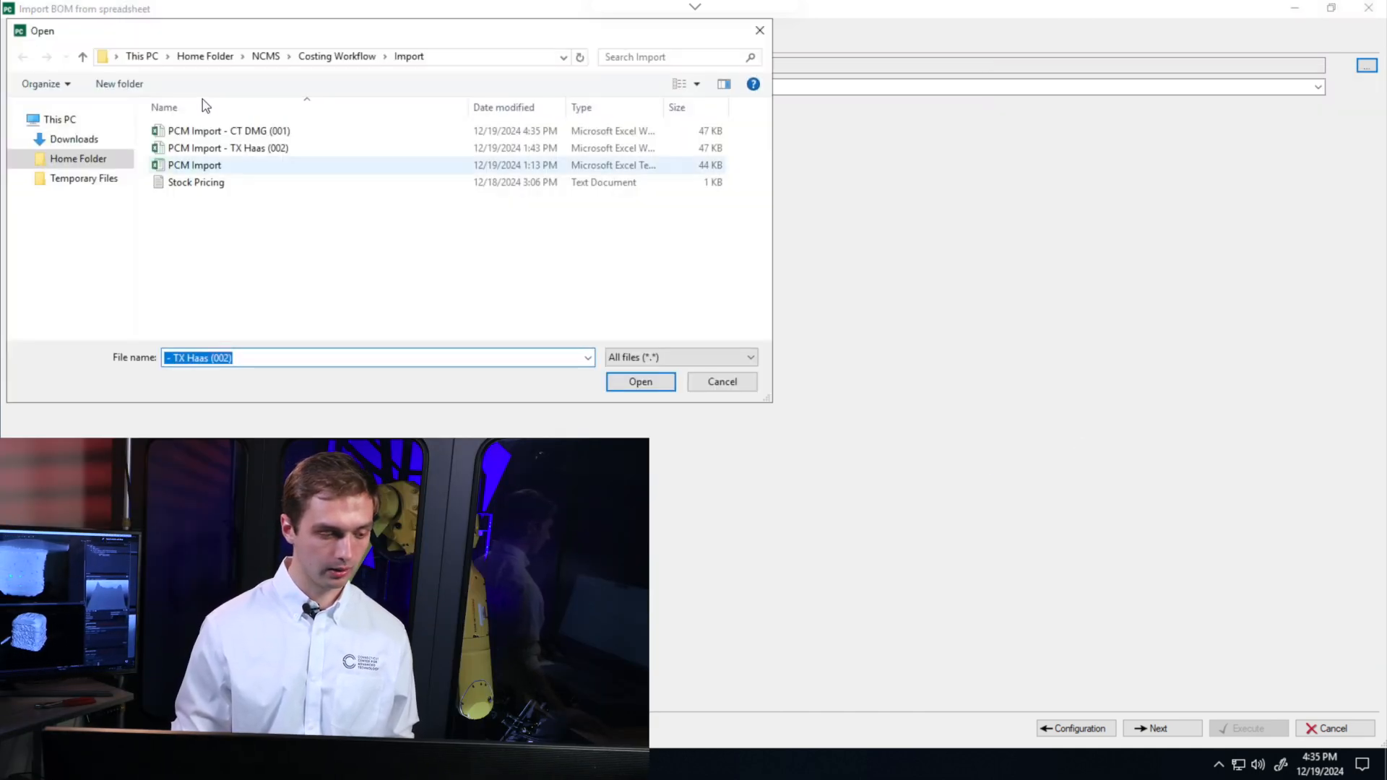
pyautogui.click(280, 134)
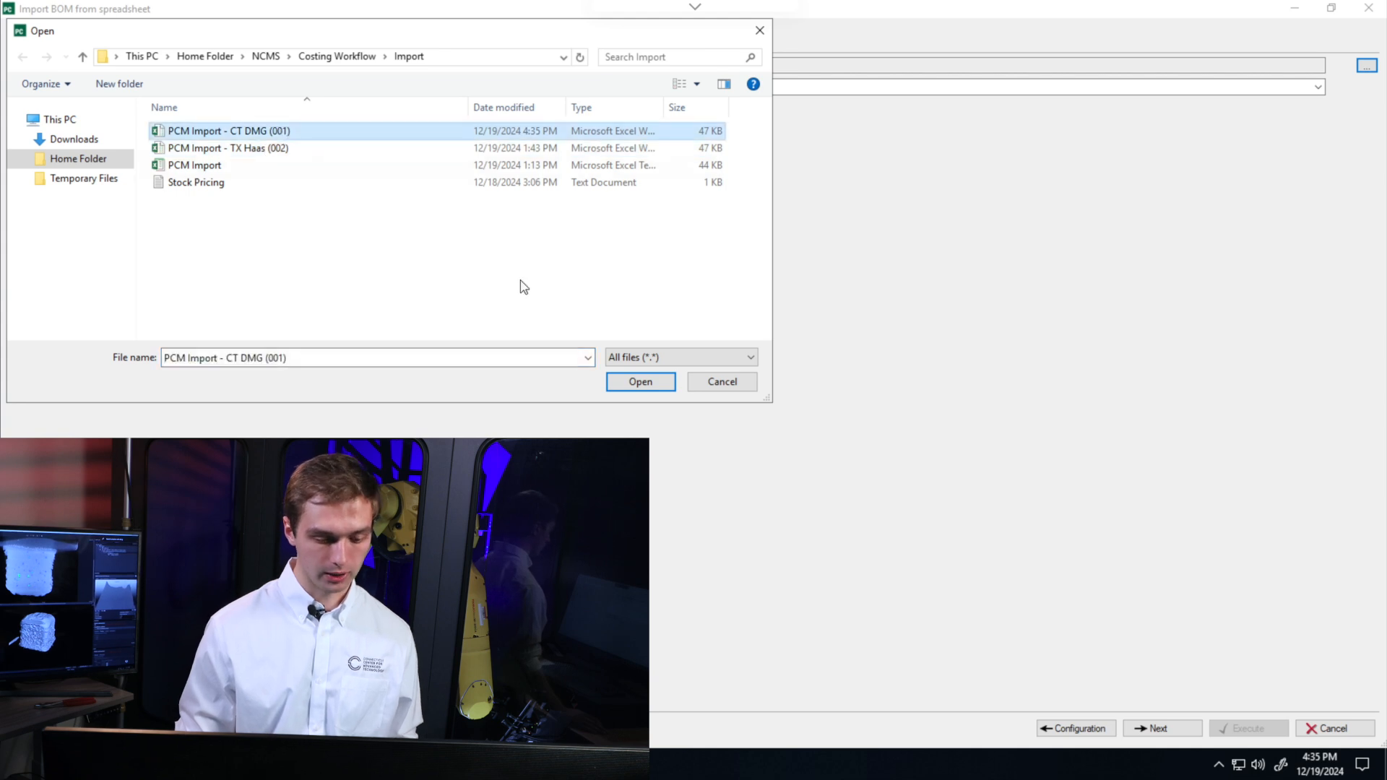
pyautogui.click(654, 385)
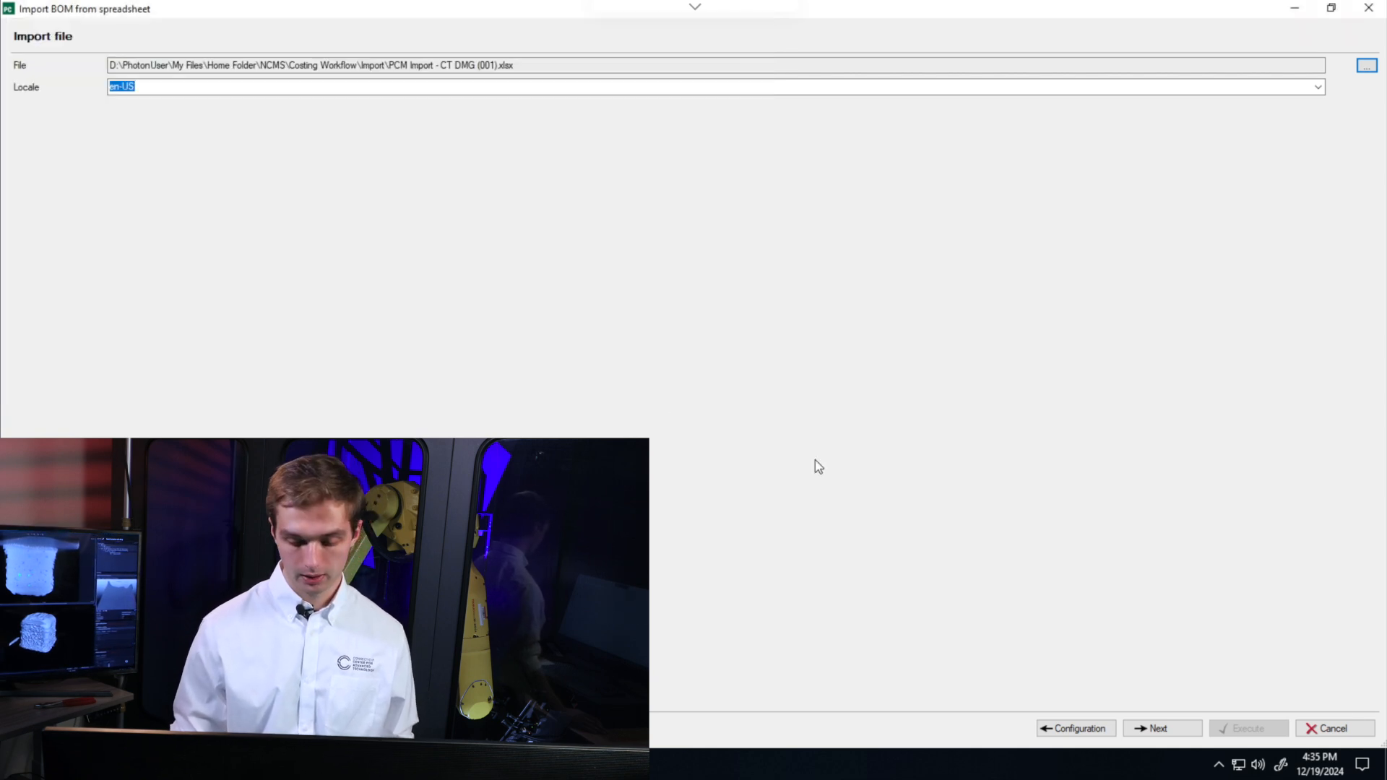
pyautogui.click(1160, 729)
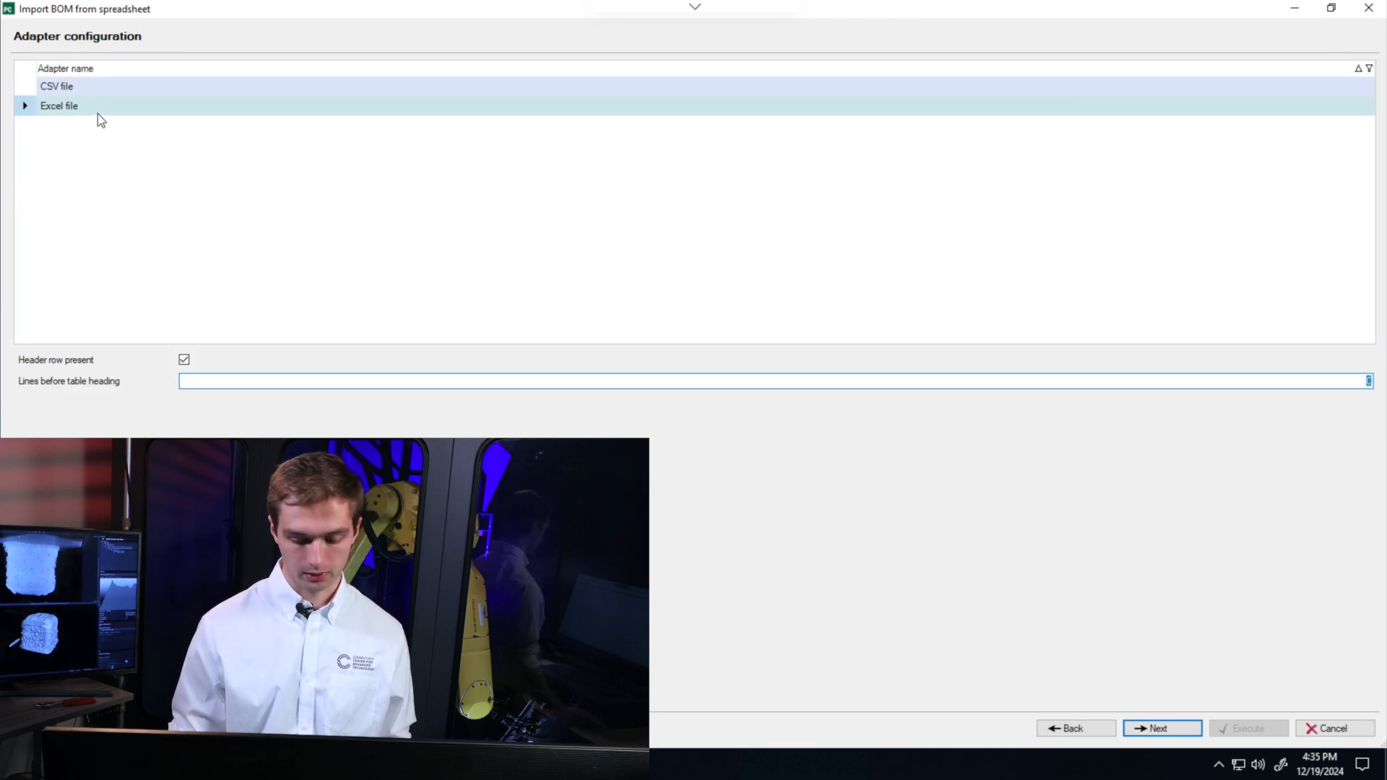
# Step: Accept the Excel file adapter, the Combined View data sheet and the Procurement type conversion rule, proceeding to the field mapping
pyautogui.click(1159, 725)
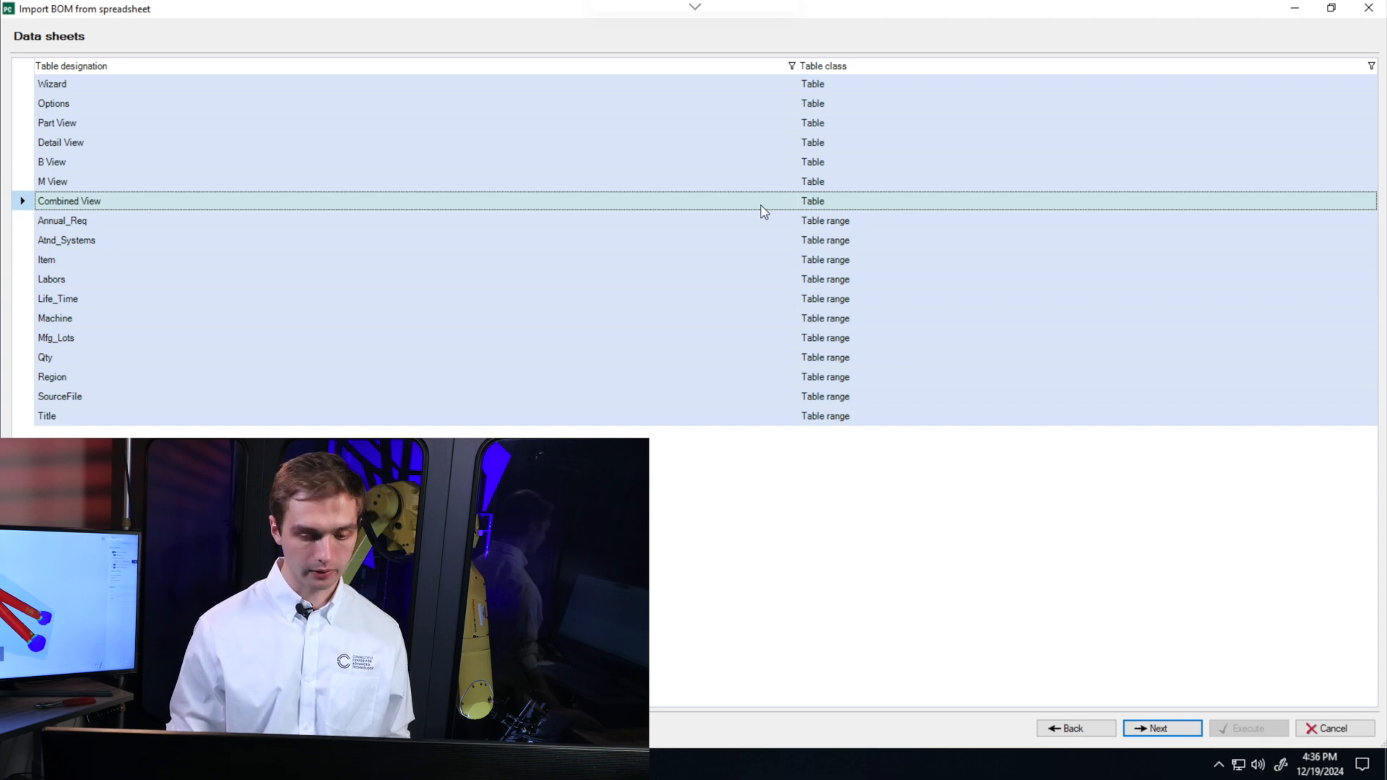
pyautogui.click(1157, 730)
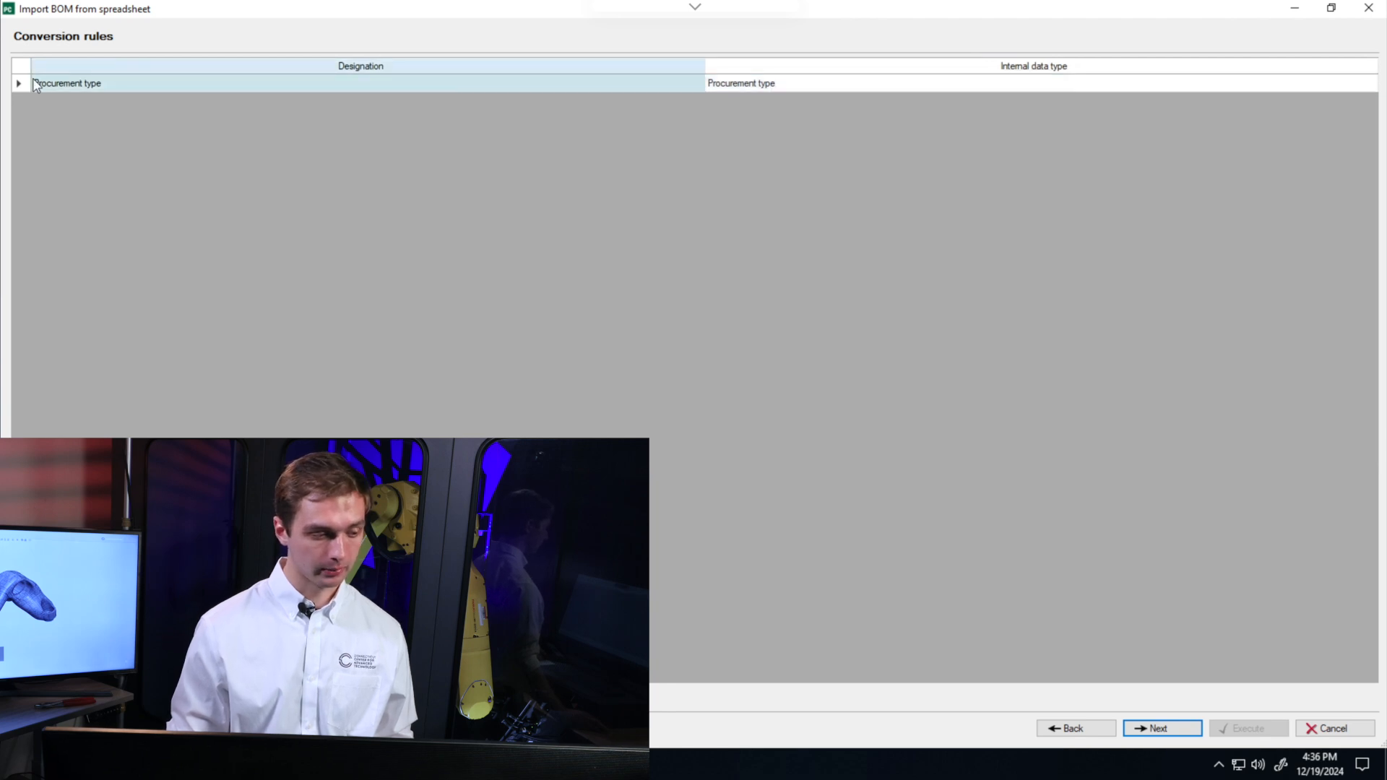
pyautogui.click(1133, 729)
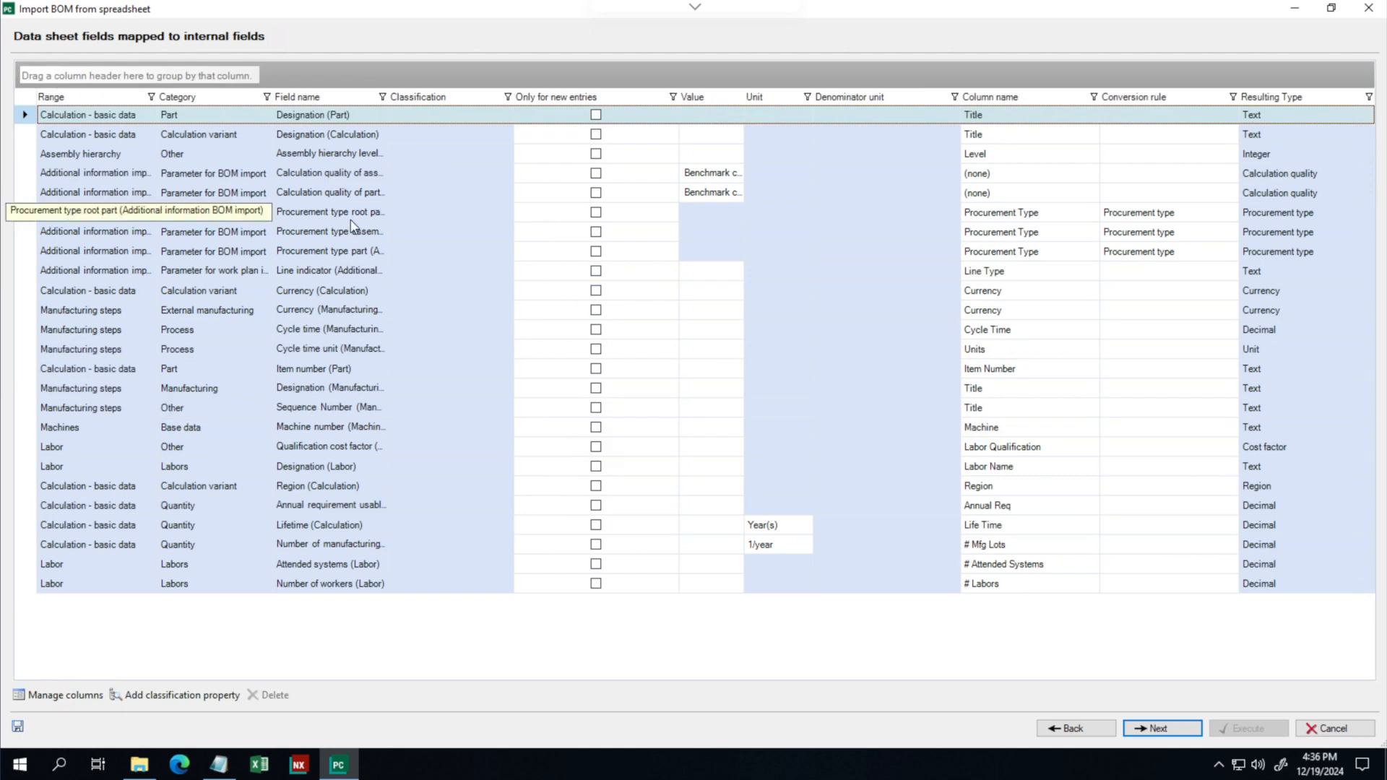
# Step: Examine the mapped field names at full width and the available Calculation - overheads fields in the column field selection
pyautogui.doubleClick(389, 96)
pyautogui.moveTo(1129, 96); pyautogui.dragTo(1127, 96)
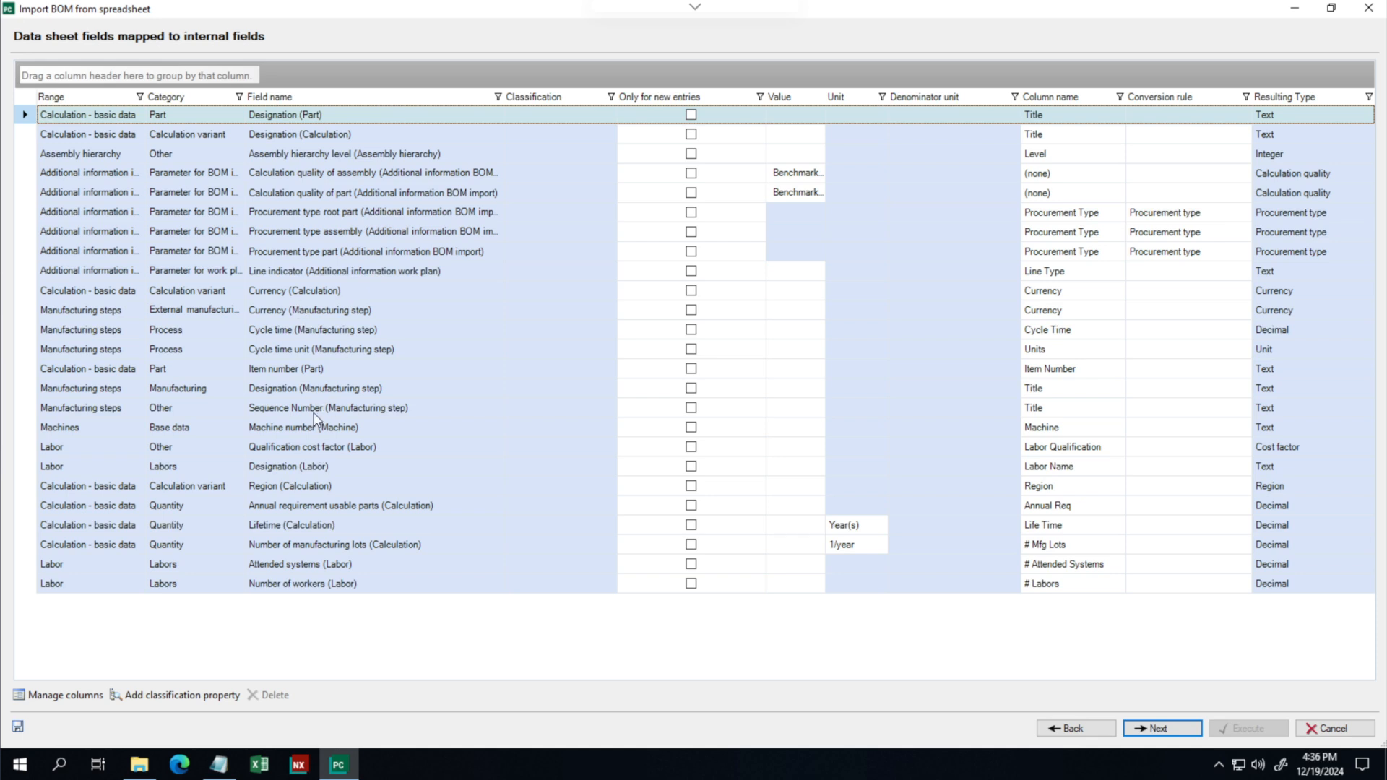
pyautogui.click(77, 698)
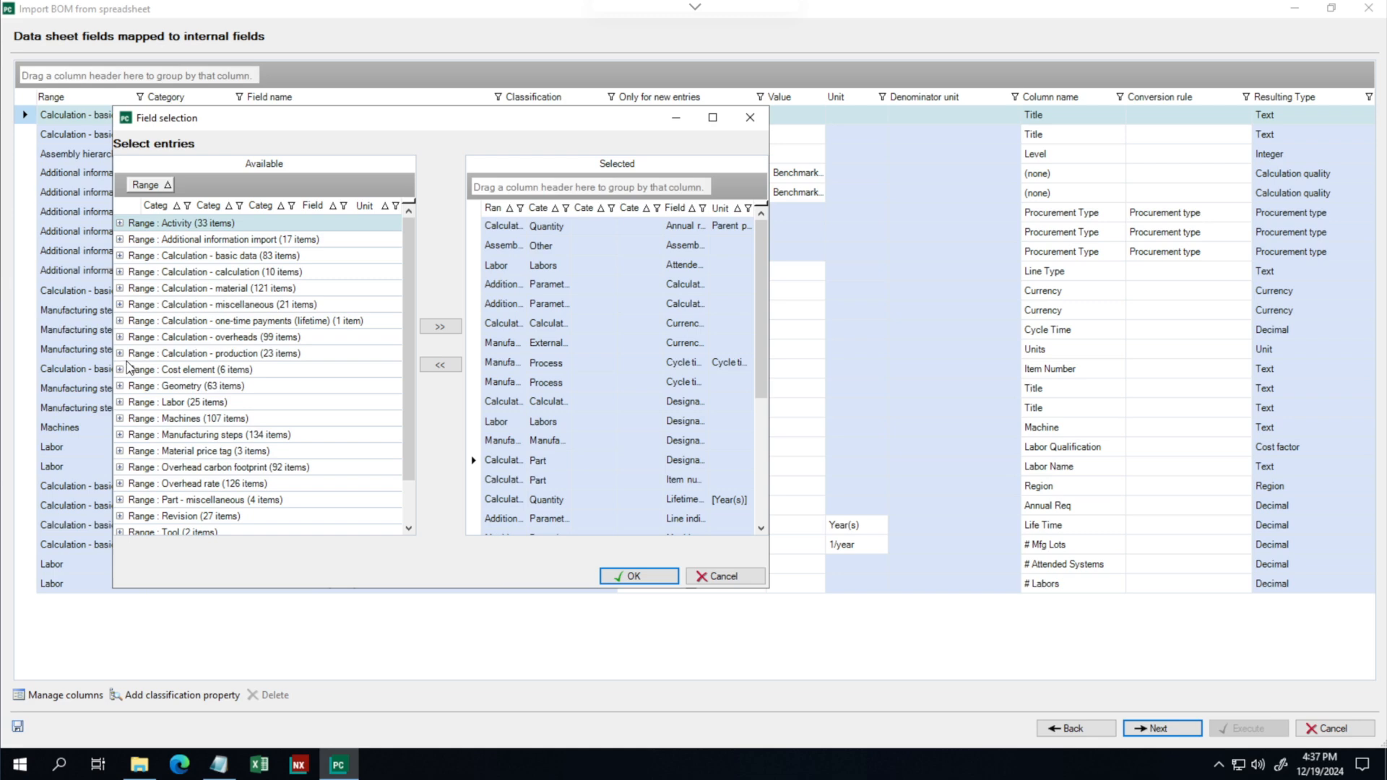
pyautogui.moveTo(556, 127); pyautogui.dragTo(813, 127)
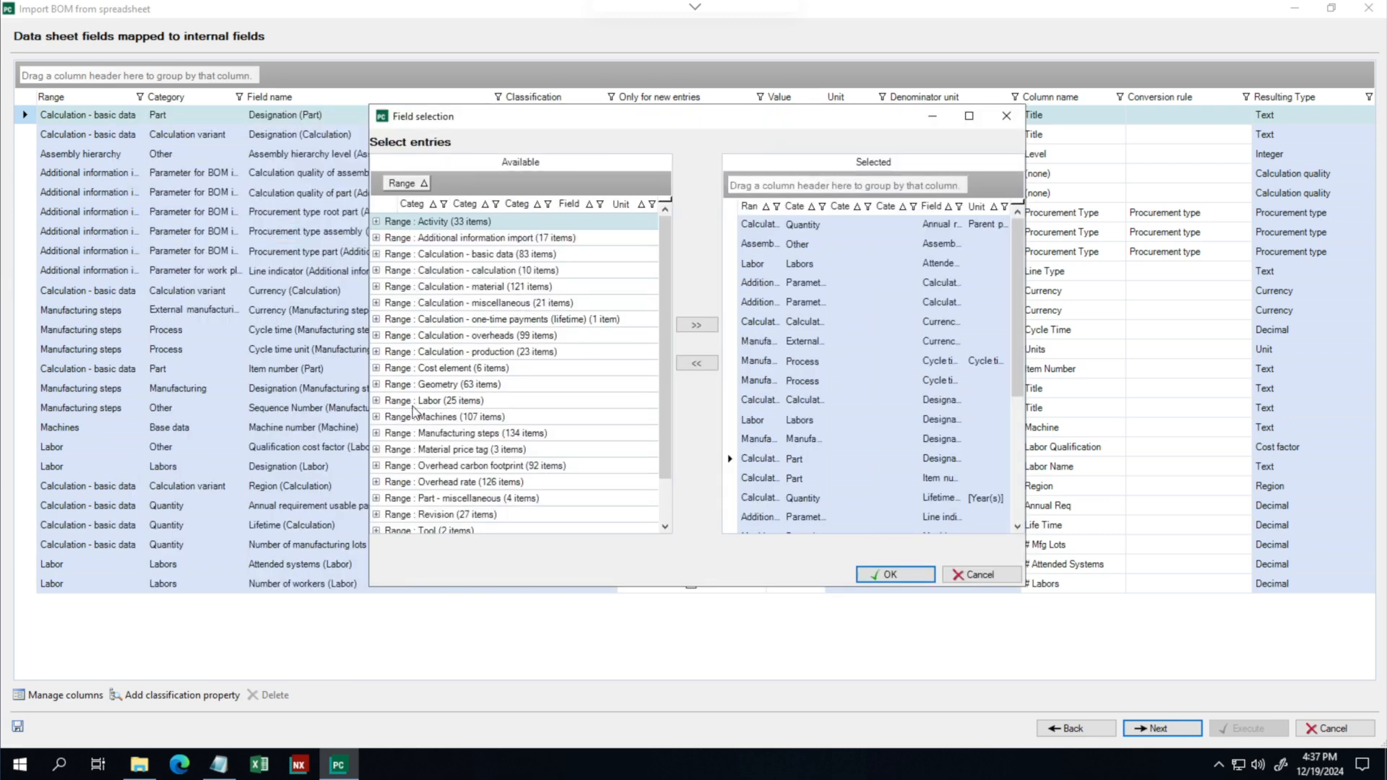
pyautogui.moveTo(749, 128); pyautogui.dragTo(537, 141)
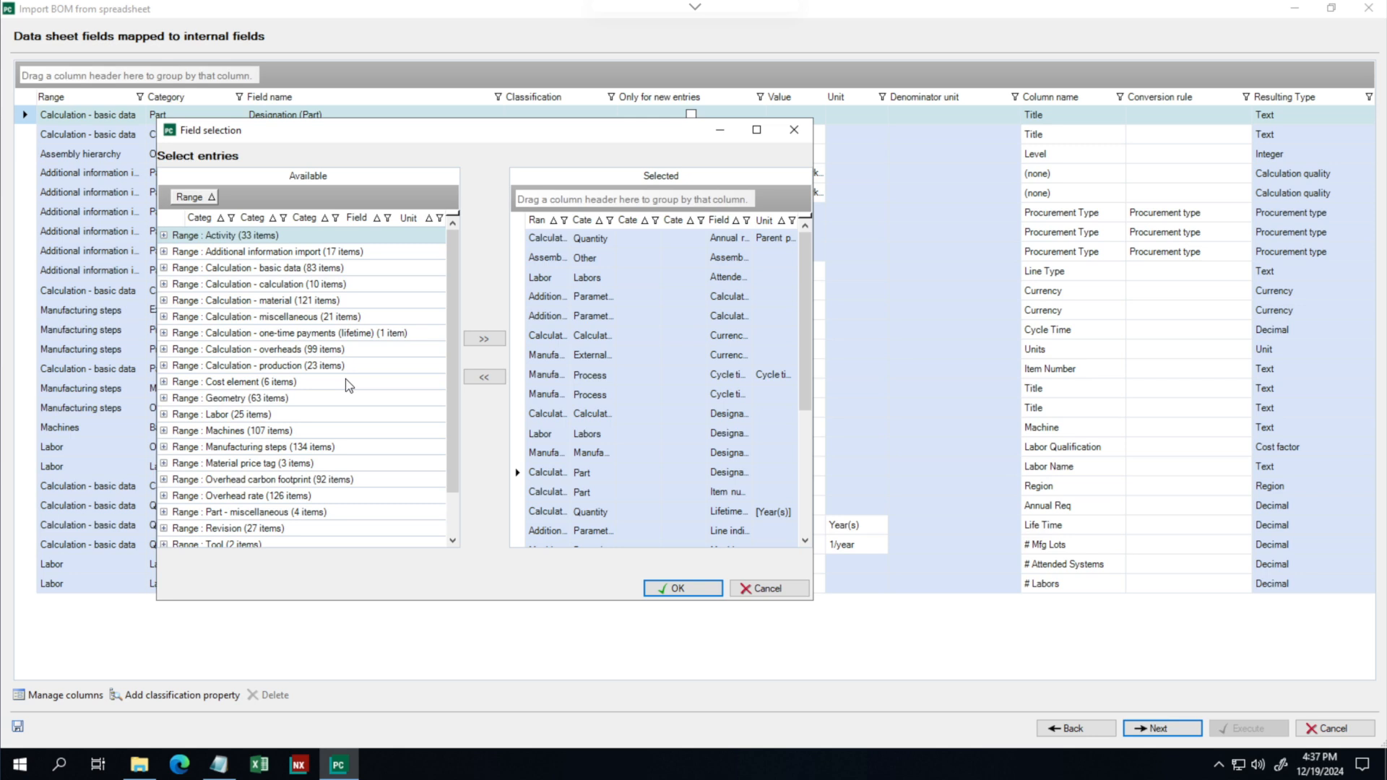
pyautogui.click(365, 350)
pyautogui.click(164, 350)
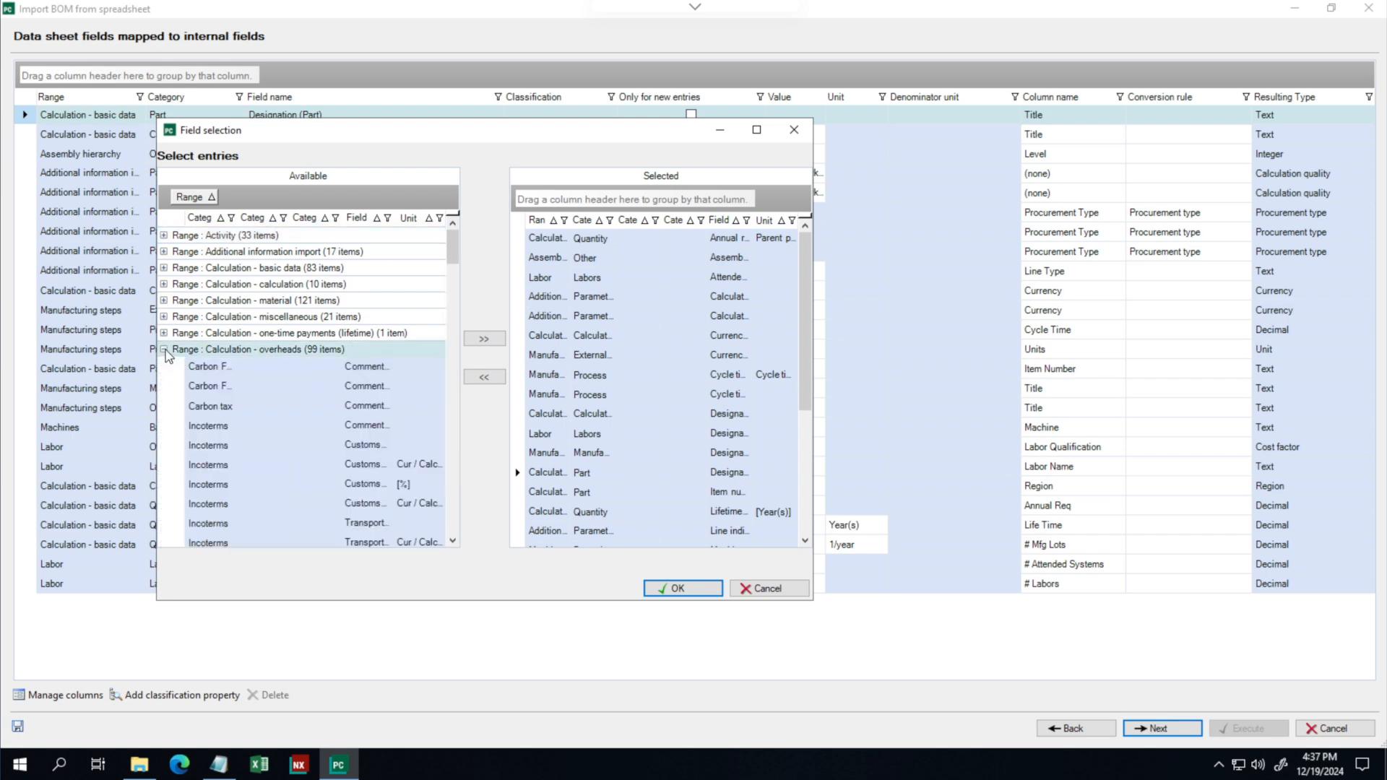
pyautogui.click(211, 372)
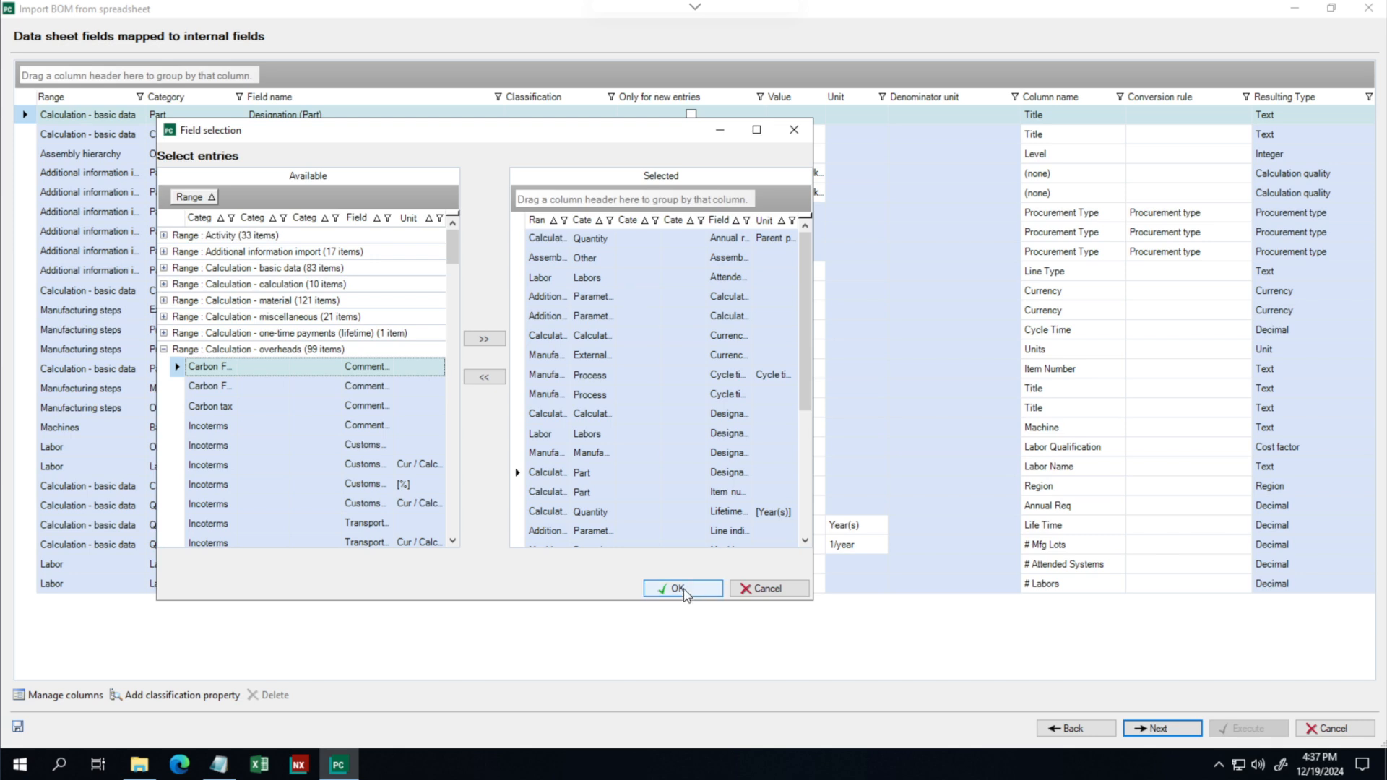
pyautogui.click(800, 593)
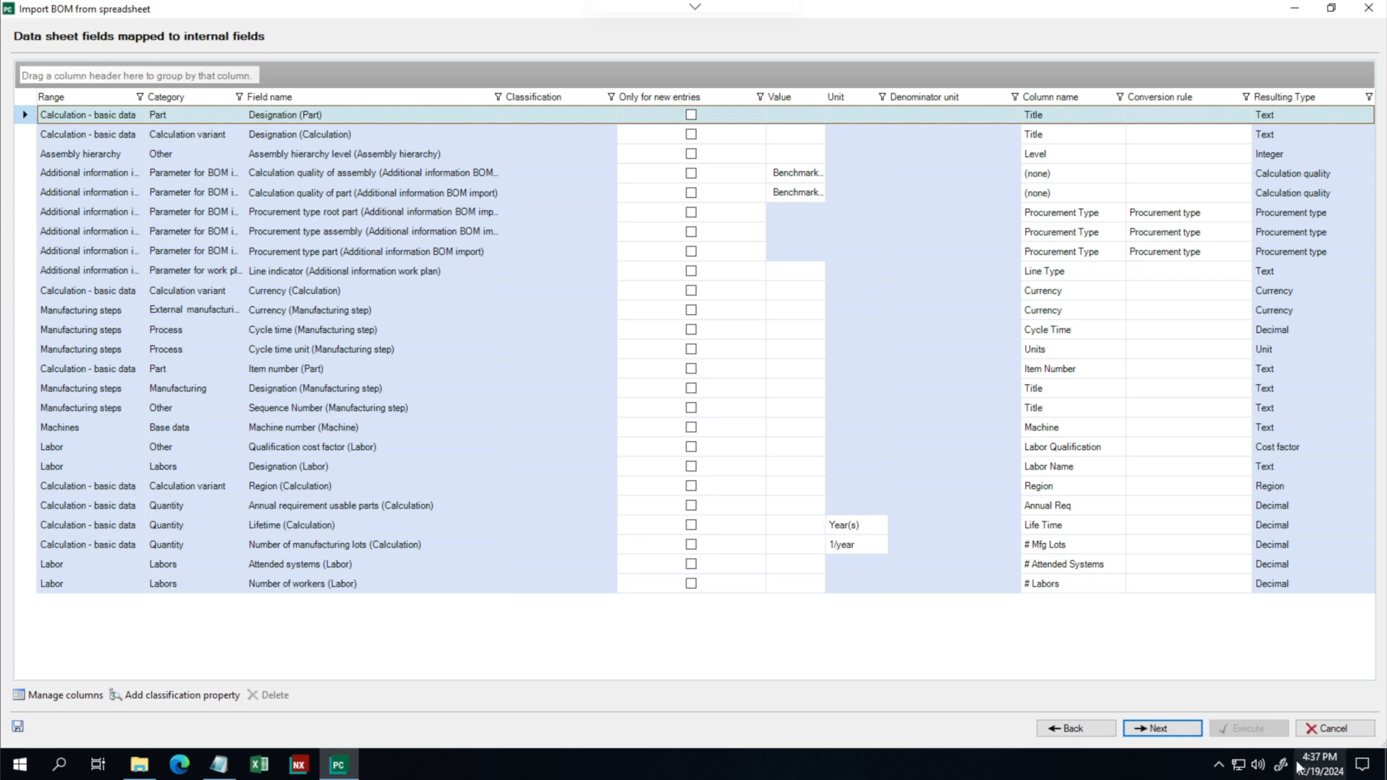
# Step: Accept the field mapping and enable Look up machines in assets in the additional import options
pyautogui.click(1164, 729)
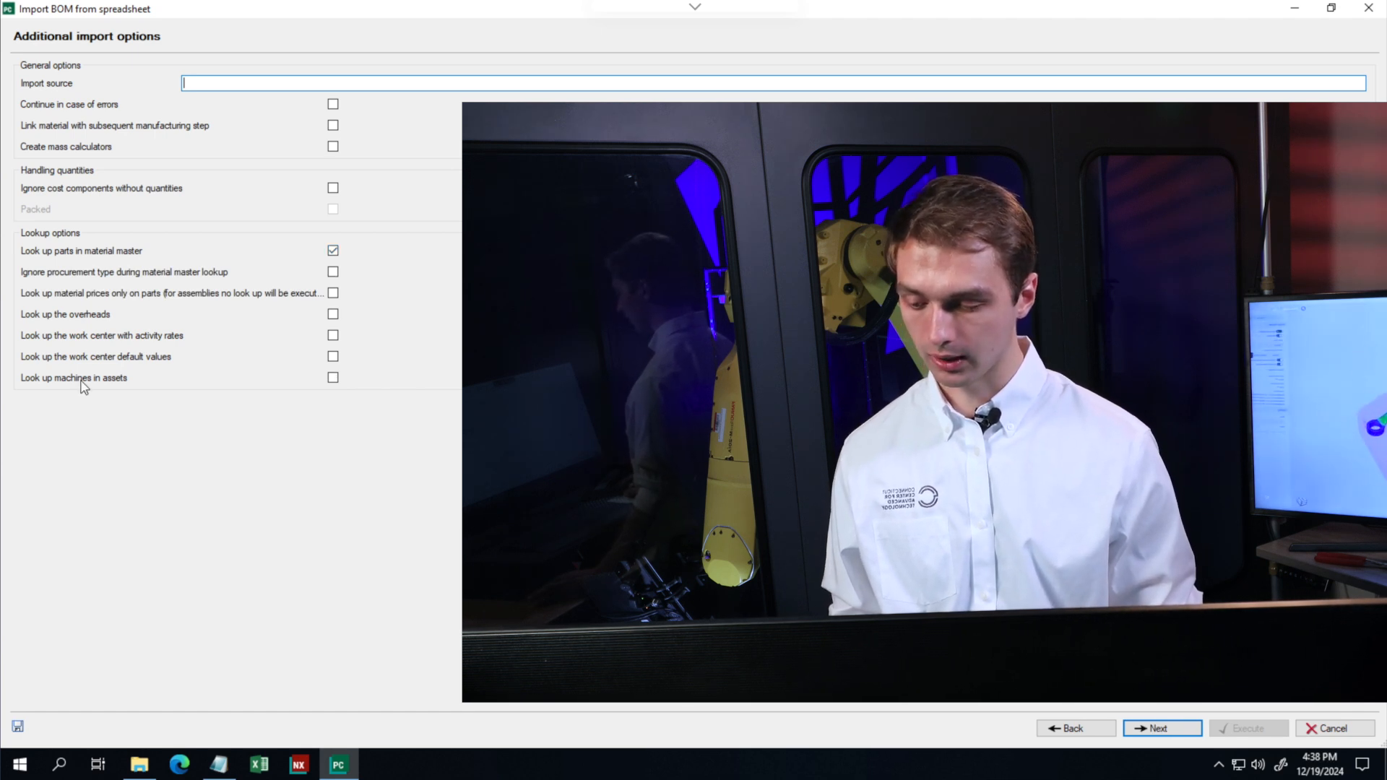
pyautogui.click(333, 378)
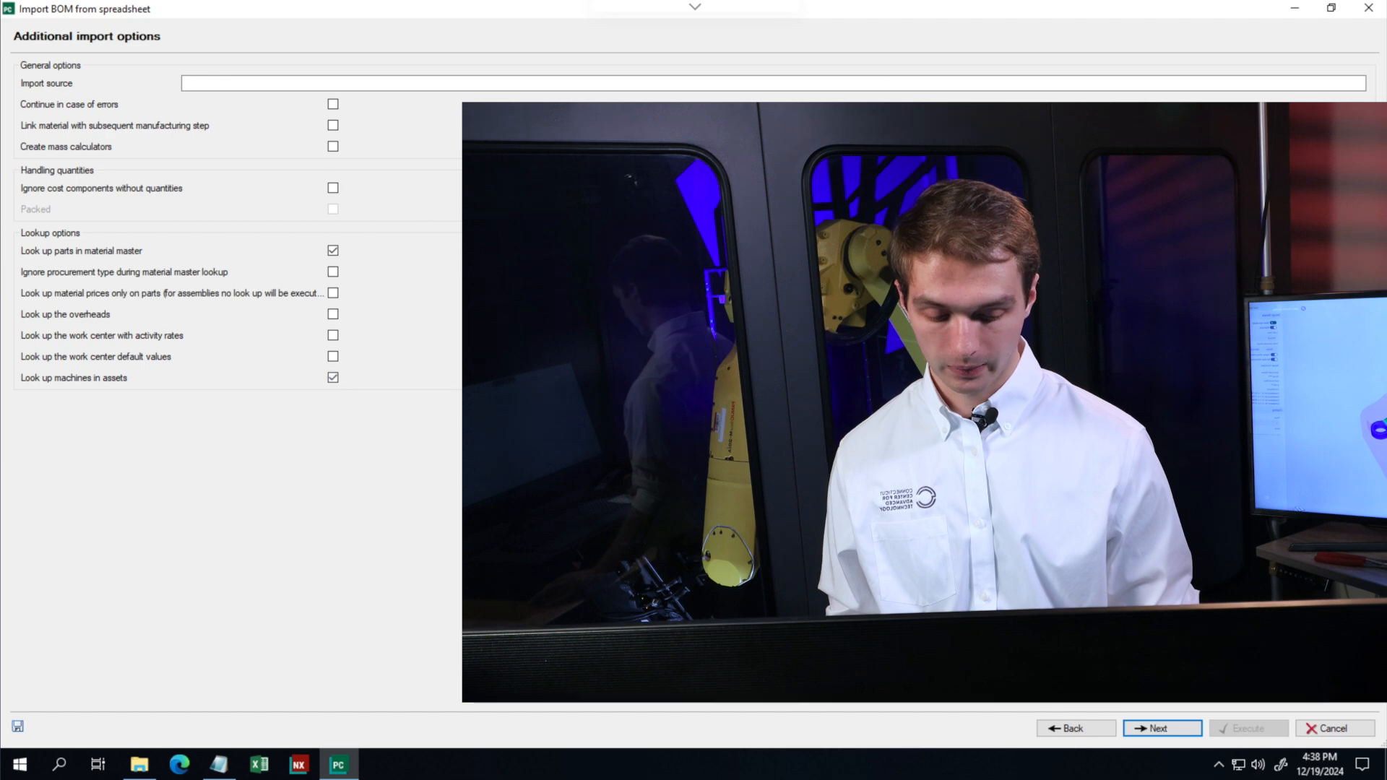
pyautogui.click(1182, 736)
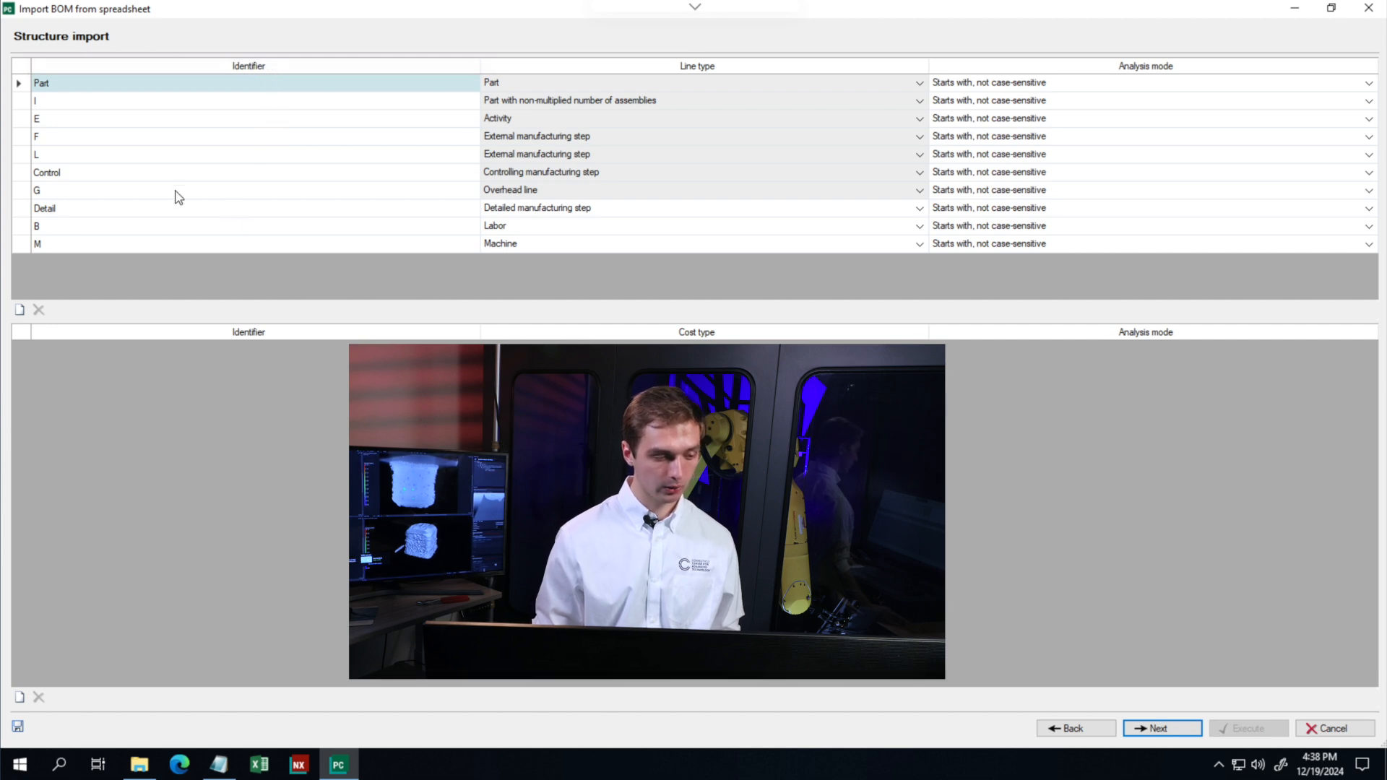
# Step: Examine the structure import identifiers and their line types, including Part, Detailed manufacturing step, Labor and Machine
pyautogui.click(160, 84)
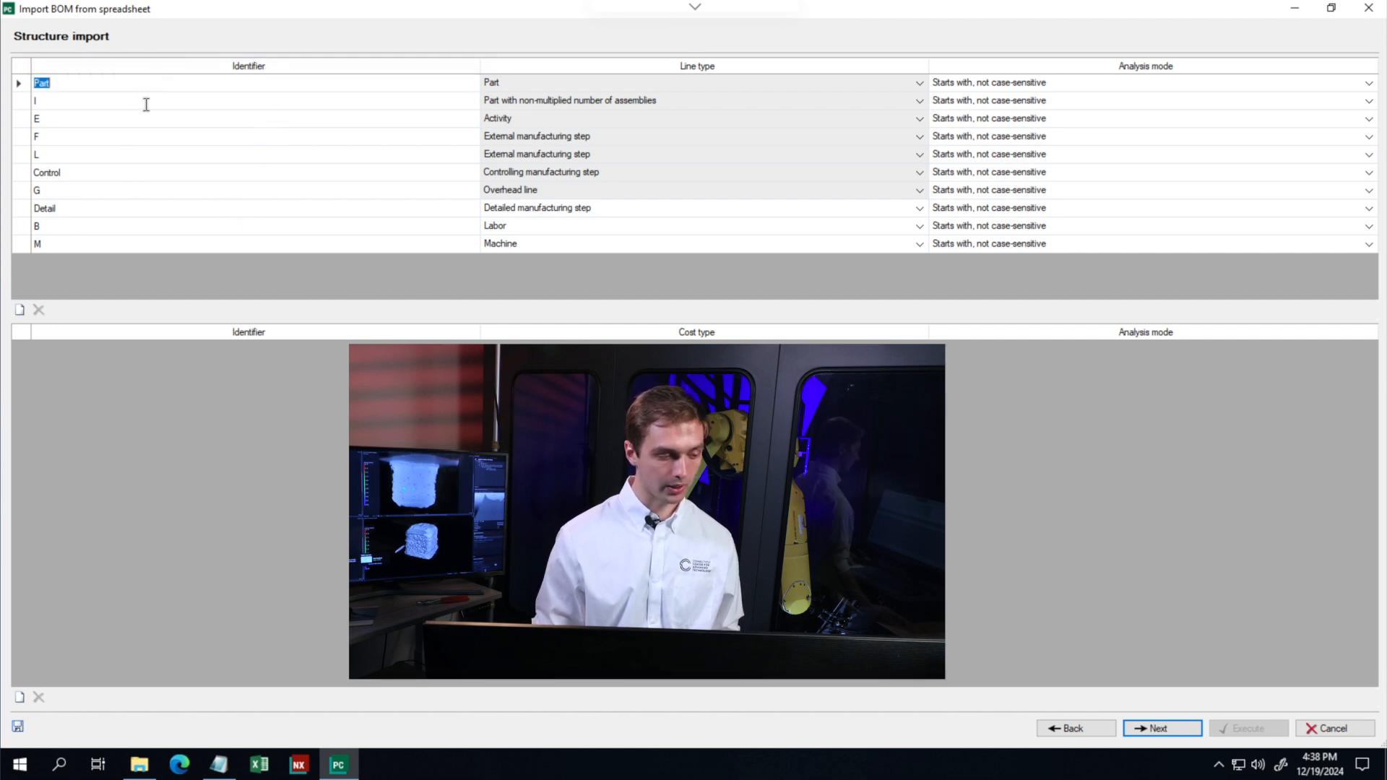
pyautogui.click(80, 199)
pyautogui.click(78, 246)
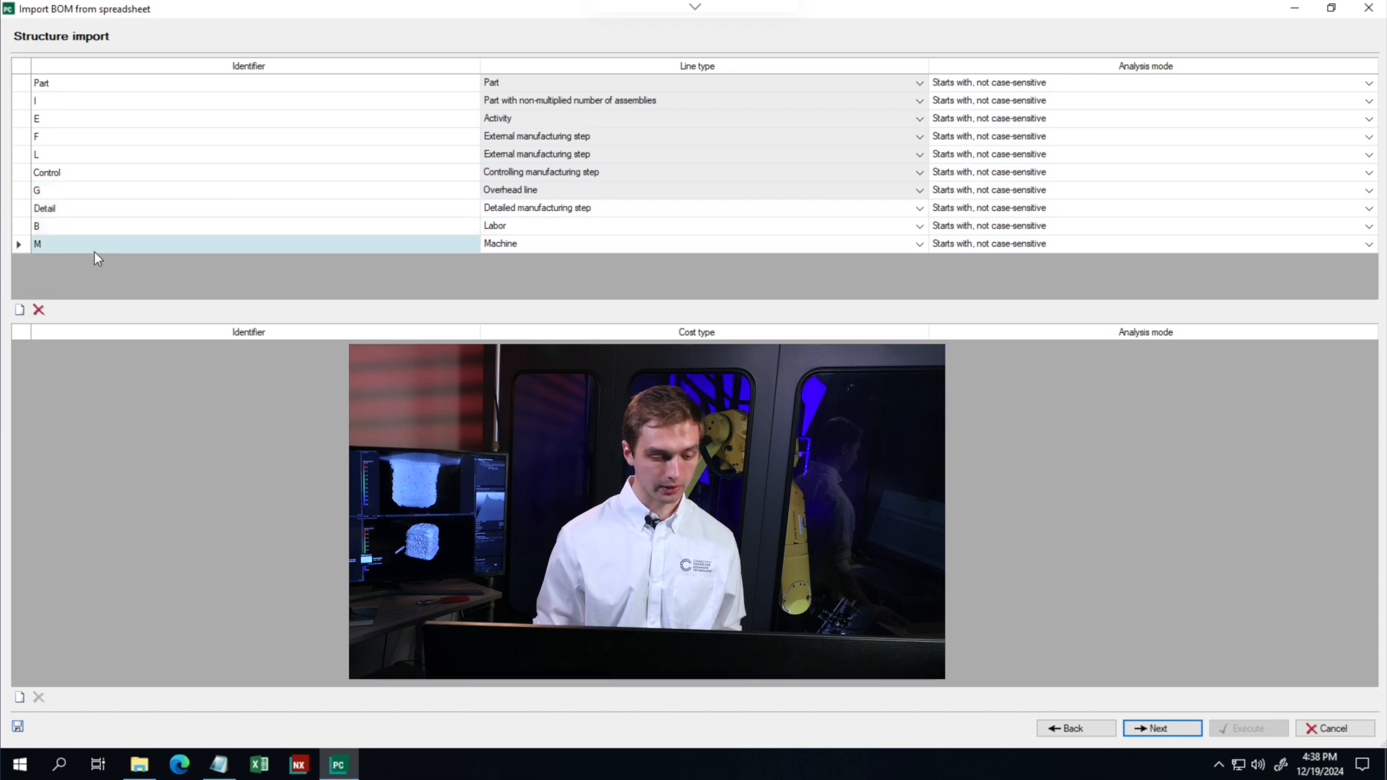
pyautogui.click(527, 229)
pyautogui.click(523, 245)
pyautogui.click(526, 231)
pyautogui.click(524, 246)
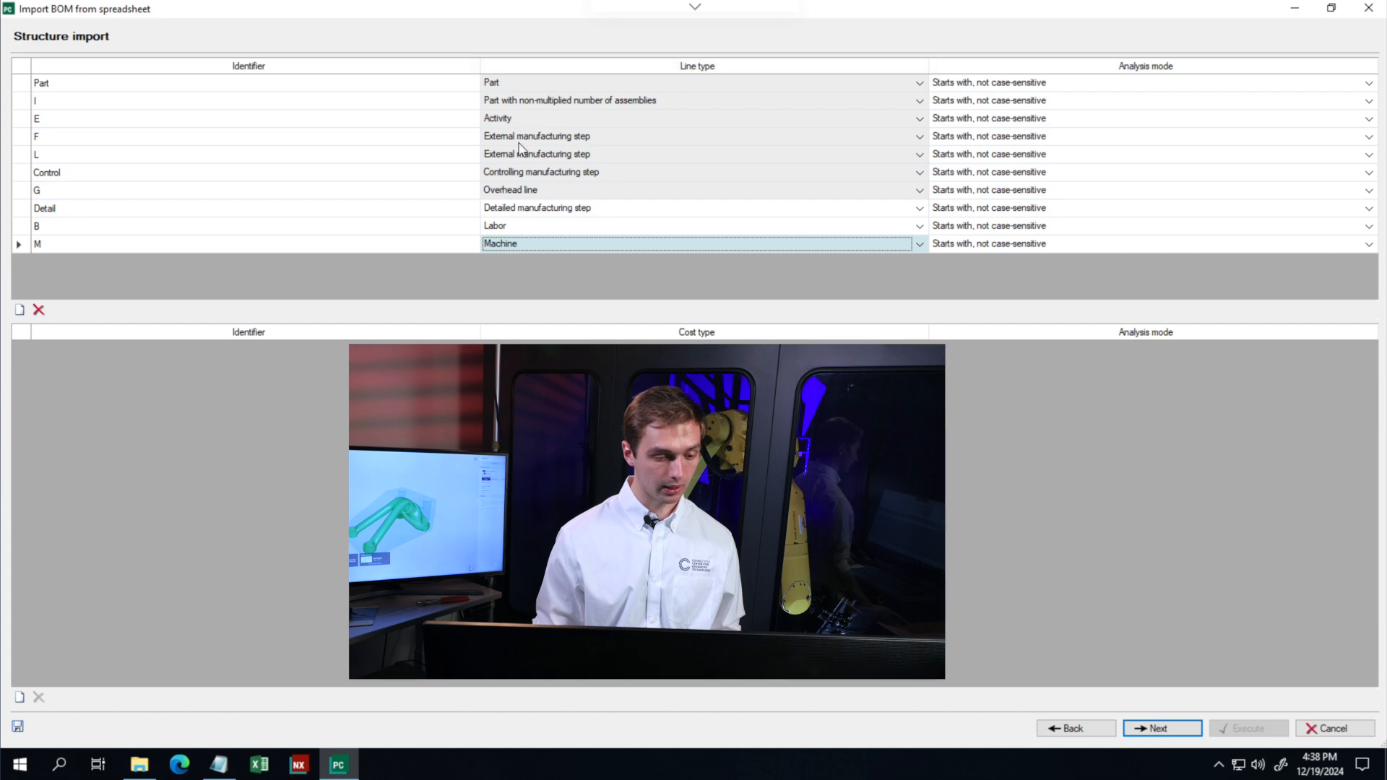
pyautogui.click(508, 209)
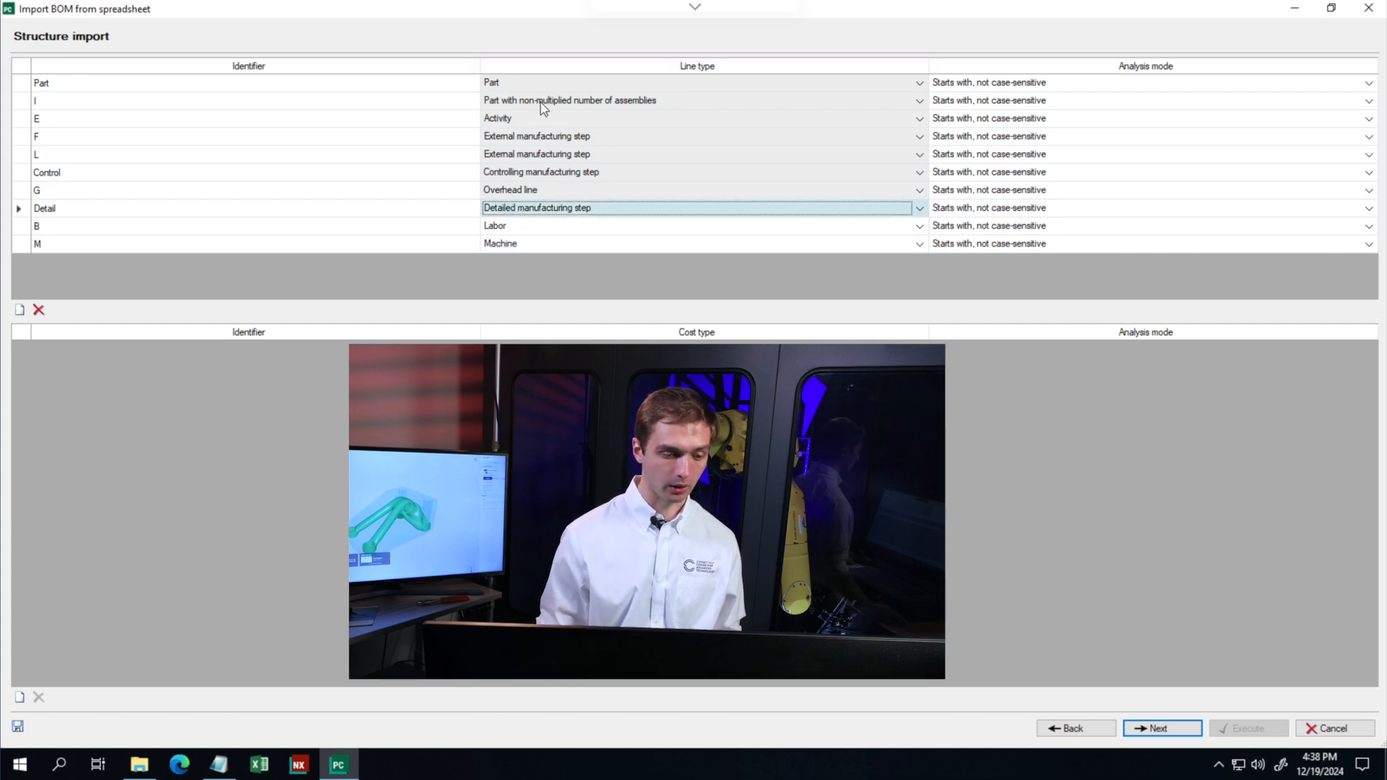
pyautogui.click(542, 83)
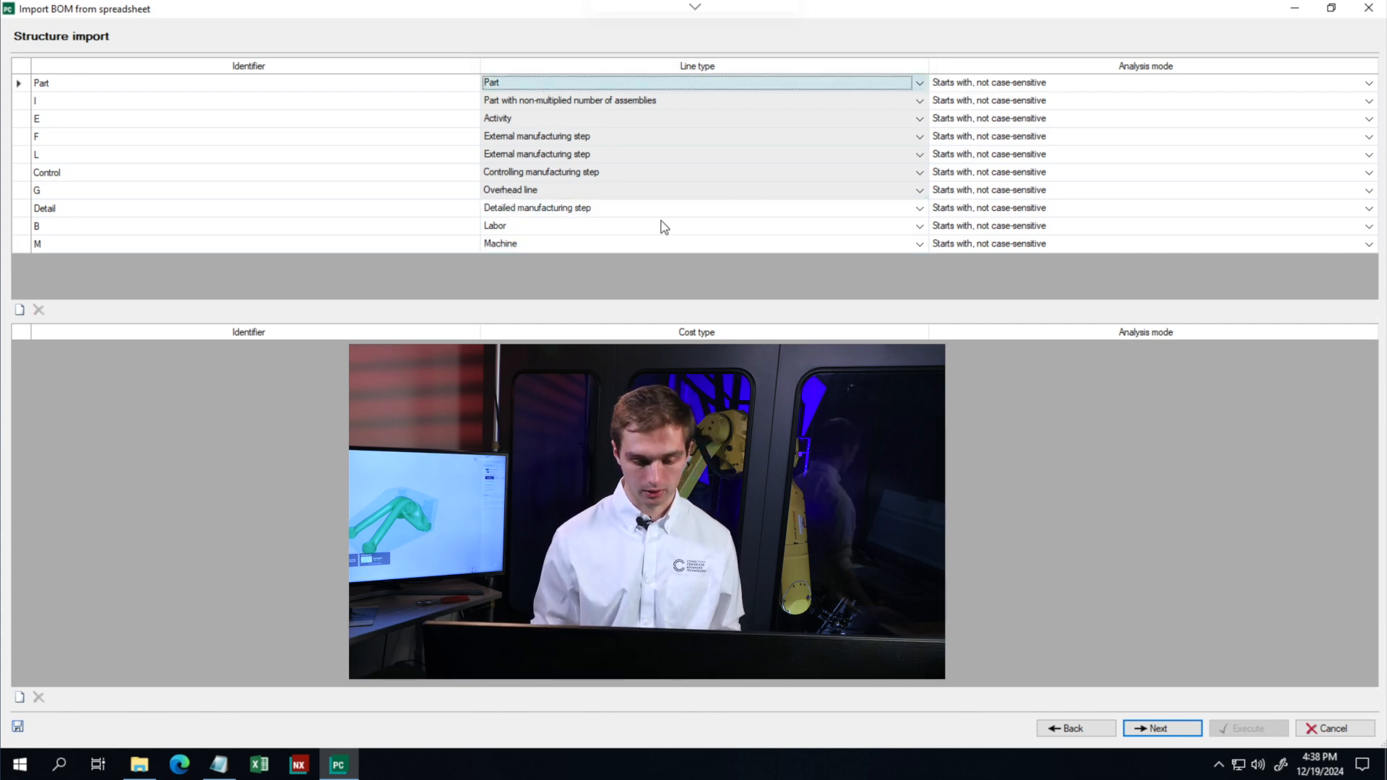
# Step: Accept the structure import and No update of existing data, then execute the BOM import and save its configuration
pyautogui.click(1159, 729)
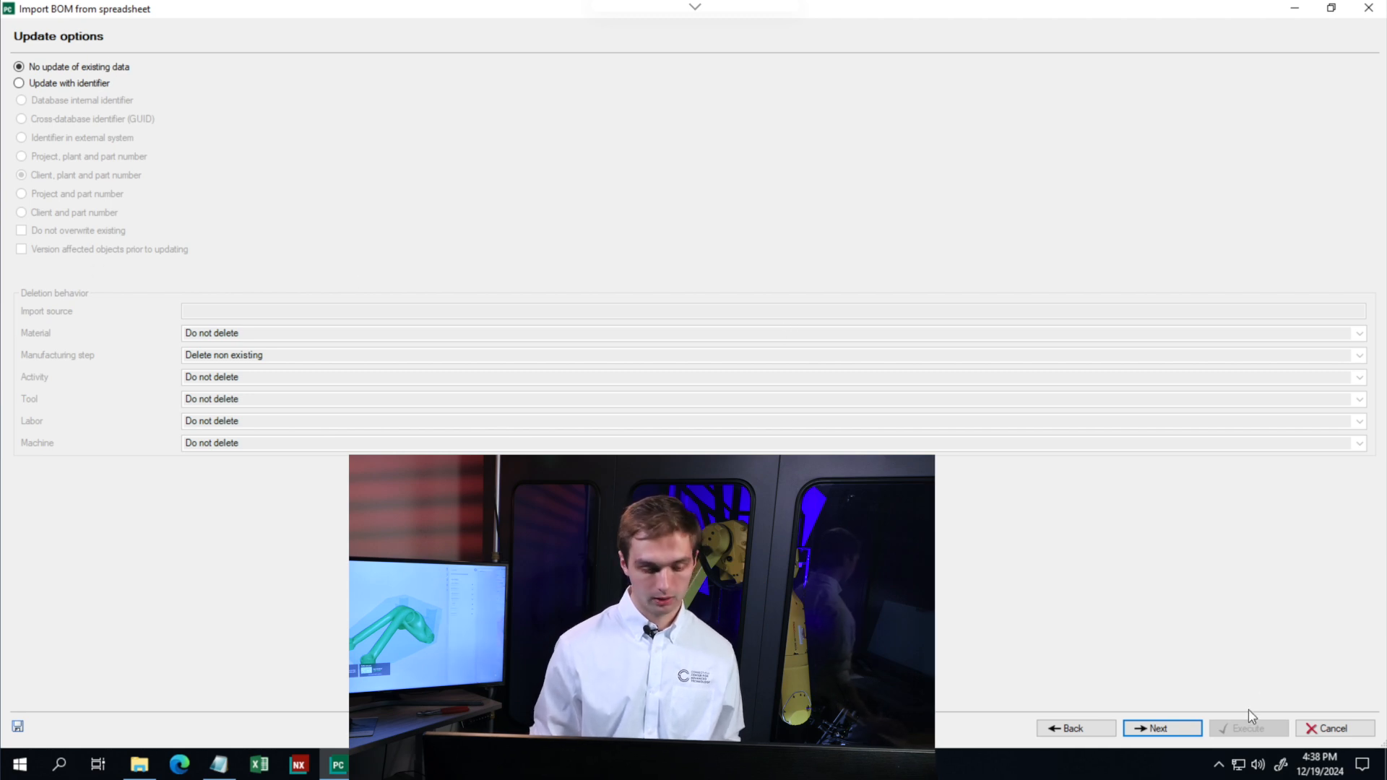
pyautogui.click(1194, 730)
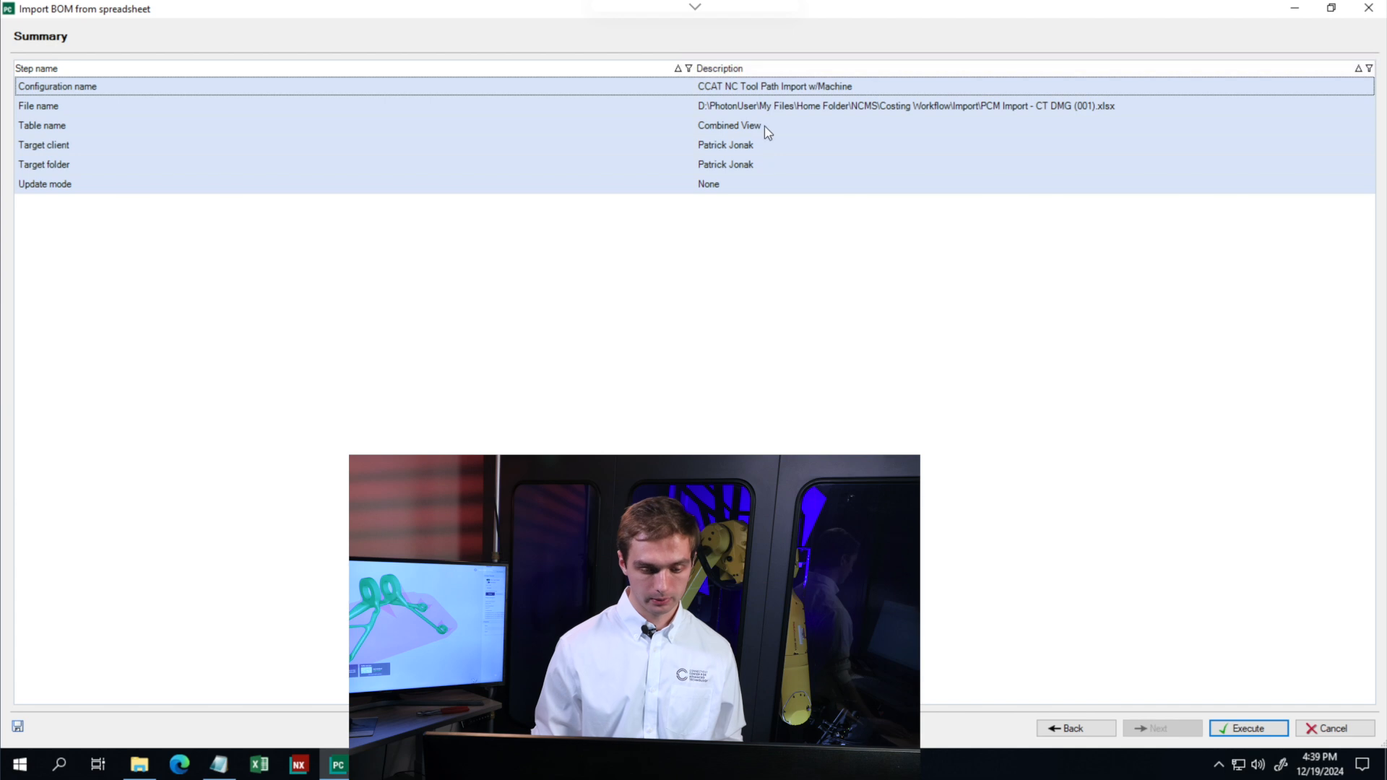
pyautogui.click(1249, 729)
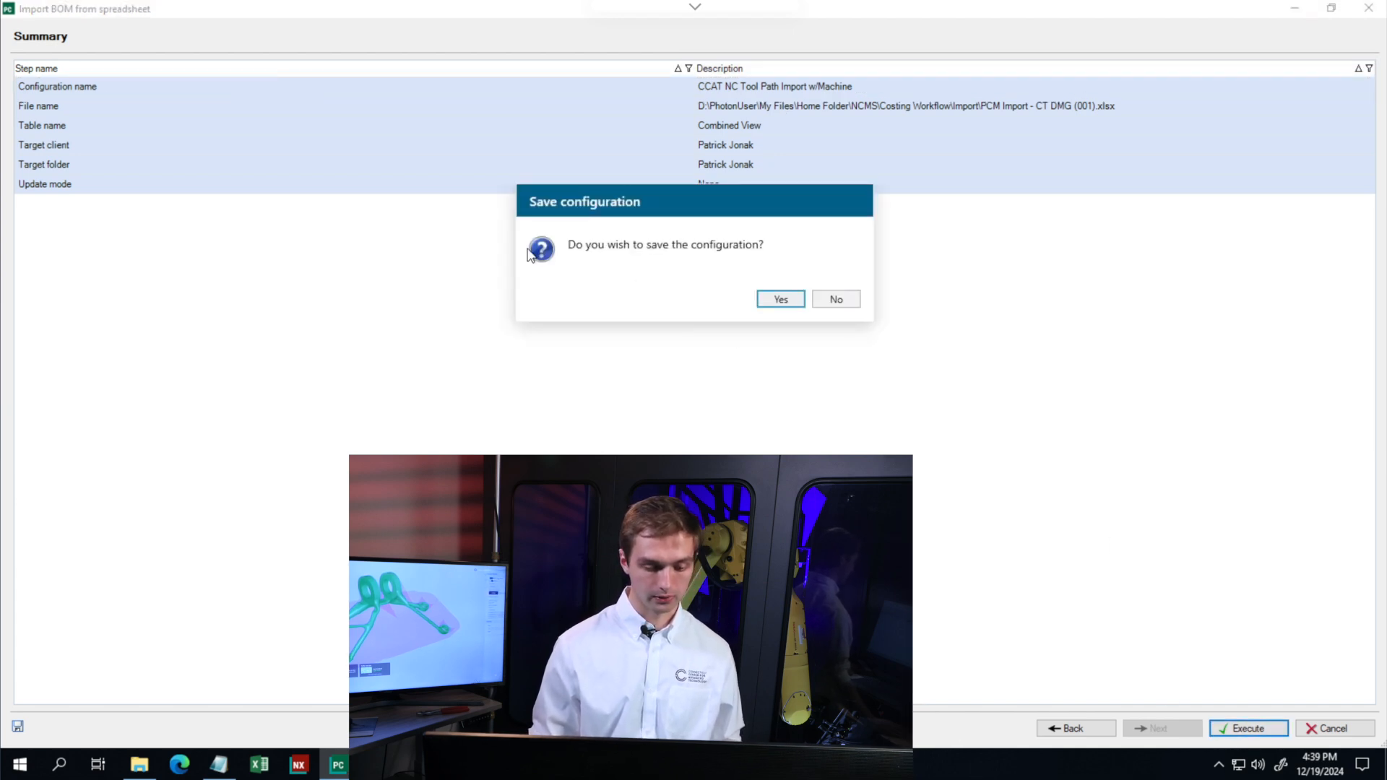
pyautogui.click(778, 302)
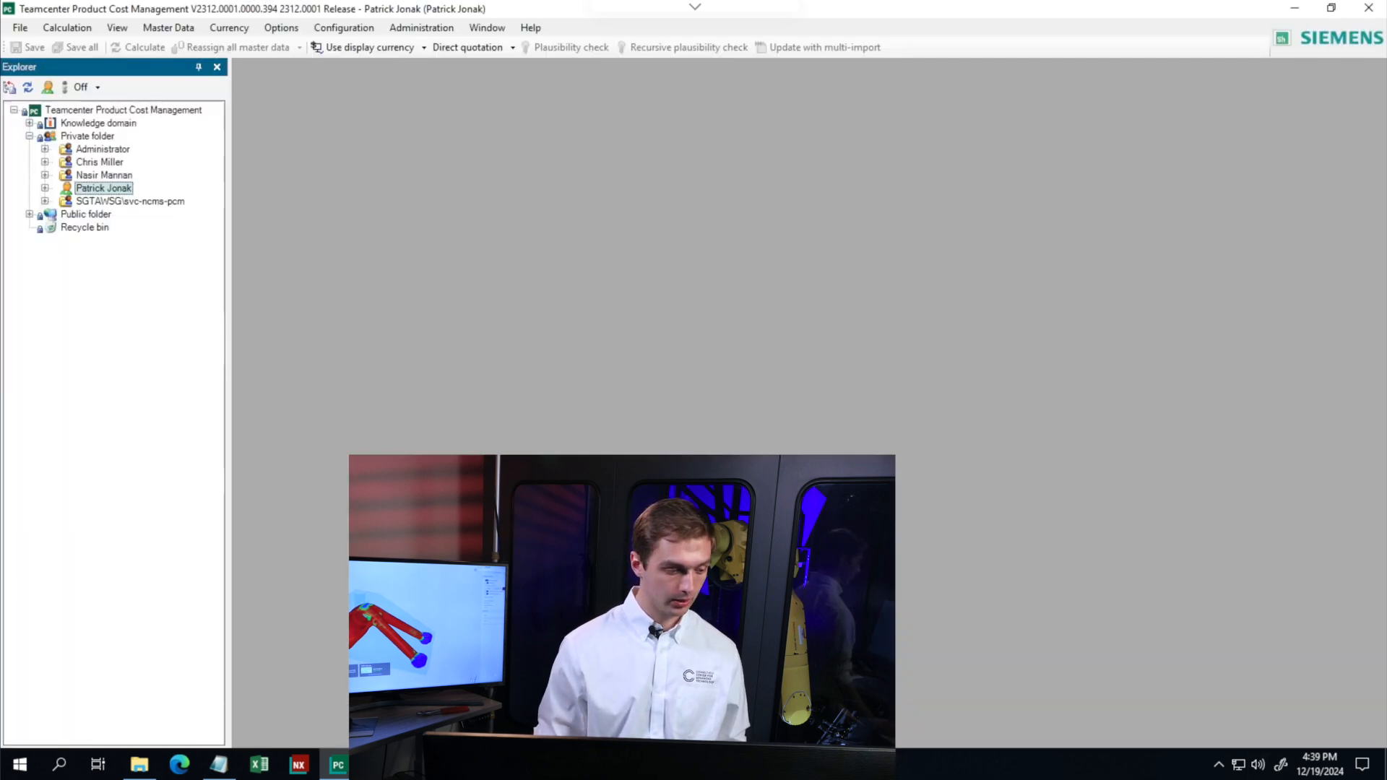
pyautogui.click(1330, 728)
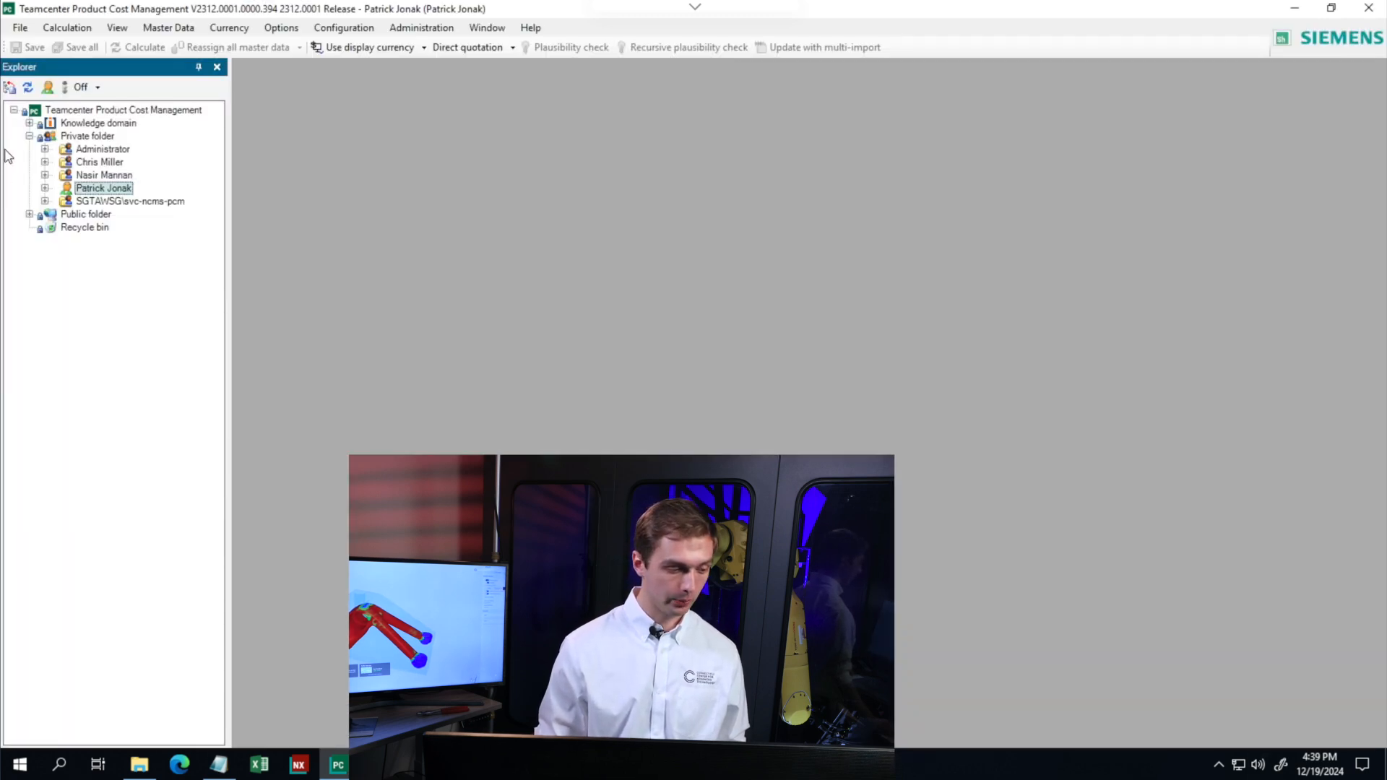
# Step: Open the imported Test-Part-CT-DMG (1) from the user's private folder
pyautogui.click(45, 189)
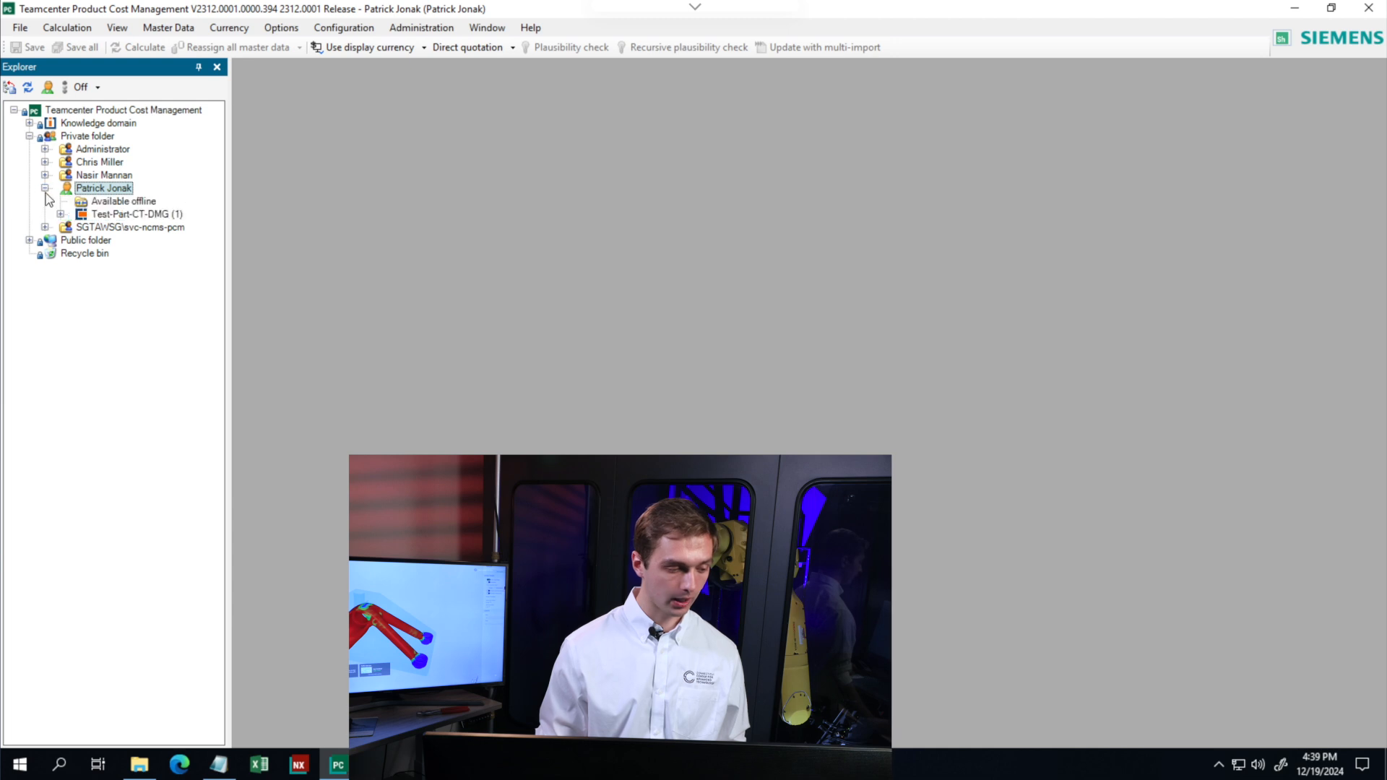
pyautogui.click(108, 216)
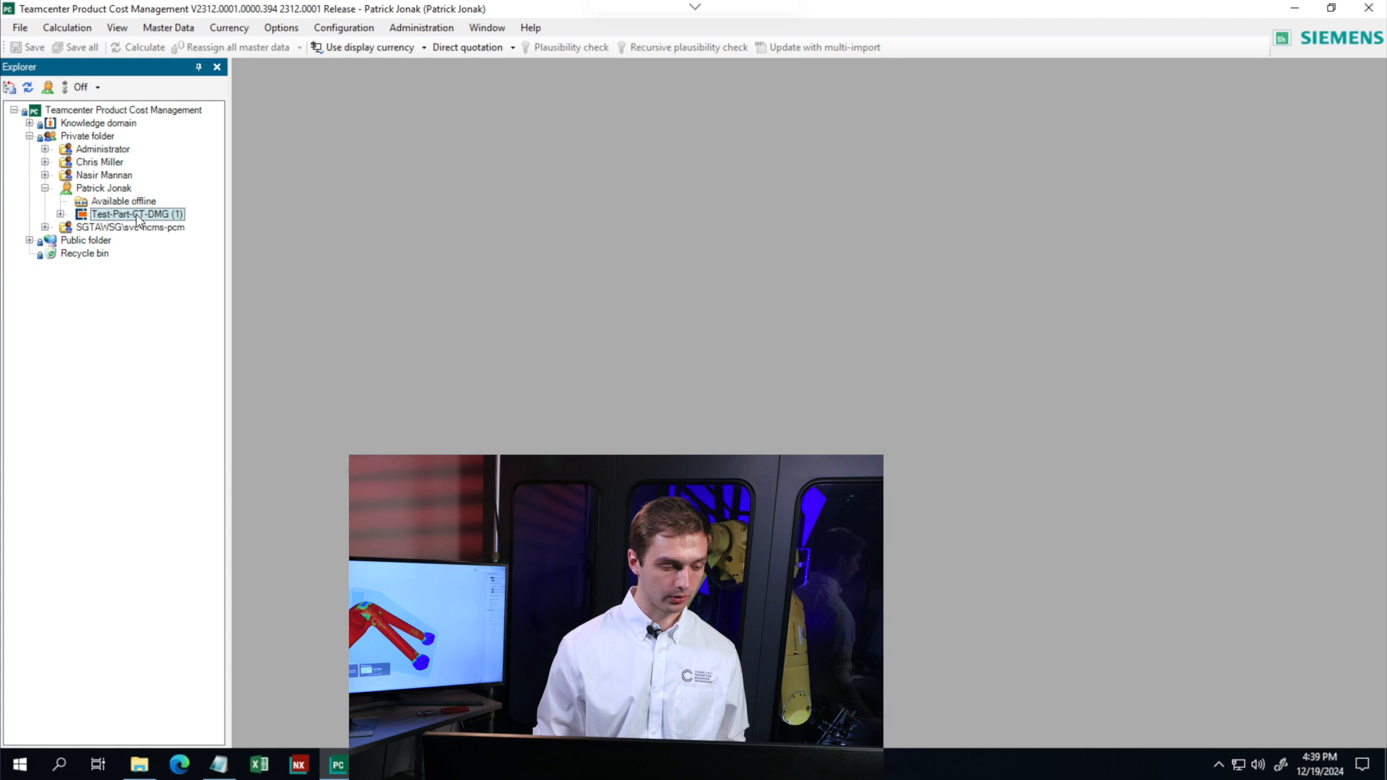
pyautogui.doubleClick(137, 215)
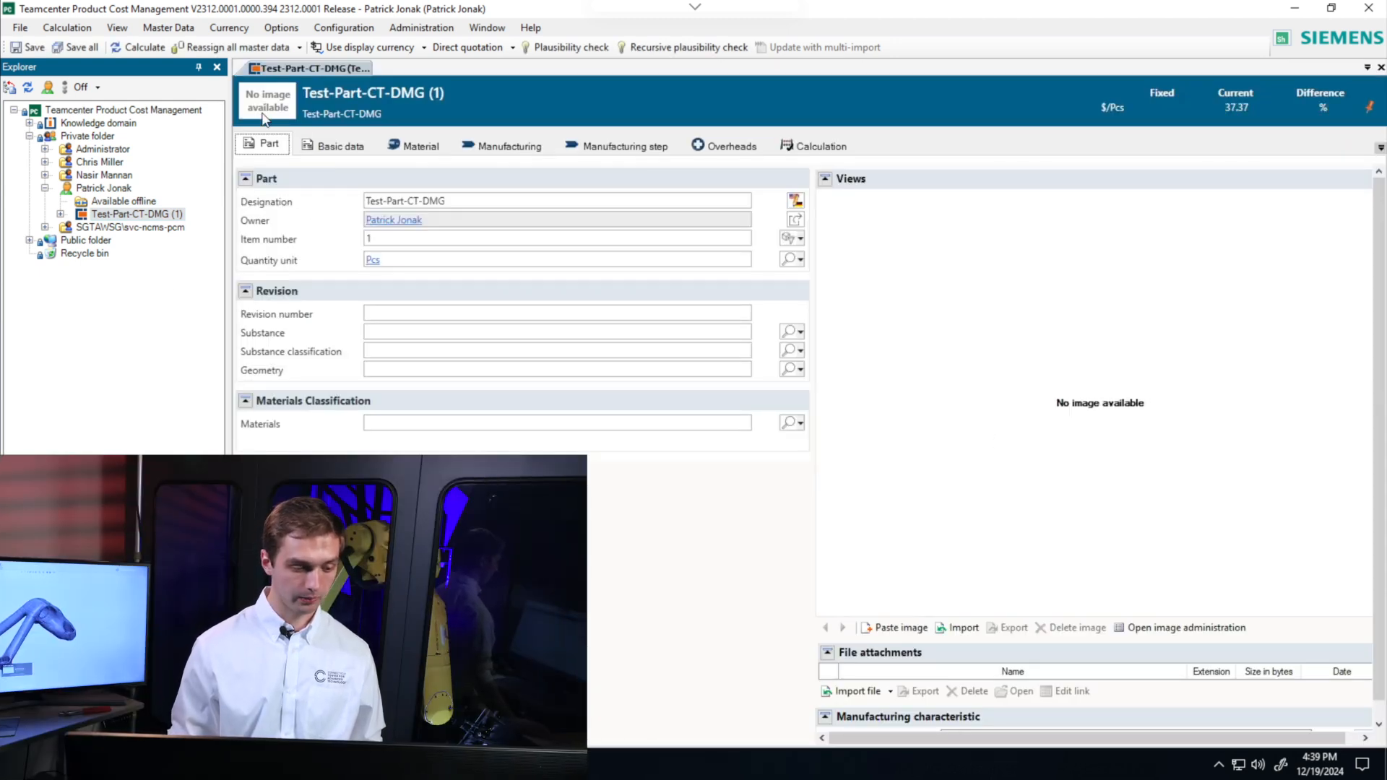
# Step: Add a new material of the Standard type to the part's materials
pyautogui.click(417, 155)
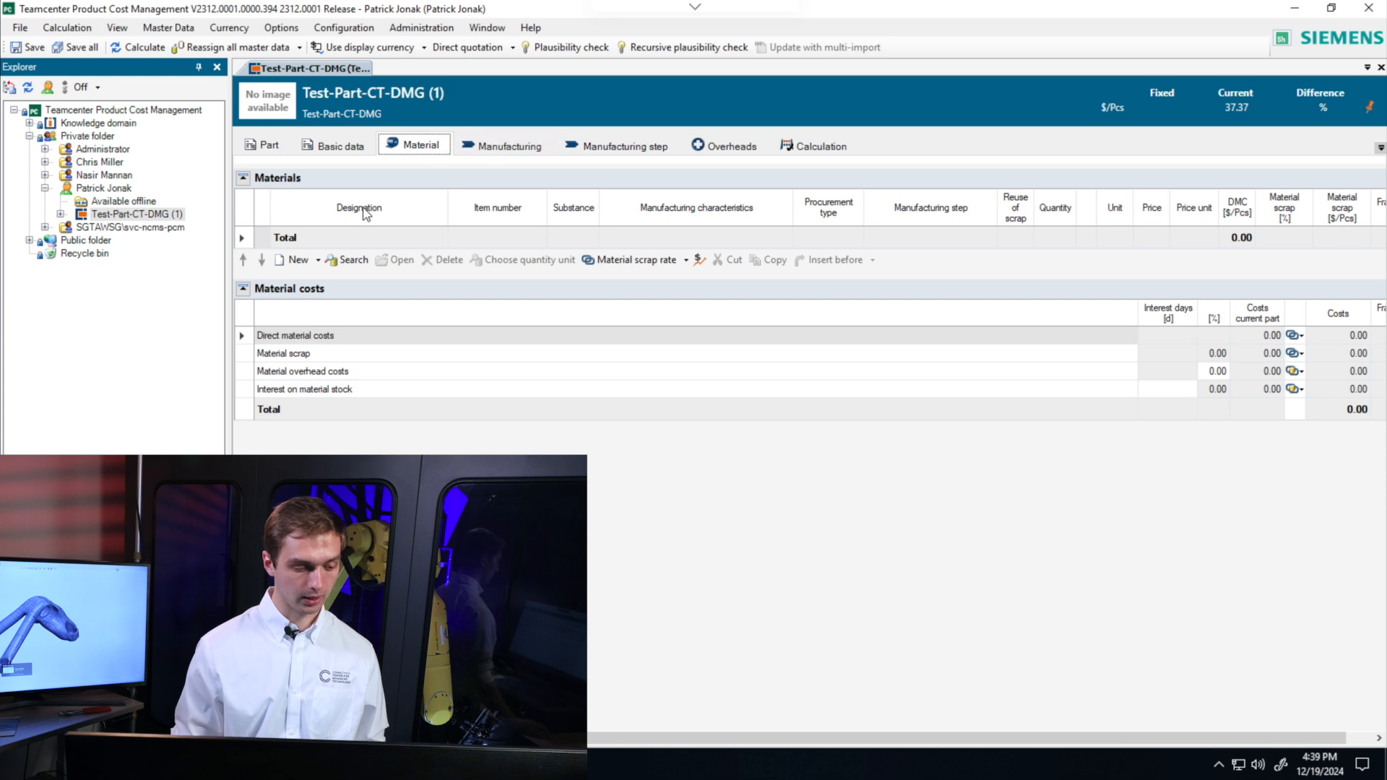
pyautogui.click(307, 259)
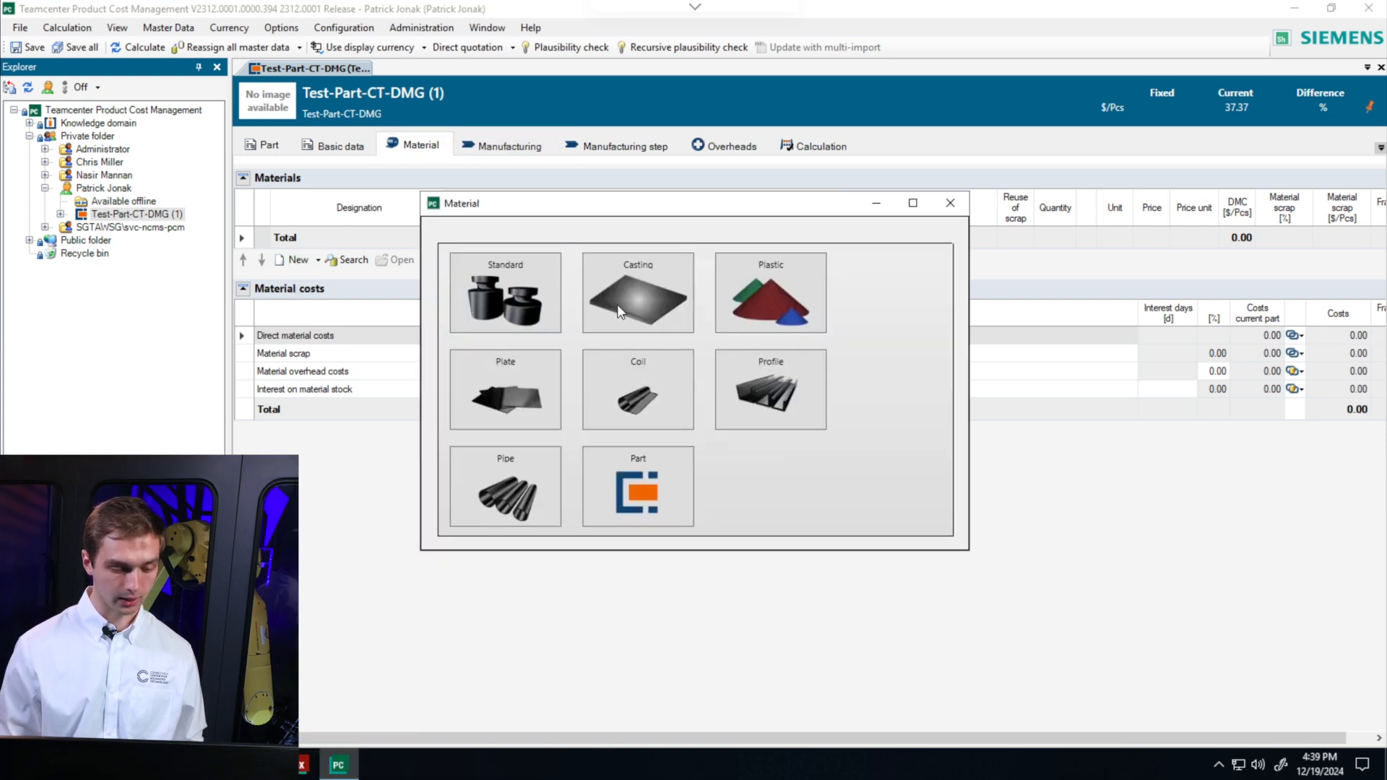
pyautogui.click(530, 318)
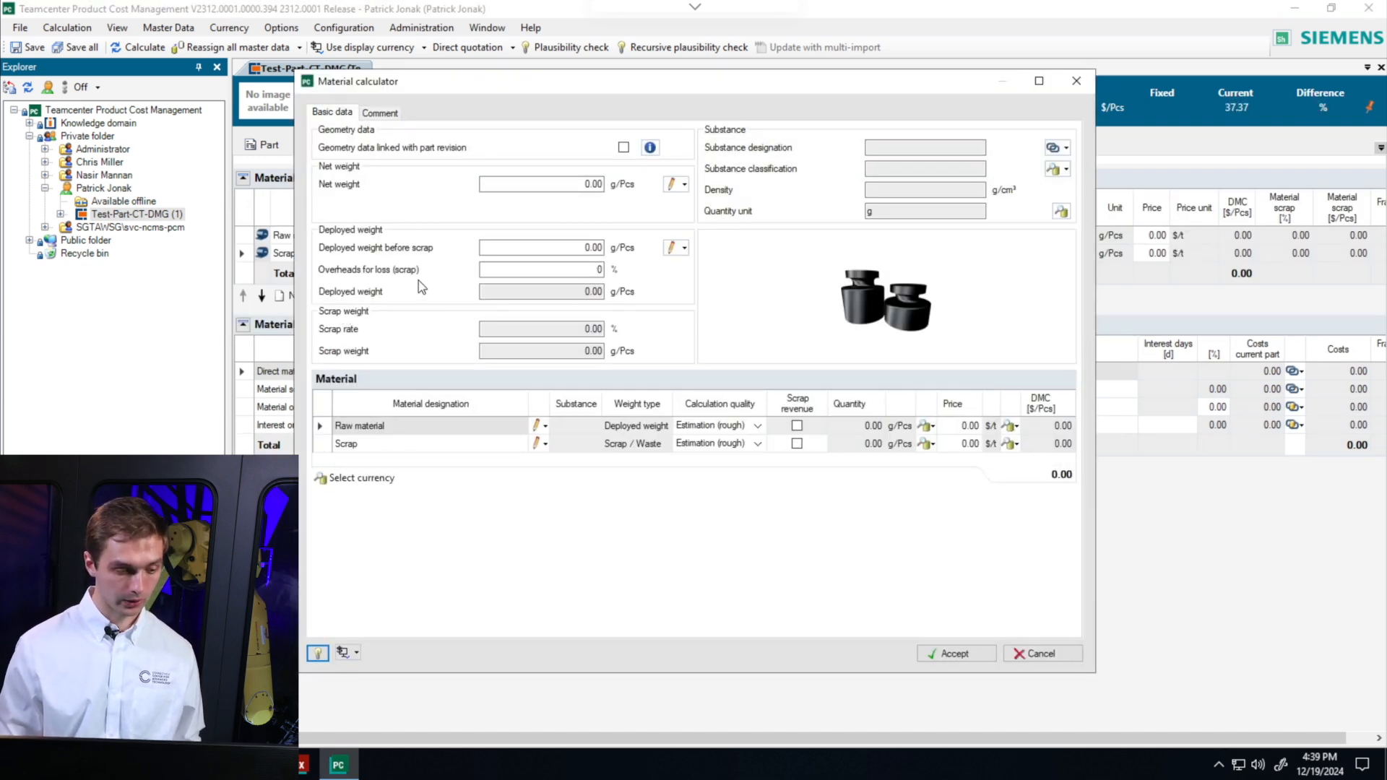
# Step: Set the material's net weight to Calculated and its deployed weight before scrap to Detailed input
pyautogui.click(685, 185)
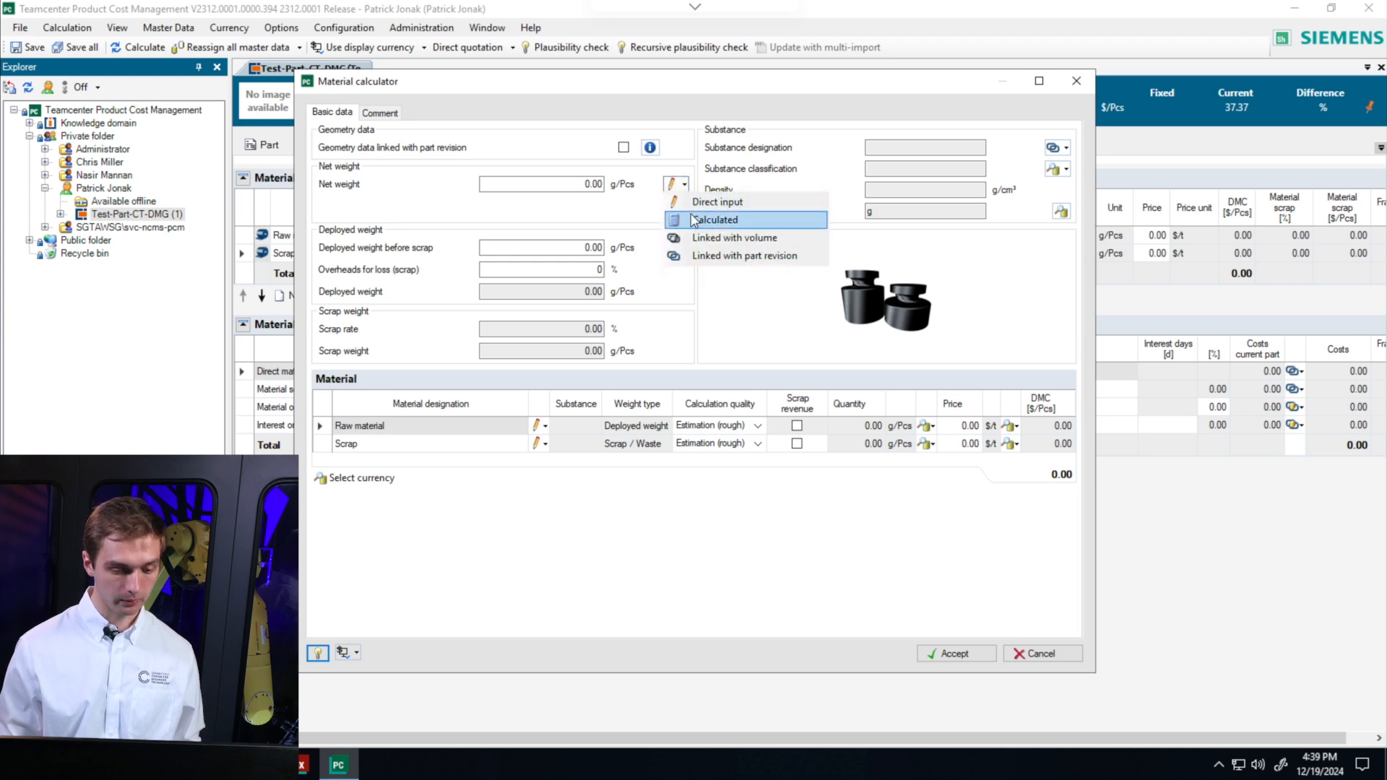
pyautogui.click(693, 220)
pyautogui.click(685, 248)
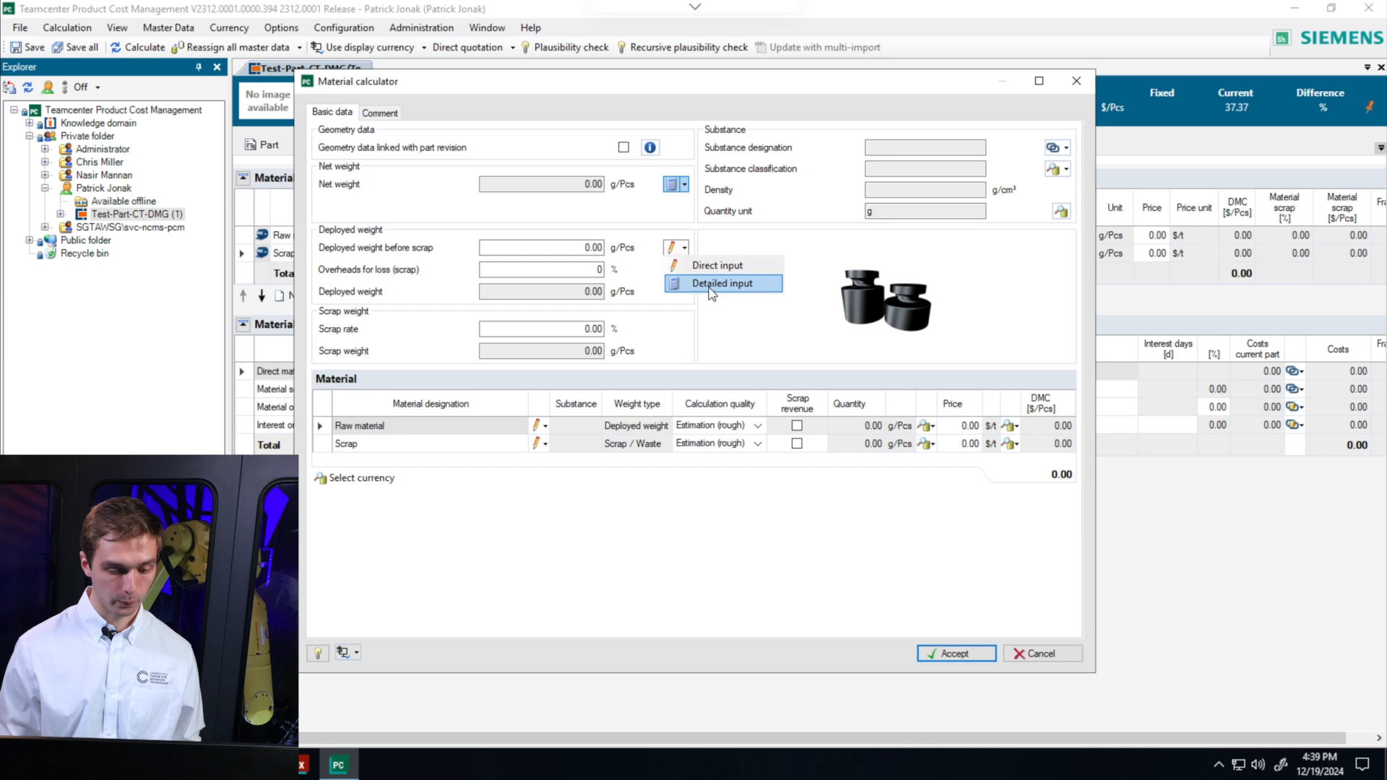
pyautogui.click(712, 287)
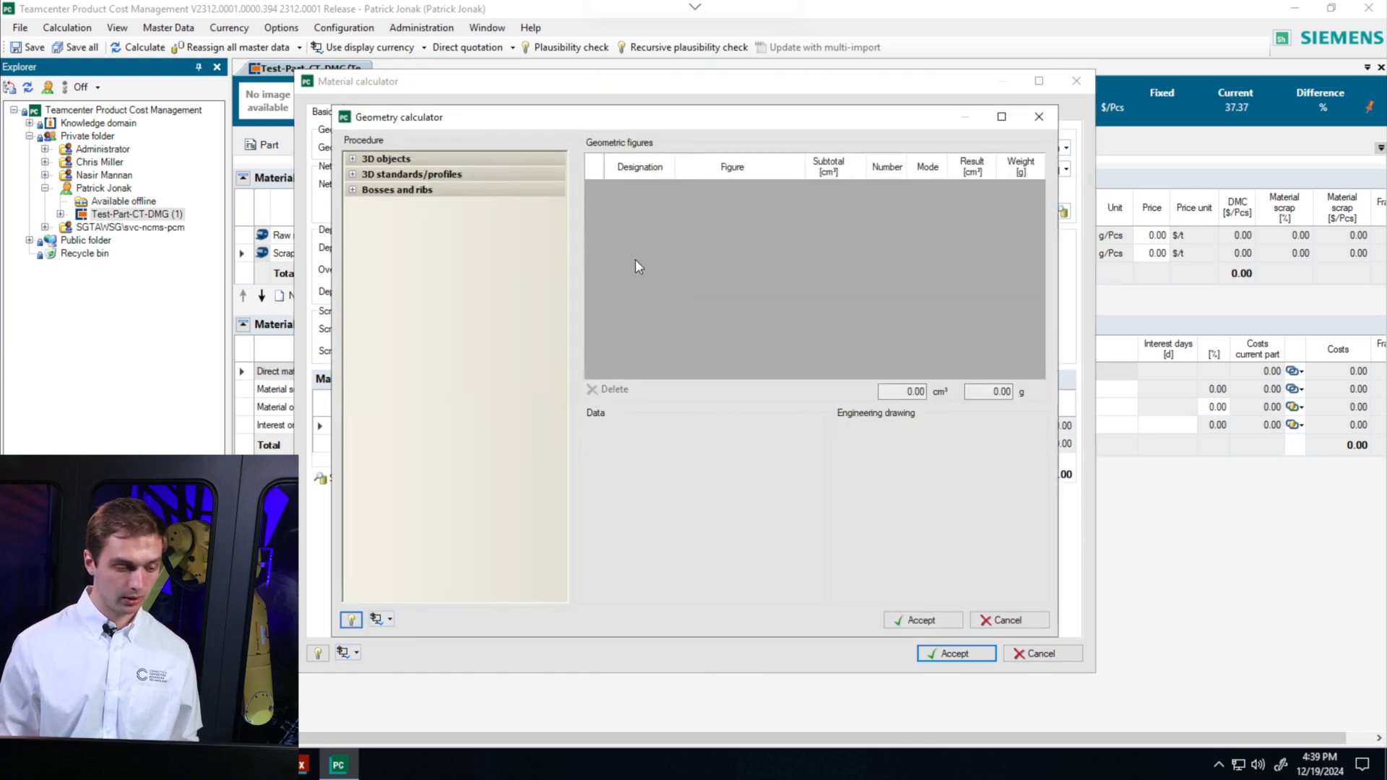
# Step: Add a Cuboid from the 3D objects to the deployed weight geometry and switch its dimensions to inches
pyautogui.click(352, 159)
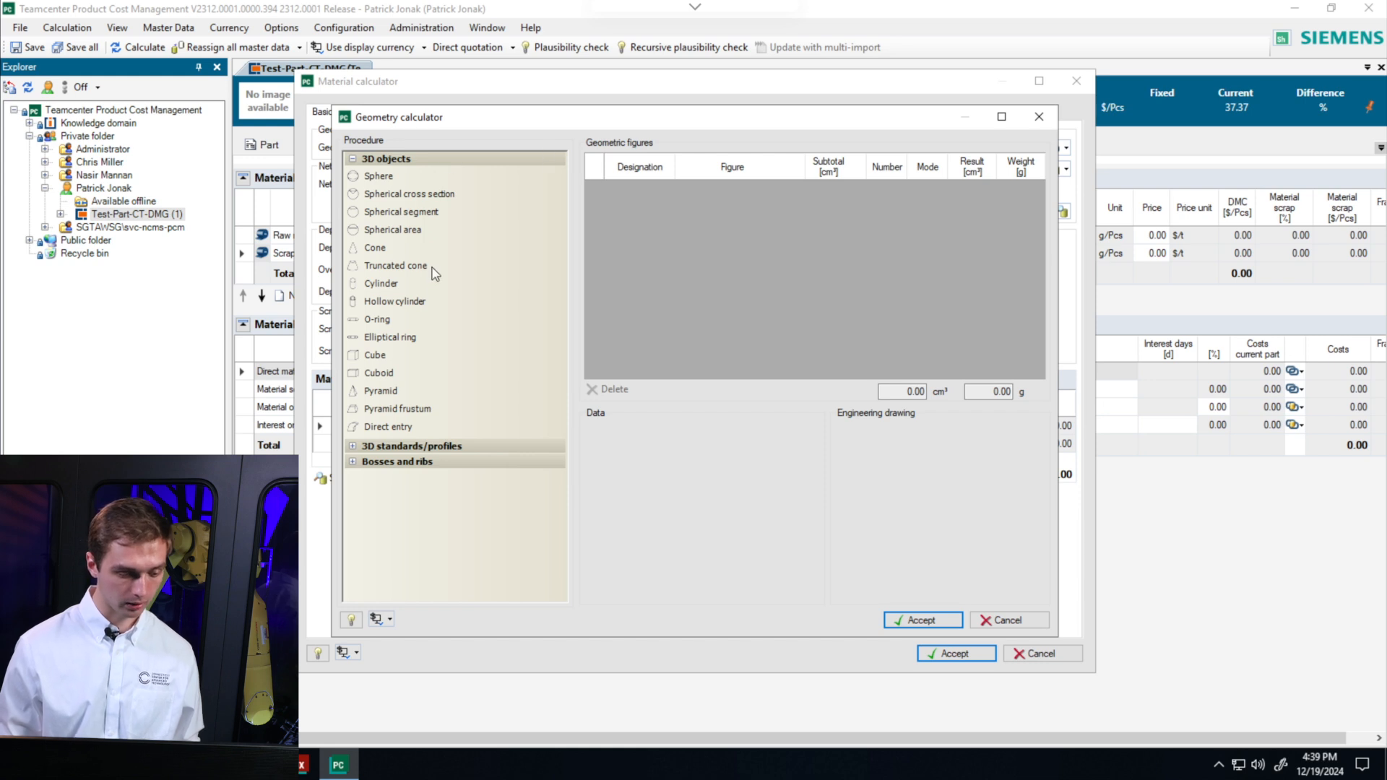
pyautogui.doubleClick(380, 373)
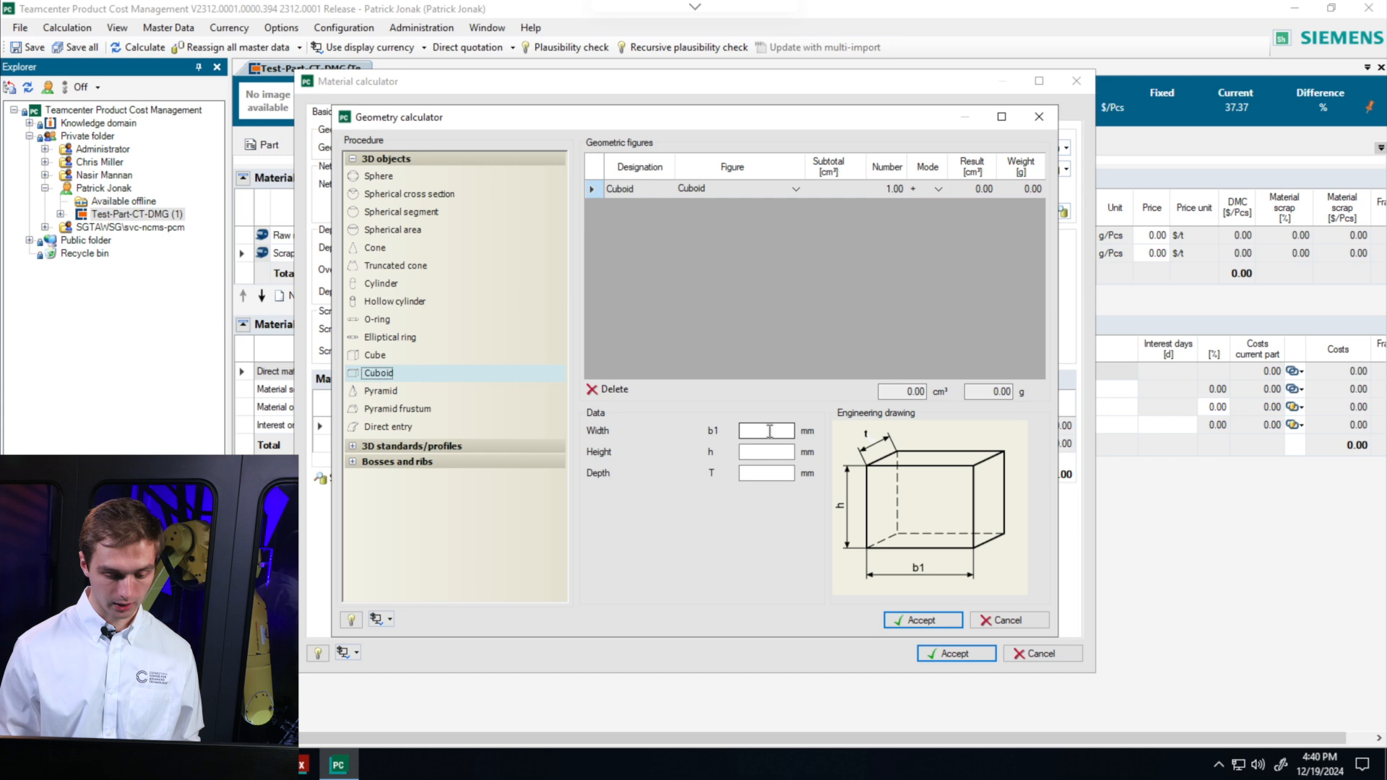
pyautogui.click(808, 431)
pyautogui.click(831, 441)
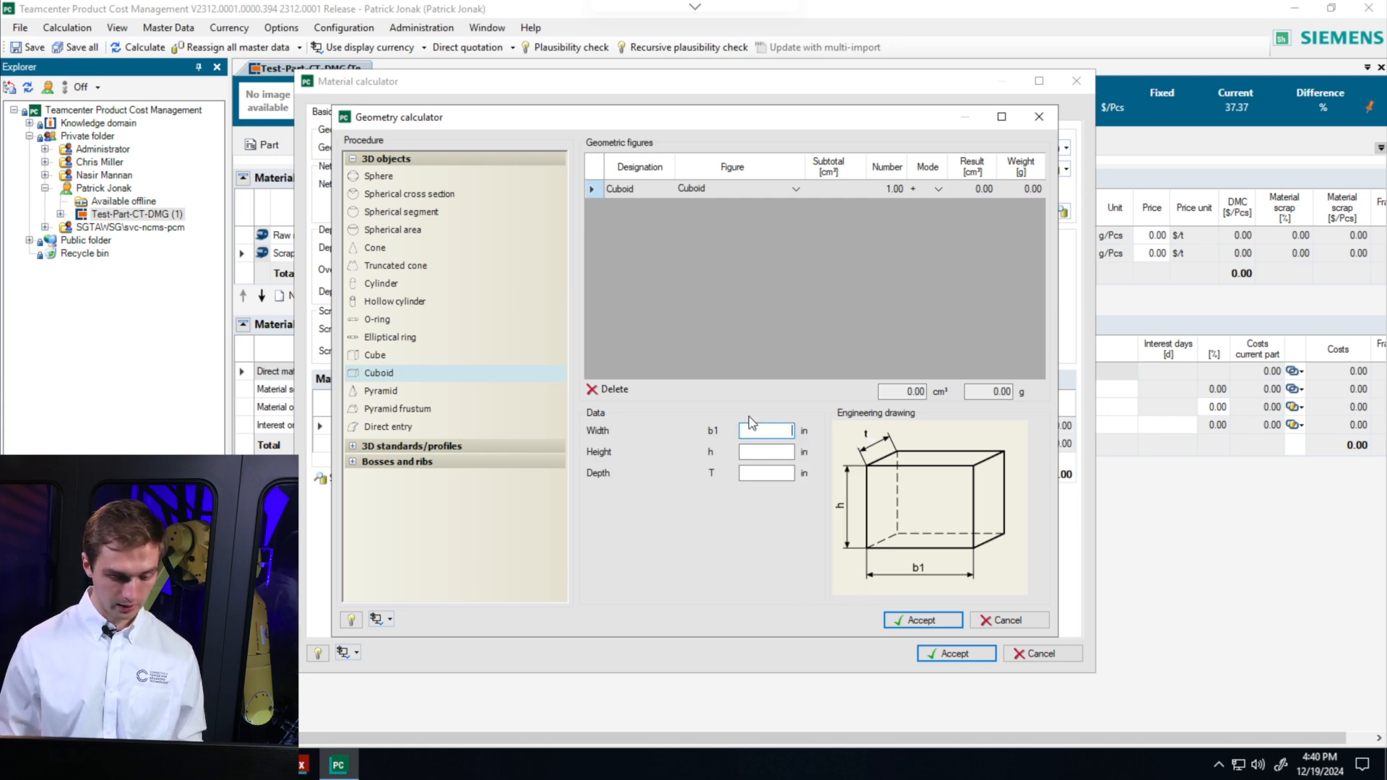
# Step: Set the cuboid's width to 8 in, height to 2 in and depth to 12 in, and accept the geometry
pyautogui.write('8')
pyautogui.click(791, 453)
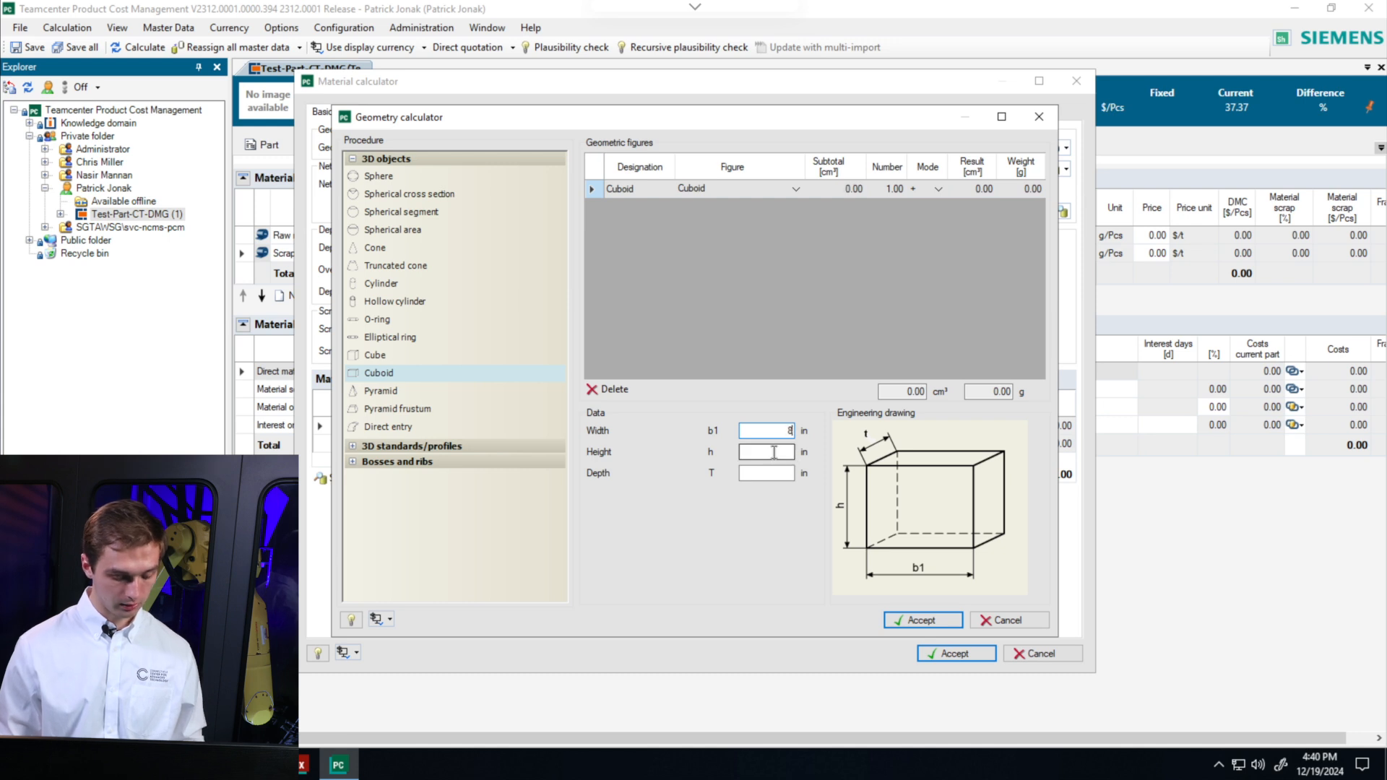
pyautogui.write('2')
pyautogui.click(787, 475)
pyautogui.write('12')
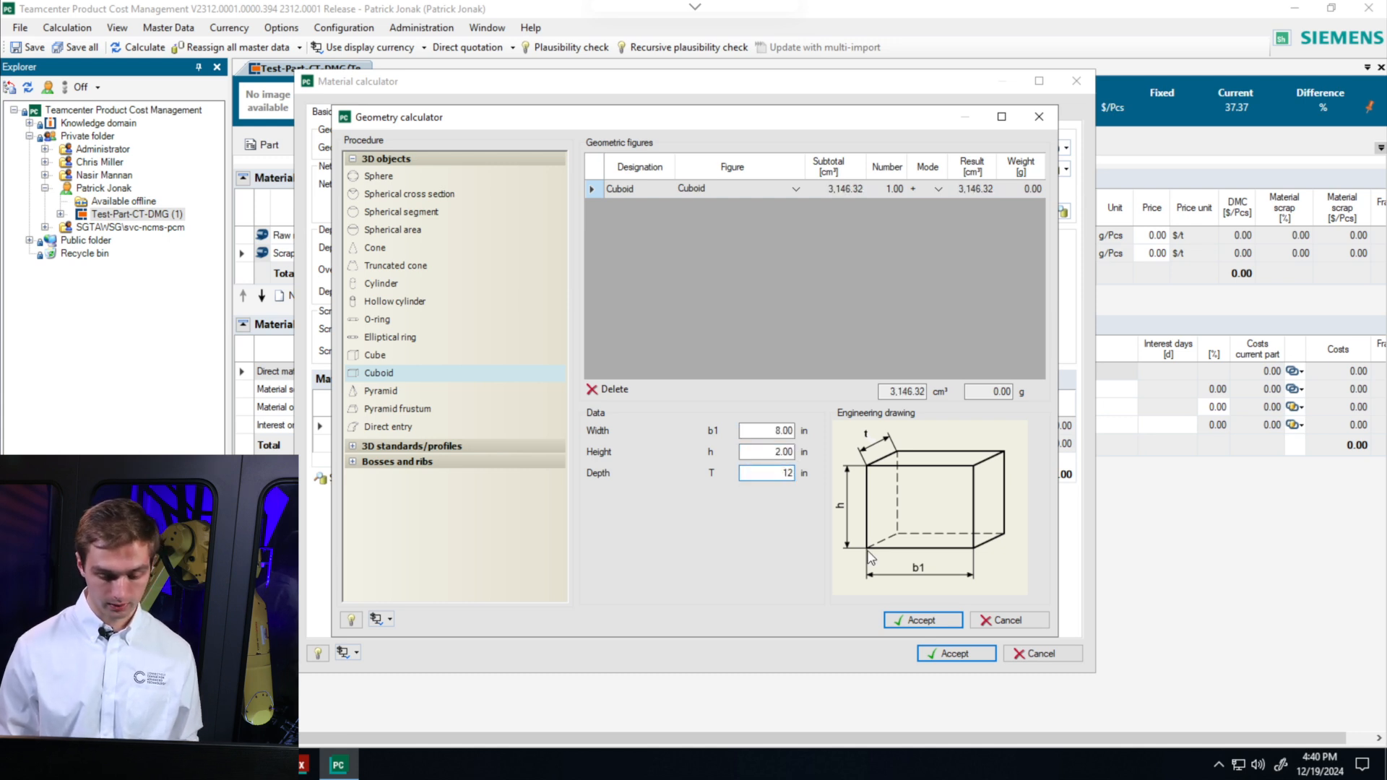
pyautogui.click(940, 621)
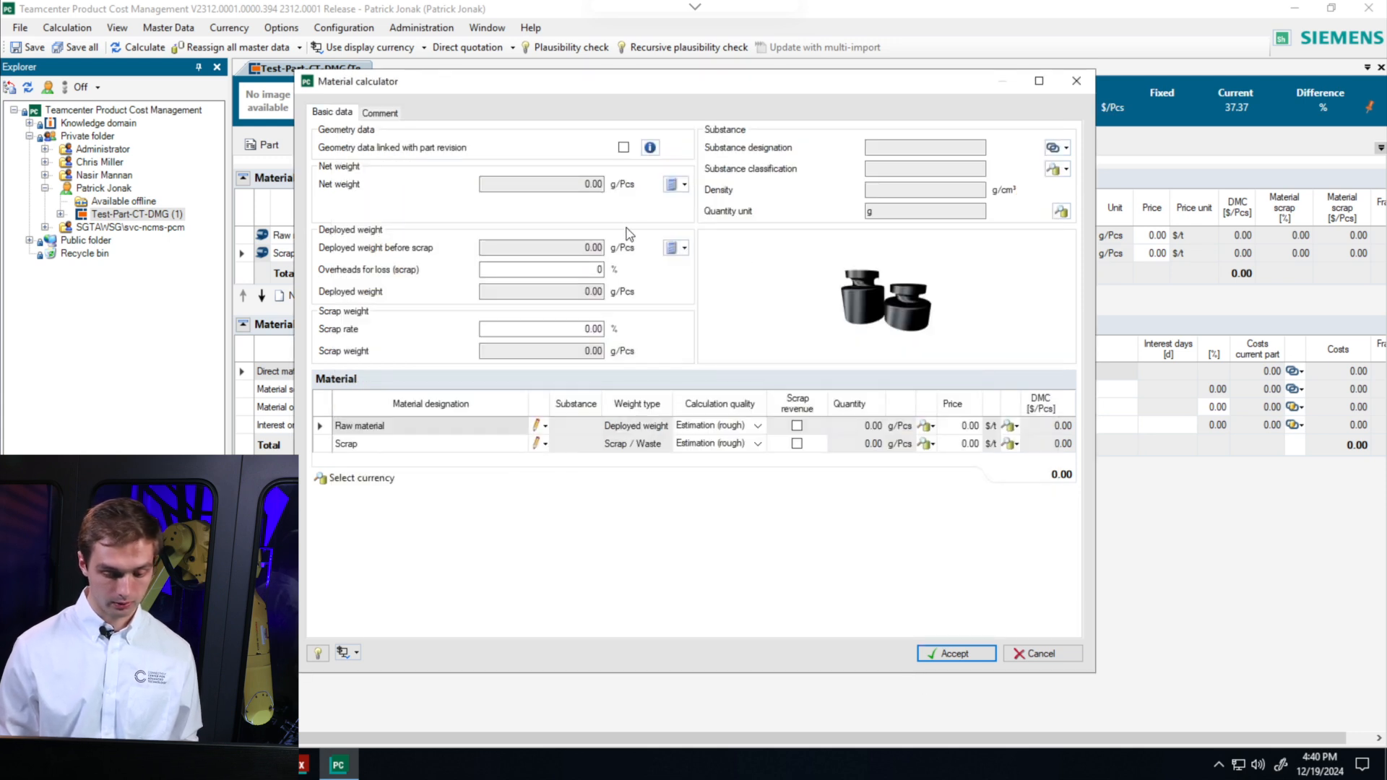
# Step: Search the substances for 6061 and assign the AlMg1SiCu substance to the material
pyautogui.click(1067, 169)
pyautogui.click(1113, 163)
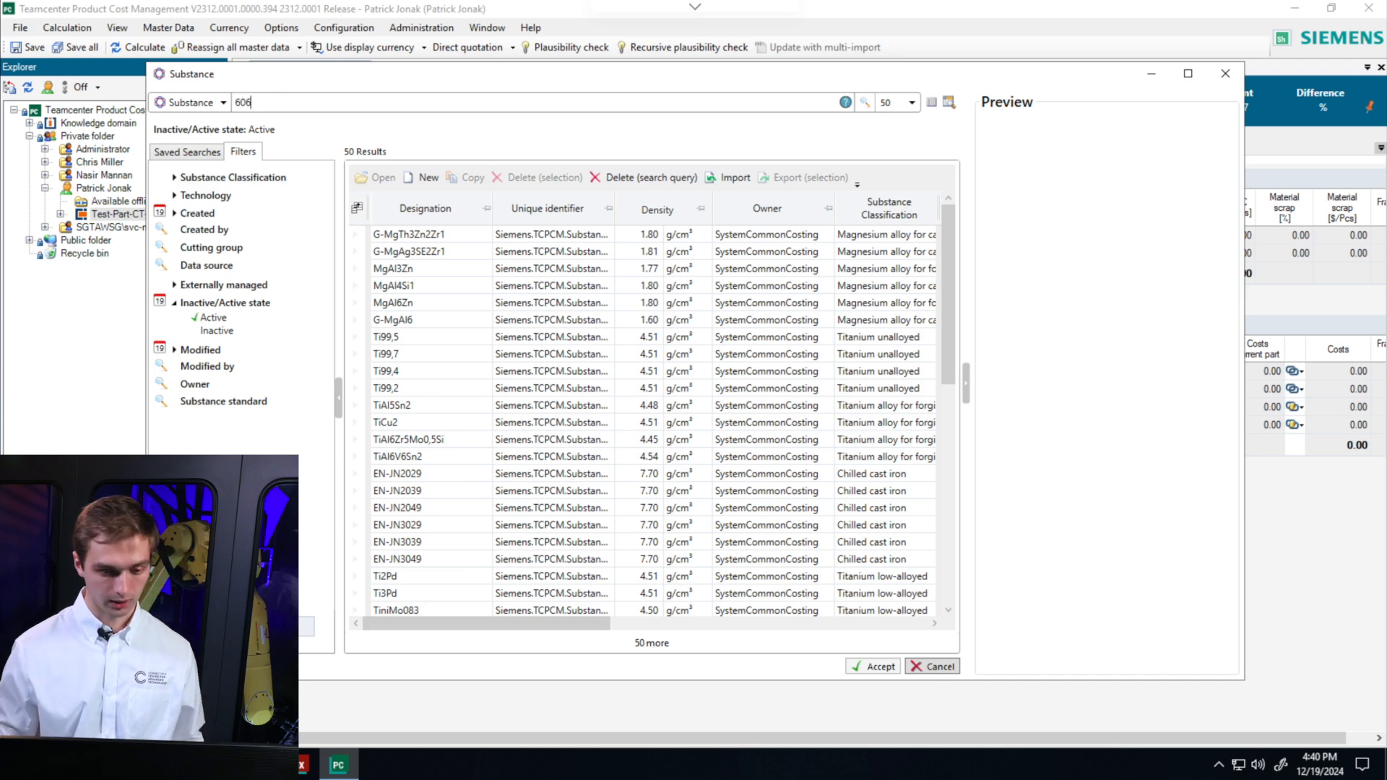
pyautogui.click(863, 101)
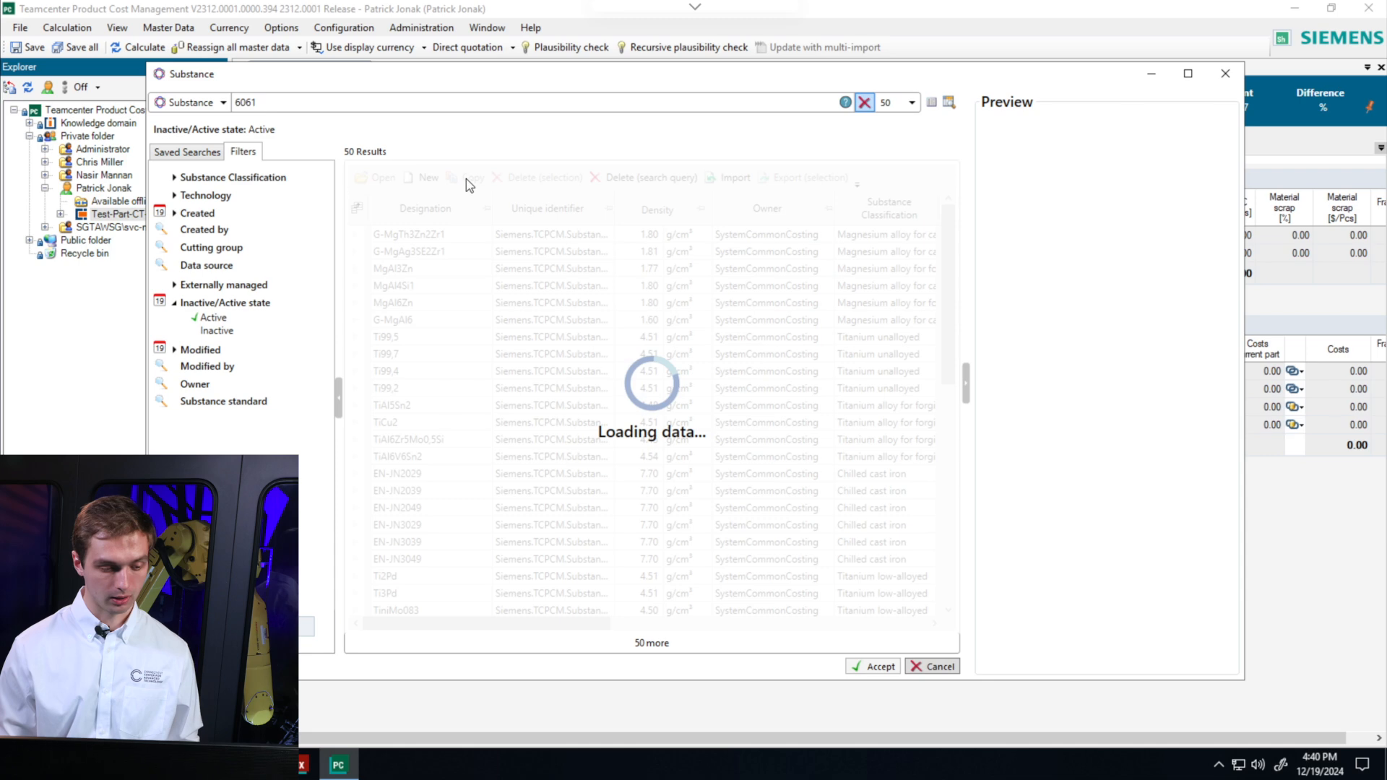
pyautogui.click(430, 237)
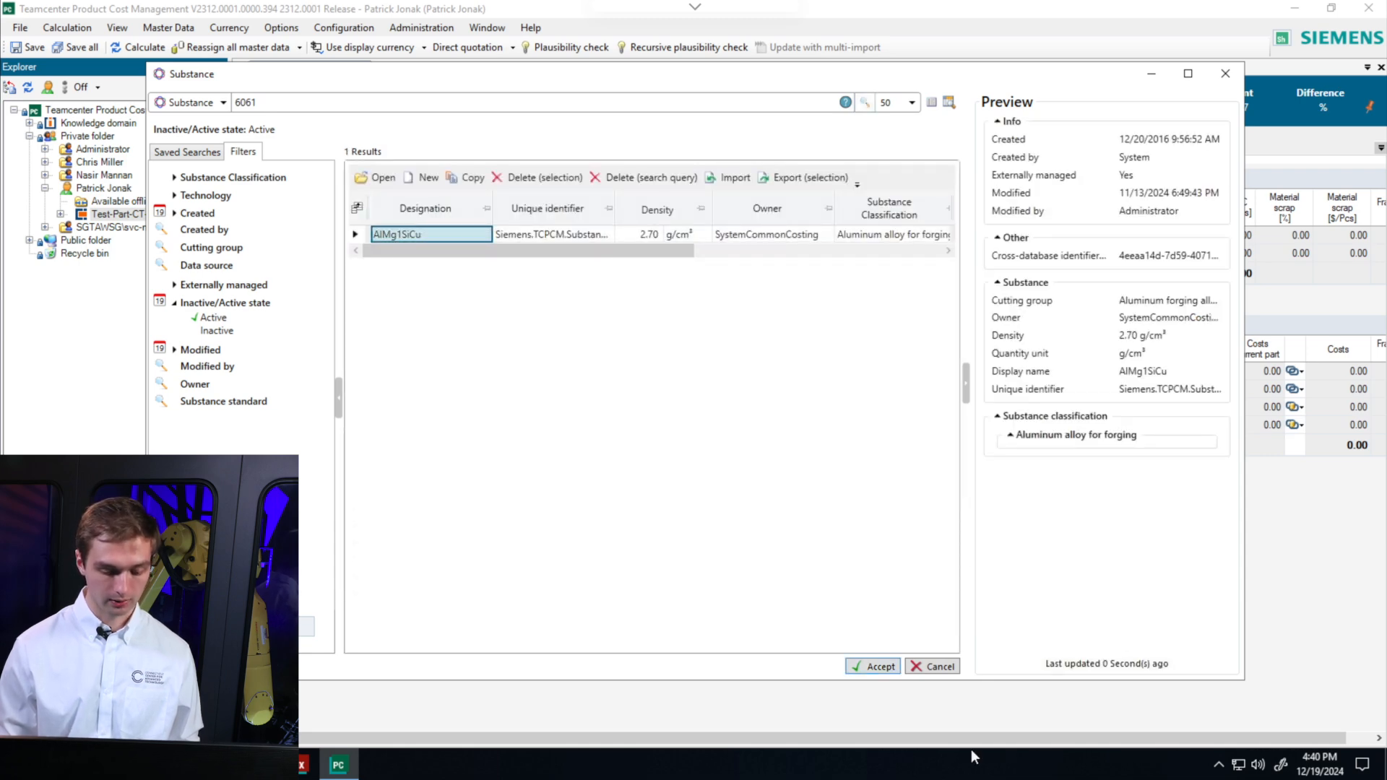
pyautogui.click(894, 670)
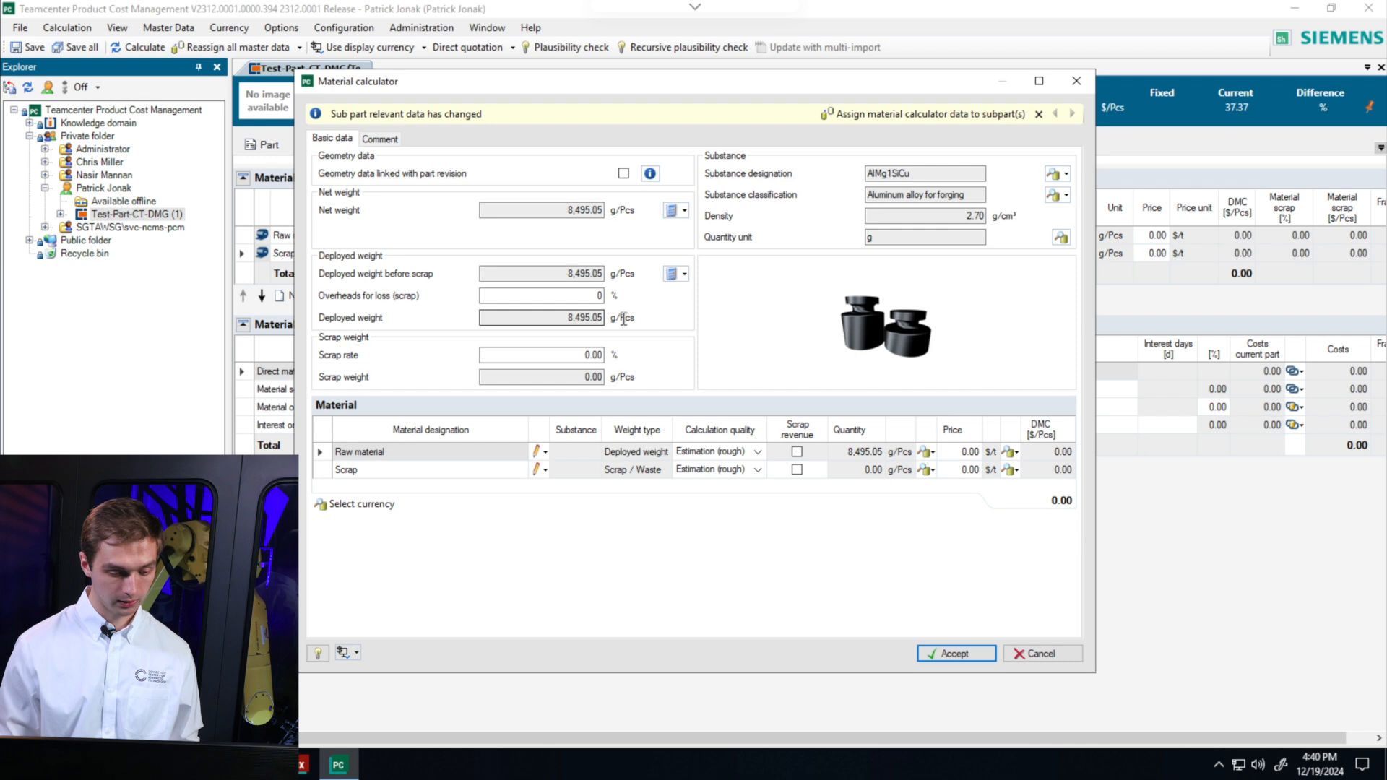
# Step: Set the material's scrap rate to 20 %
pyautogui.click(586, 354)
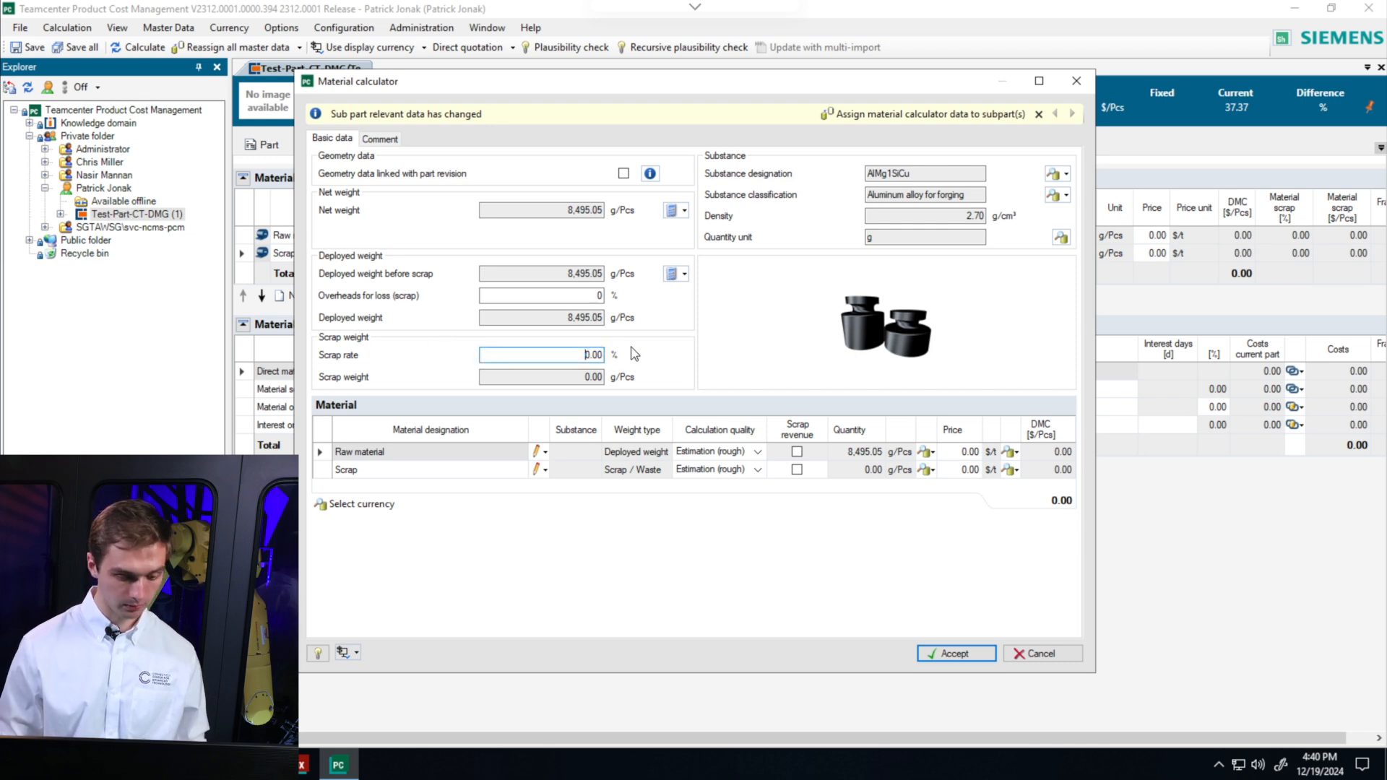
pyautogui.write('2')
pyautogui.press('Tab')
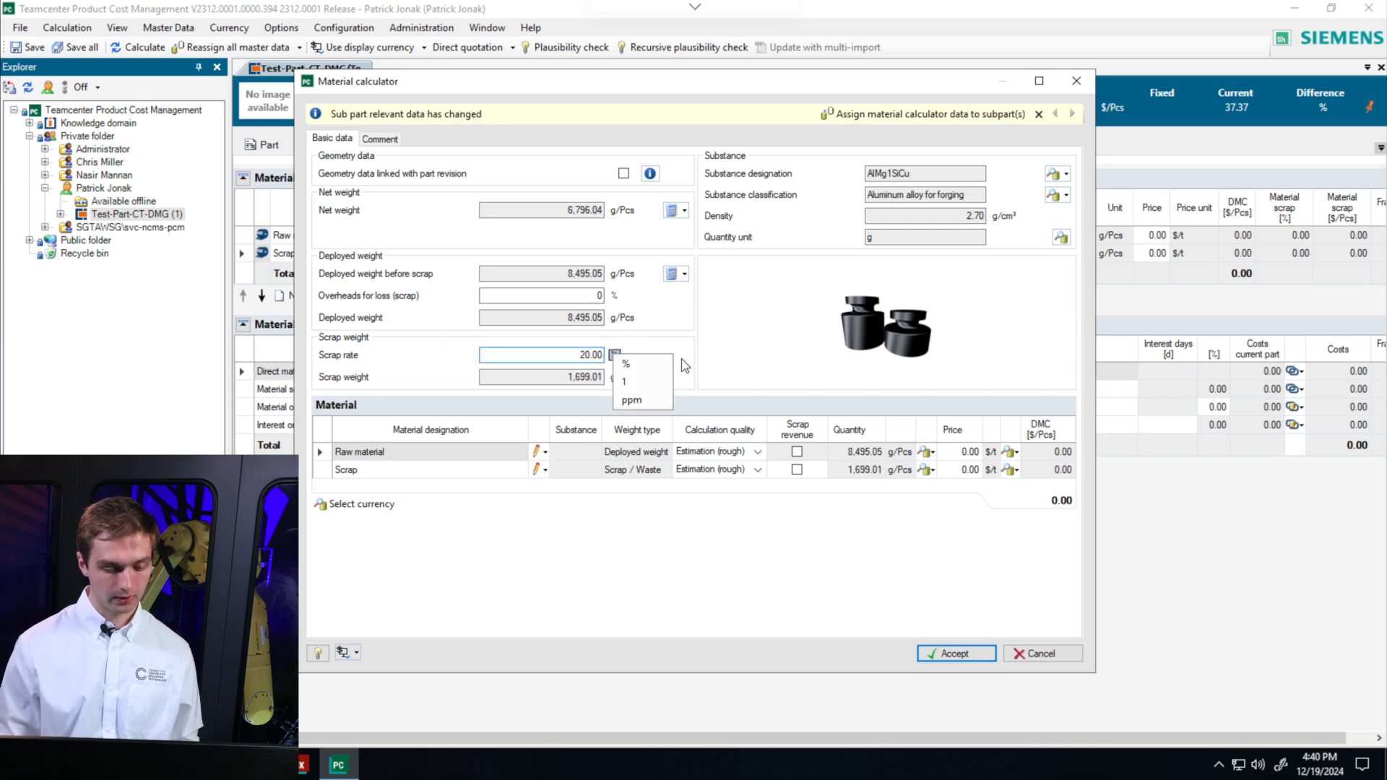
pyautogui.click(769, 367)
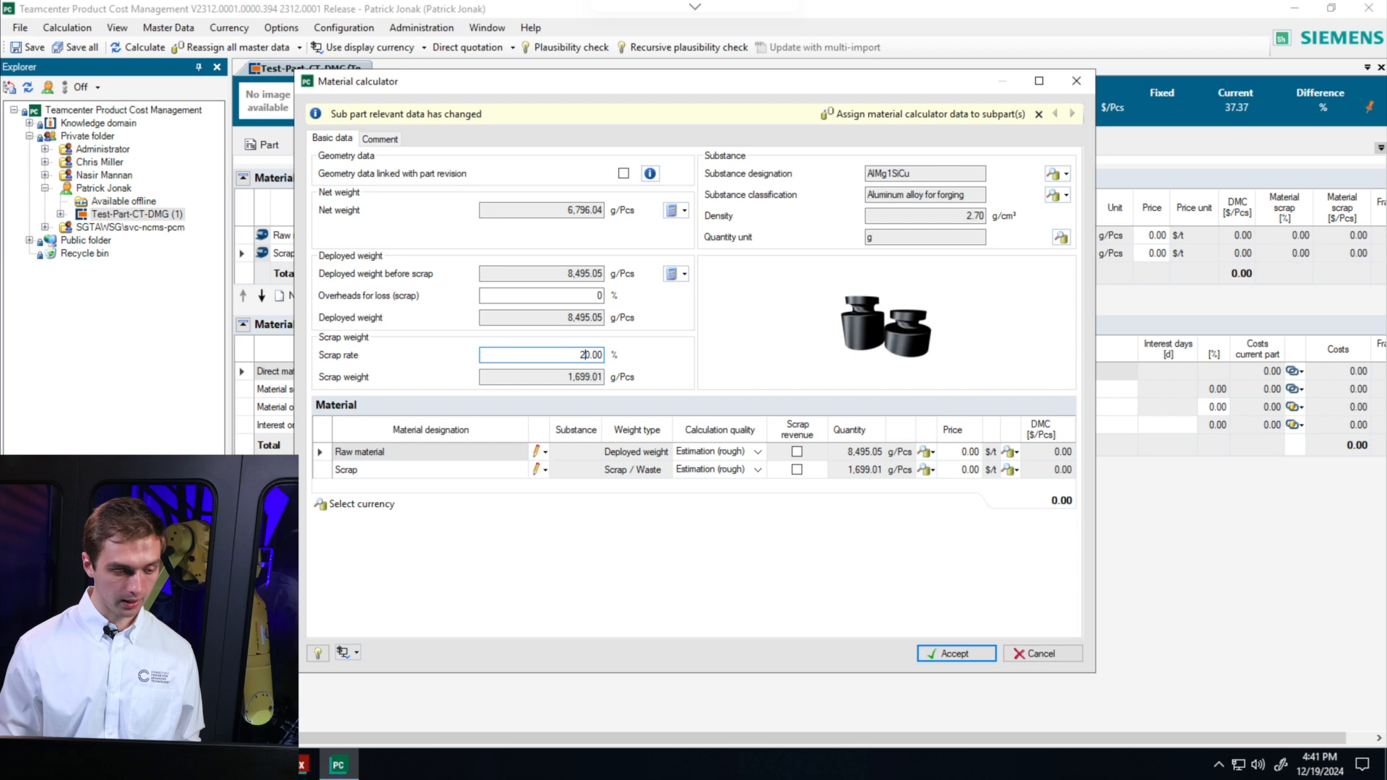
# Step: Switch to File Explorer and open the Stock Pricing text file from the Costing Workflow's Import folder beside the material calculator
pyautogui.click(144, 764)
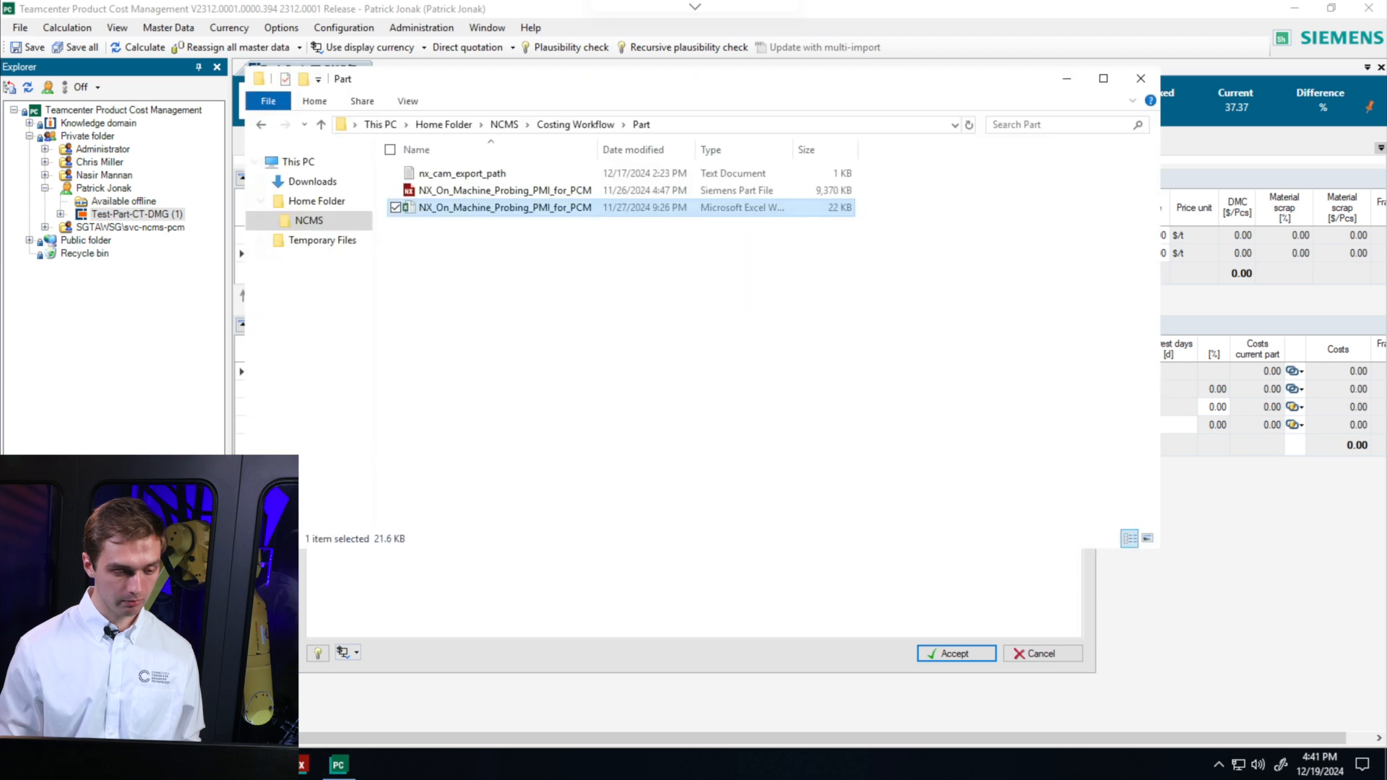
pyautogui.click(578, 126)
pyautogui.doubleClick(447, 191)
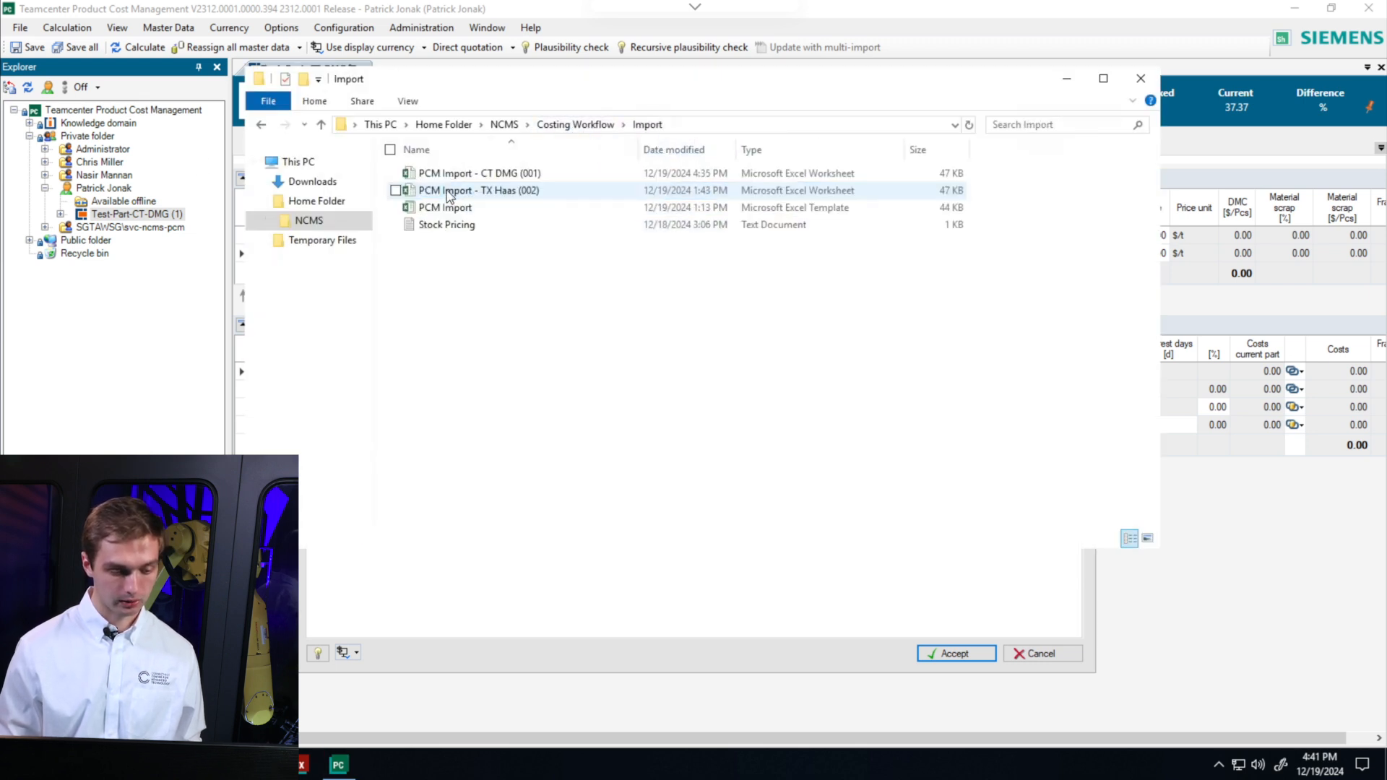
pyautogui.doubleClick(443, 228)
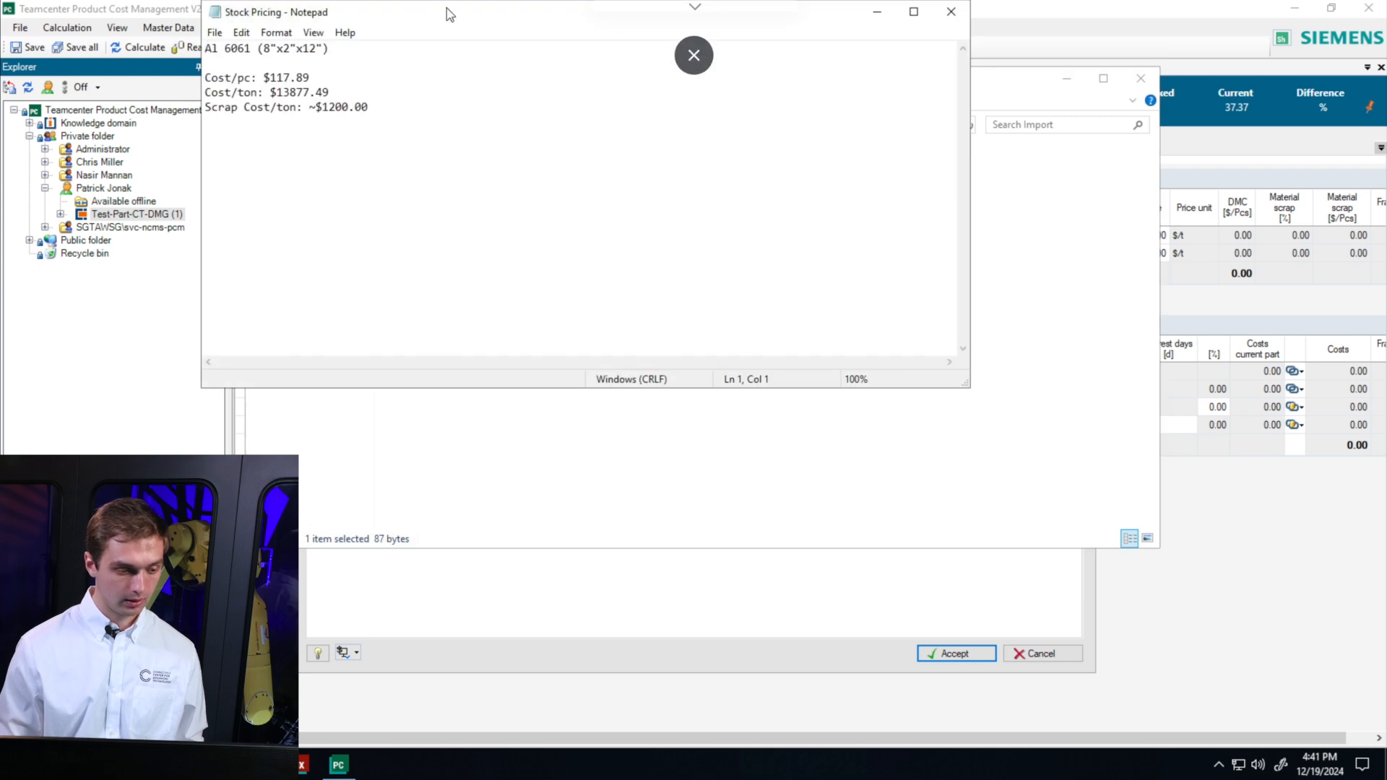
pyautogui.moveTo(453, 18); pyautogui.dragTo(371, 148)
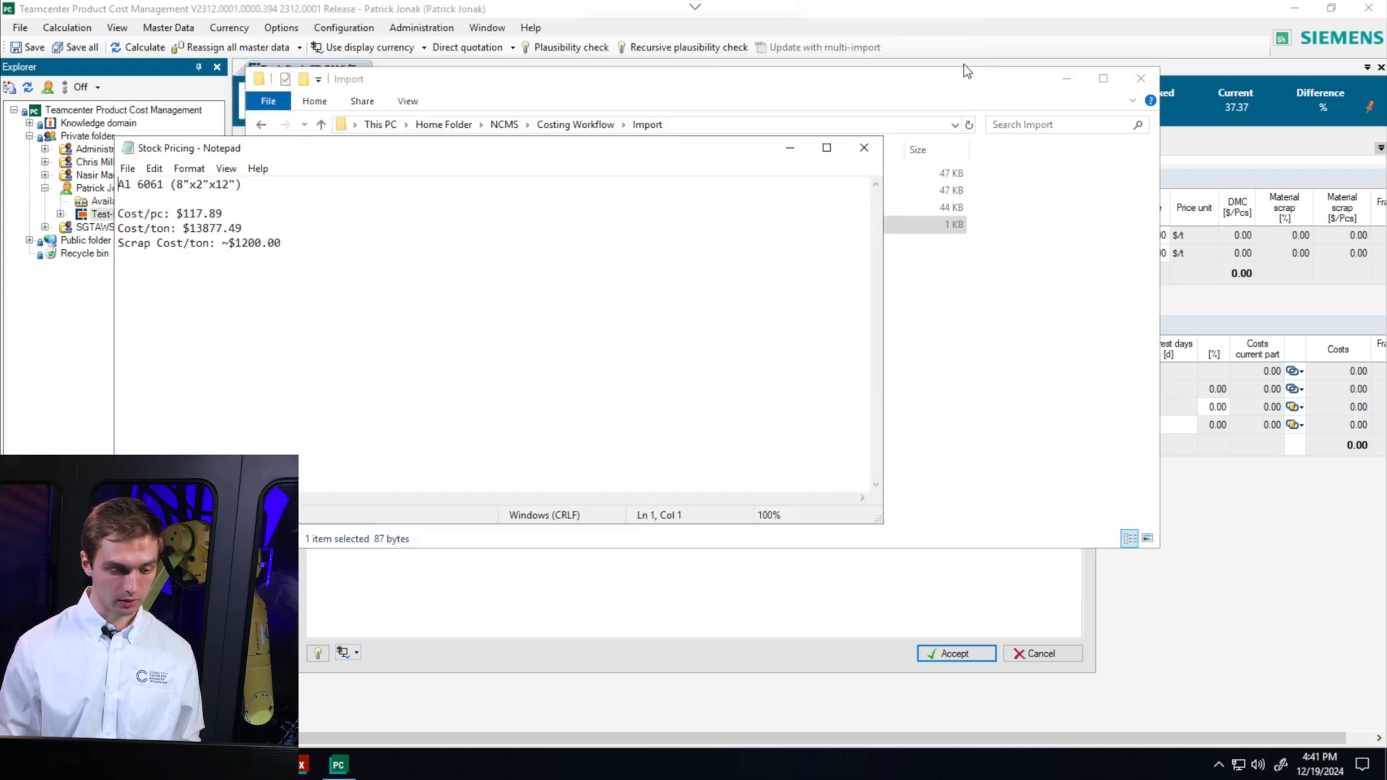
pyautogui.click(1061, 82)
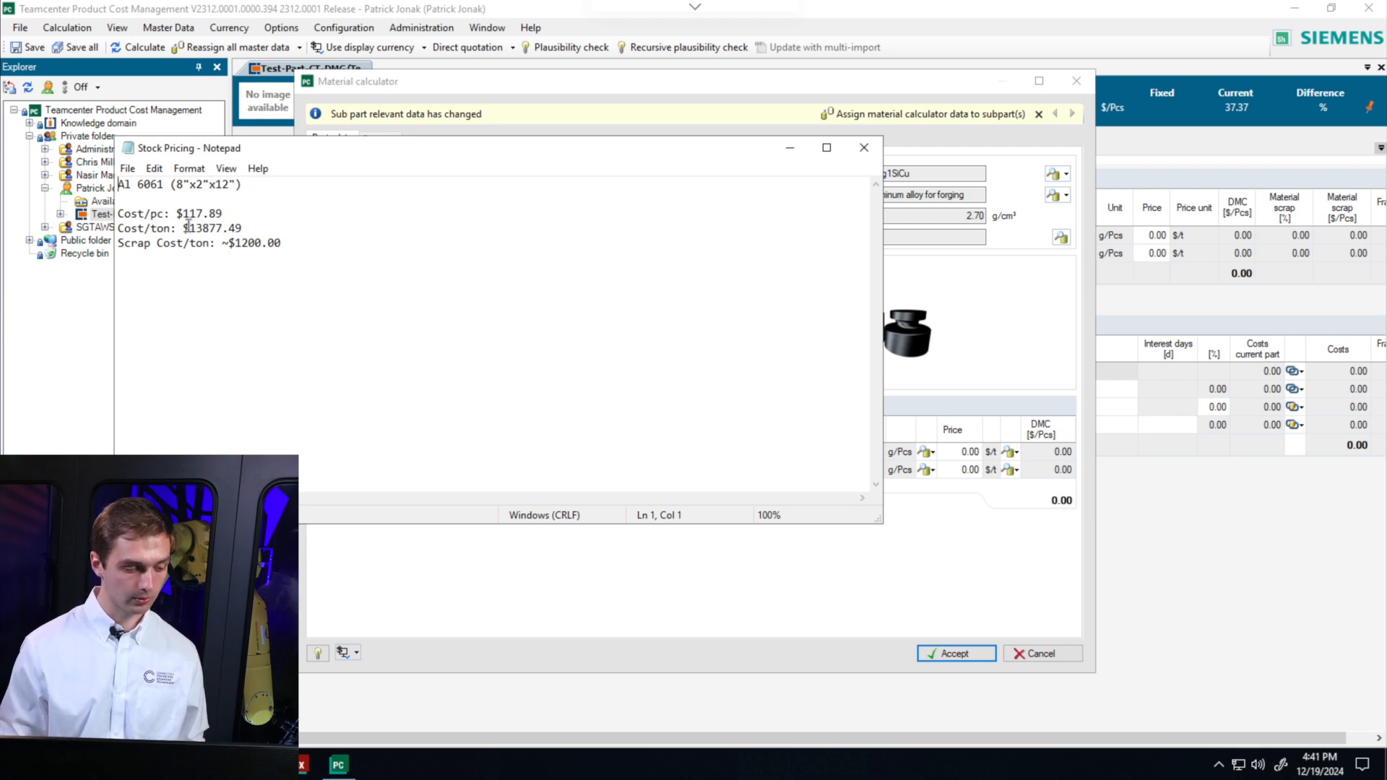
# Step: Copy the cost per ton, 13877.49, from the Stock Pricing file into the raw material's price in the material calculator
pyautogui.moveTo(191, 227); pyautogui.dragTo(248, 228)
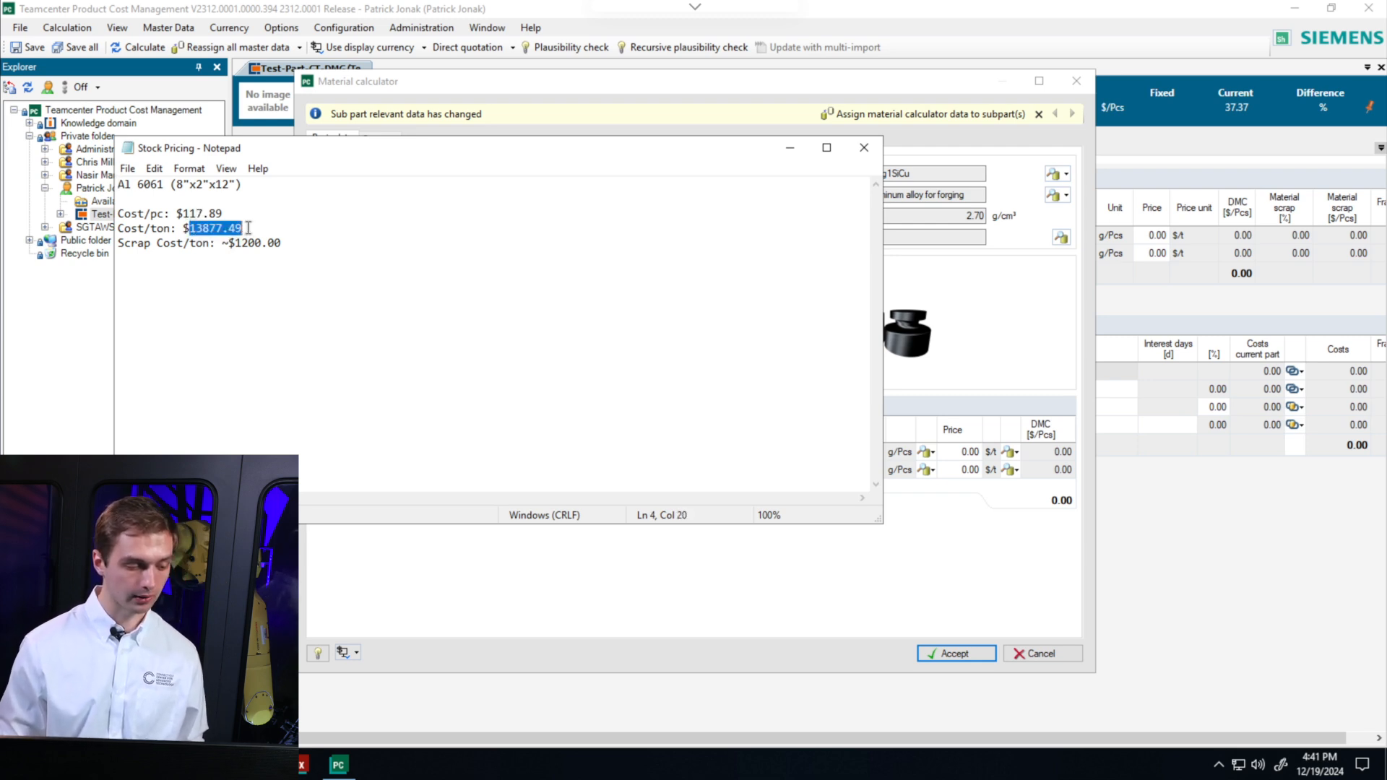
pyautogui.rightClick(211, 229)
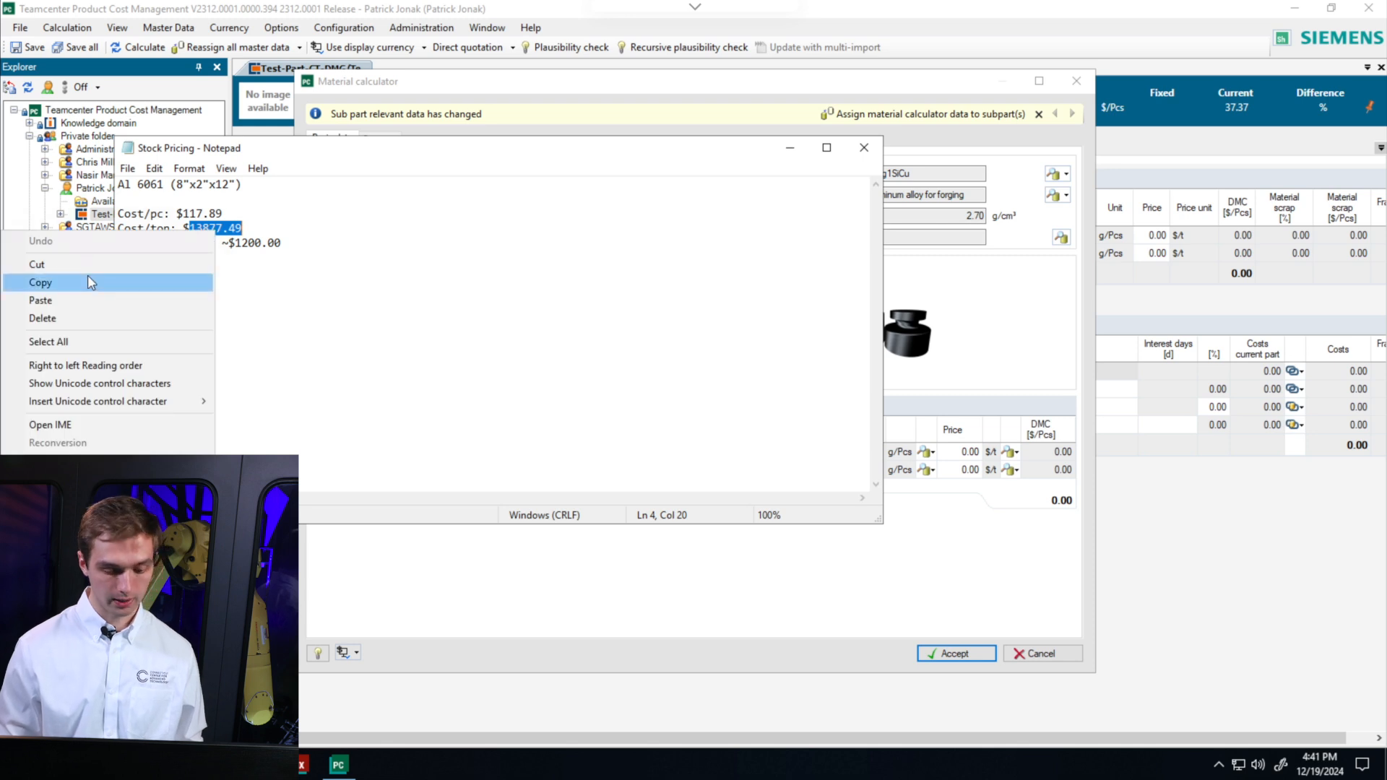
pyautogui.click(88, 275)
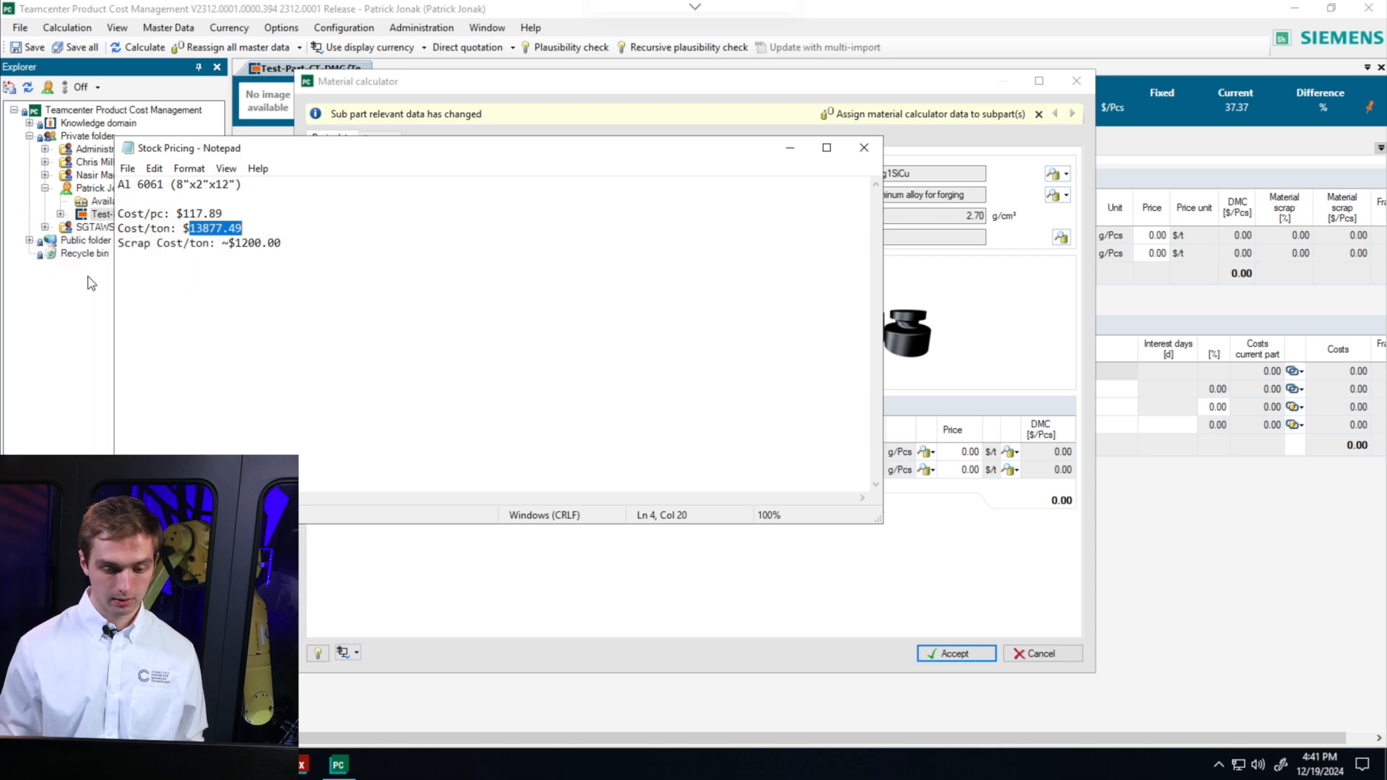
pyautogui.click(790, 147)
pyautogui.click(969, 453)
pyautogui.click(969, 453)
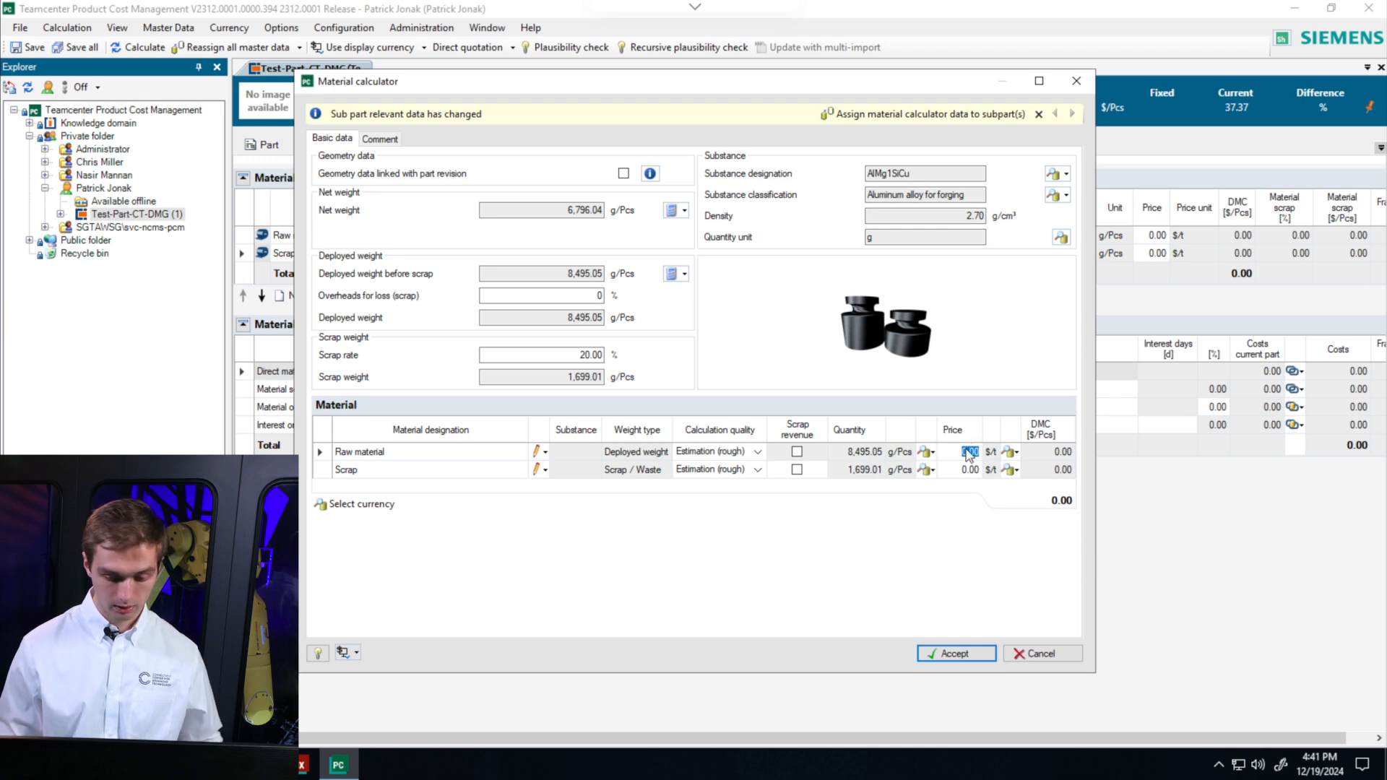
pyautogui.hotkey('ctrl', 'v')
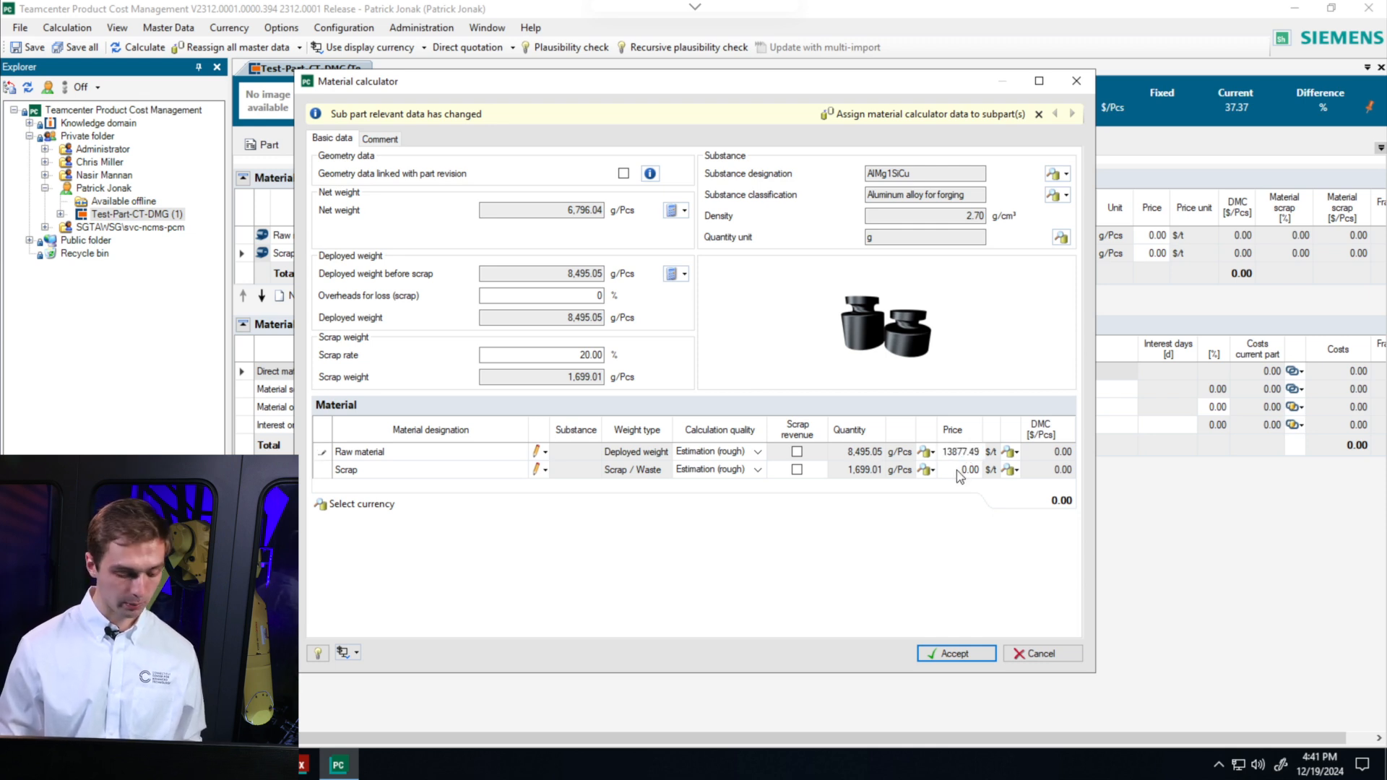
# Step: Set the scrap price to -1200.00 $/t using the scrap cost in Stock Pricing, and accept the material calculation
pyautogui.click(950, 473)
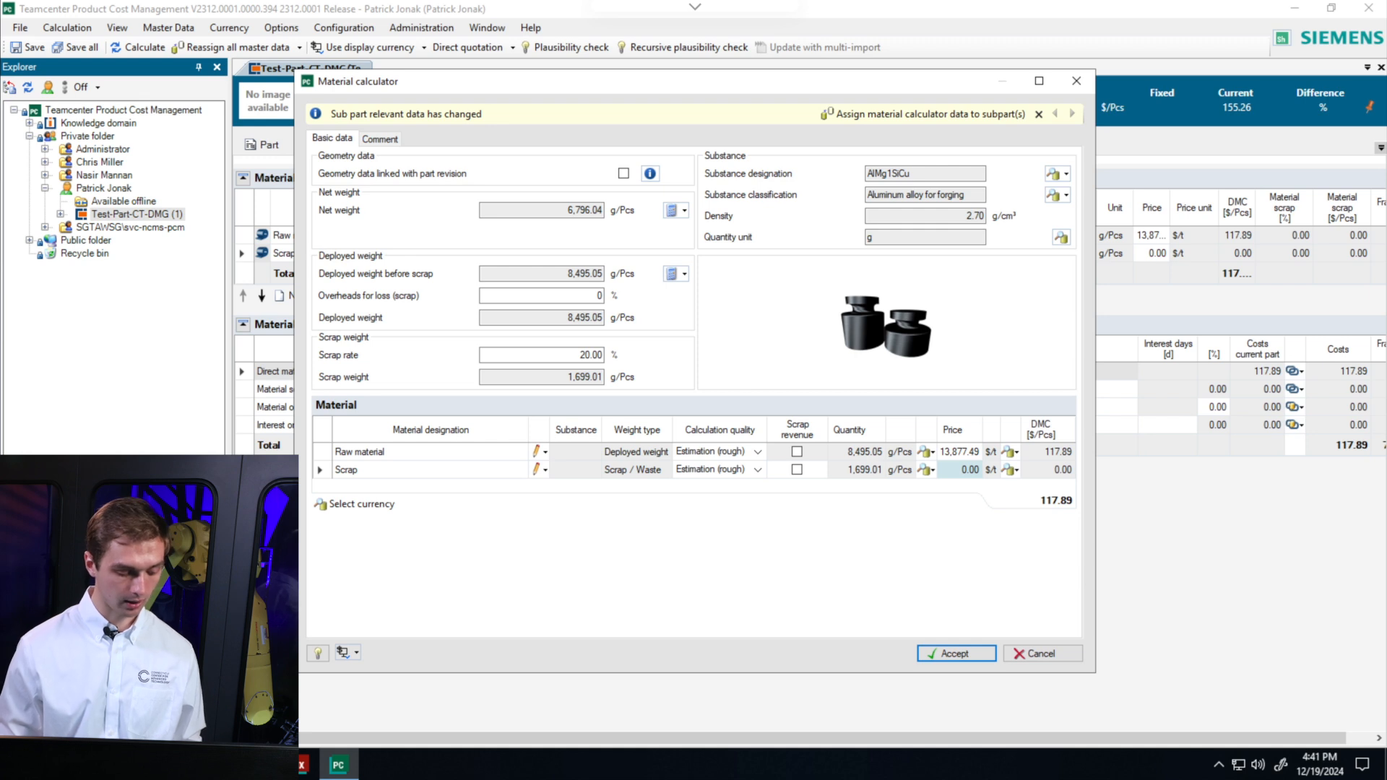
pyautogui.click(347, 694)
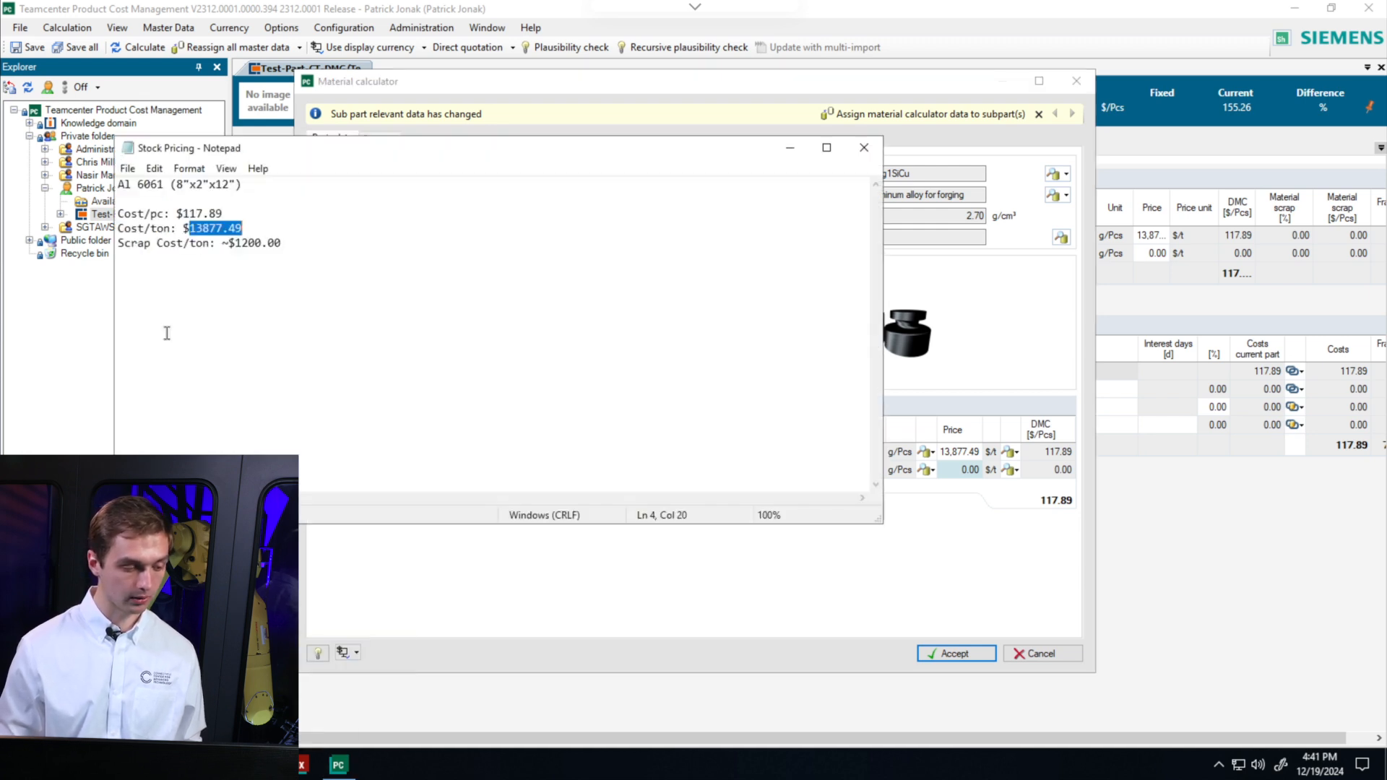
pyautogui.moveTo(236, 245); pyautogui.dragTo(282, 246)
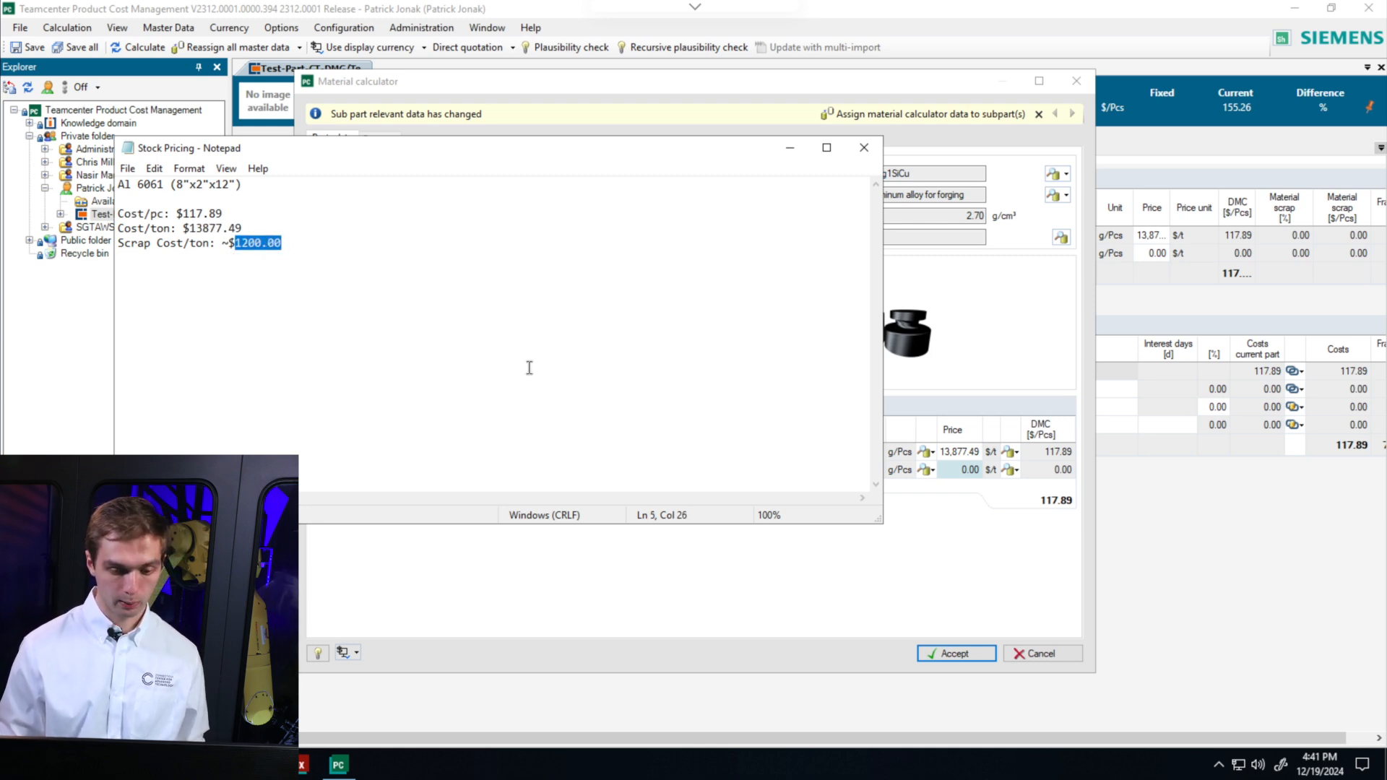
pyautogui.click(791, 147)
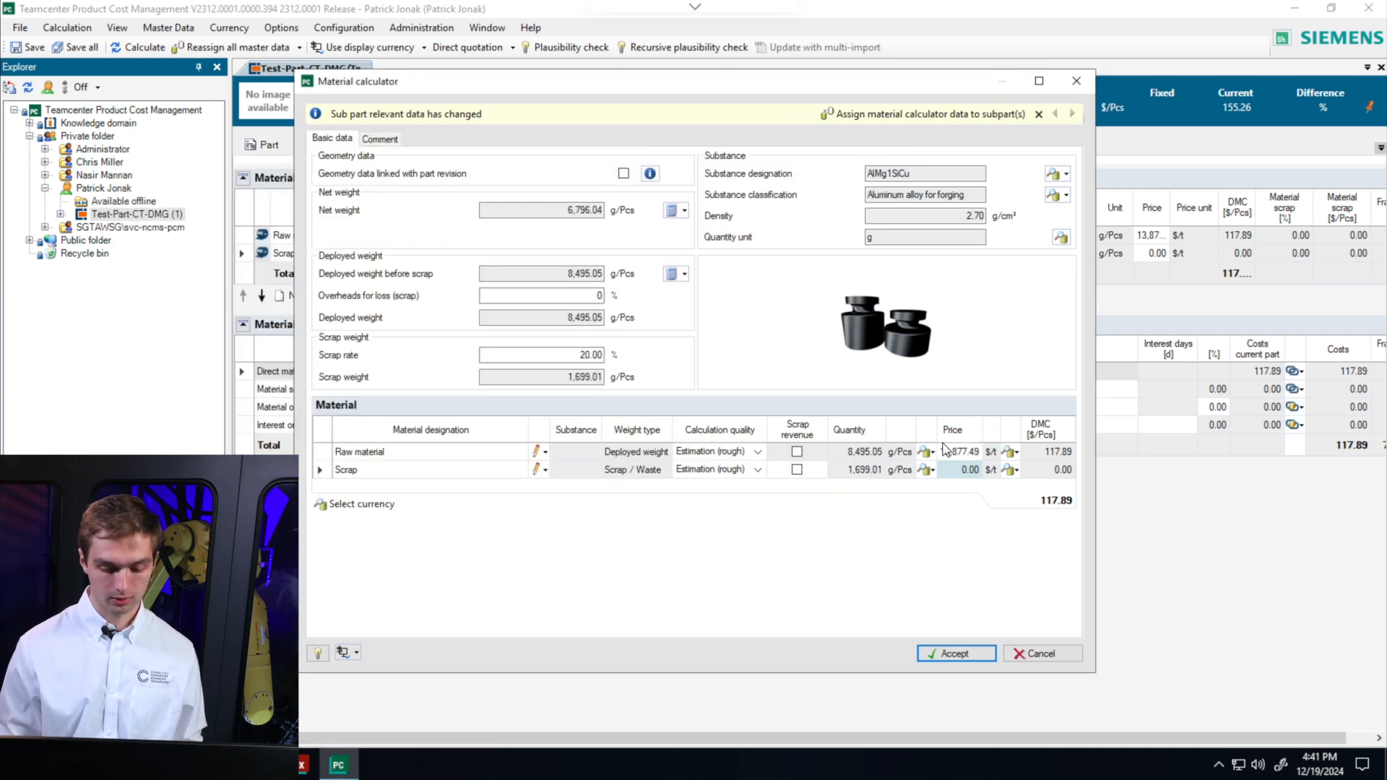
pyautogui.click(961, 471)
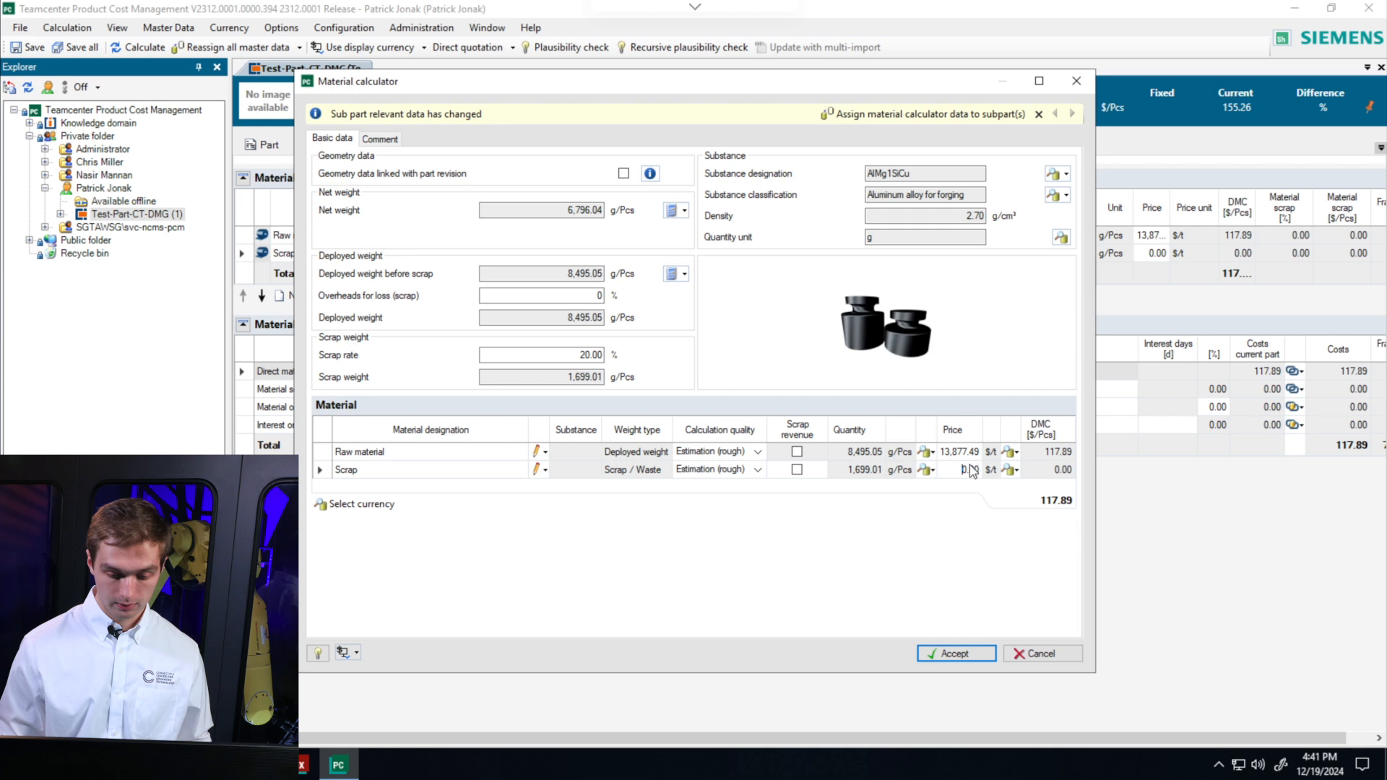
pyautogui.moveTo(963, 469); pyautogui.dragTo(980, 467)
pyautogui.write('1000')
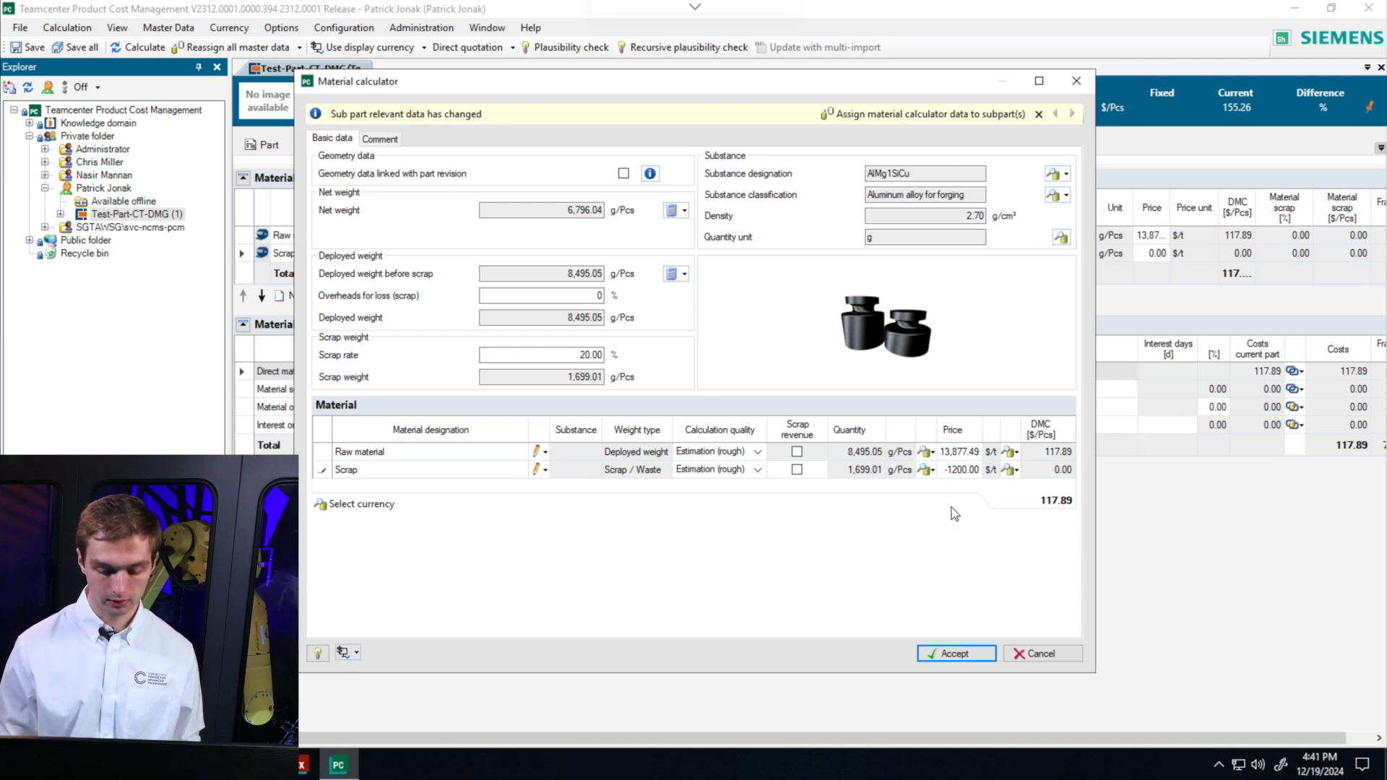
pyautogui.click(948, 655)
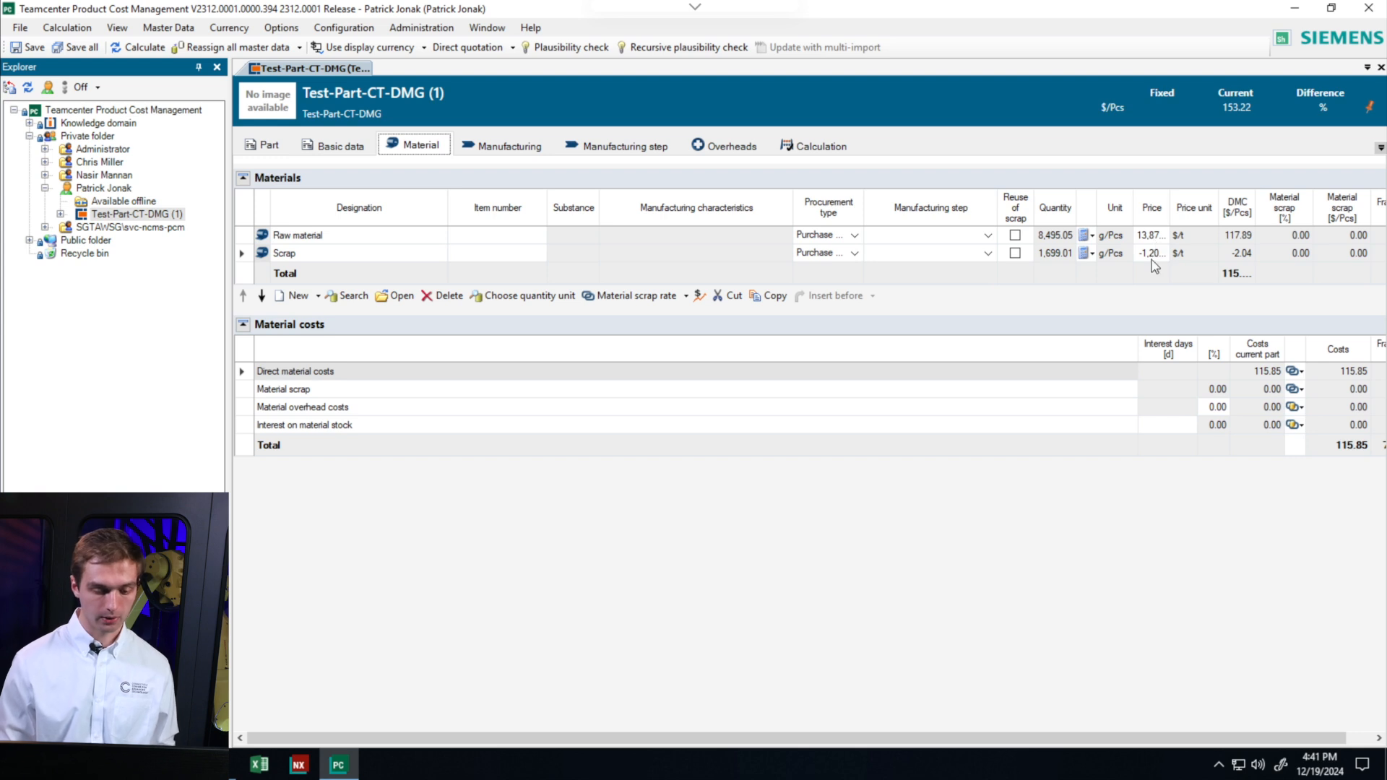
# Step: Examine the part's net sales price calculation, from raw material and labor costs down to the final price
pyautogui.click(821, 146)
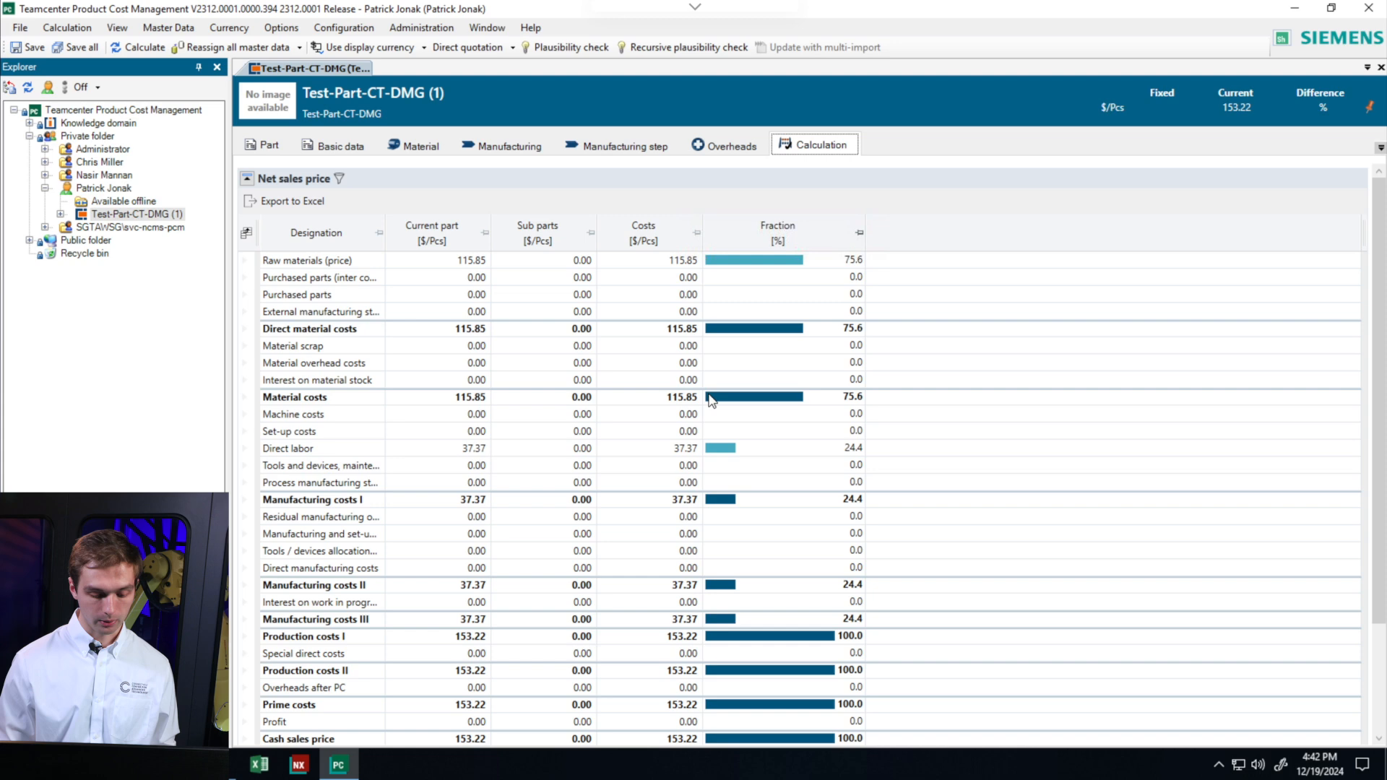
pyautogui.scroll(-3, 806, 370)
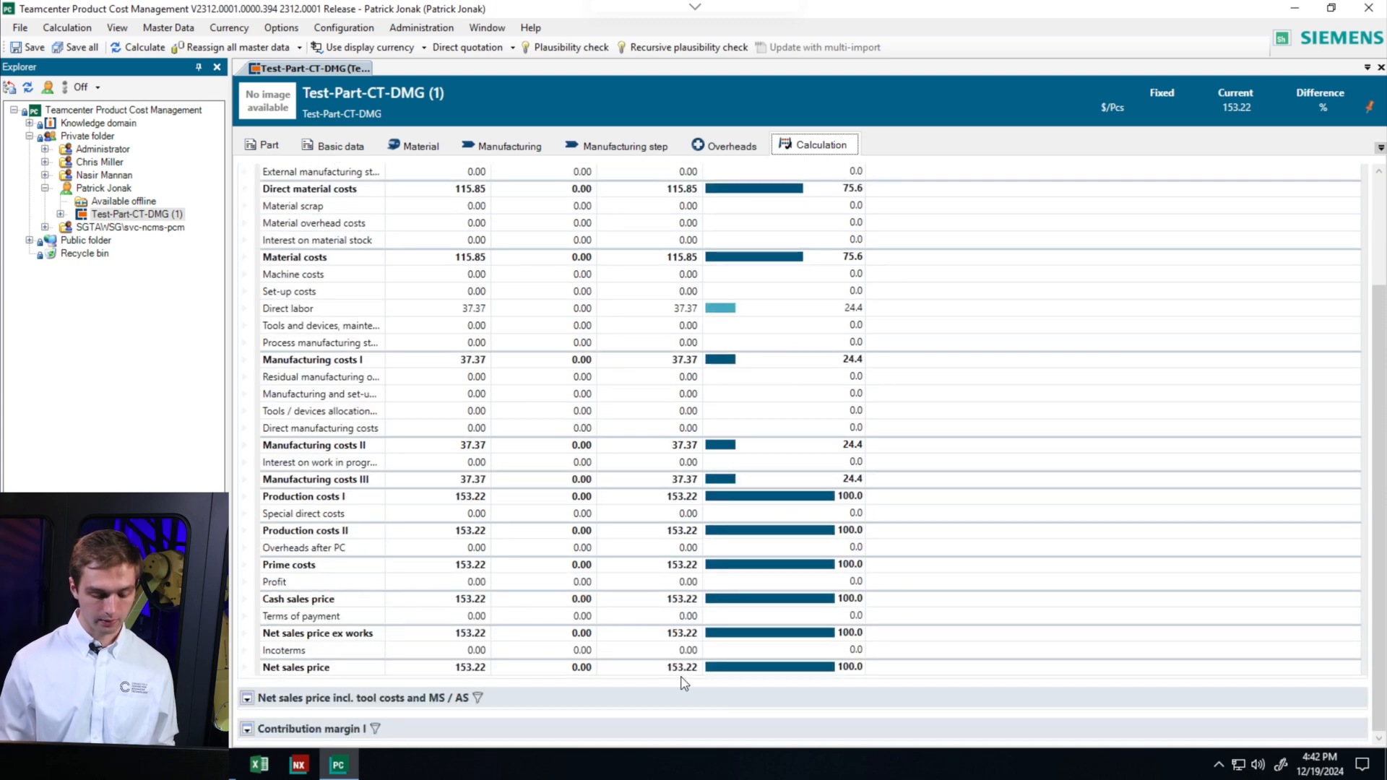
pyautogui.scroll(3, 679, 329)
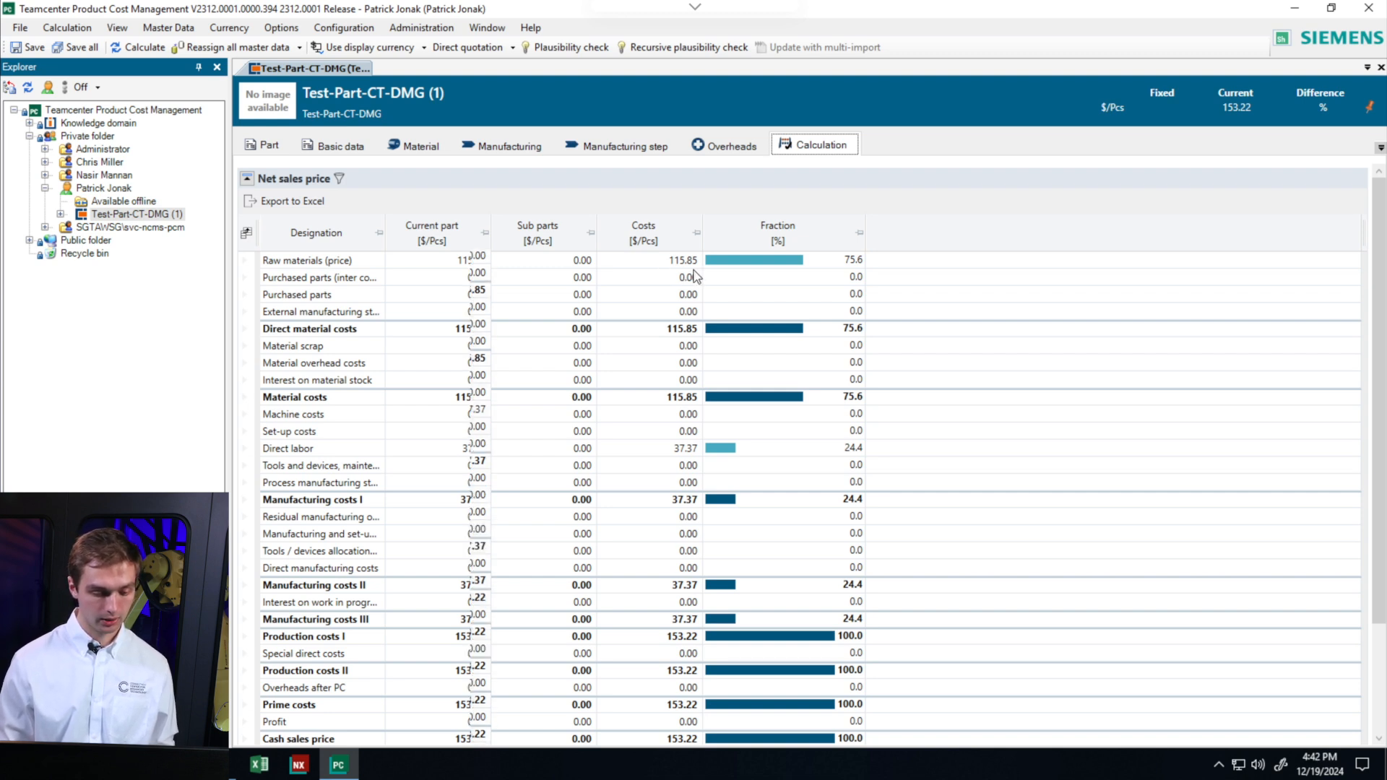
pyautogui.scroll(-3, 665, 266)
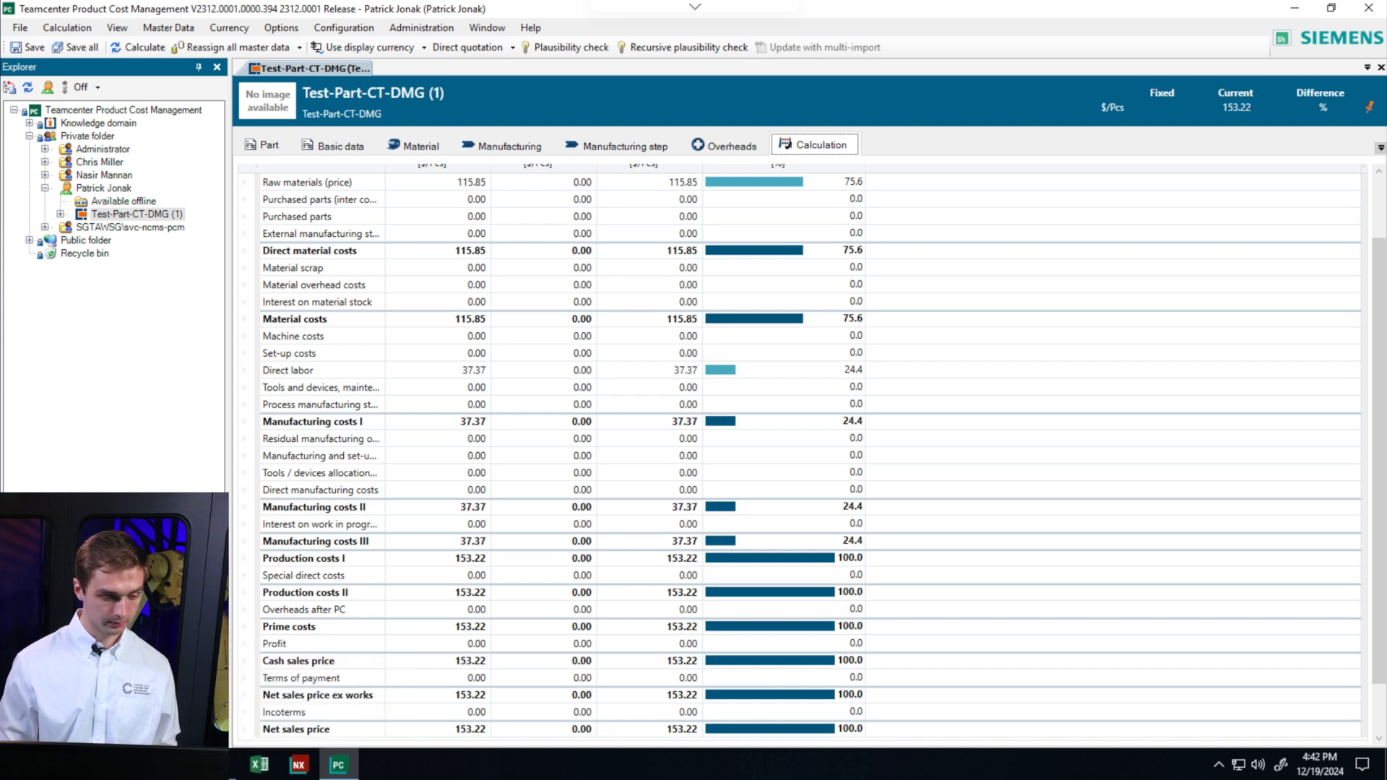
# Step: Open the PCM Import - TX Haas (002) workbook in Excel and examine its region and machine entries
pyautogui.click(220, 765)
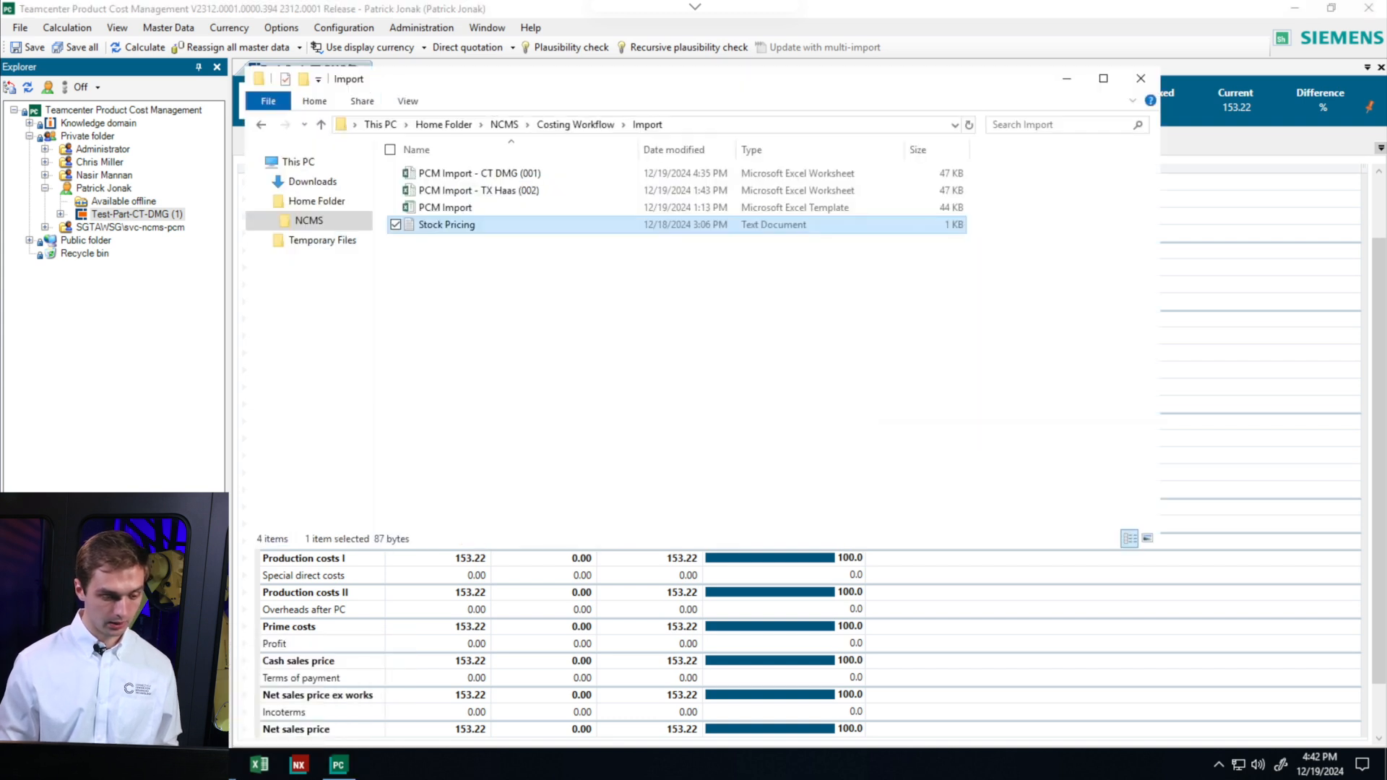
pyautogui.doubleClick(542, 191)
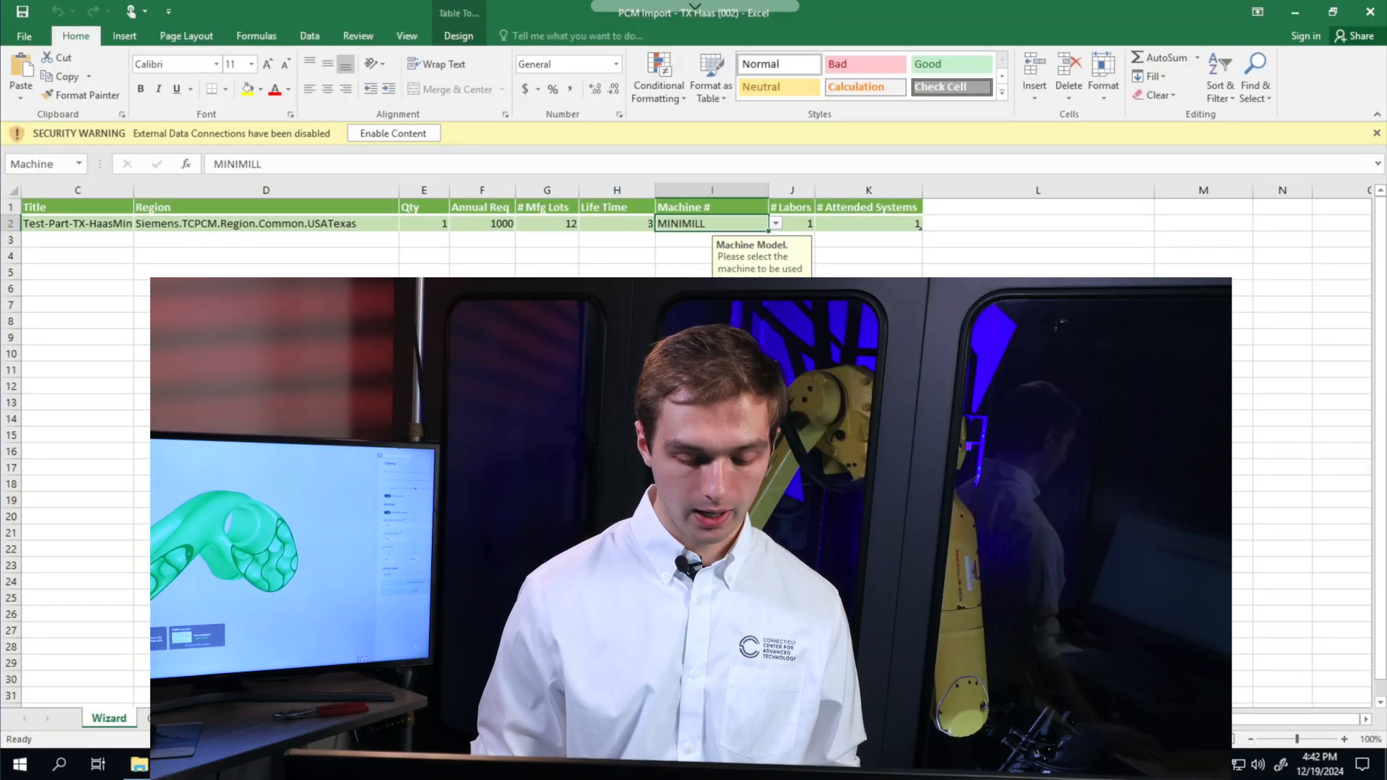
pyautogui.moveTo(1127, 719); pyautogui.dragTo(1060, 719)
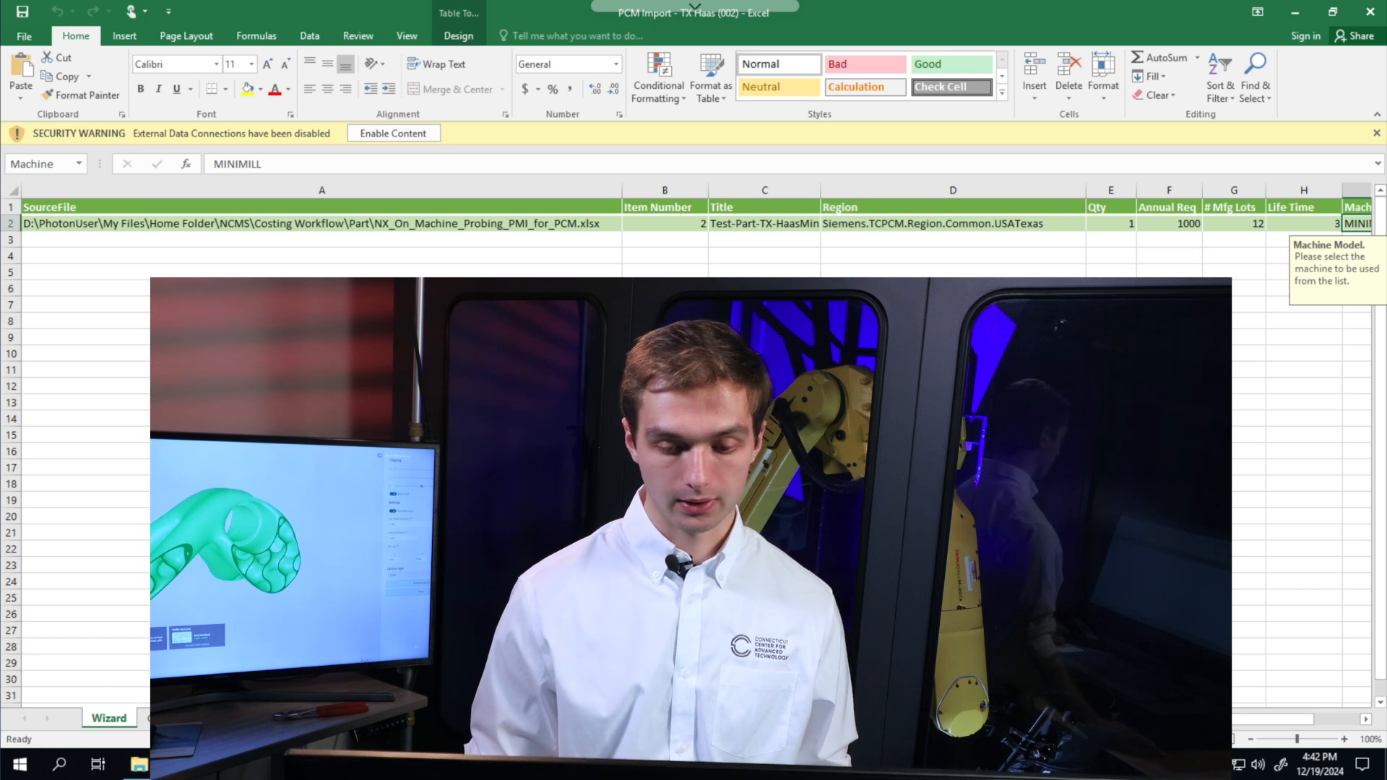
pyautogui.click(1066, 225)
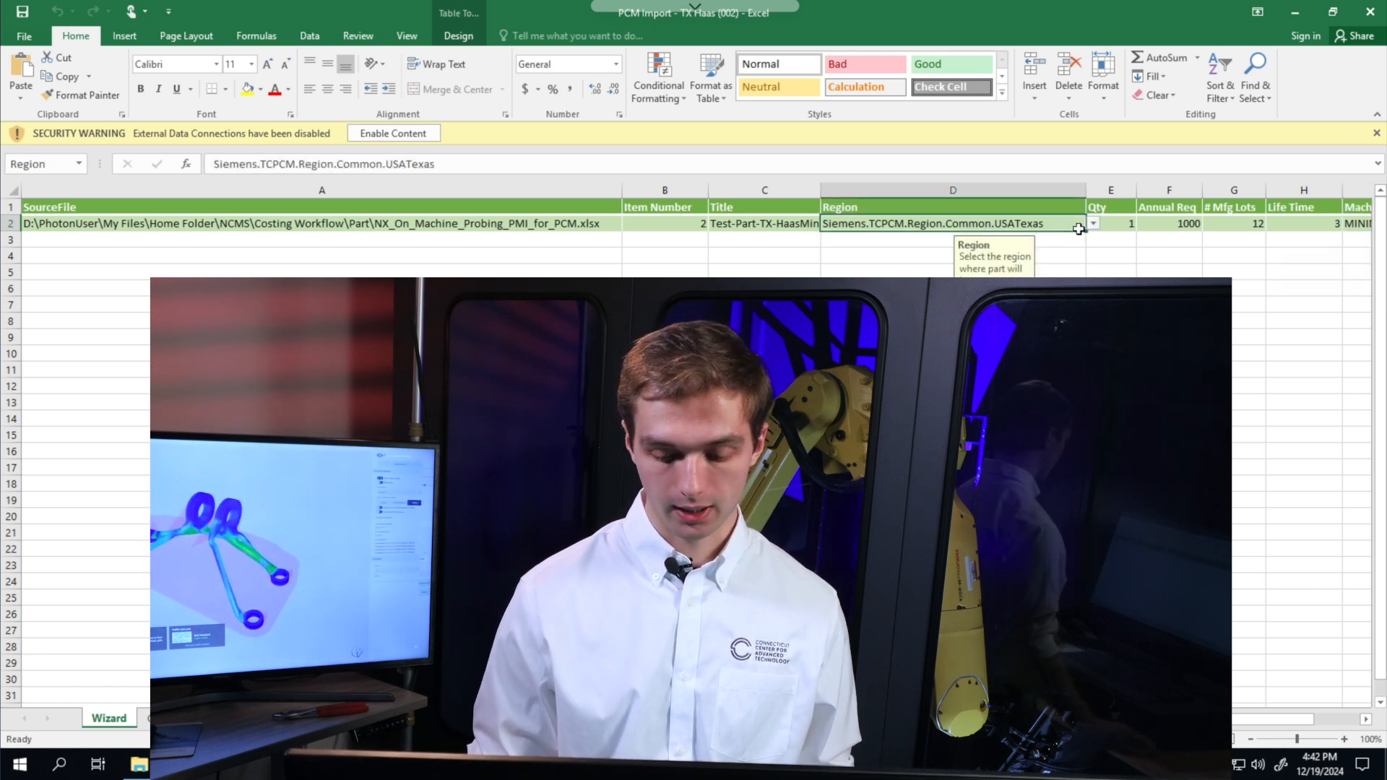
pyautogui.hscroll(3, 1066, 225)
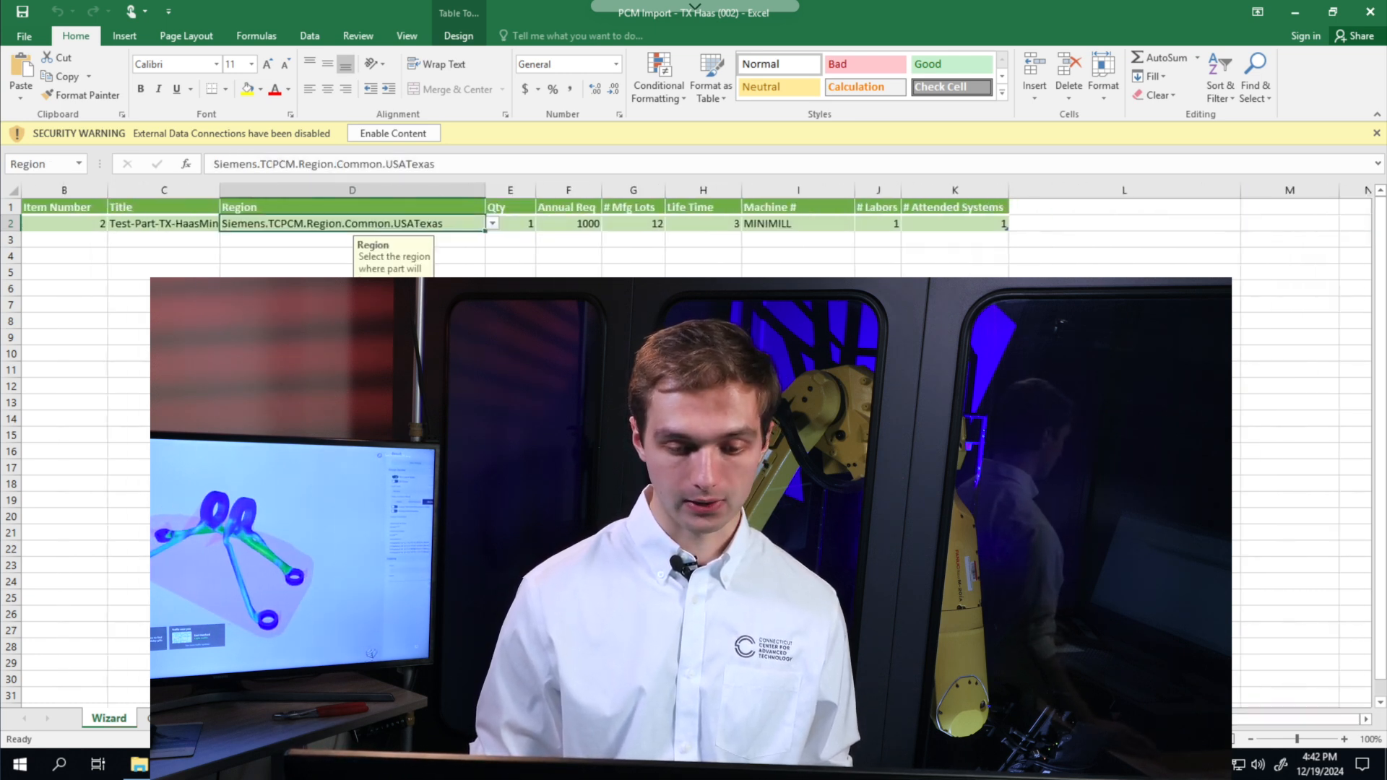
pyautogui.click(834, 232)
pyautogui.click(840, 224)
pyautogui.click(840, 223)
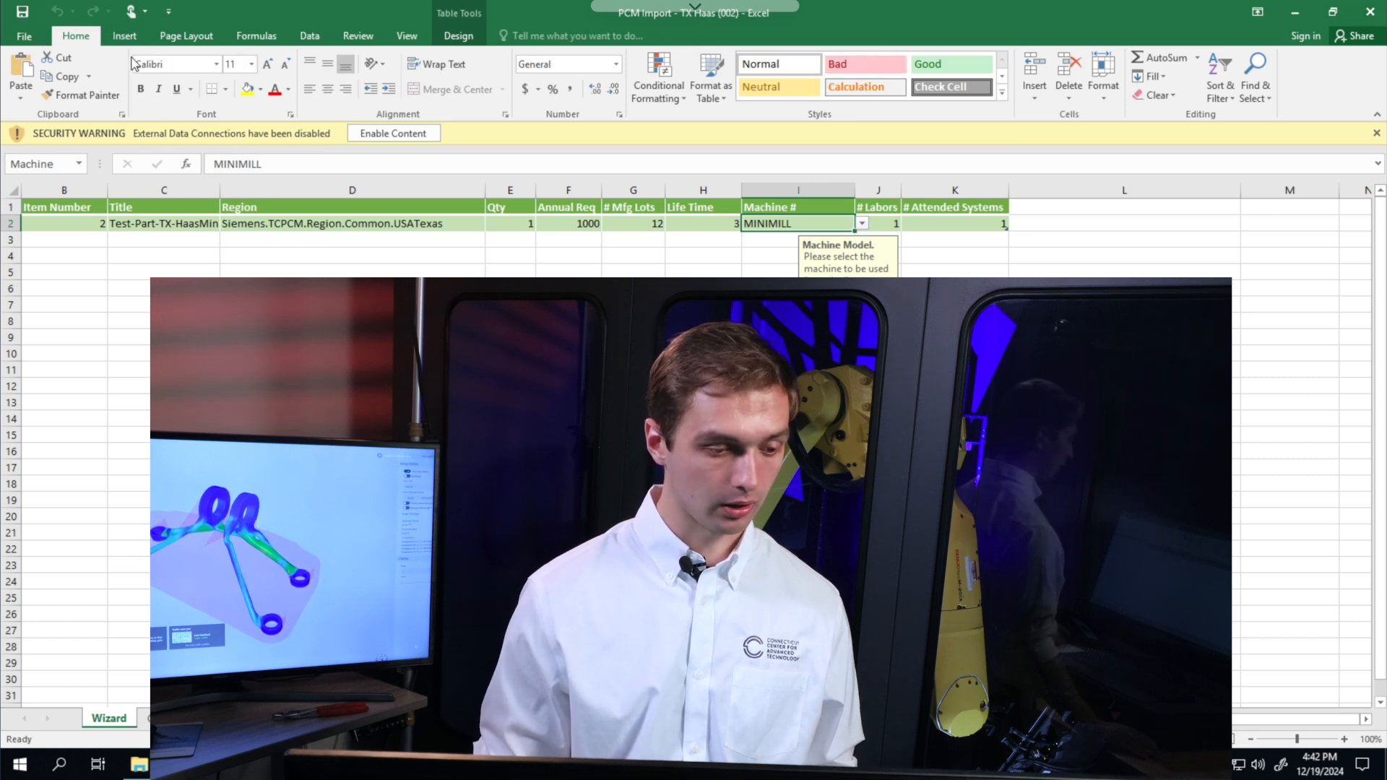
# Step: Enable the TX Haas workbook's external data connections to load its machining operations into Combined View, and close the workbook
pyautogui.click(310, 36)
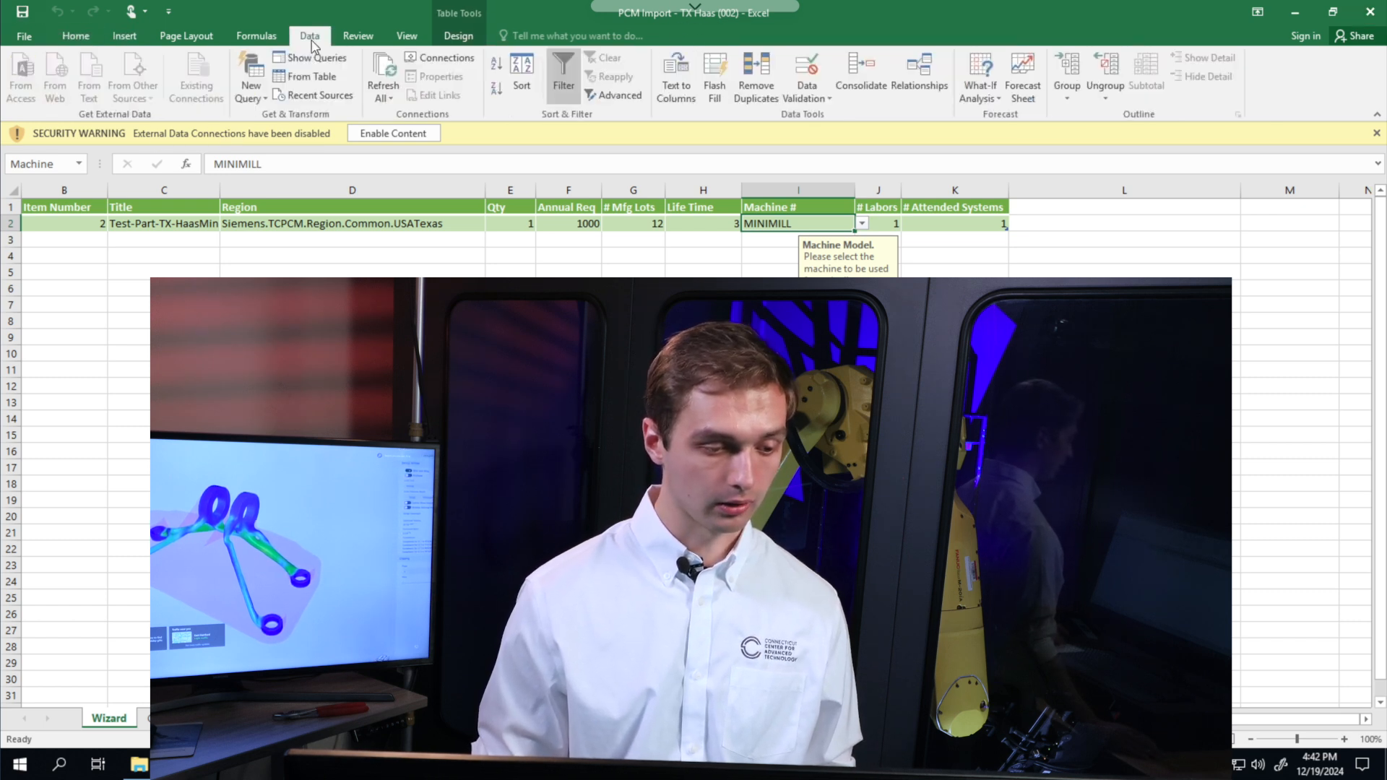
pyautogui.click(383, 135)
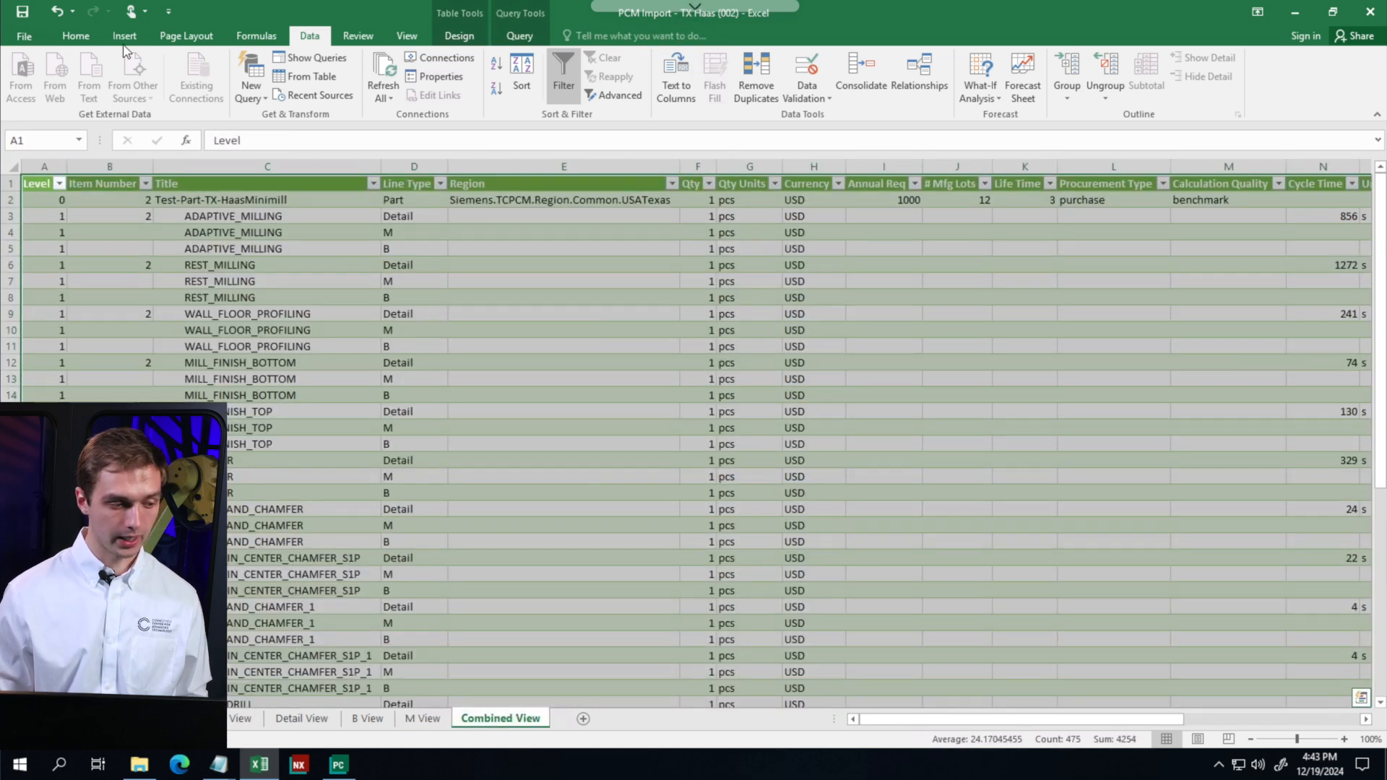
pyautogui.click(1371, 10)
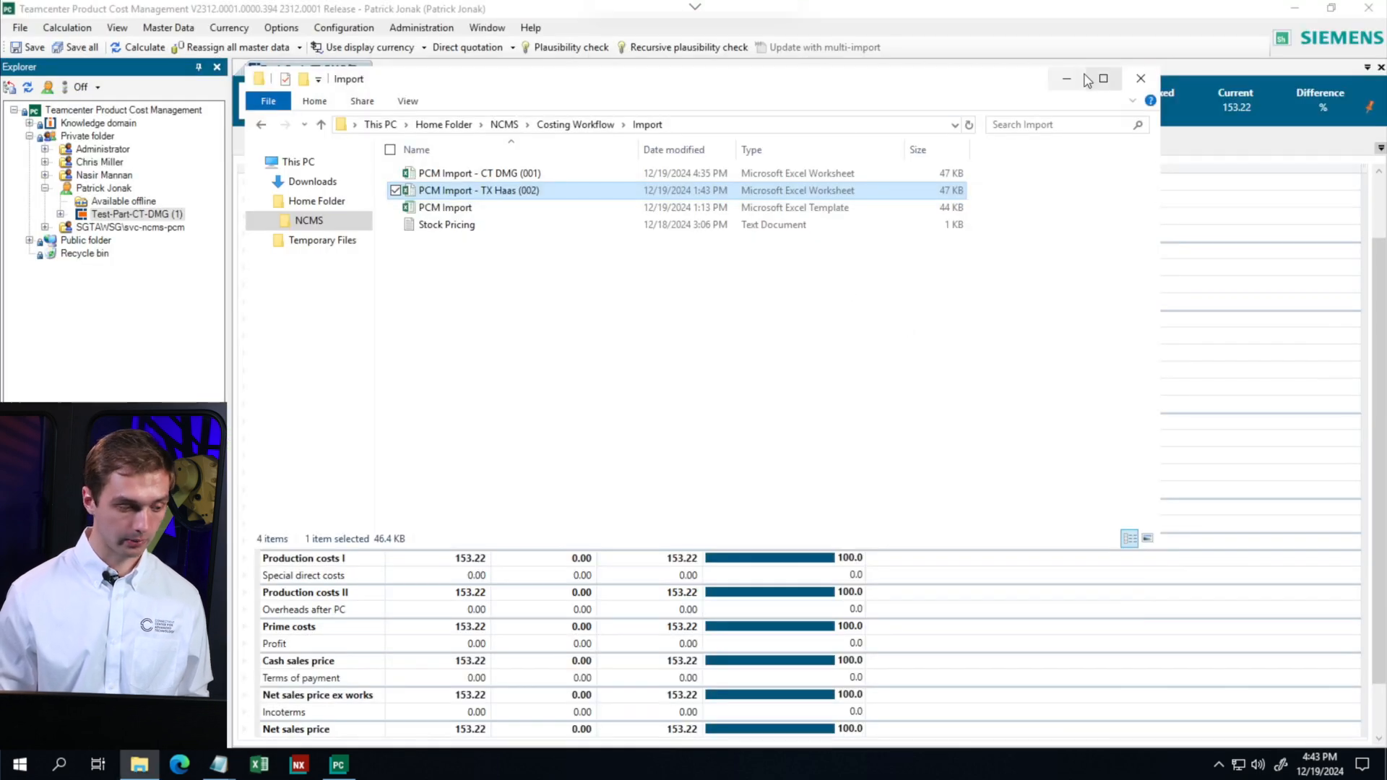
# Step: Start a BOM import from spreadsheet into the own private folder with the CCAT NC Tool Path Import w/Machine configuration
pyautogui.rightClick(113, 188)
pyautogui.moveTo(210, 299)
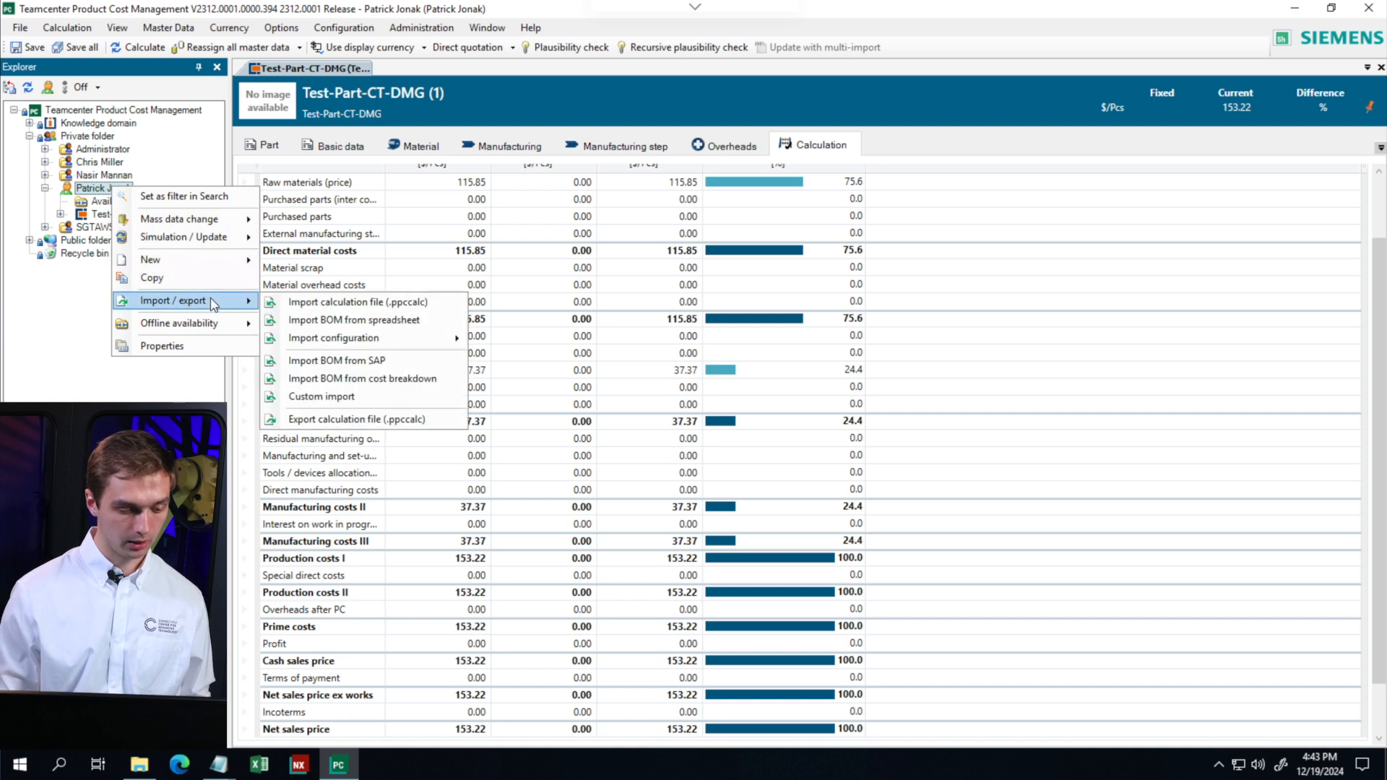
pyautogui.moveTo(358, 344)
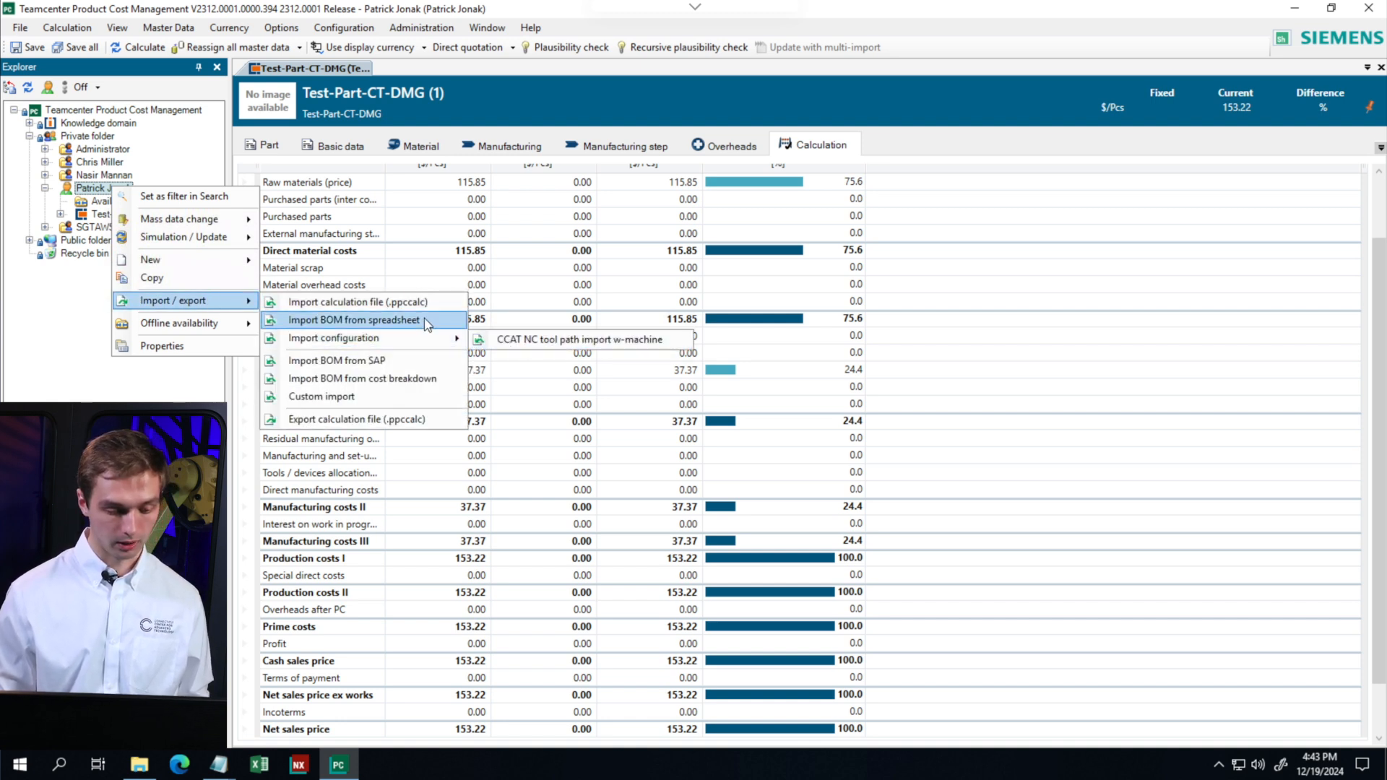
pyautogui.click(354, 320)
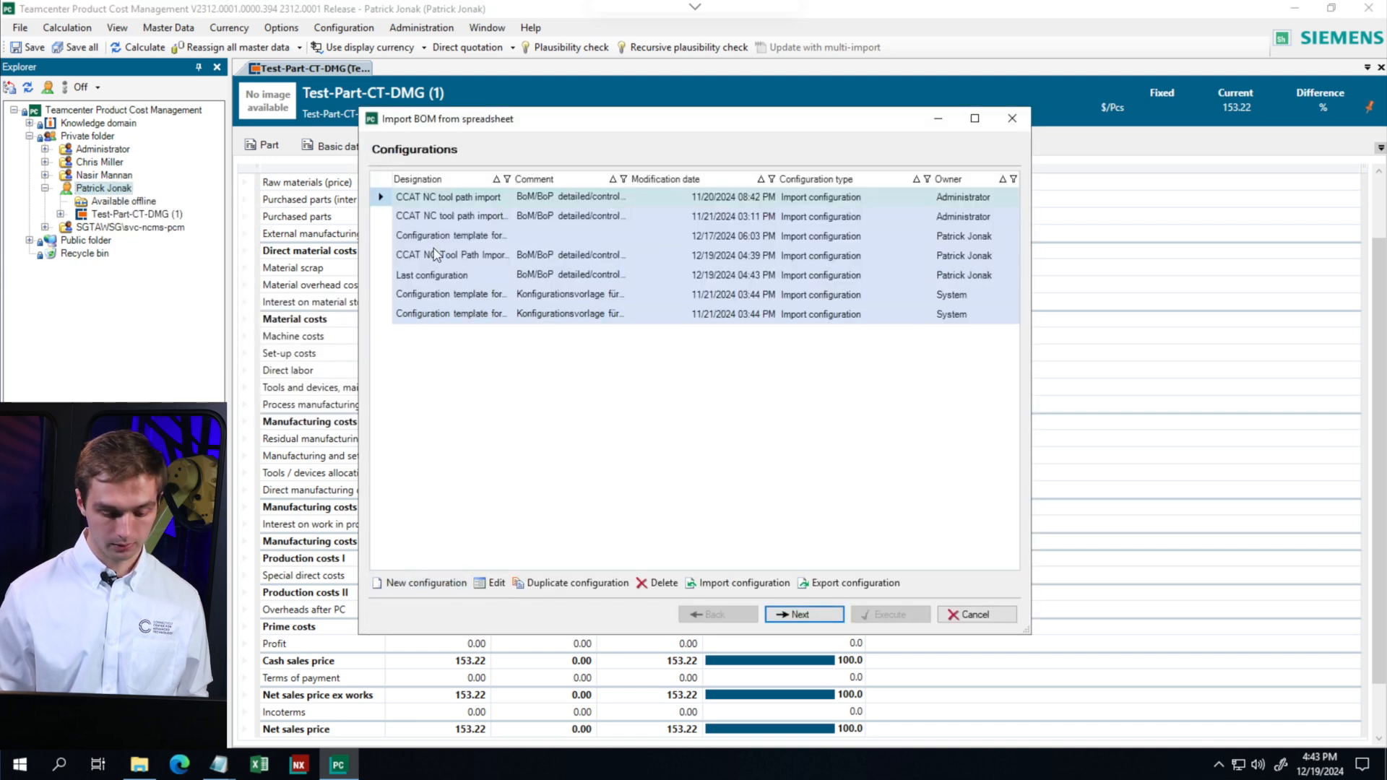
pyautogui.click(434, 254)
pyautogui.click(804, 614)
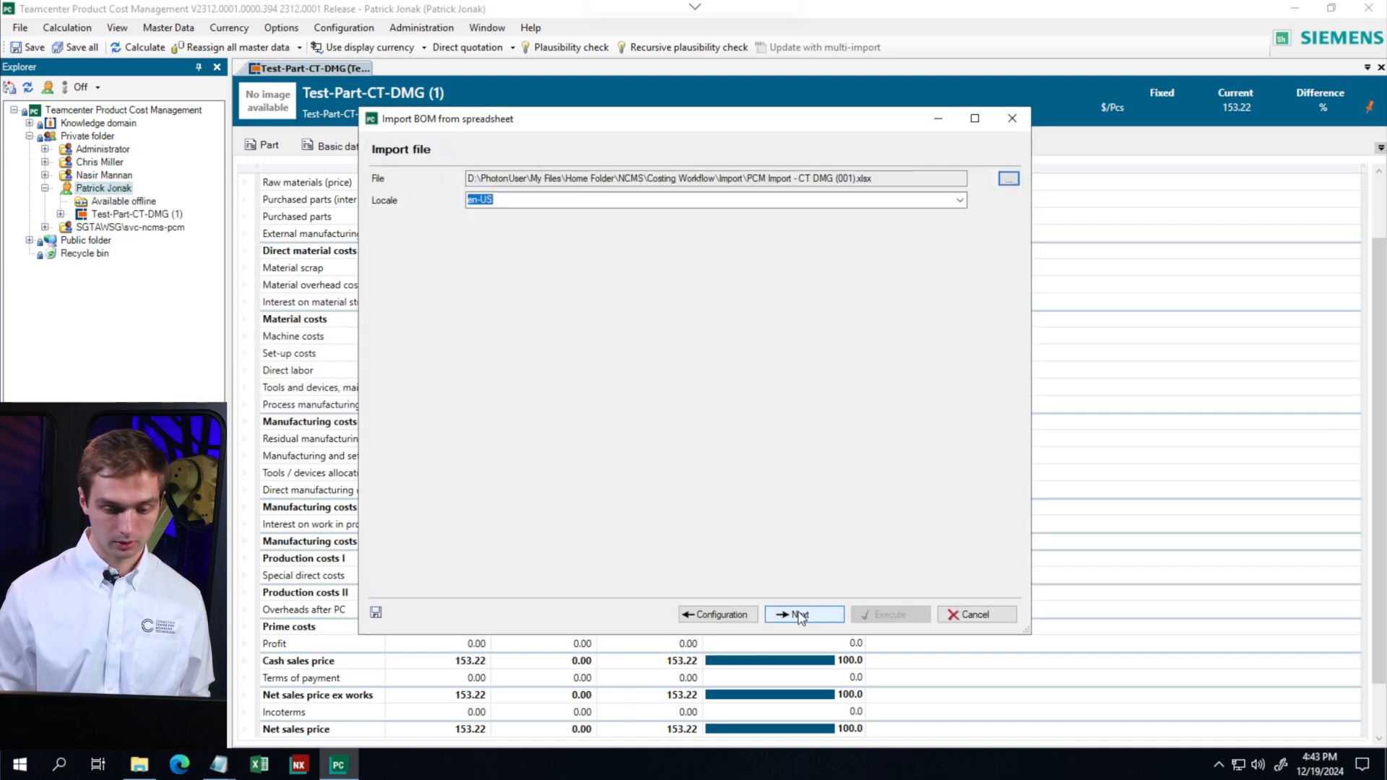
# Step: Choose PCM Import - TX Haas (002).xlsx as the import file, keeping the Excel file adapter and the Combined View sheet
pyautogui.click(1009, 179)
pyautogui.click(840, 235)
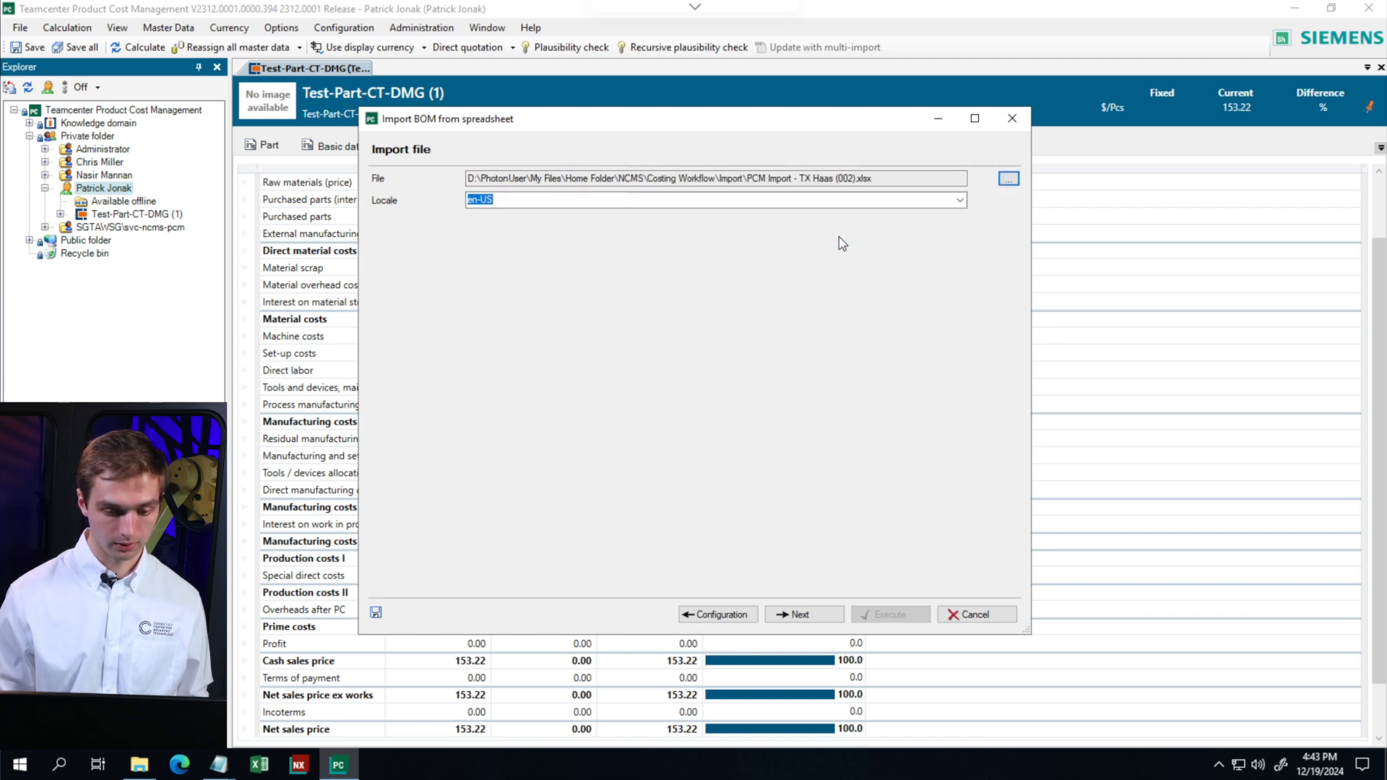
pyautogui.click(804, 614)
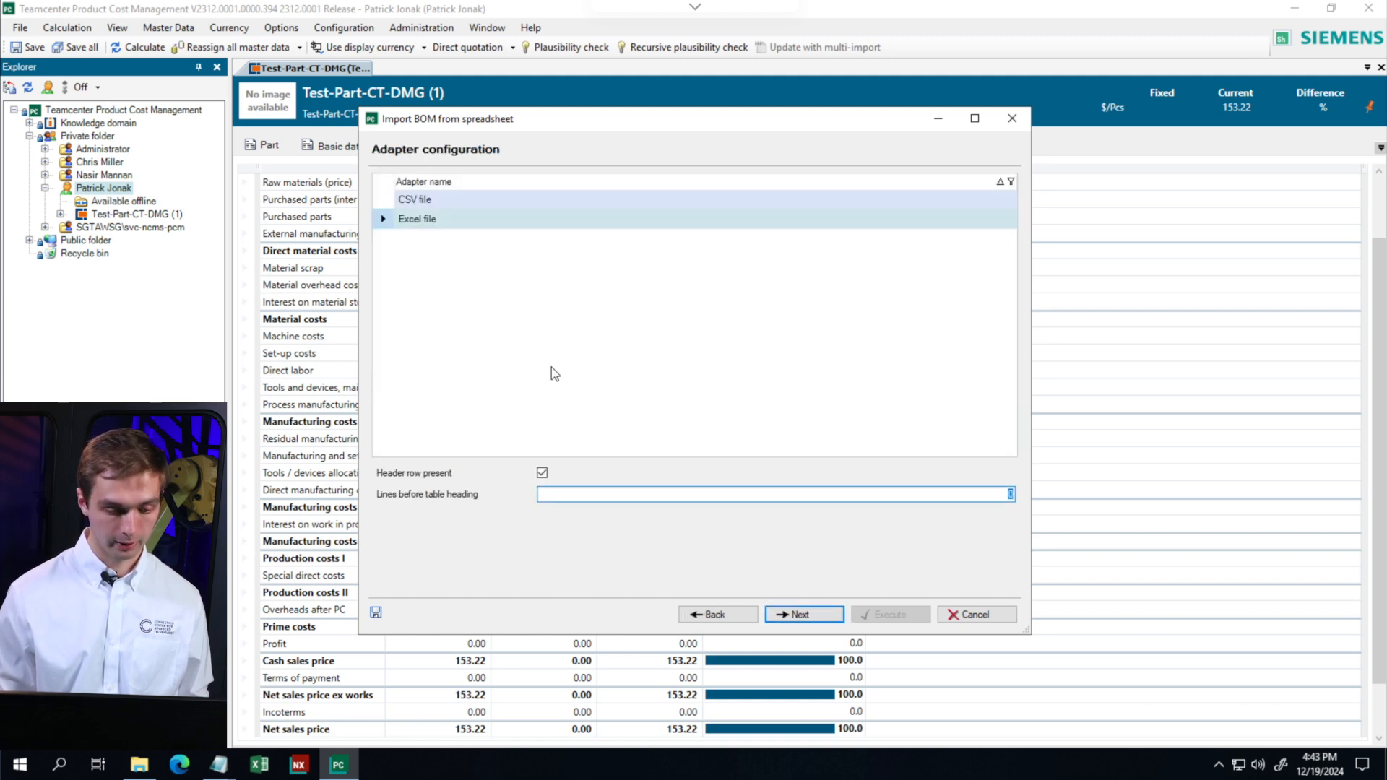
pyautogui.click(785, 614)
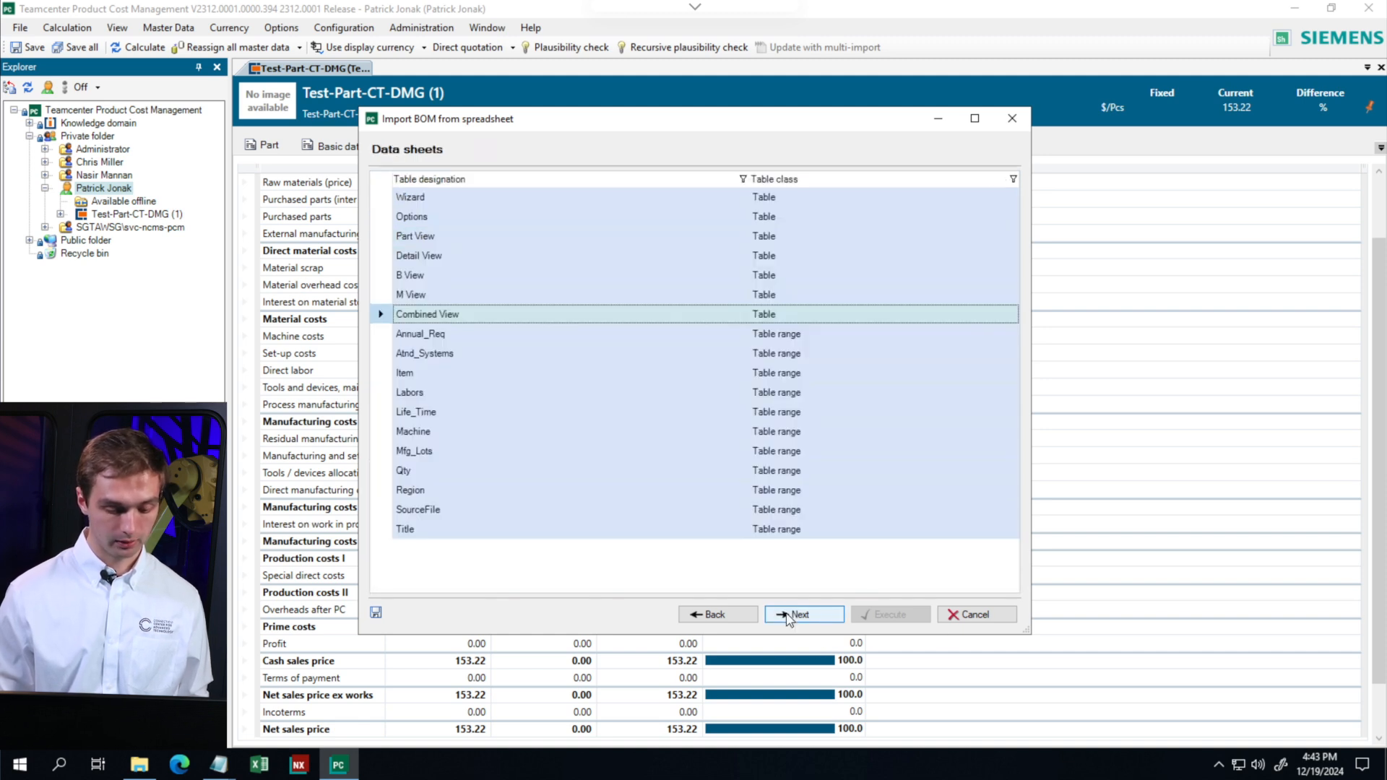
pyautogui.click(786, 615)
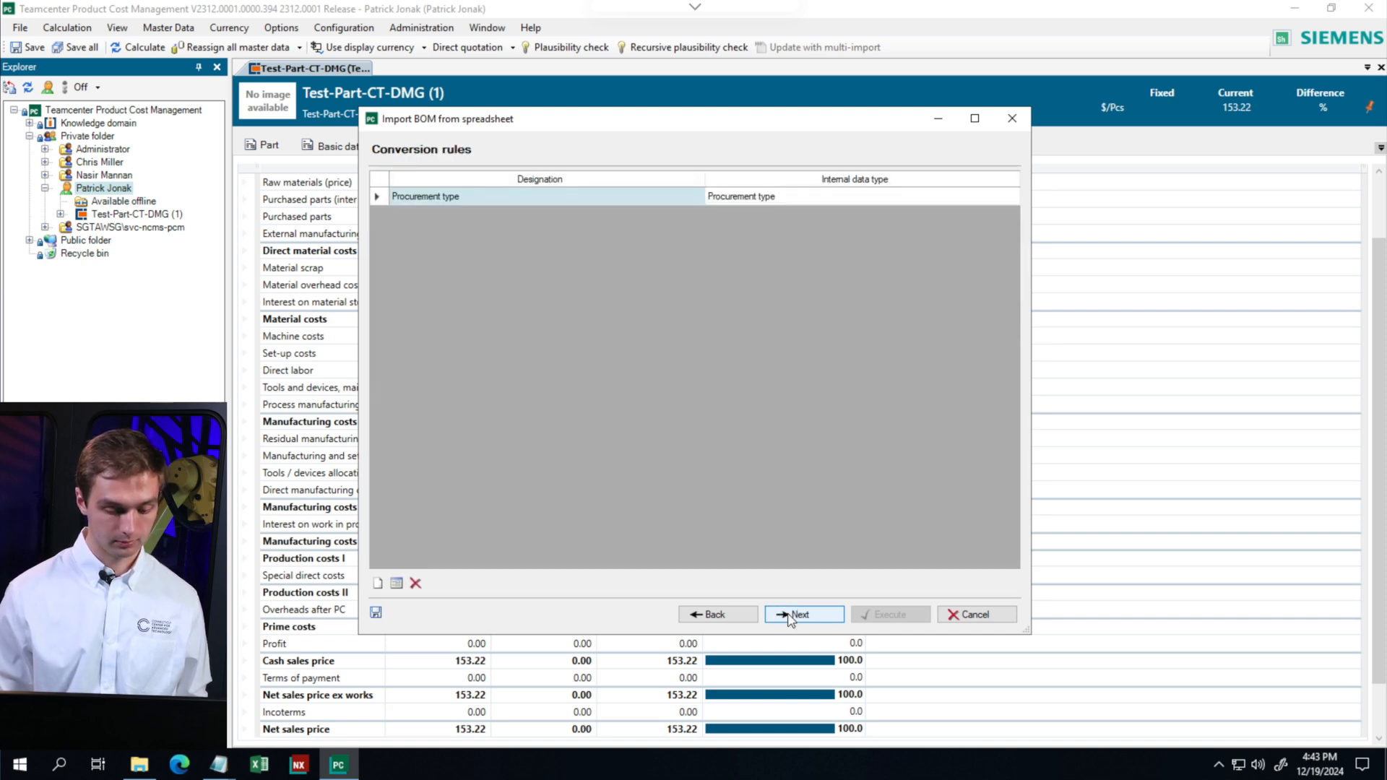
# Step: Execute the BOM import with the existing conversion rules and no update of existing data, saving the configuration
pyautogui.click(790, 616)
pyautogui.click(791, 616)
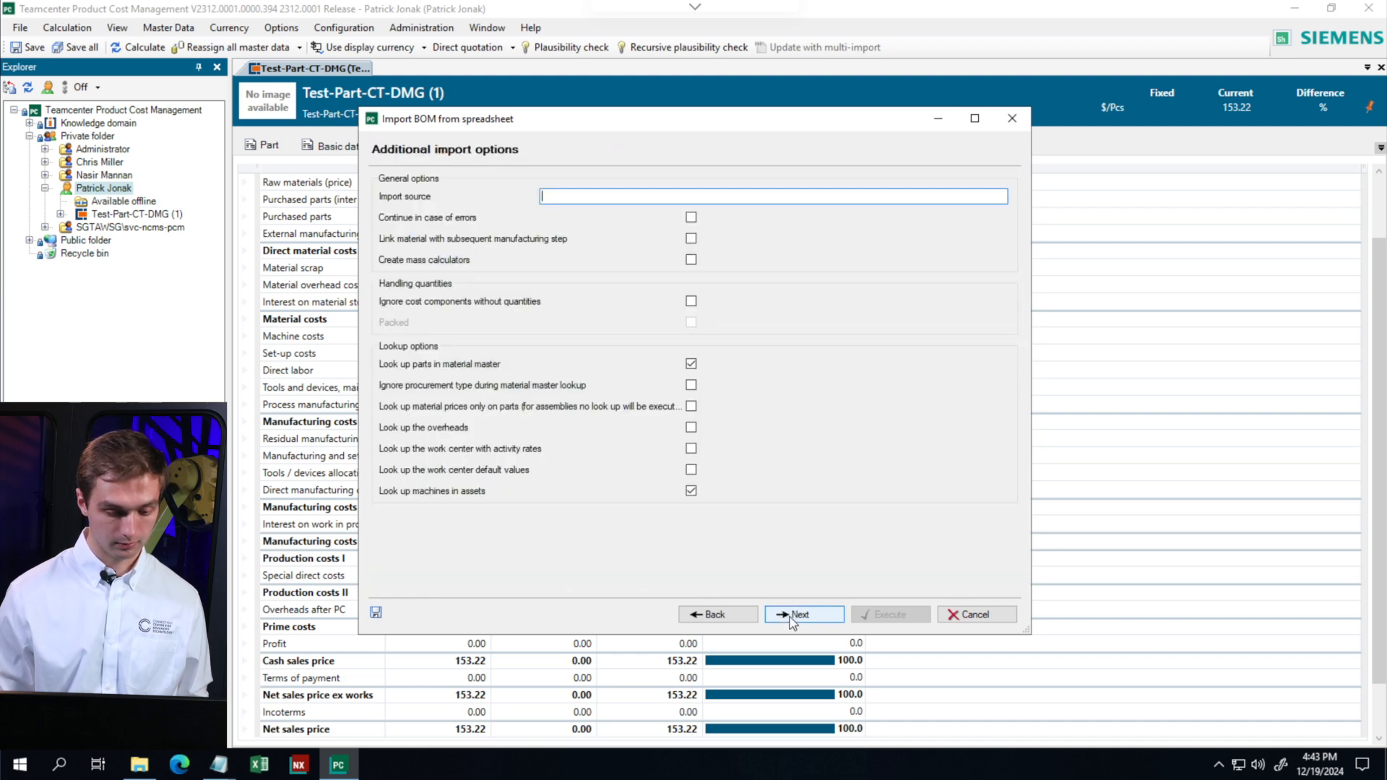
pyautogui.click(792, 616)
pyautogui.click(795, 617)
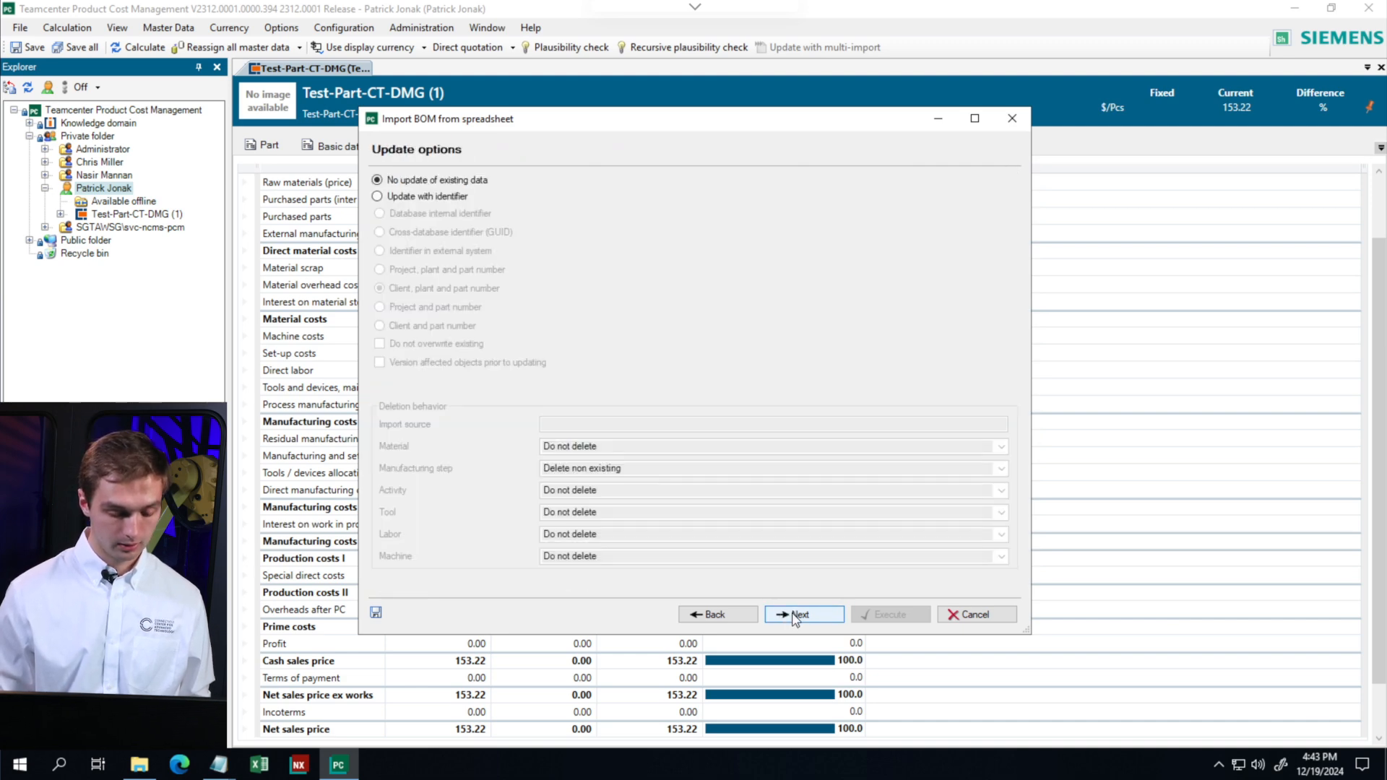
pyautogui.click(792, 615)
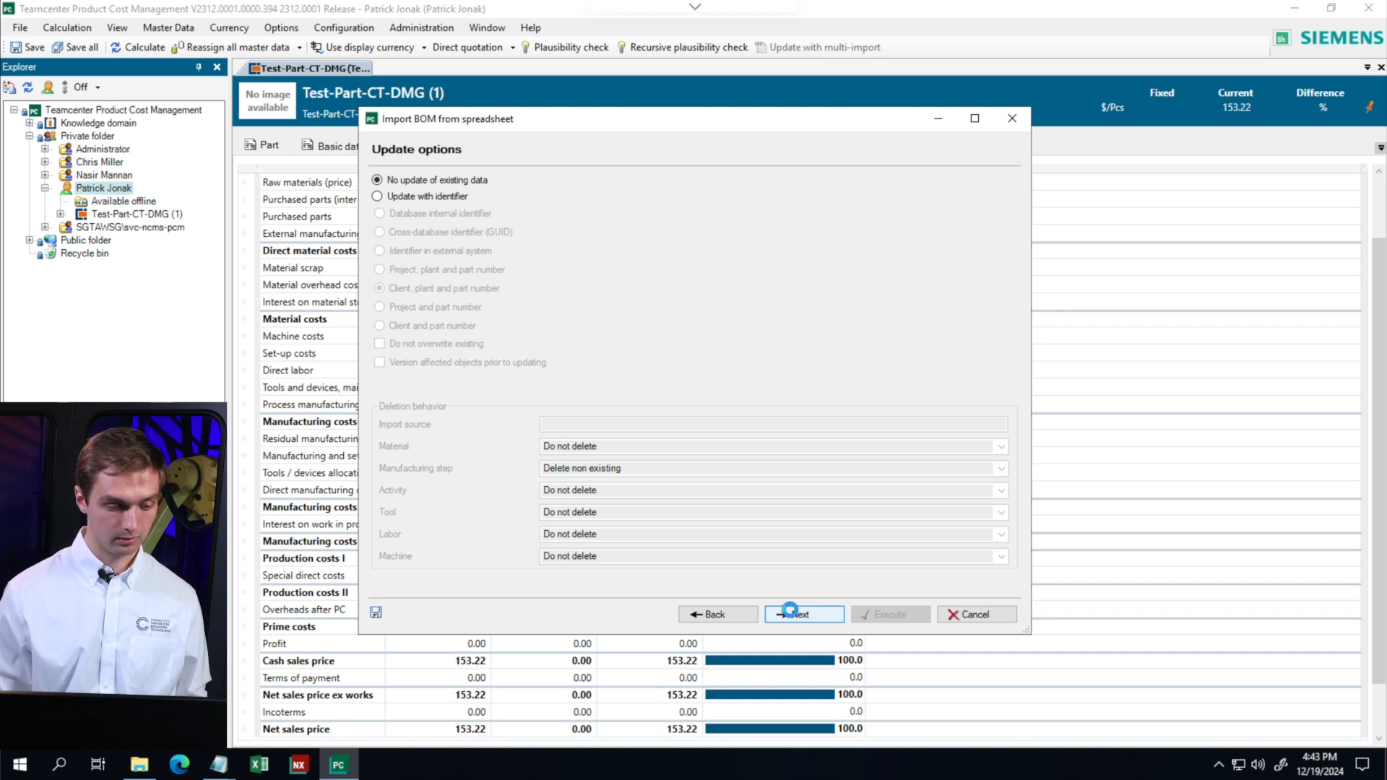
pyautogui.click(791, 612)
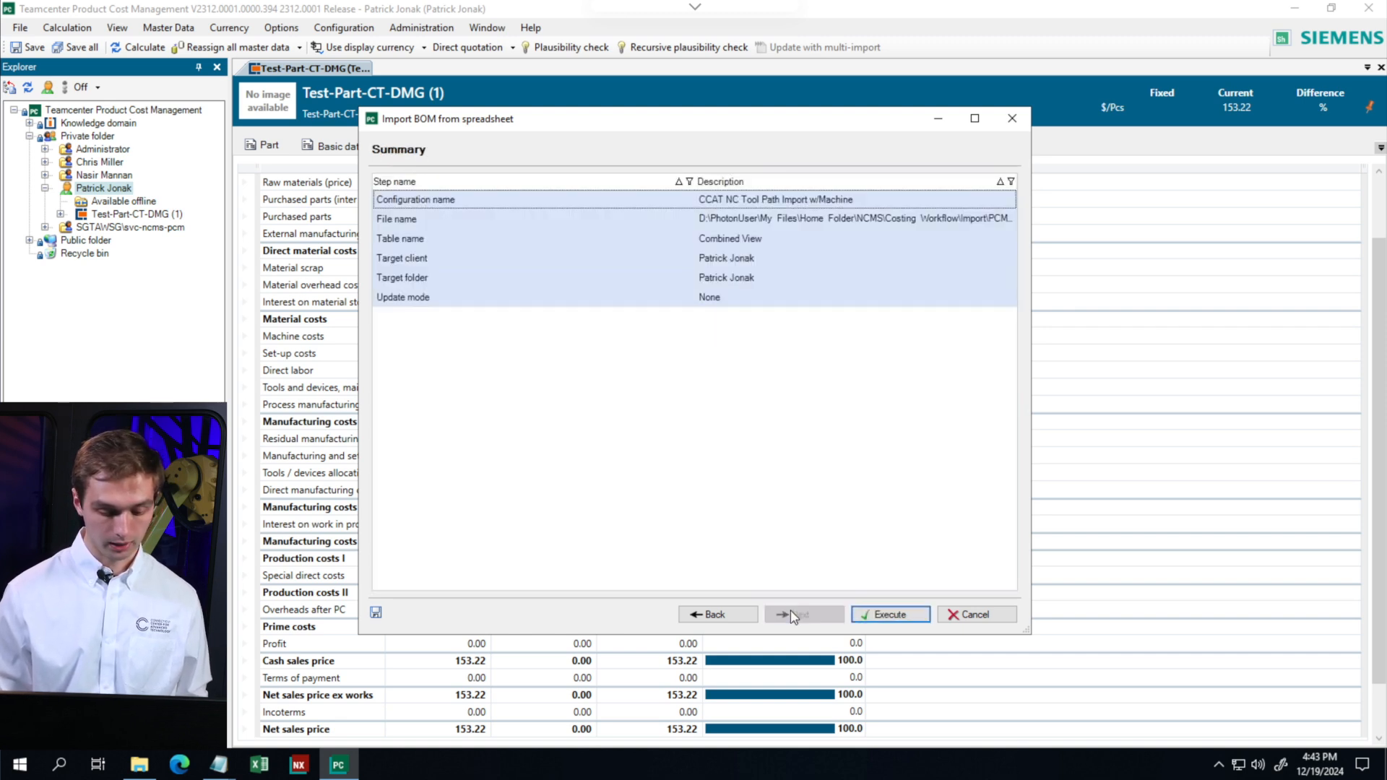
pyautogui.click(903, 617)
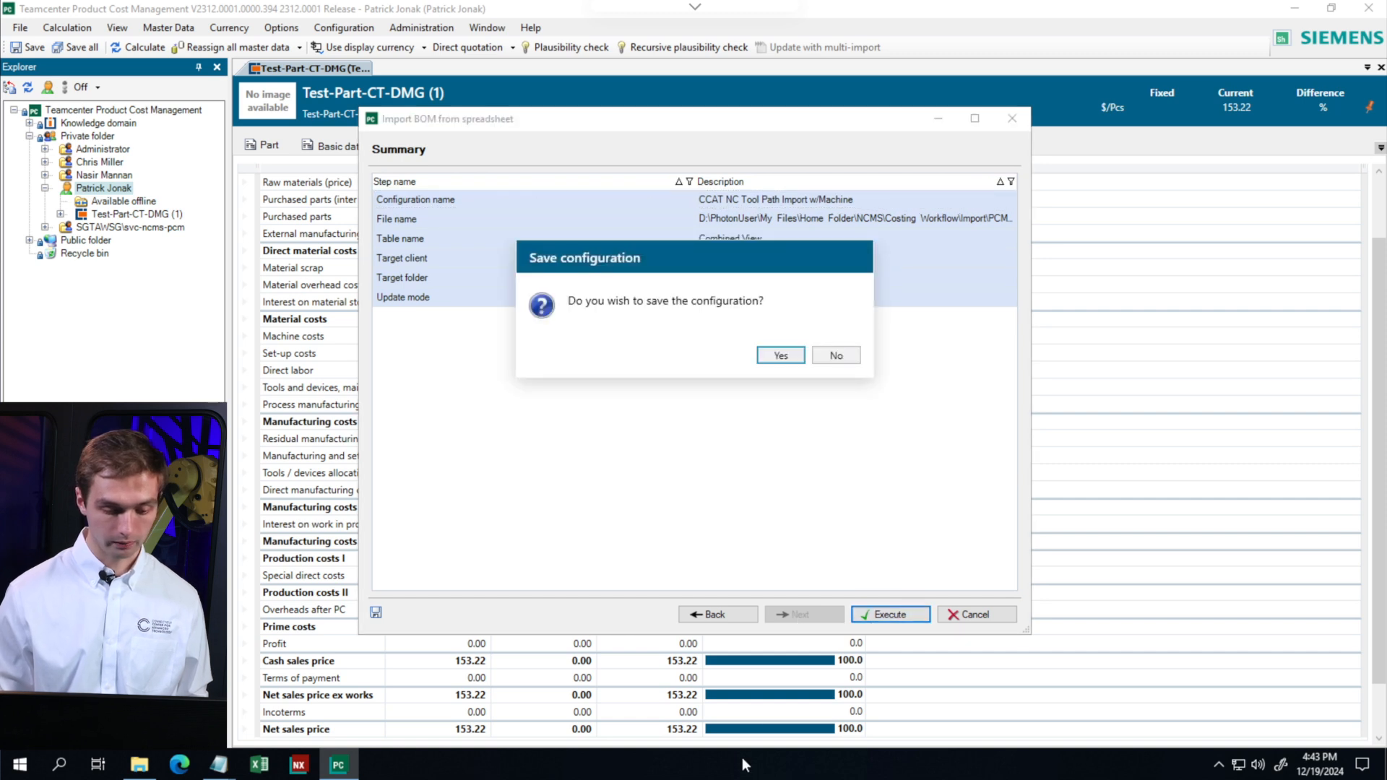
pyautogui.click(782, 356)
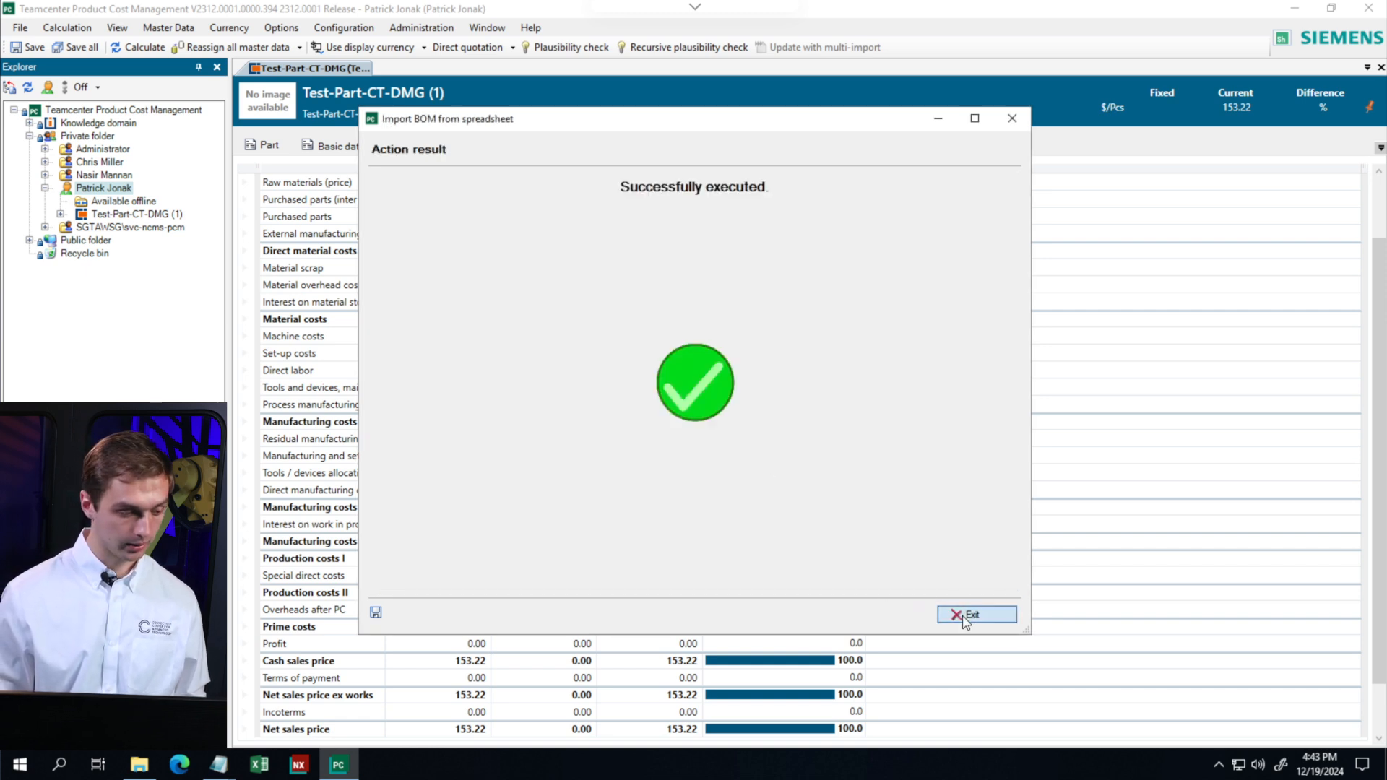
pyautogui.click(966, 616)
# Step: Open the imported Test-Part-TX-HaasMinimill and add raw material and scrap entries through a new material calculator
pyautogui.click(181, 229)
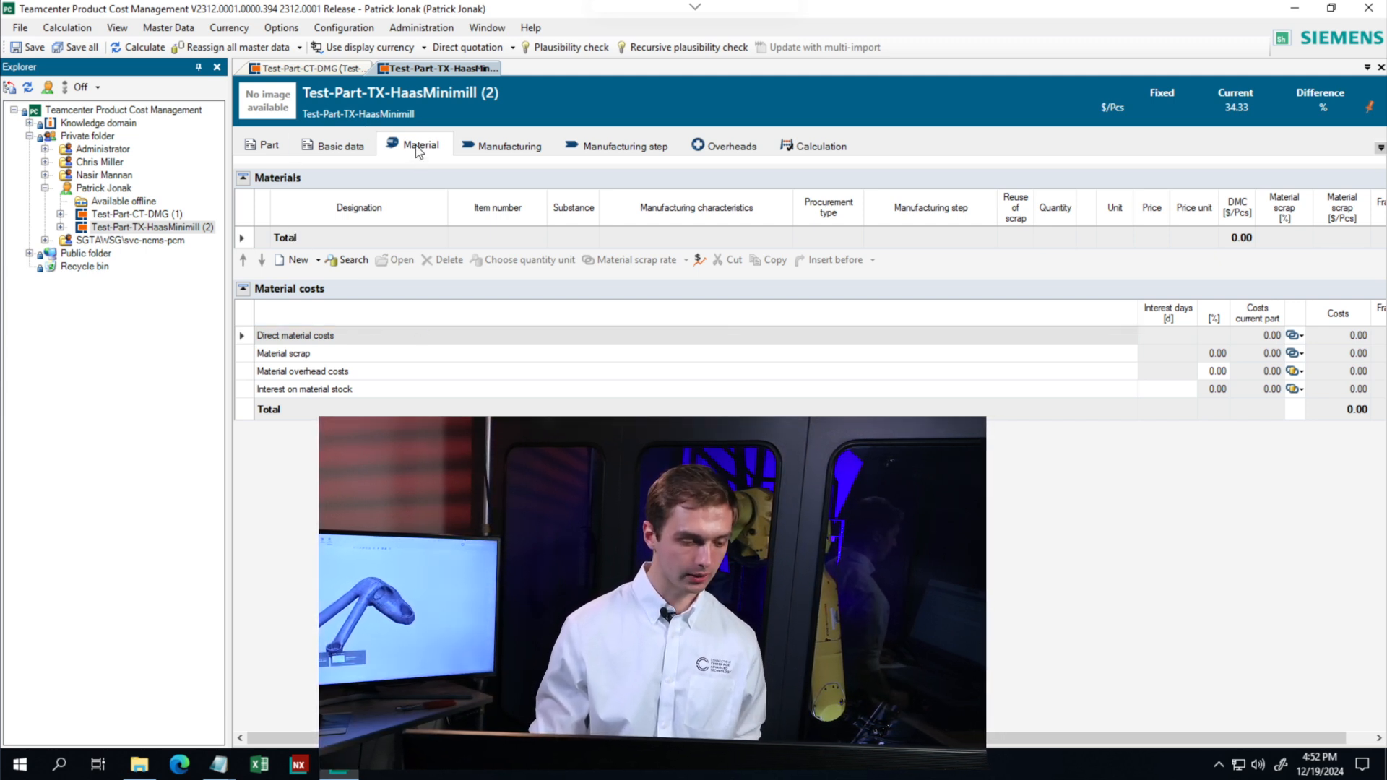
pyautogui.click(294, 261)
pyautogui.doubleClick(497, 326)
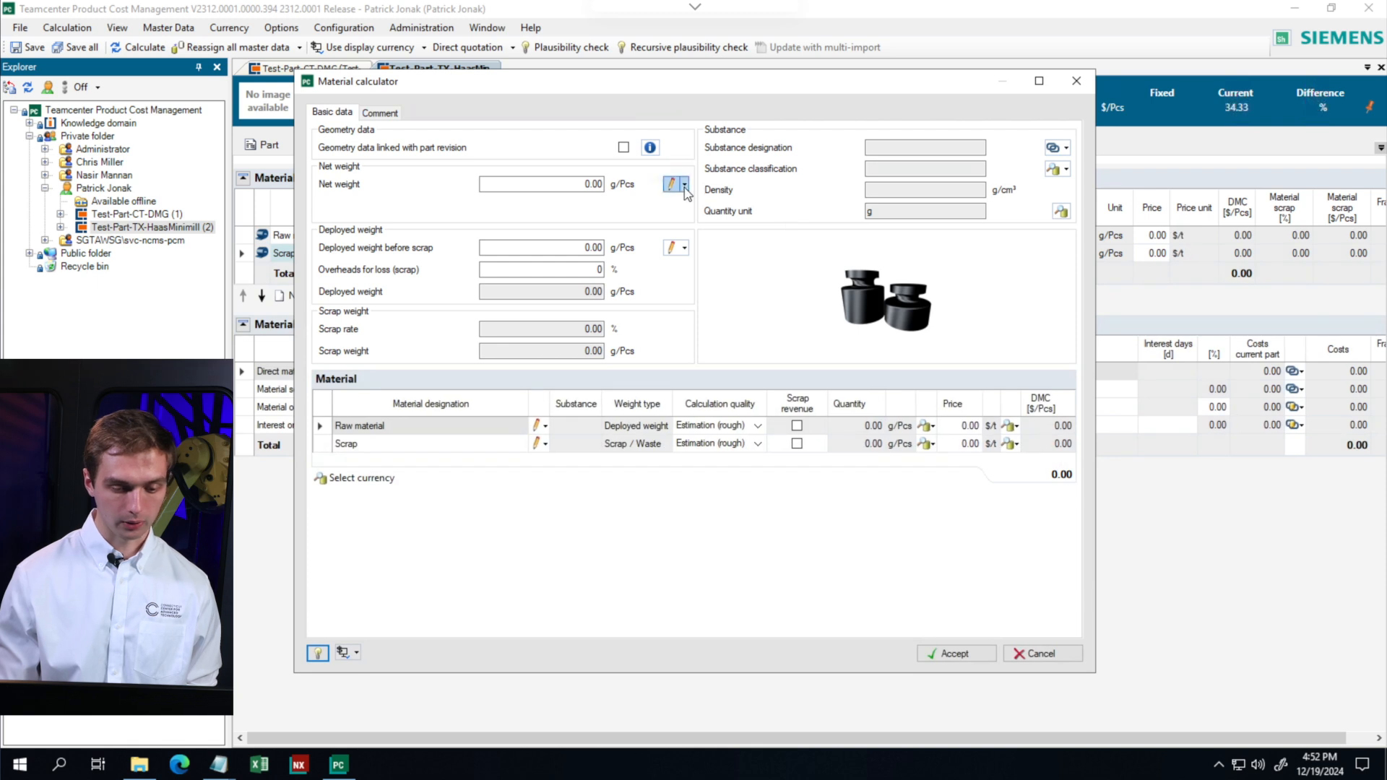
# Step: Switch both the net weight and the deployed weight before scrap to detailed input
pyautogui.click(684, 185)
pyautogui.click(714, 227)
pyautogui.click(685, 248)
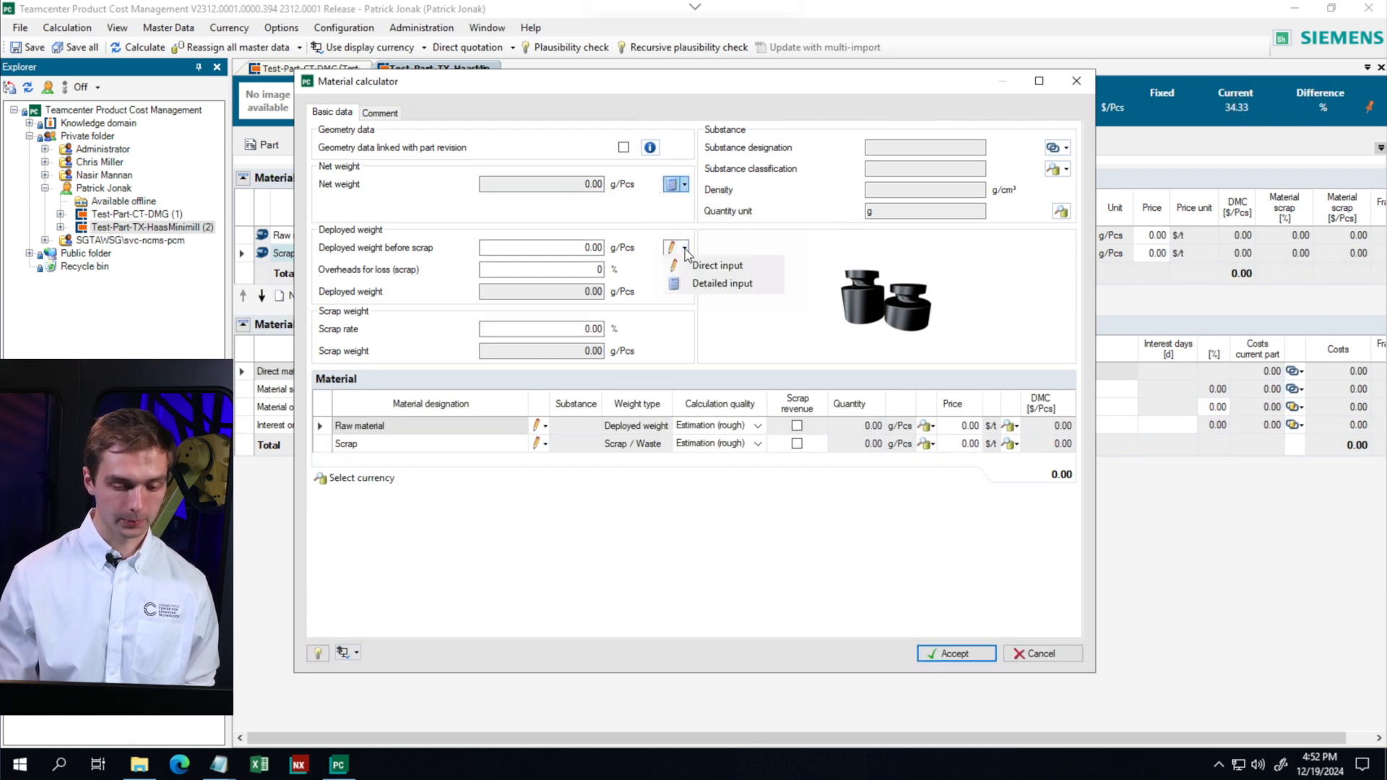
pyautogui.click(719, 283)
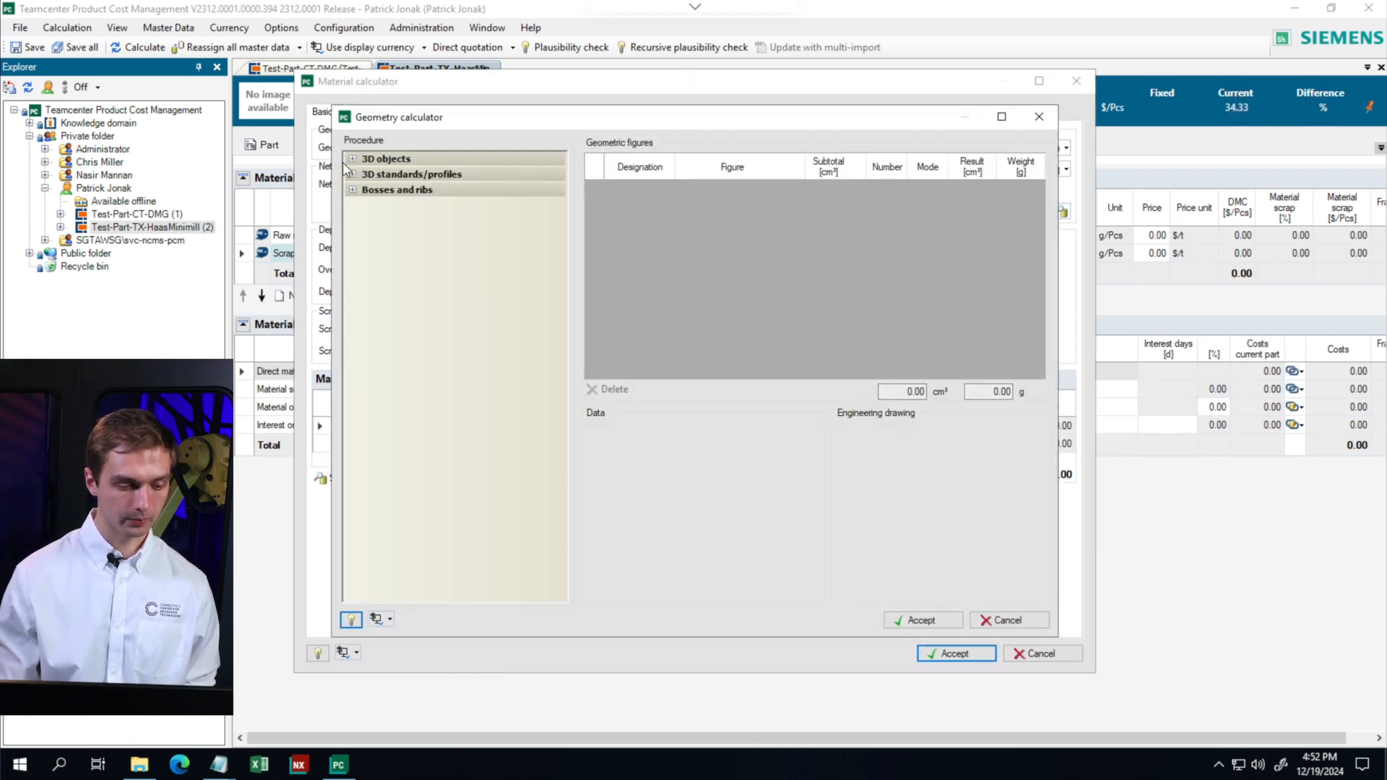
# Step: Add a cuboid to the deployed weight's geometry calculator and change its dimension units to inches
pyautogui.click(352, 159)
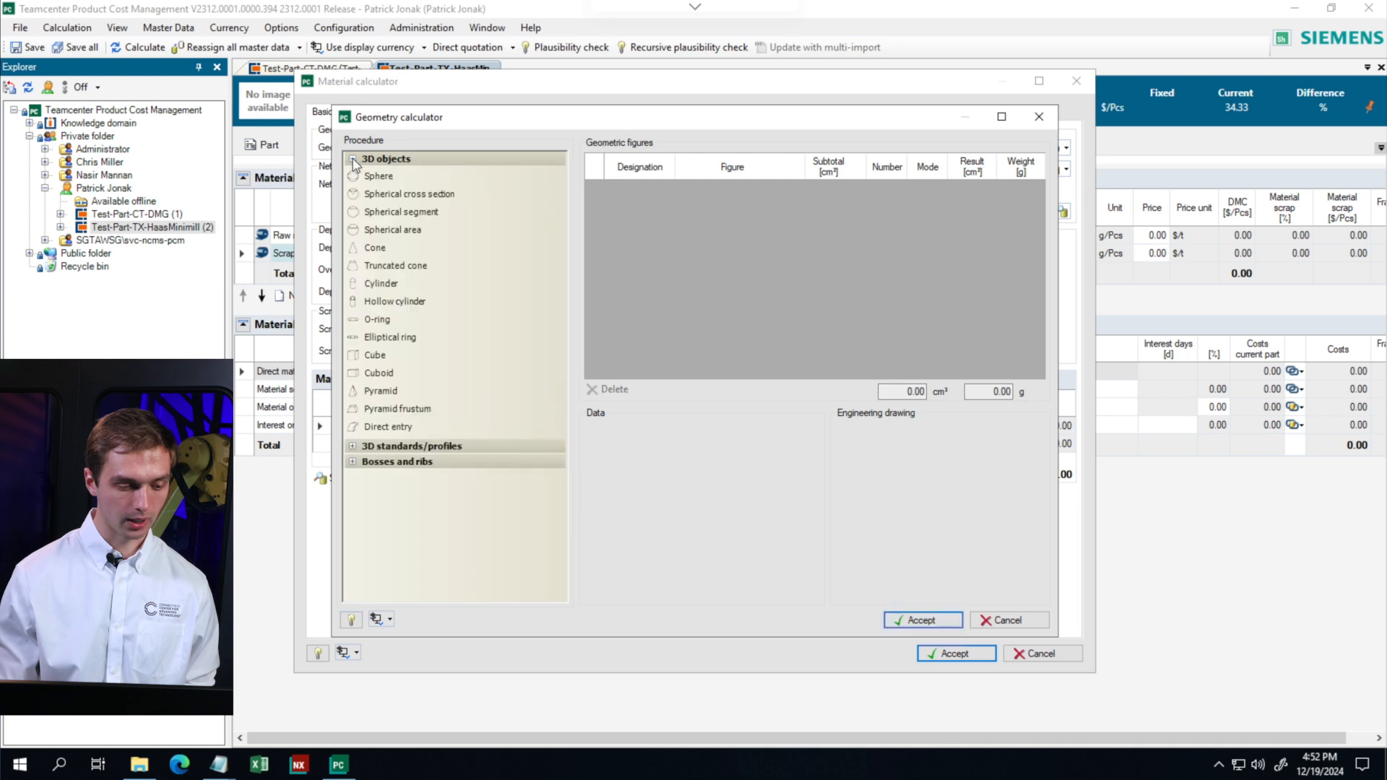
pyautogui.doubleClick(393, 374)
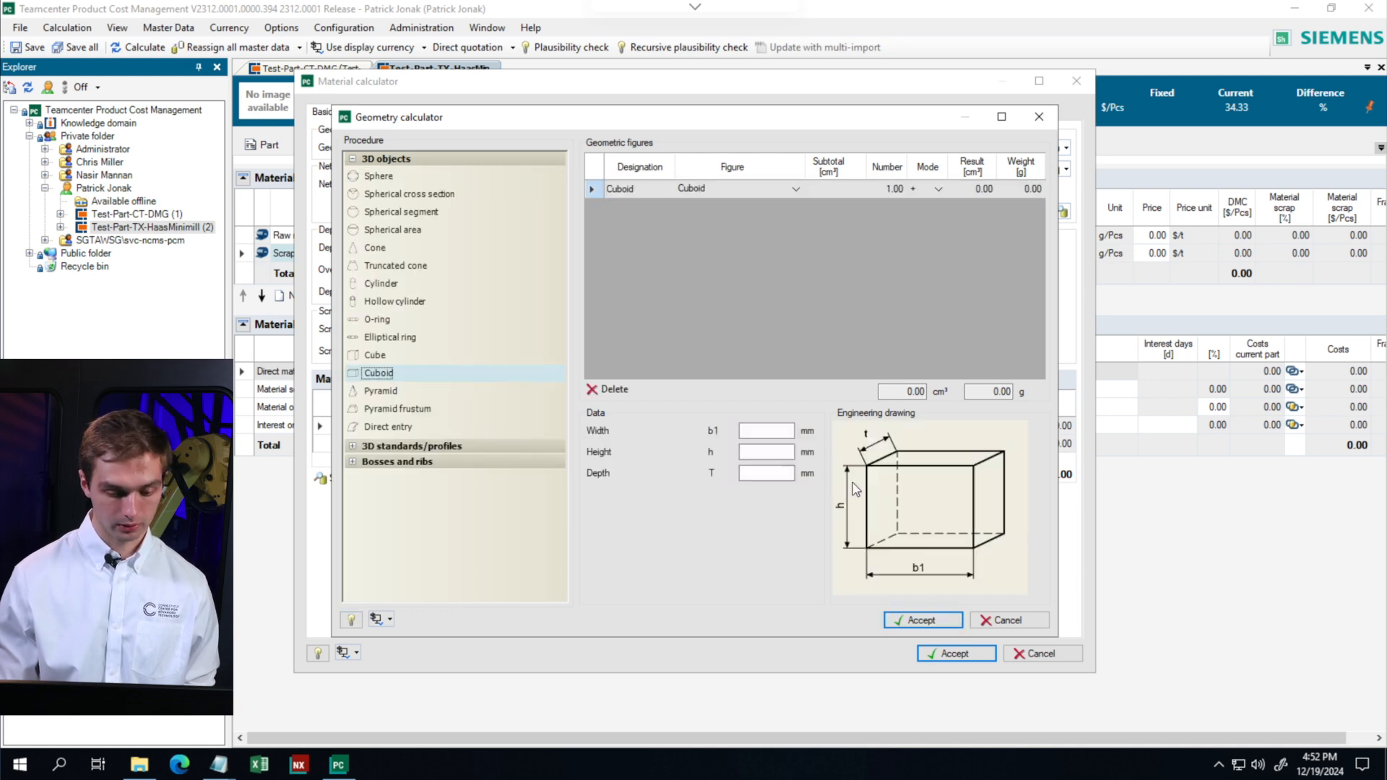
pyautogui.click(806, 433)
pyautogui.click(817, 440)
# Step: Set the cuboid to 8 in wide, 2 in high and 12 in deep, then recheck and accept its geometry
pyautogui.click(774, 431)
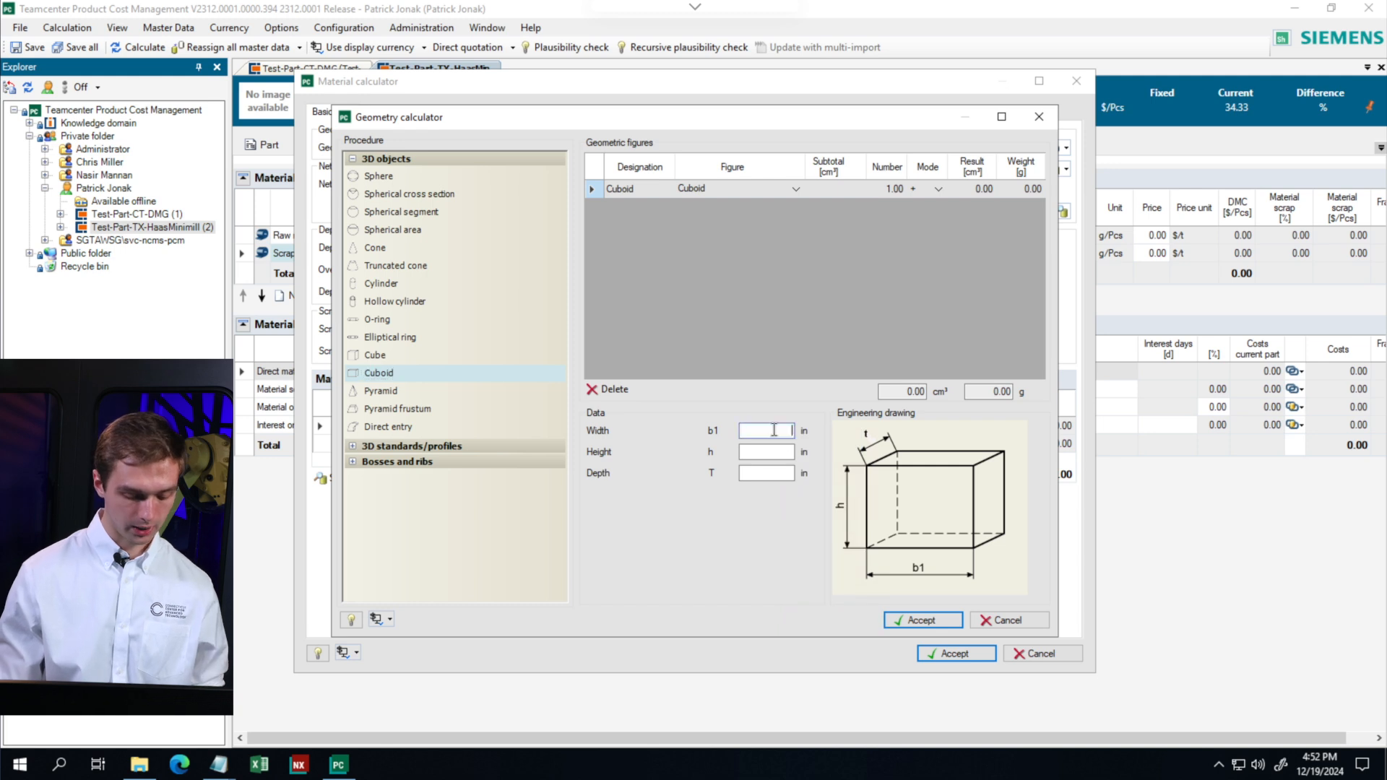
pyautogui.write('8')
pyautogui.click(788, 452)
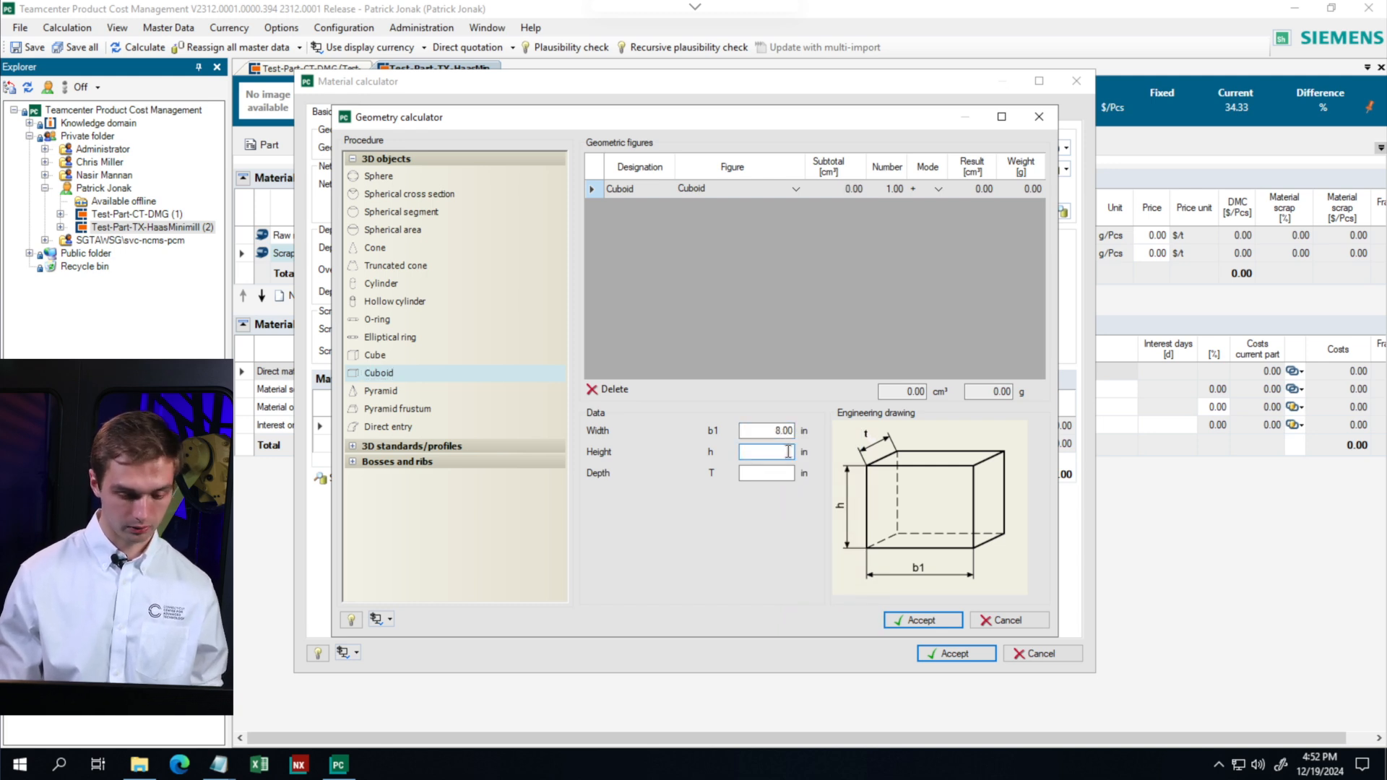
pyautogui.write('2')
pyautogui.click(788, 473)
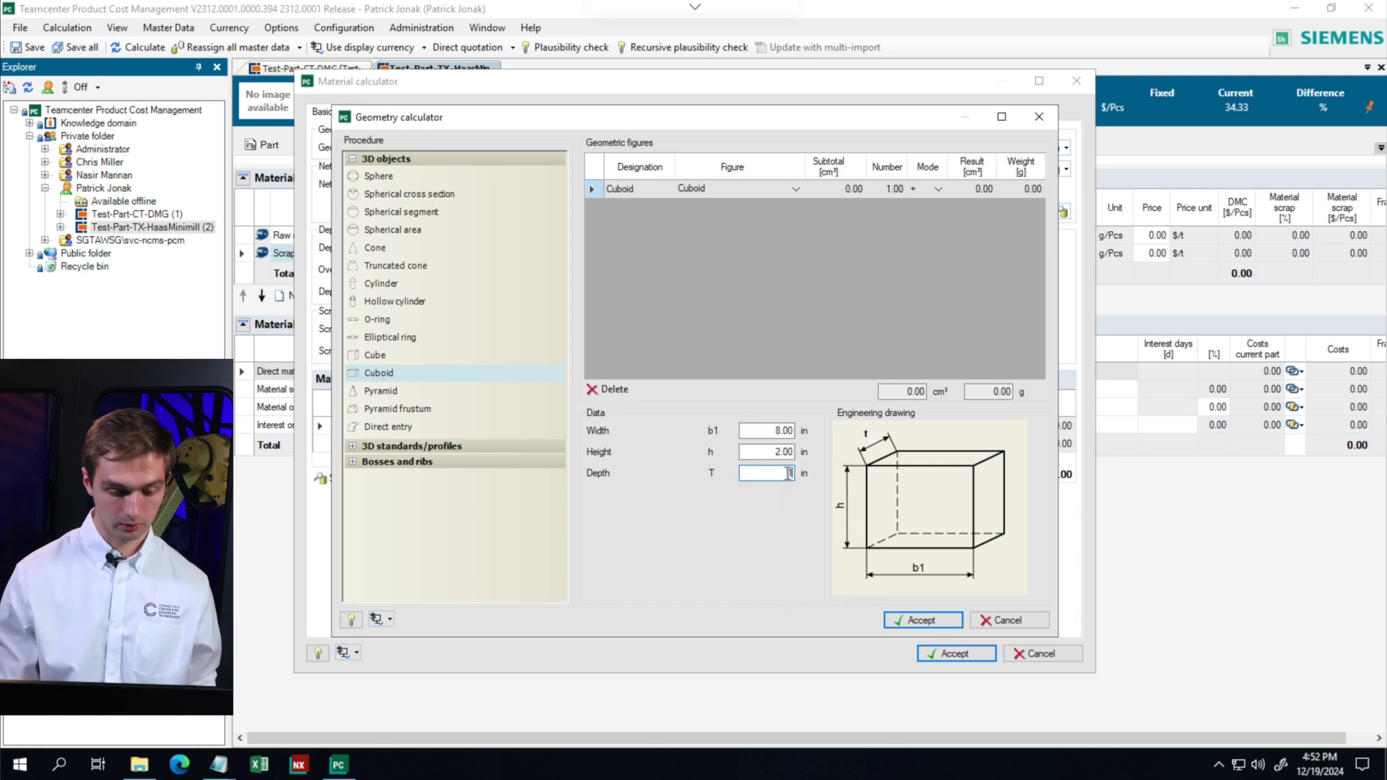
pyautogui.write('12')
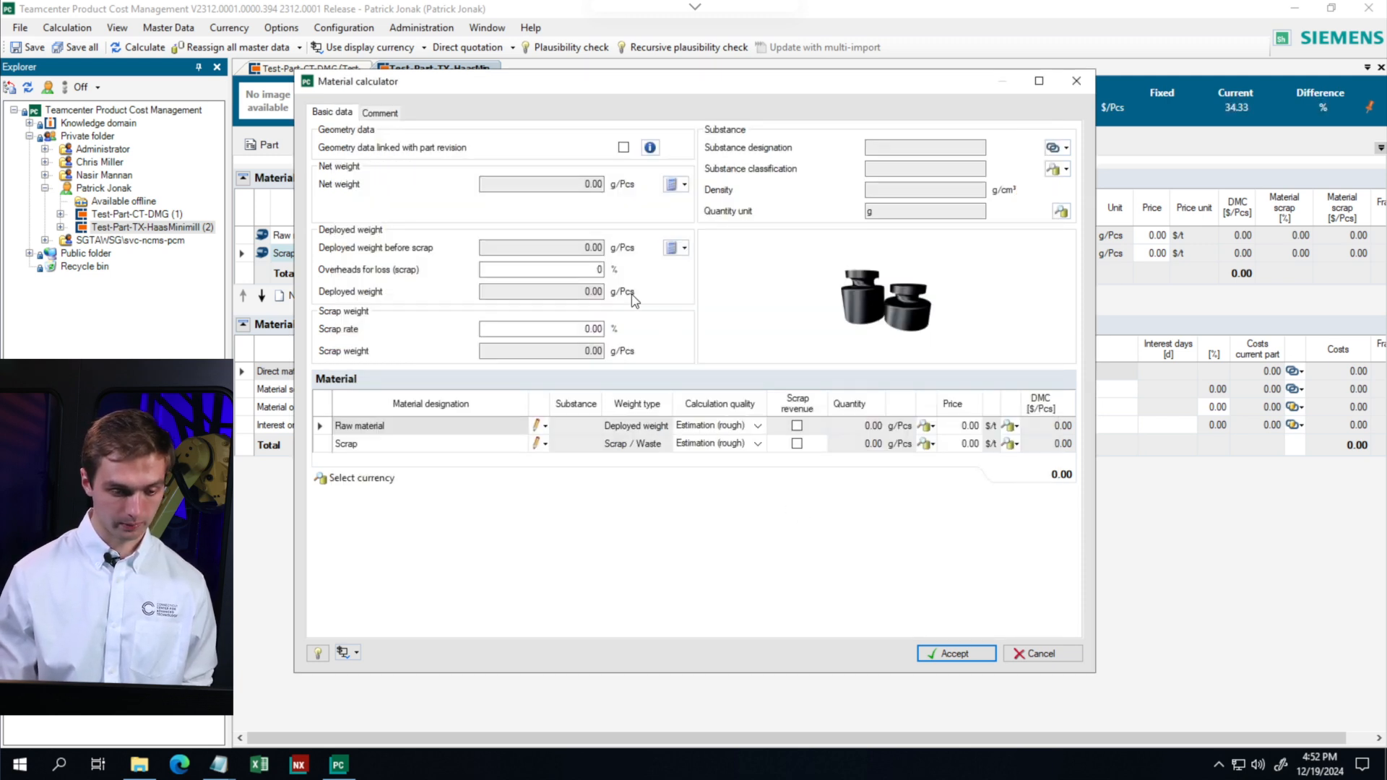
pyautogui.click(671, 249)
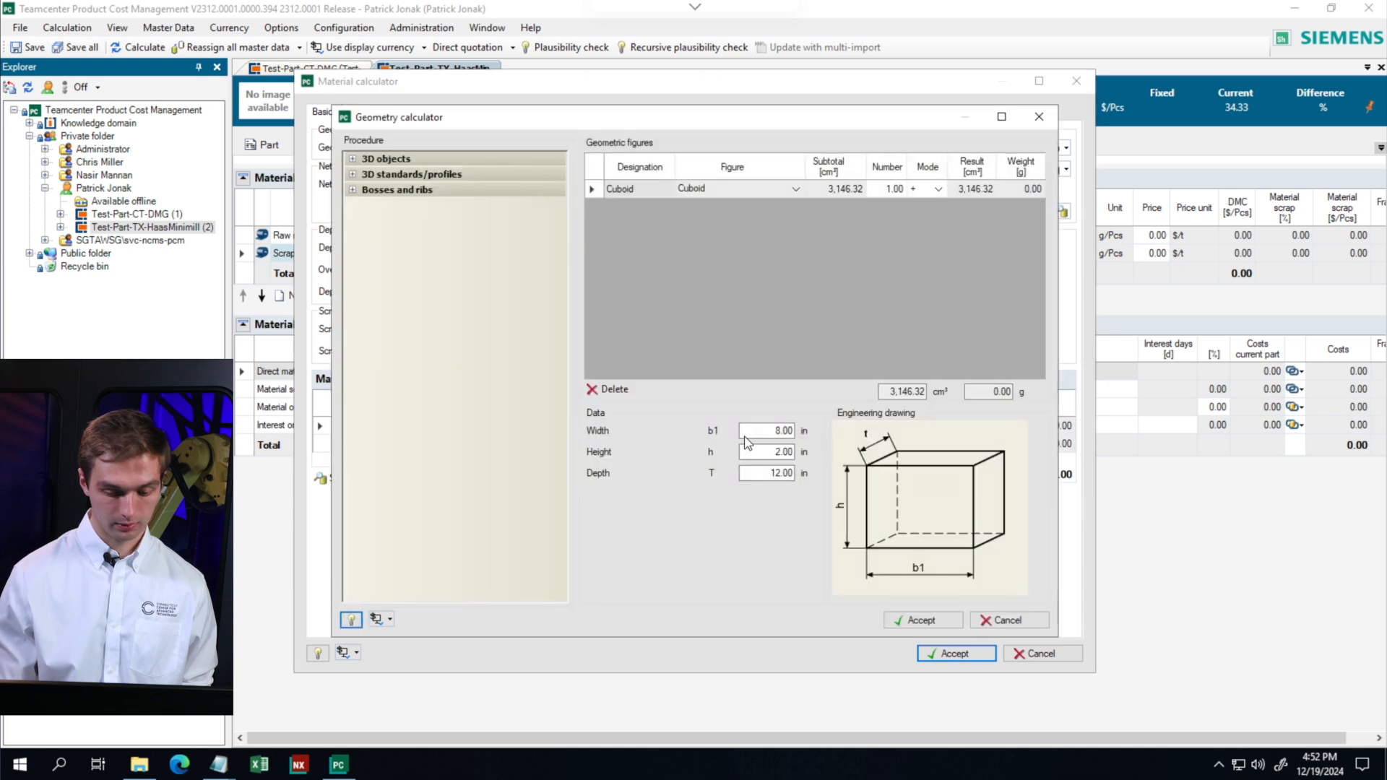
pyautogui.click(931, 622)
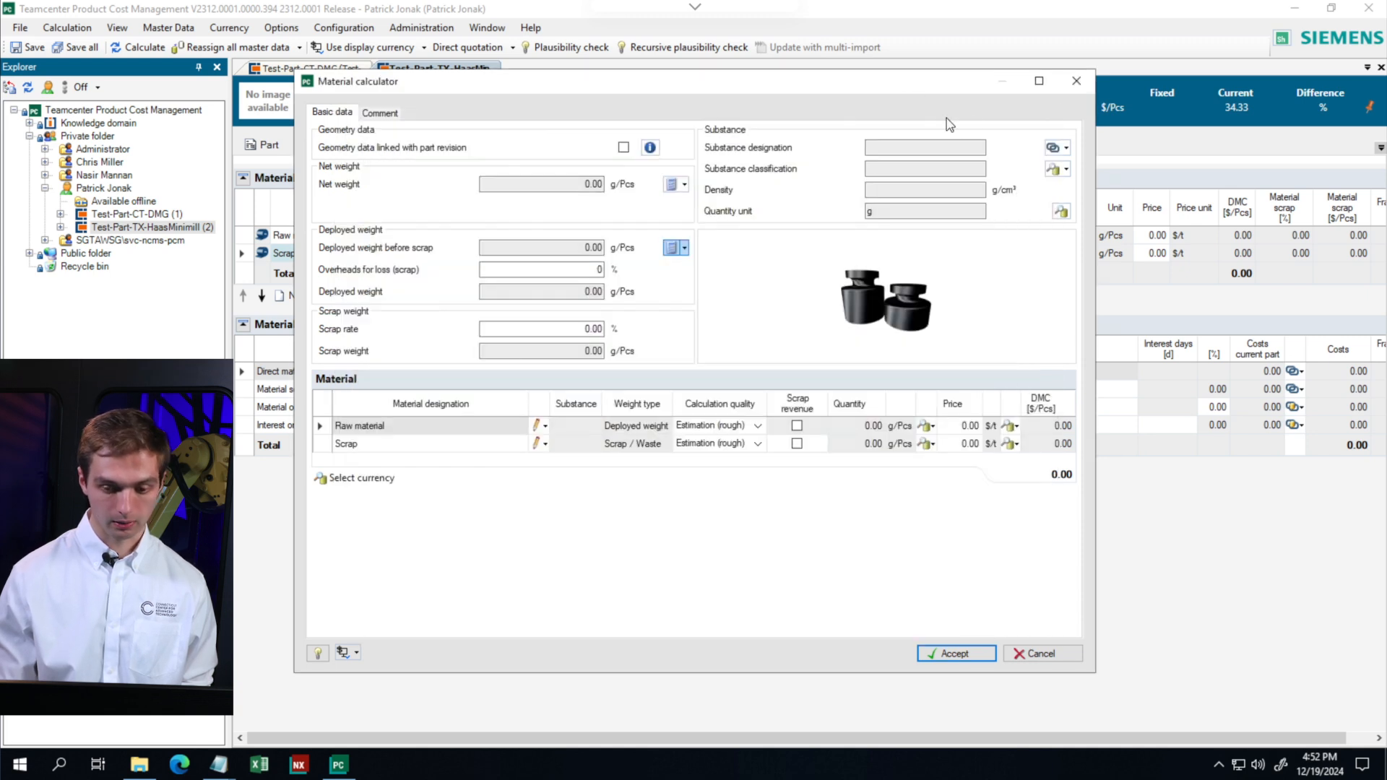
# Step: Search the substances for 6061 and assign AlMg1SiCu as the material's substance
pyautogui.click(1066, 148)
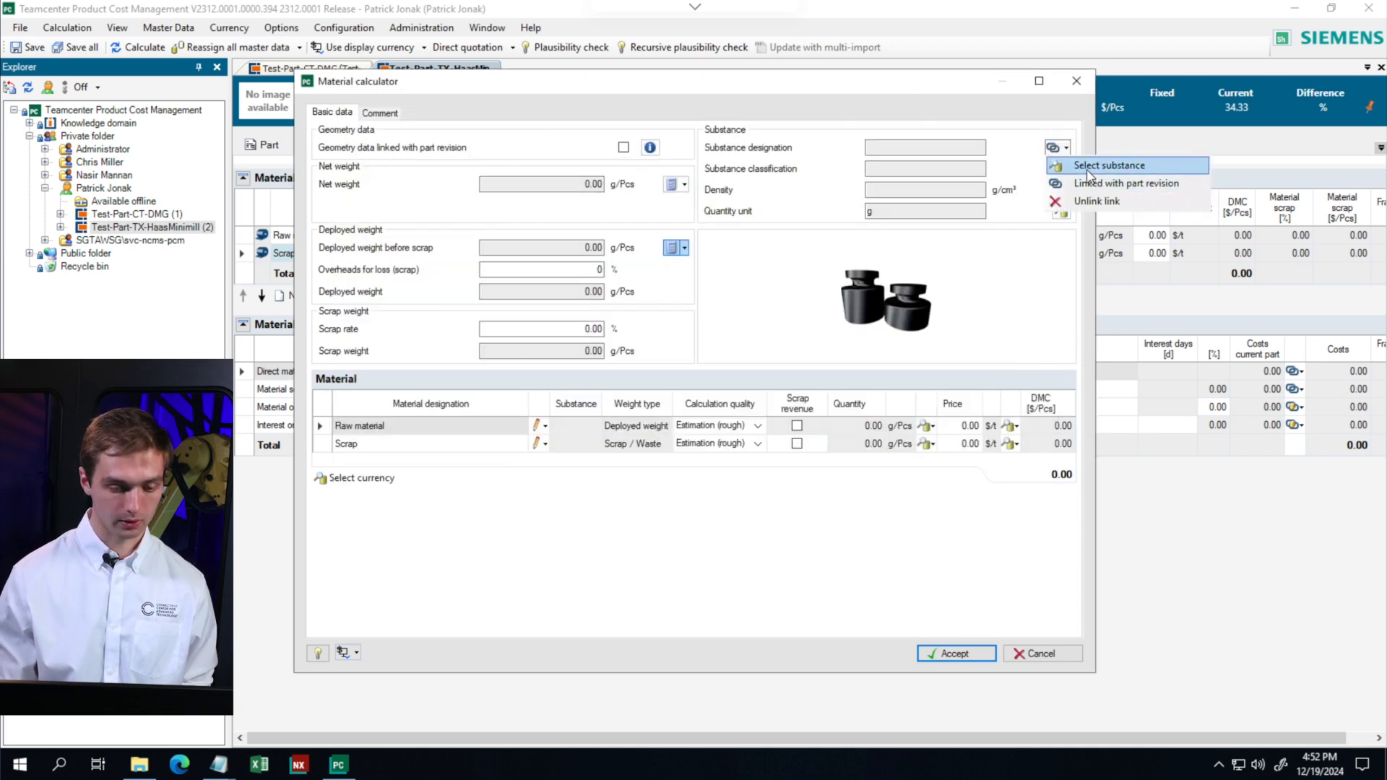
pyautogui.click(1087, 165)
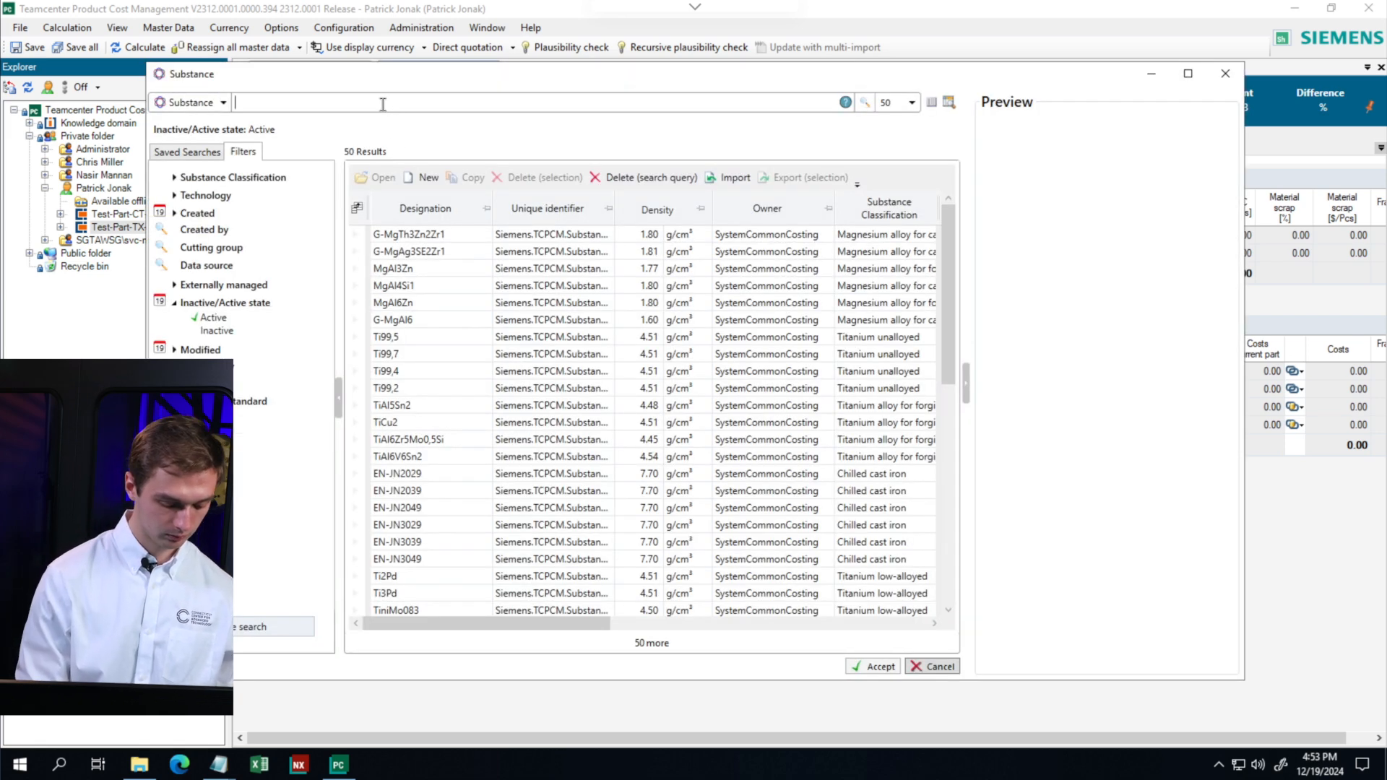
pyautogui.write('6061')
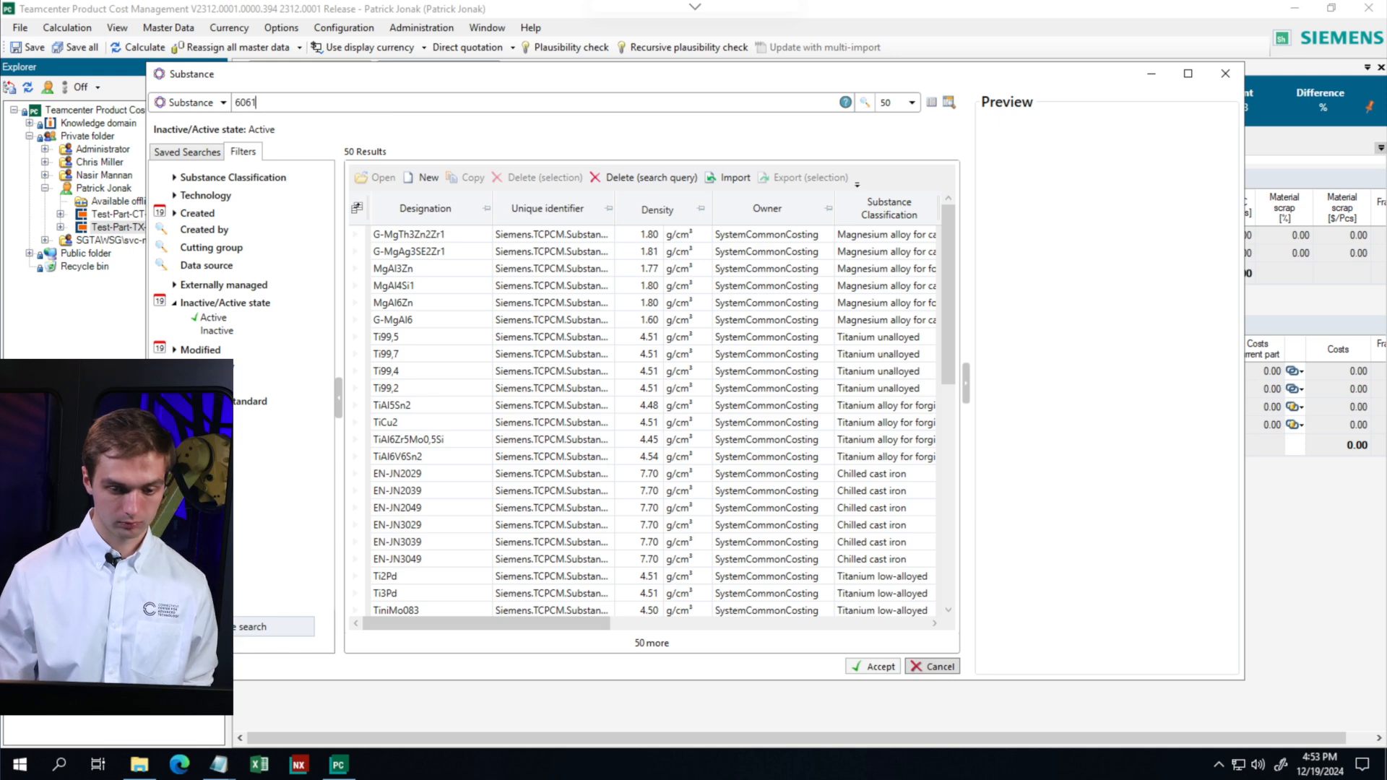
pyautogui.click(866, 106)
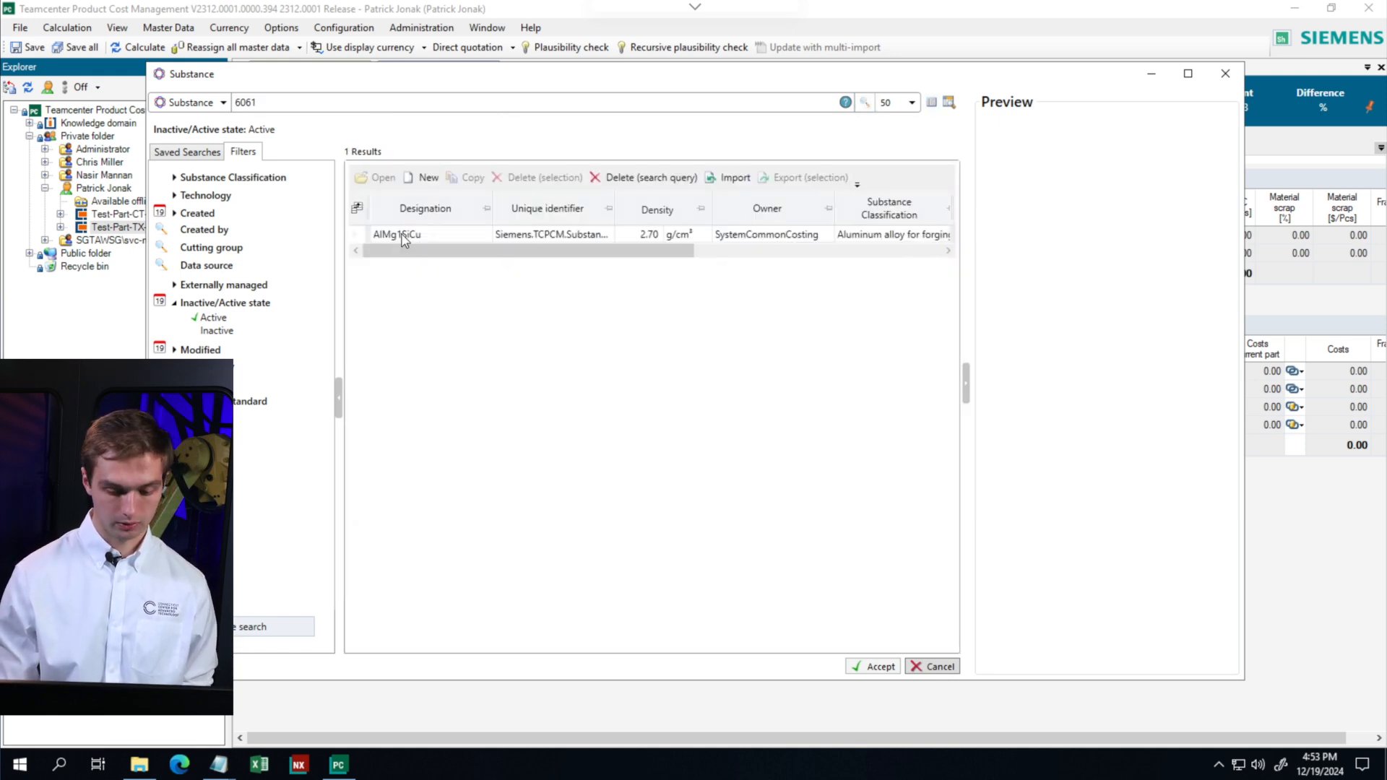
pyautogui.click(401, 234)
pyautogui.click(879, 667)
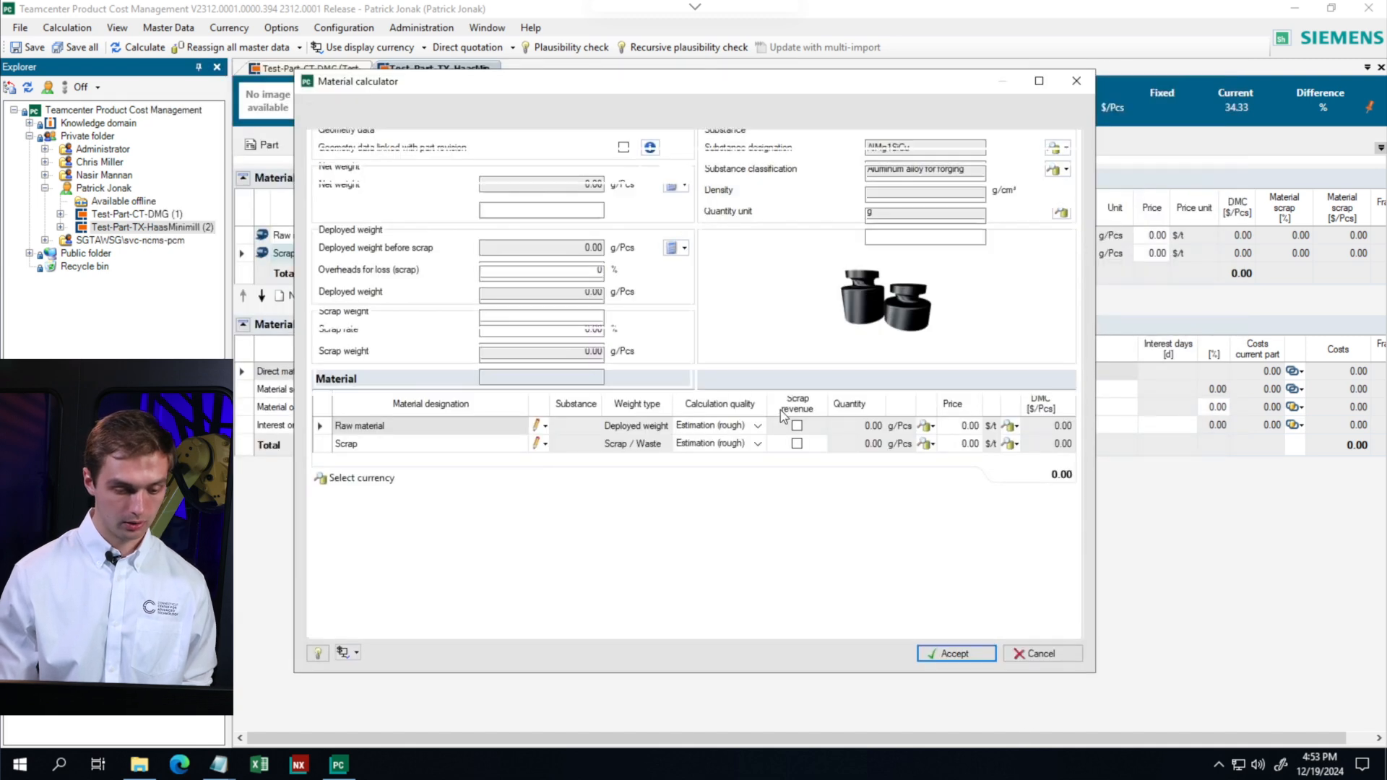
# Step: Copy the cost per ton from the Stock Pricing note in Notepad and set the raw material price to 13877.49 $/t
pyautogui.click(967, 454)
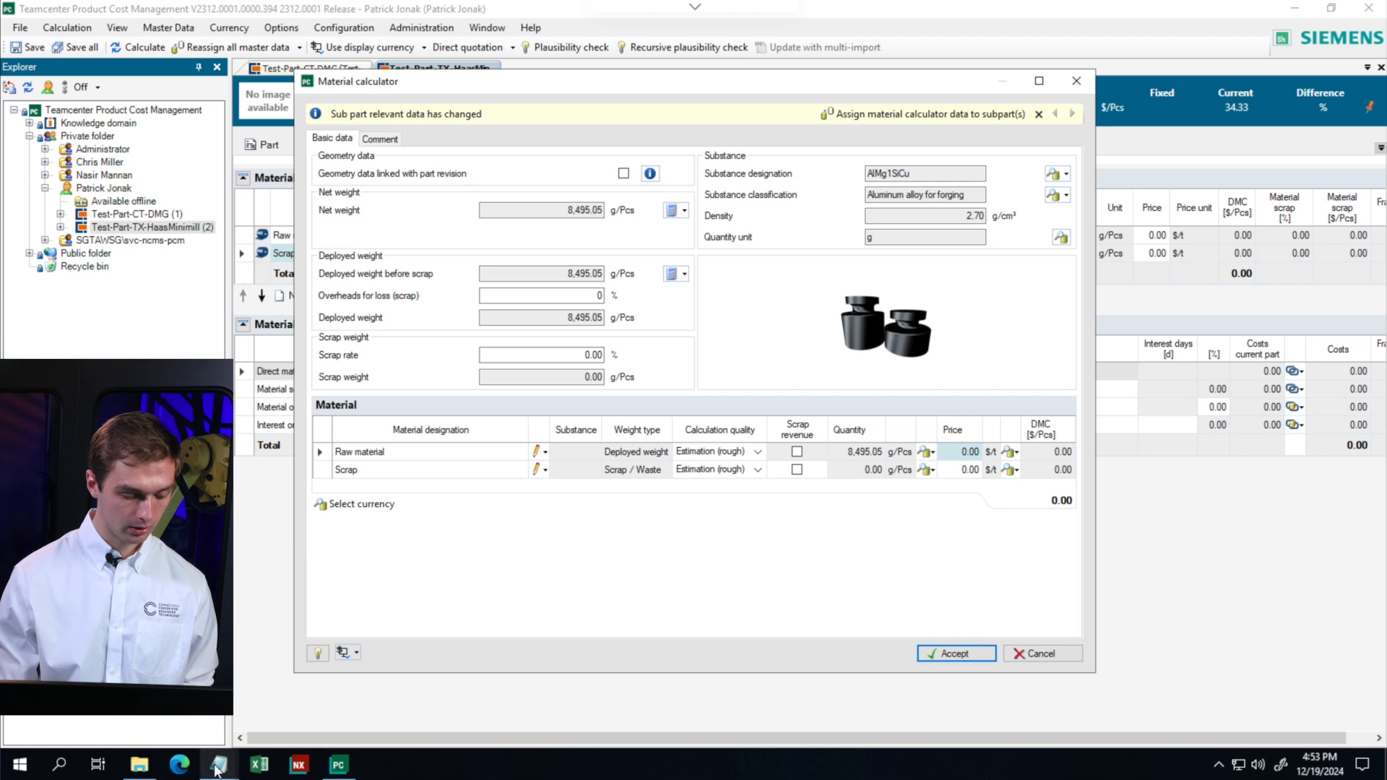
pyautogui.click(310, 694)
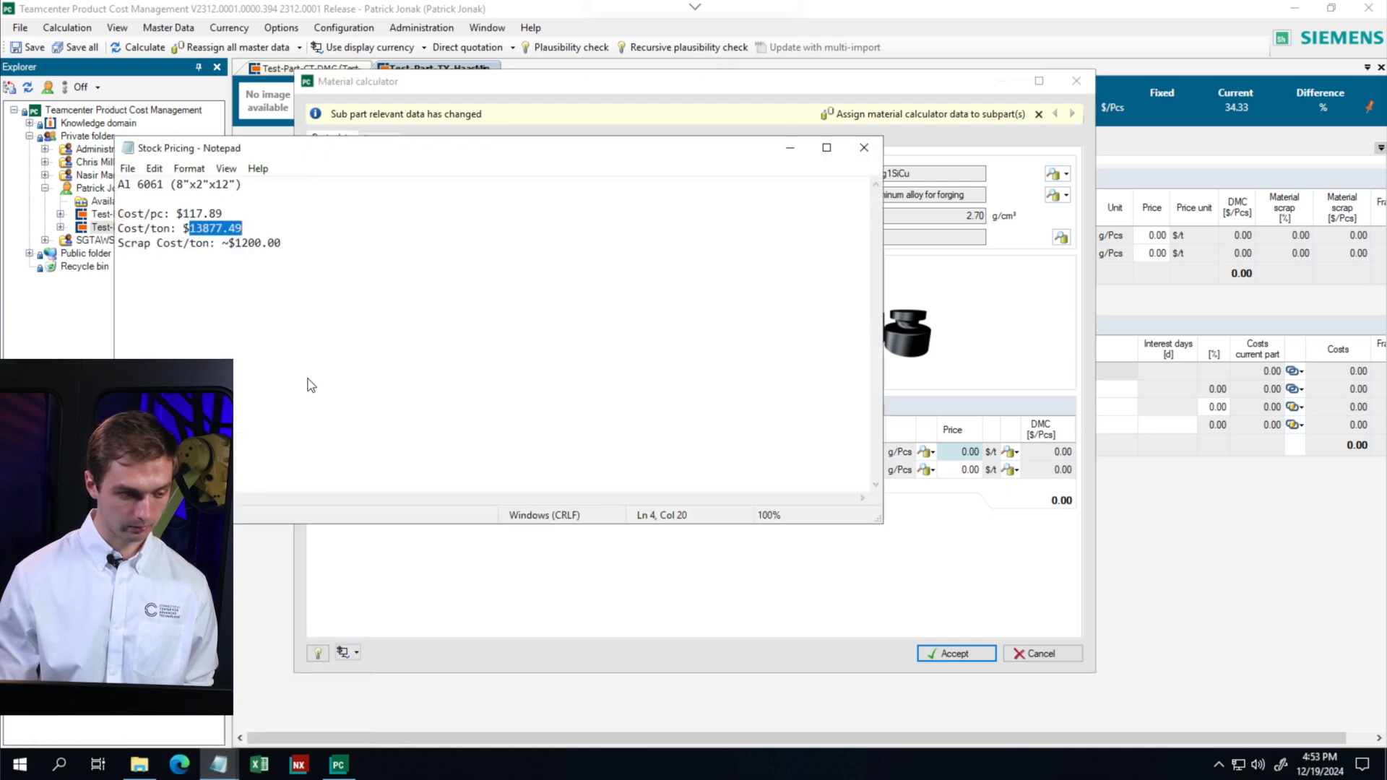
pyautogui.rightClick(228, 230)
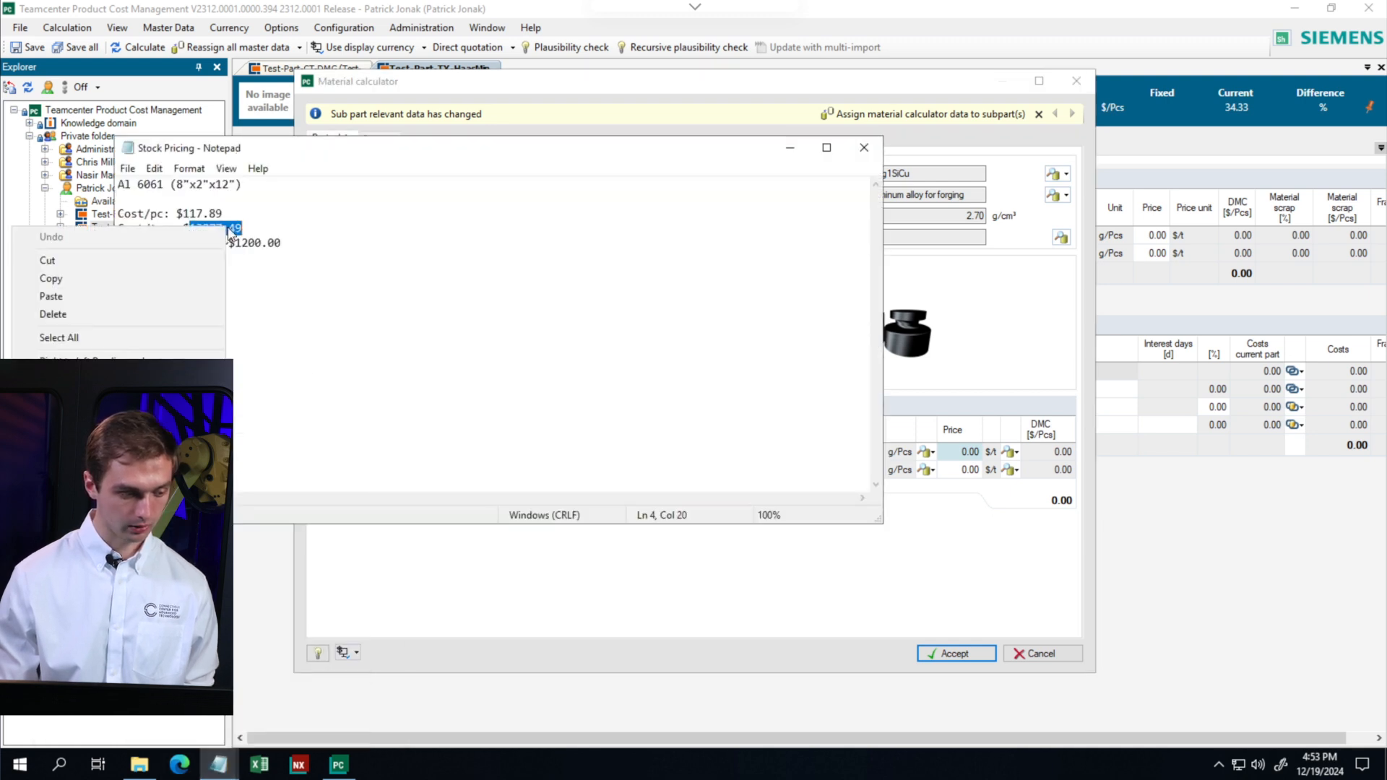
pyautogui.click(179, 280)
pyautogui.click(791, 147)
pyautogui.click(956, 451)
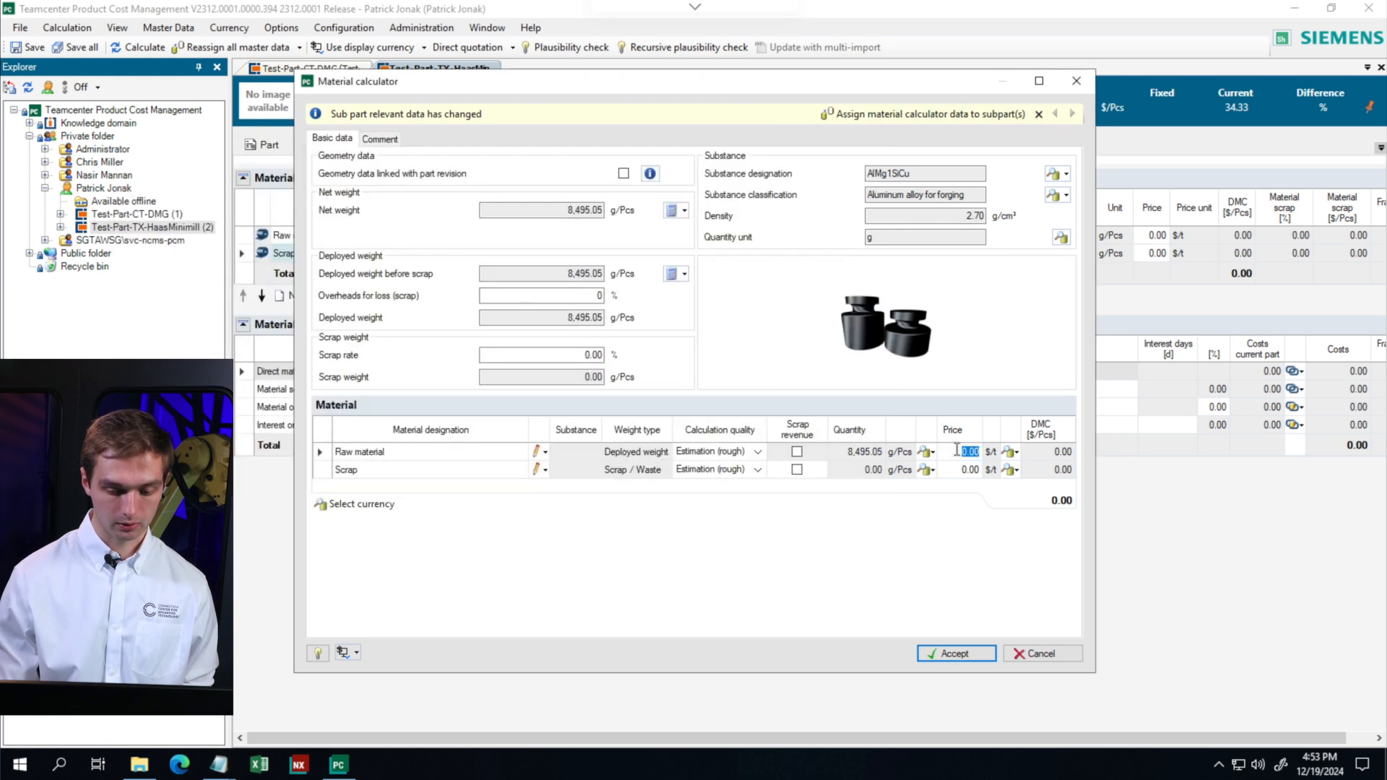
pyautogui.rightClick(956, 451)
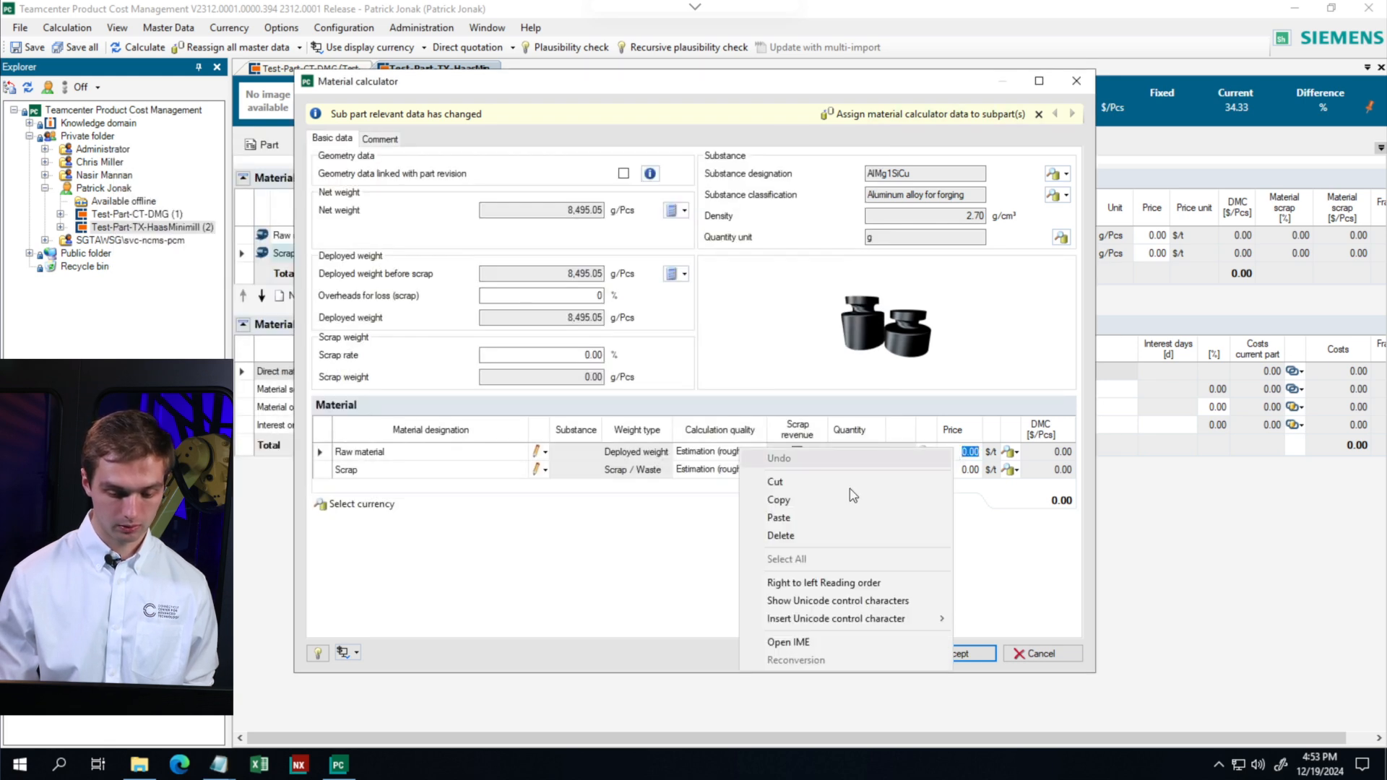
pyautogui.click(837, 514)
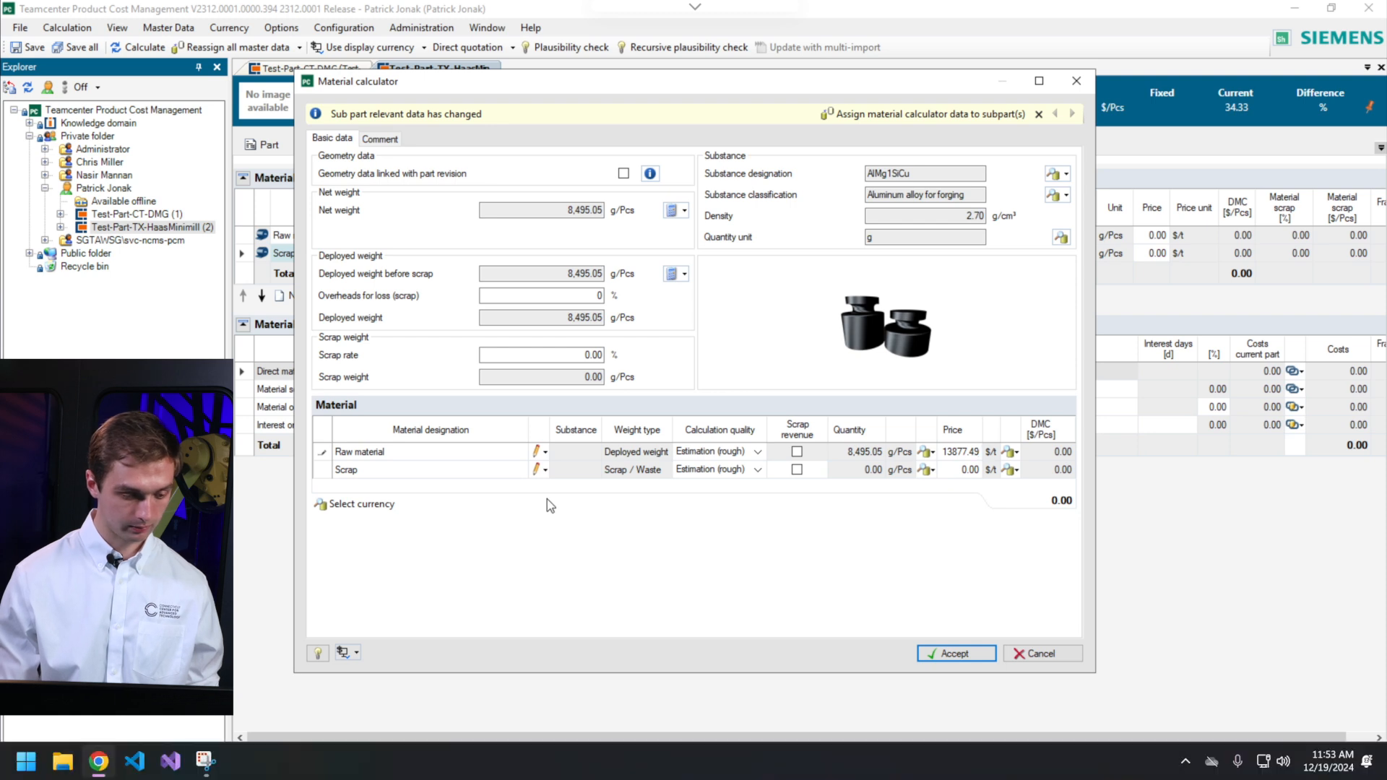
# Step: Copy the scrap cost per ton, 1200.00, from the Stock Pricing note in Notepad
pyautogui.hotkey('alt', 'Tab')
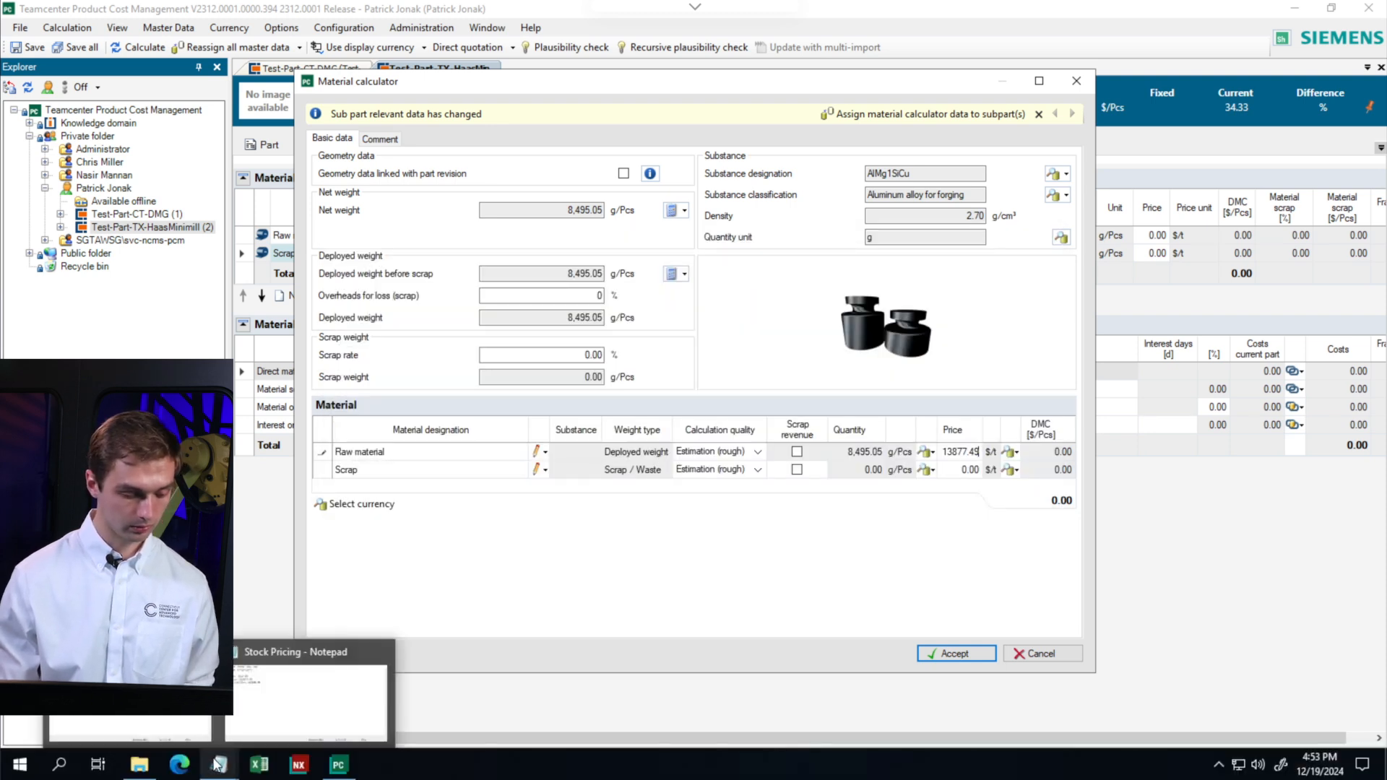
pyautogui.click(219, 764)
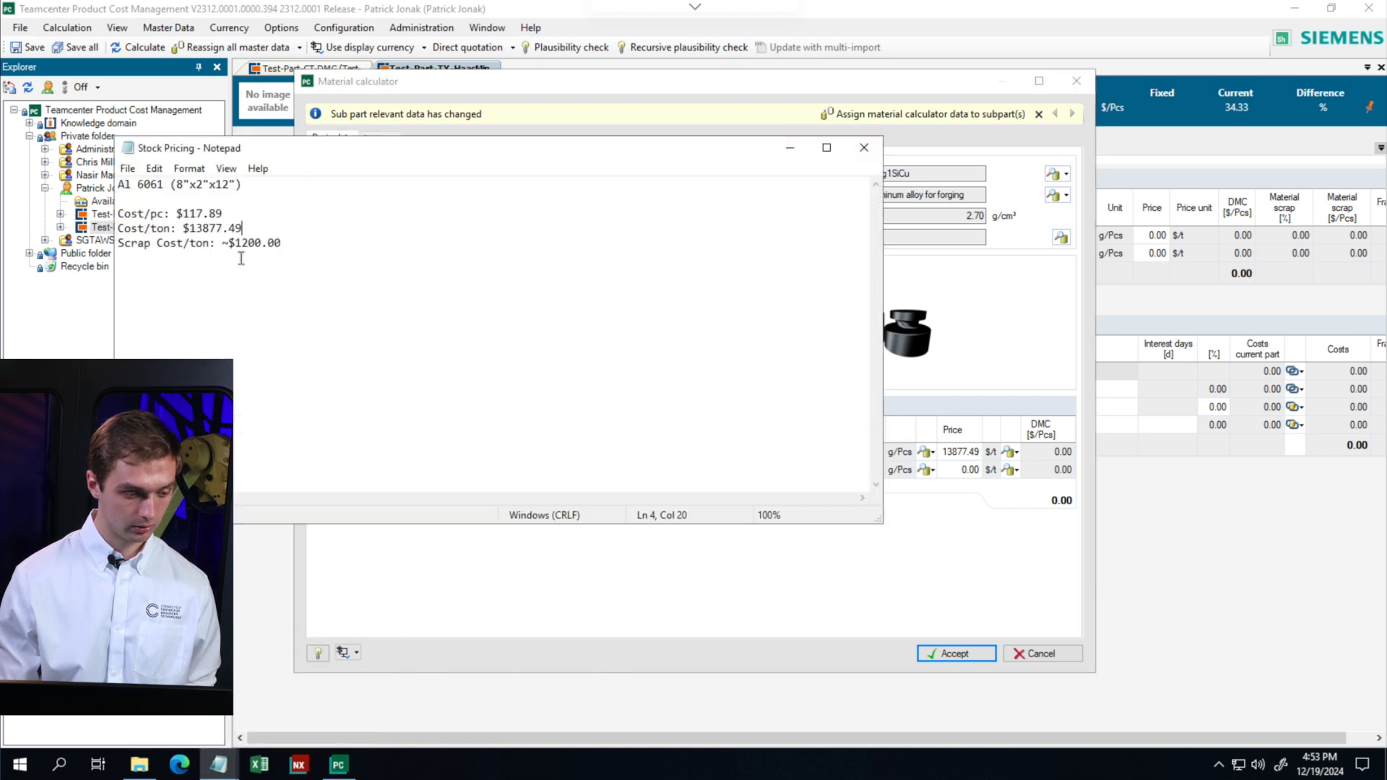
pyautogui.moveTo(239, 244); pyautogui.dragTo(291, 244)
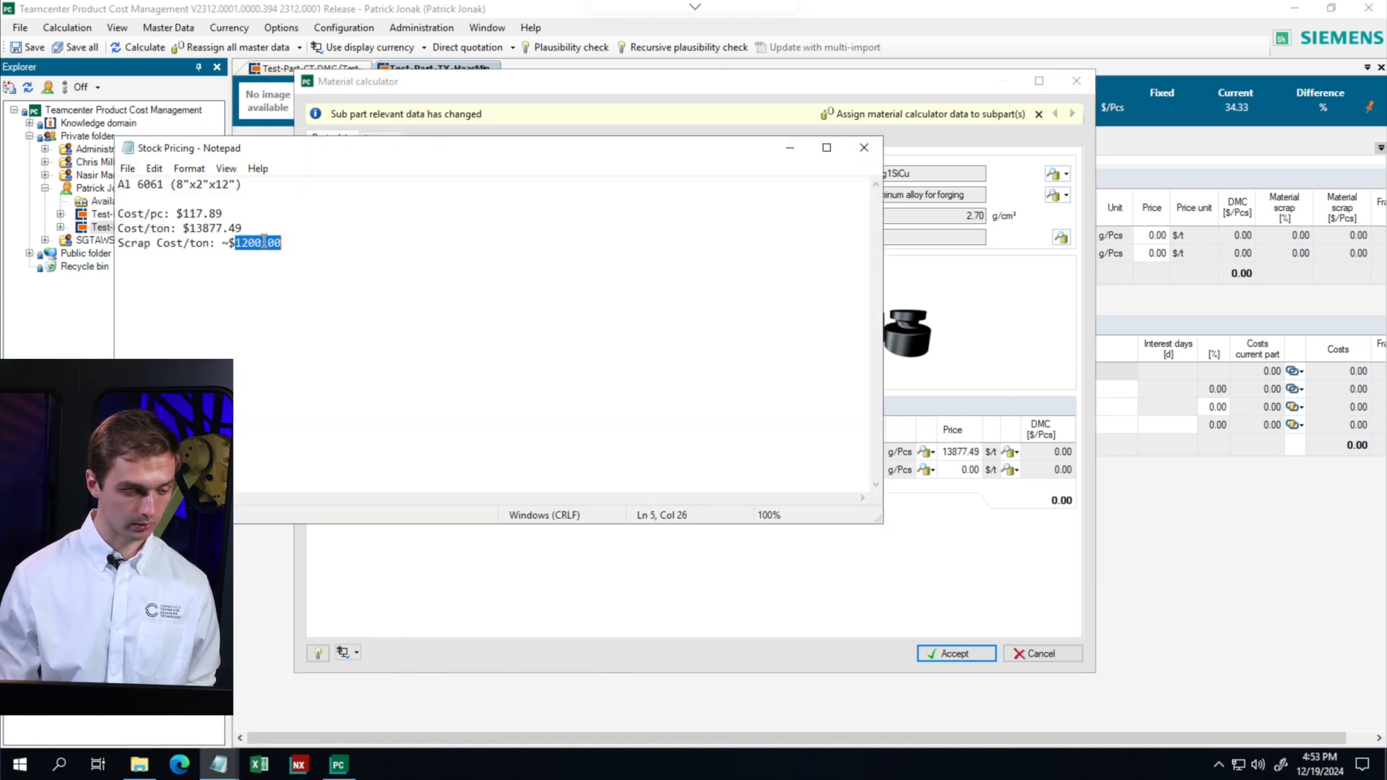
pyautogui.rightClick(265, 243)
pyautogui.click(194, 295)
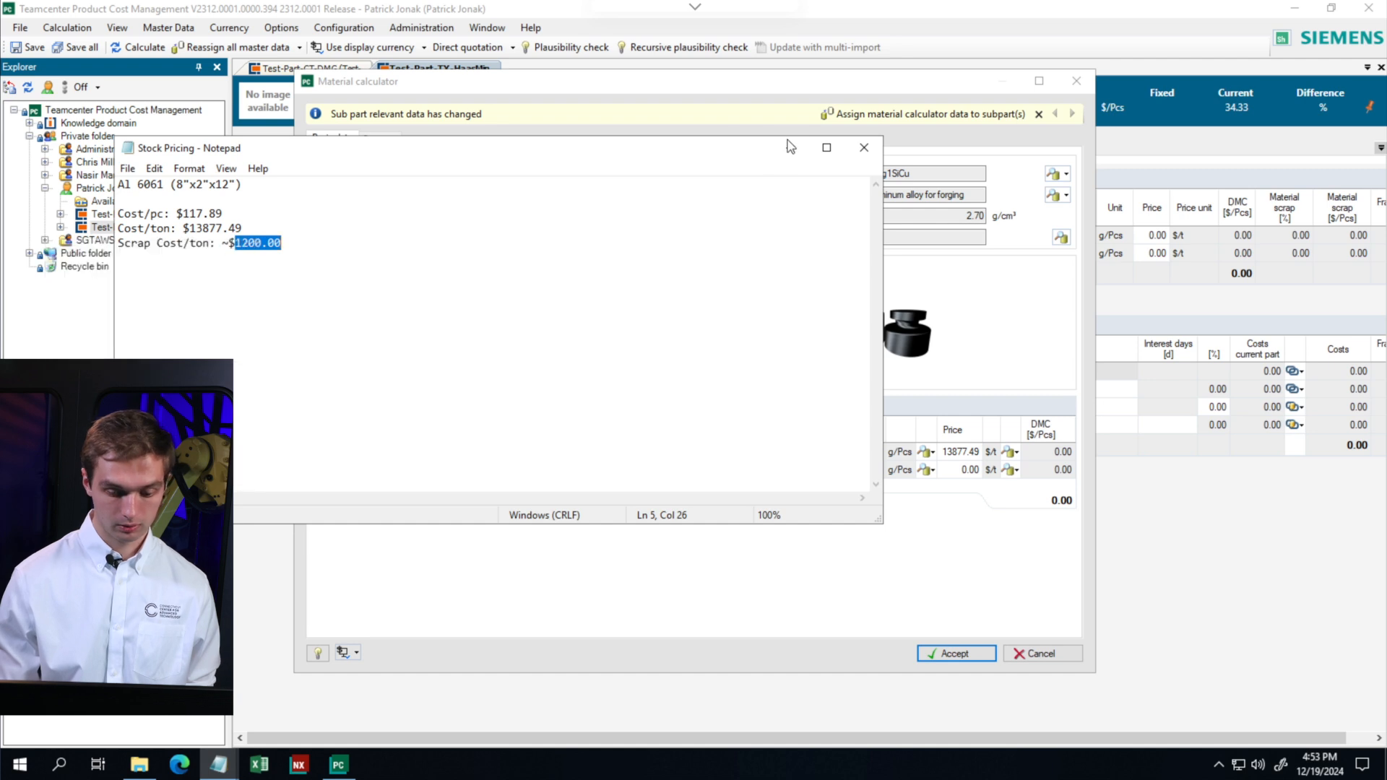
pyautogui.click(789, 149)
# Step: Set the scrap price to -1200.00 $/t and accept the material calculator
pyautogui.click(969, 470)
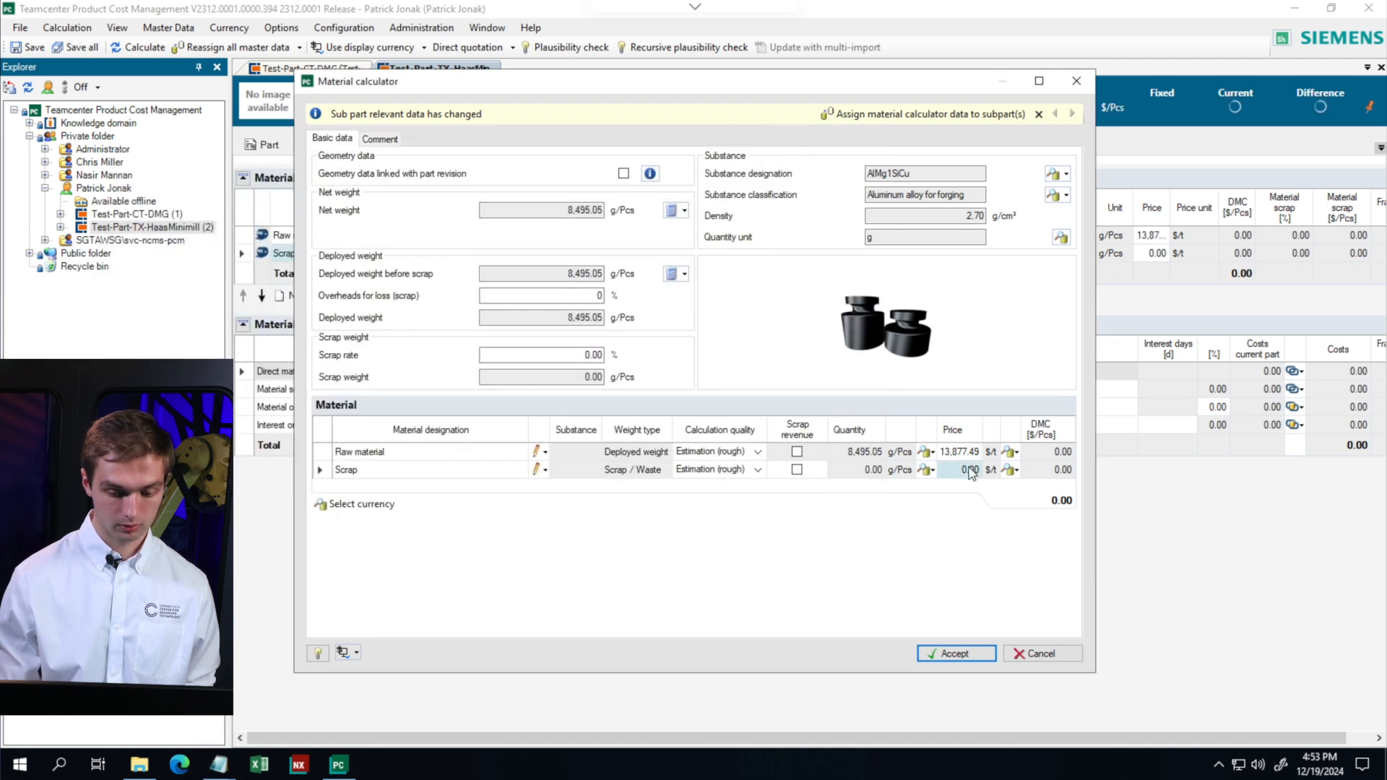
pyautogui.click(969, 471)
pyautogui.rightClick(967, 471)
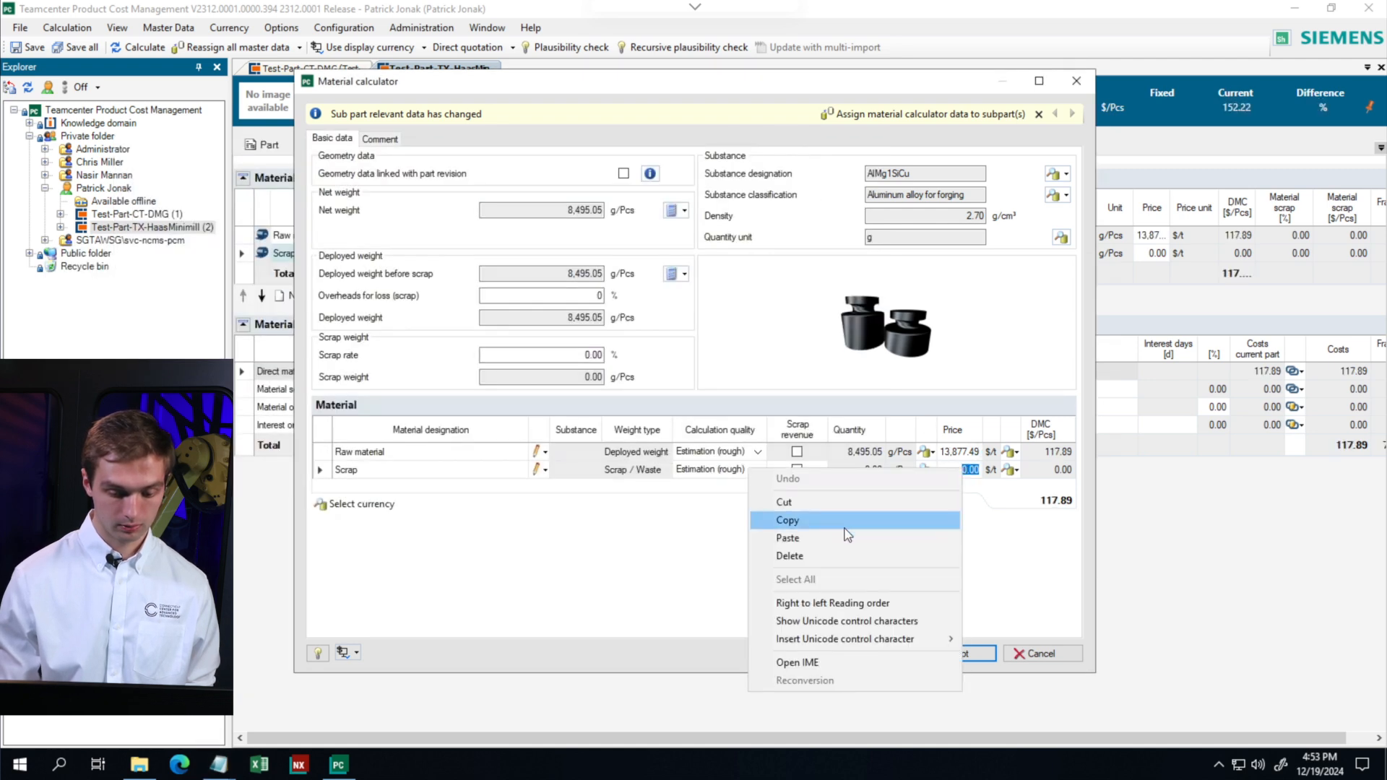
pyautogui.click(787, 538)
pyautogui.click(947, 470)
pyautogui.write('-120')
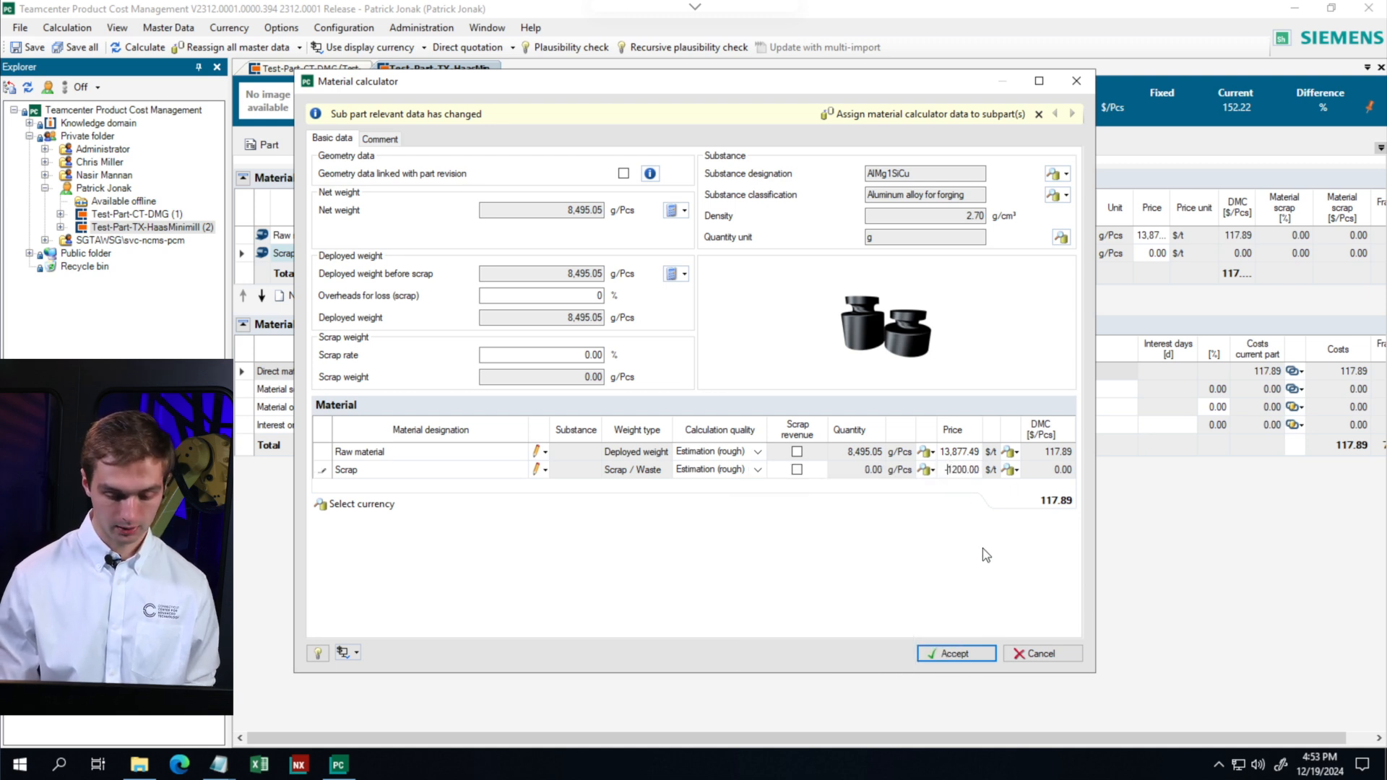
pyautogui.click(973, 653)
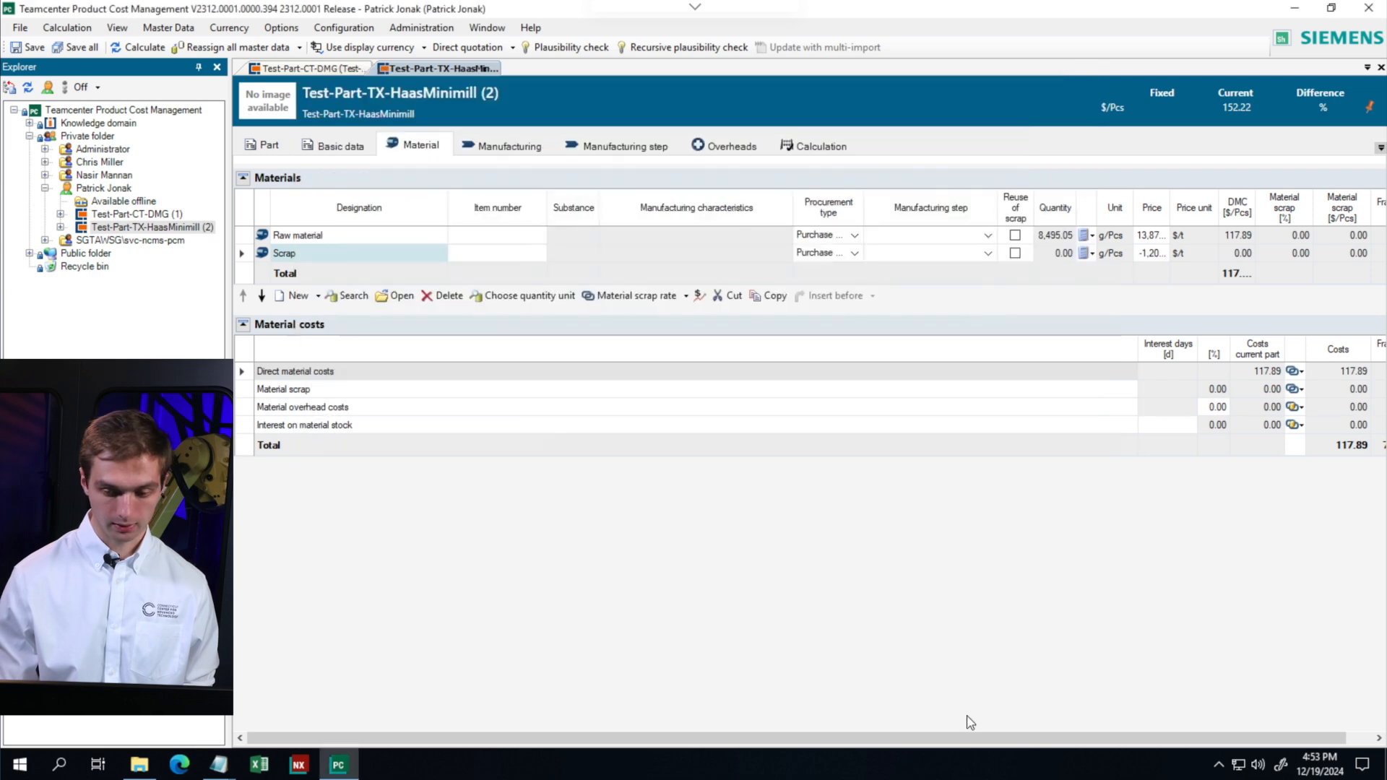
# Step: Review the net sales price calculation of Test-Part-TX-HaasMinimill, from raw materials down to the net sales price
pyautogui.click(797, 147)
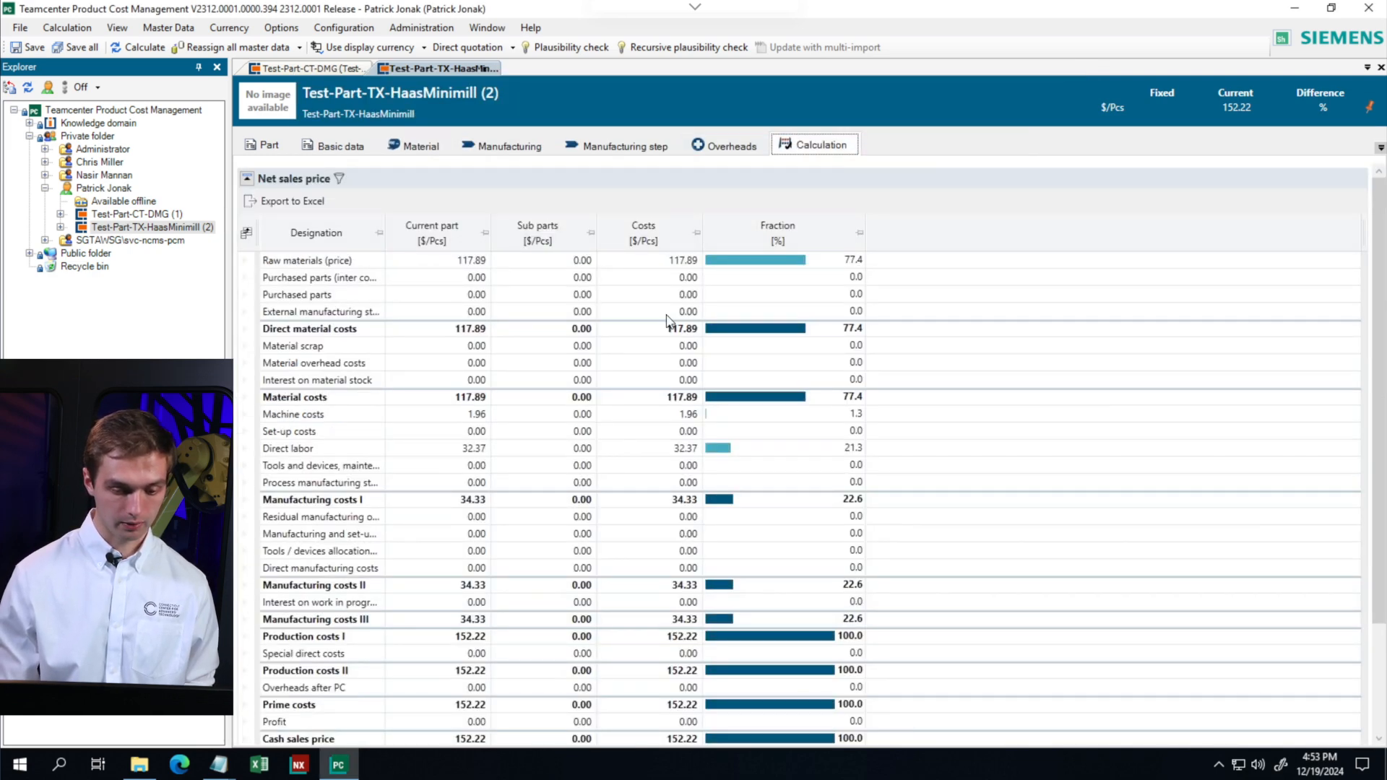
pyautogui.scroll(-2, 782, 433)
pyautogui.scroll(2, 781, 426)
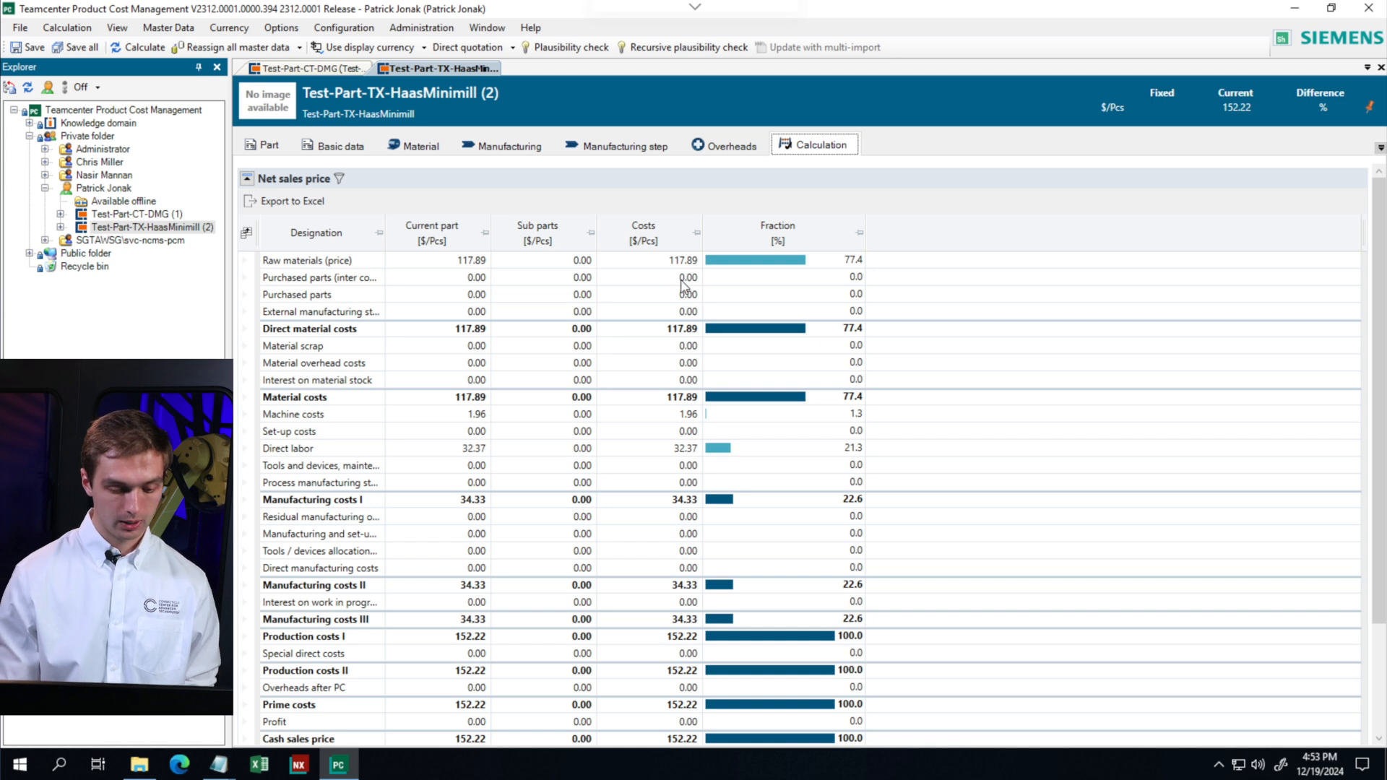
pyautogui.scroll(-3, 650, 484)
pyautogui.scroll(-1, 662, 393)
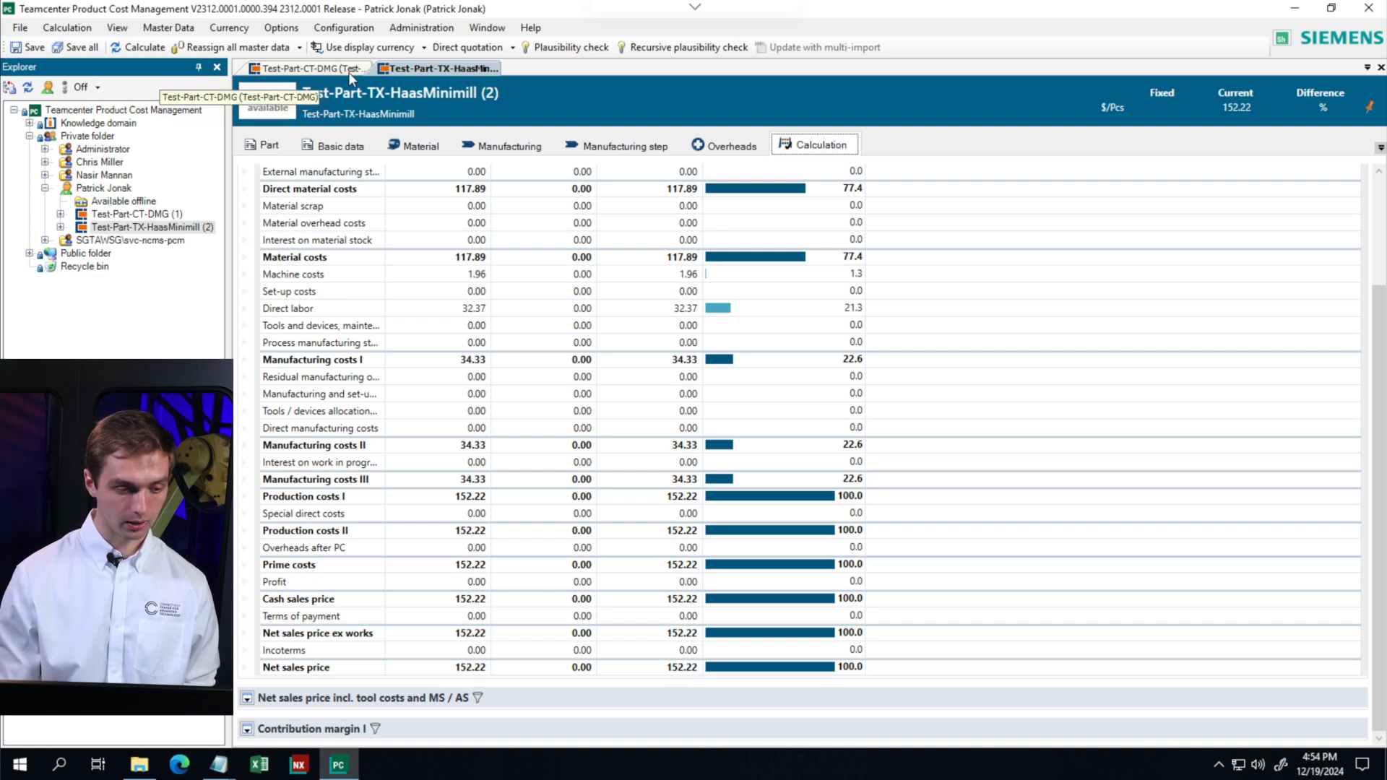
# Step: Split the workspace horizontally to show the CT-DMG and TX-HaasMinimill calculations together, and compare their net sales prices
pyautogui.rightClick(419, 72)
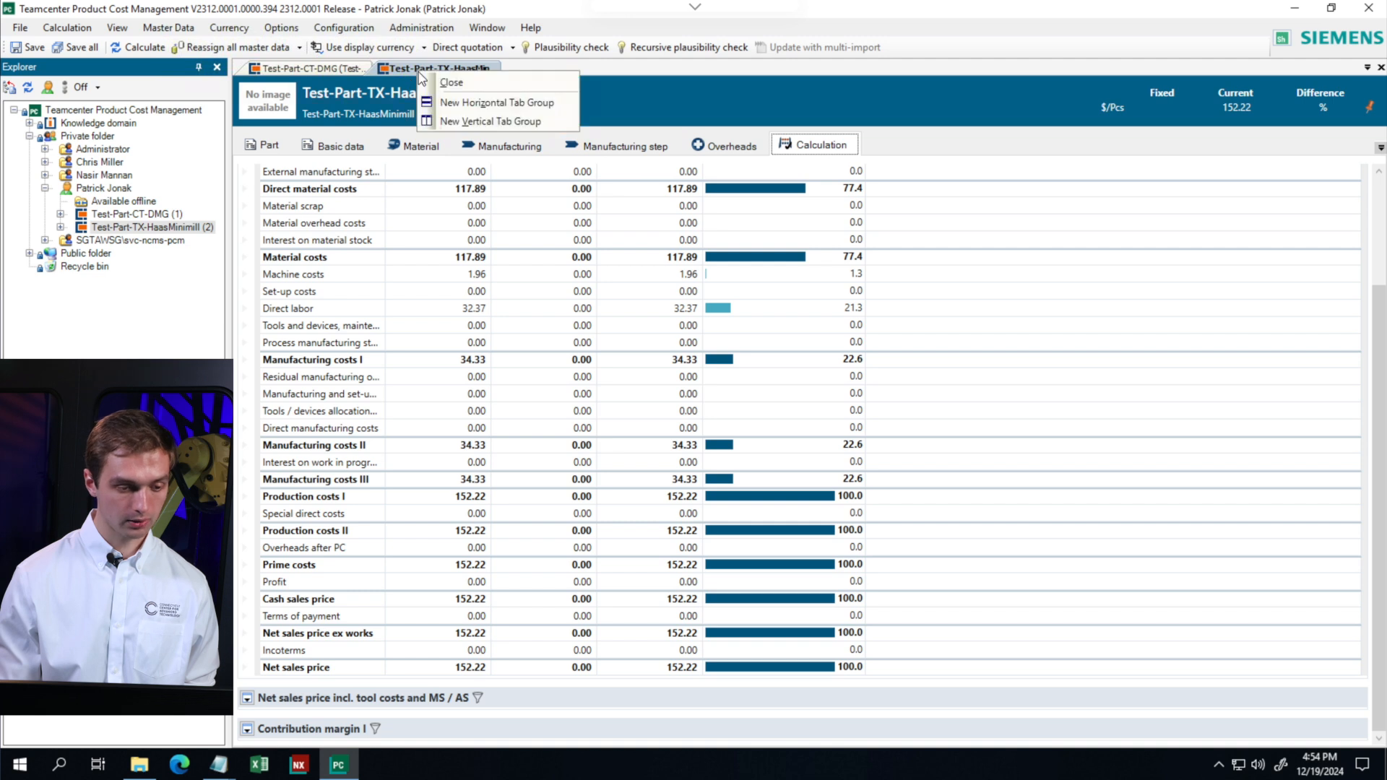
pyautogui.click(480, 106)
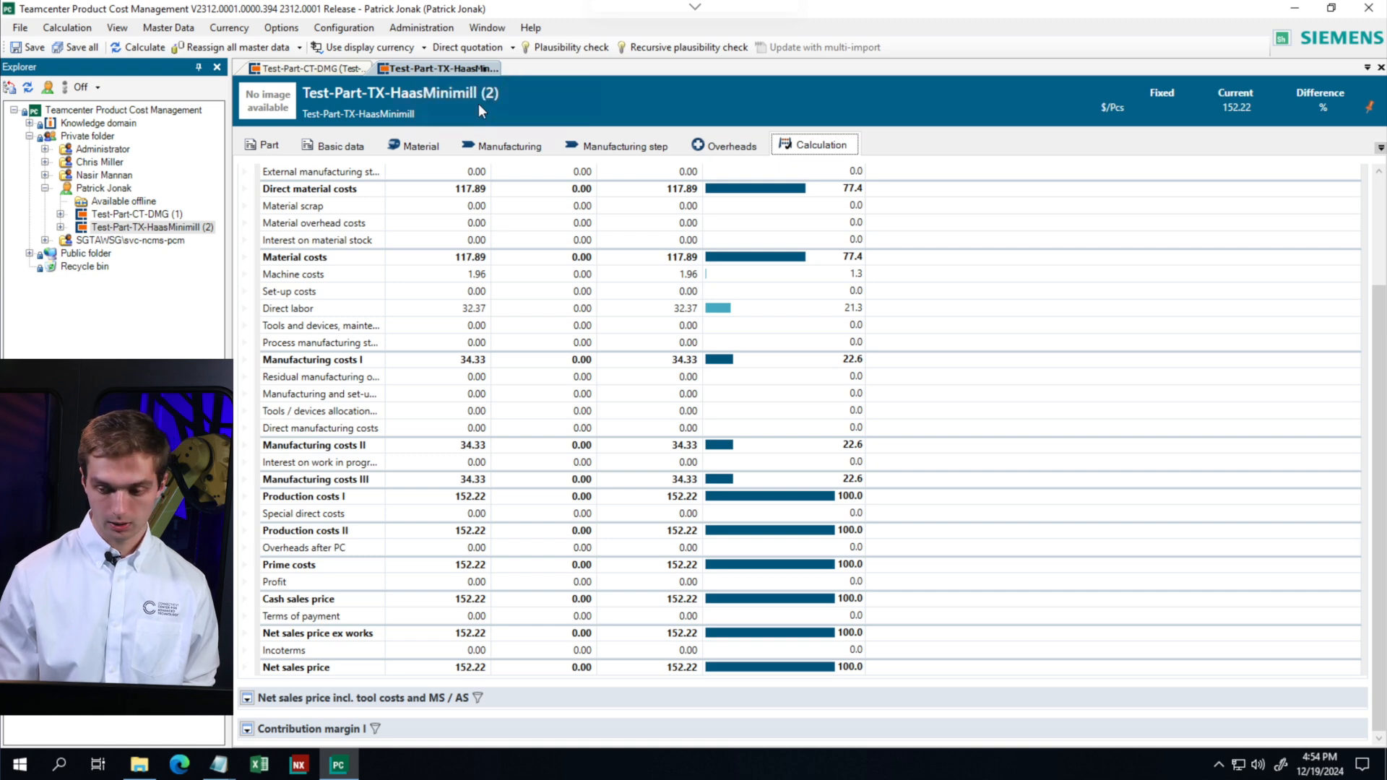
pyautogui.moveTo(1380, 225); pyautogui.dragTo(1380, 376)
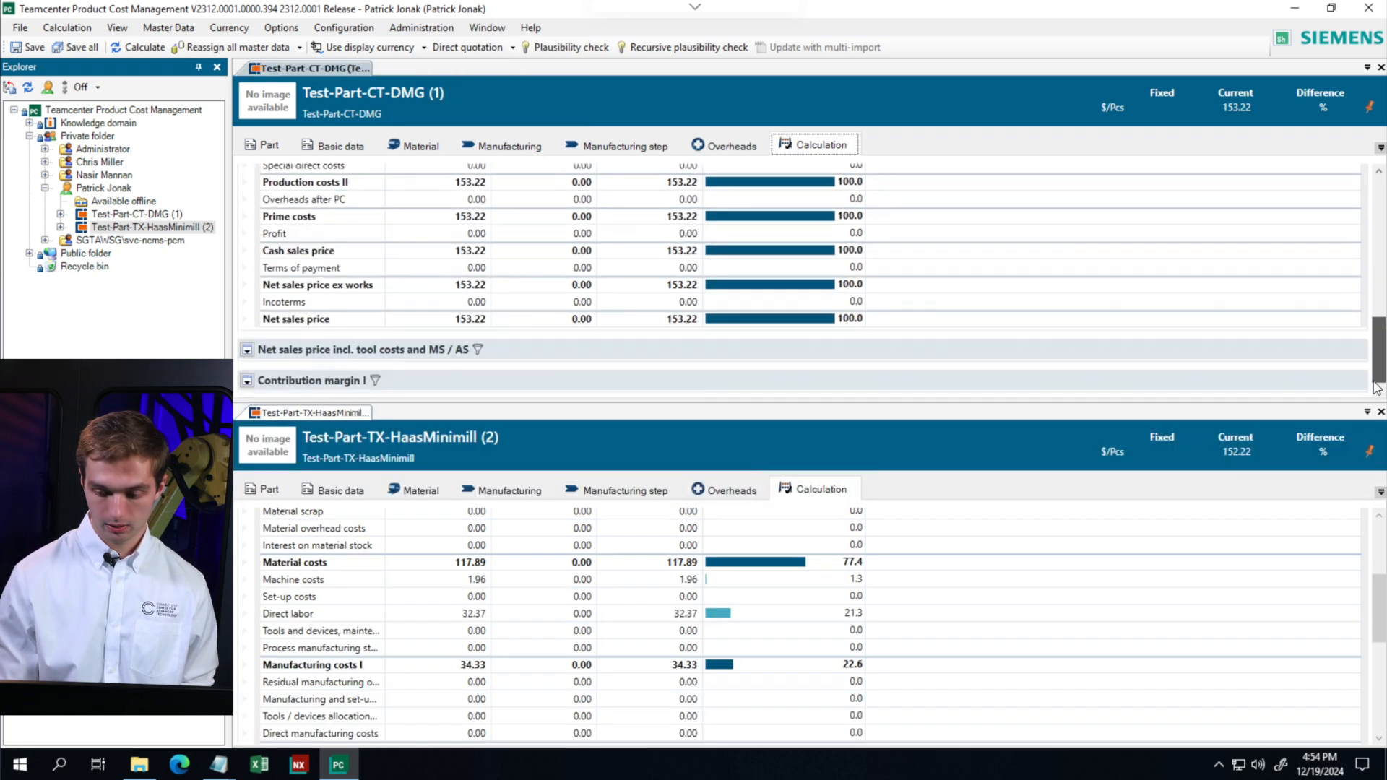
pyautogui.moveTo(1379, 607); pyautogui.dragTo(1383, 759)
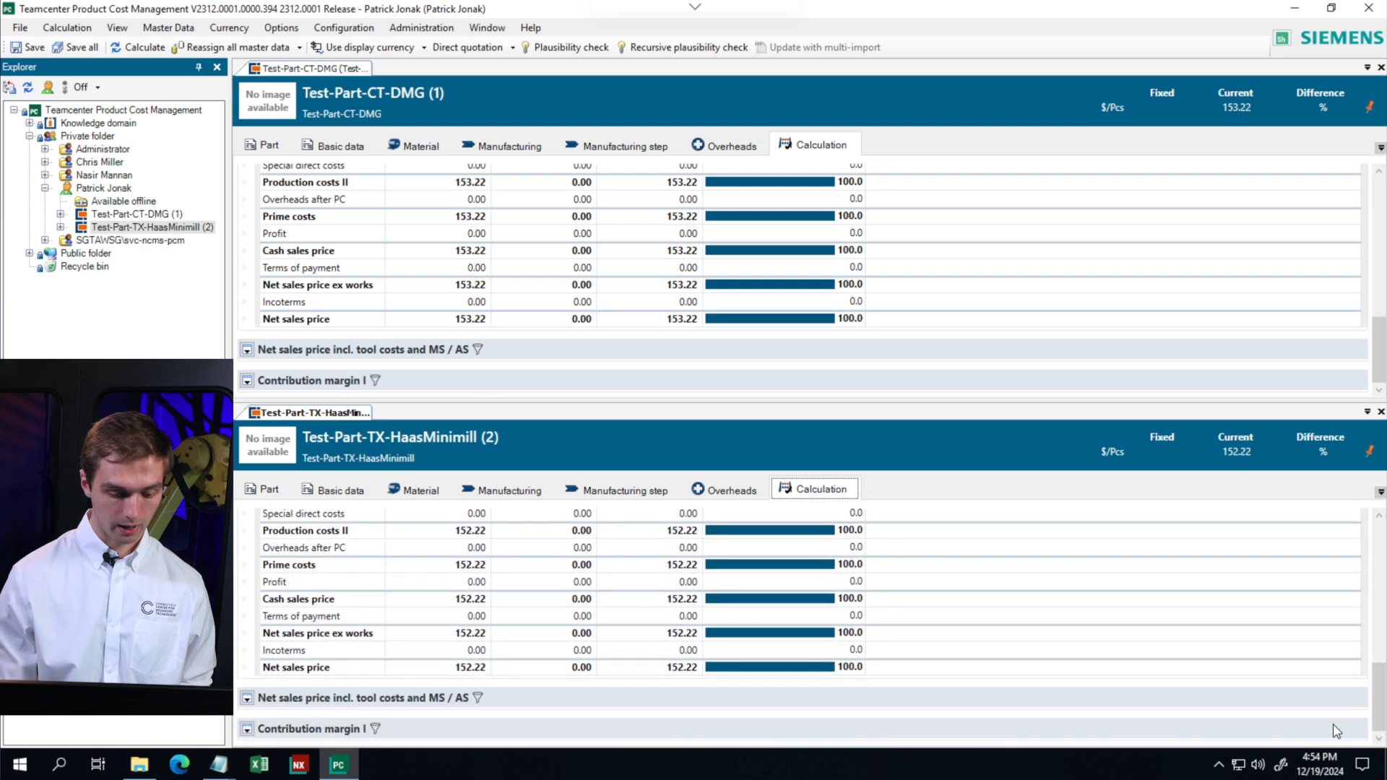